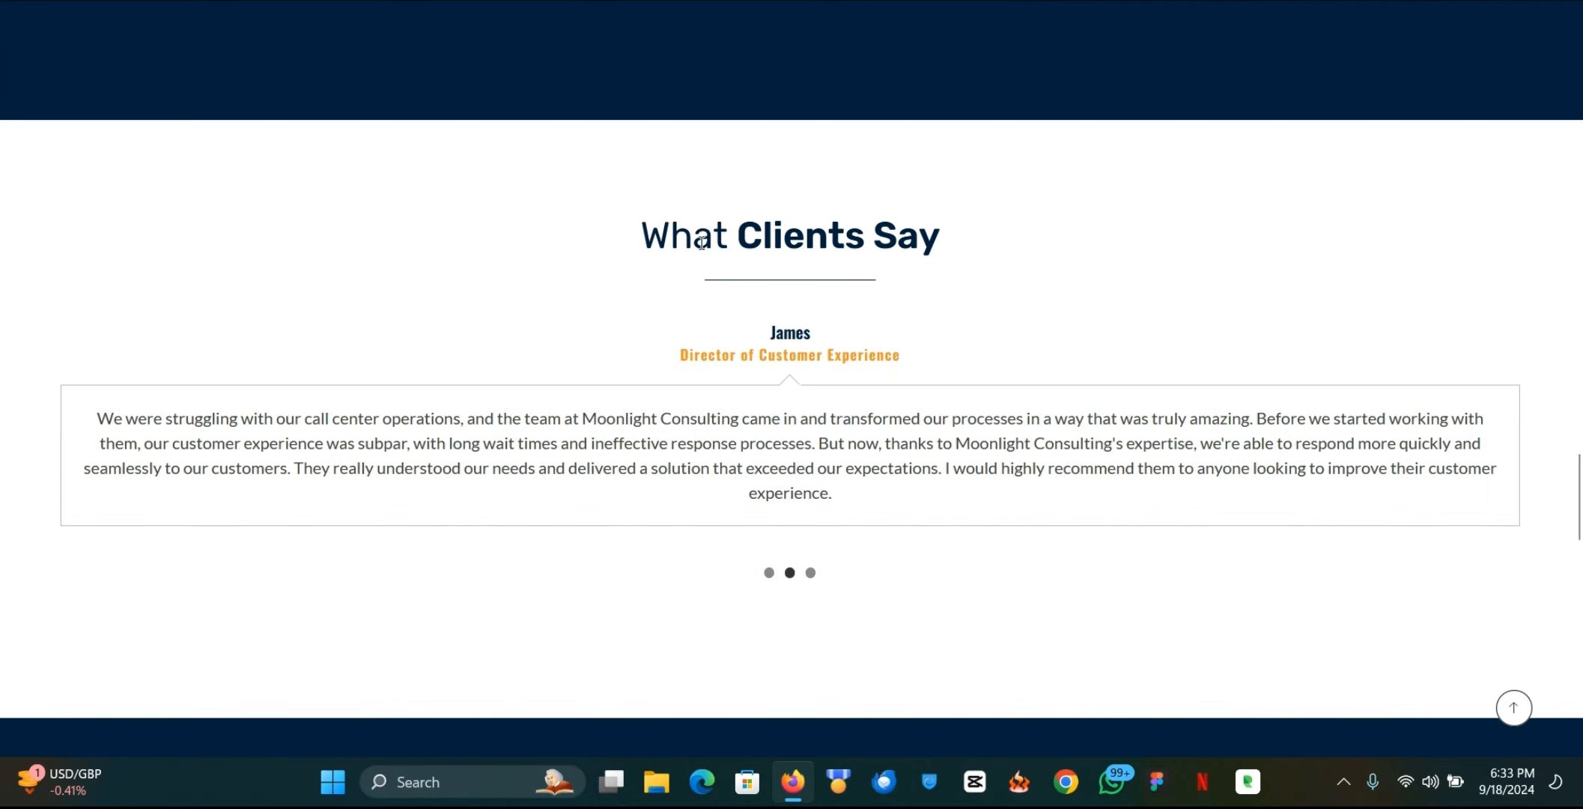
Step: Switch to the Elementor editor and delete all existing content from the page
click(779, 2)
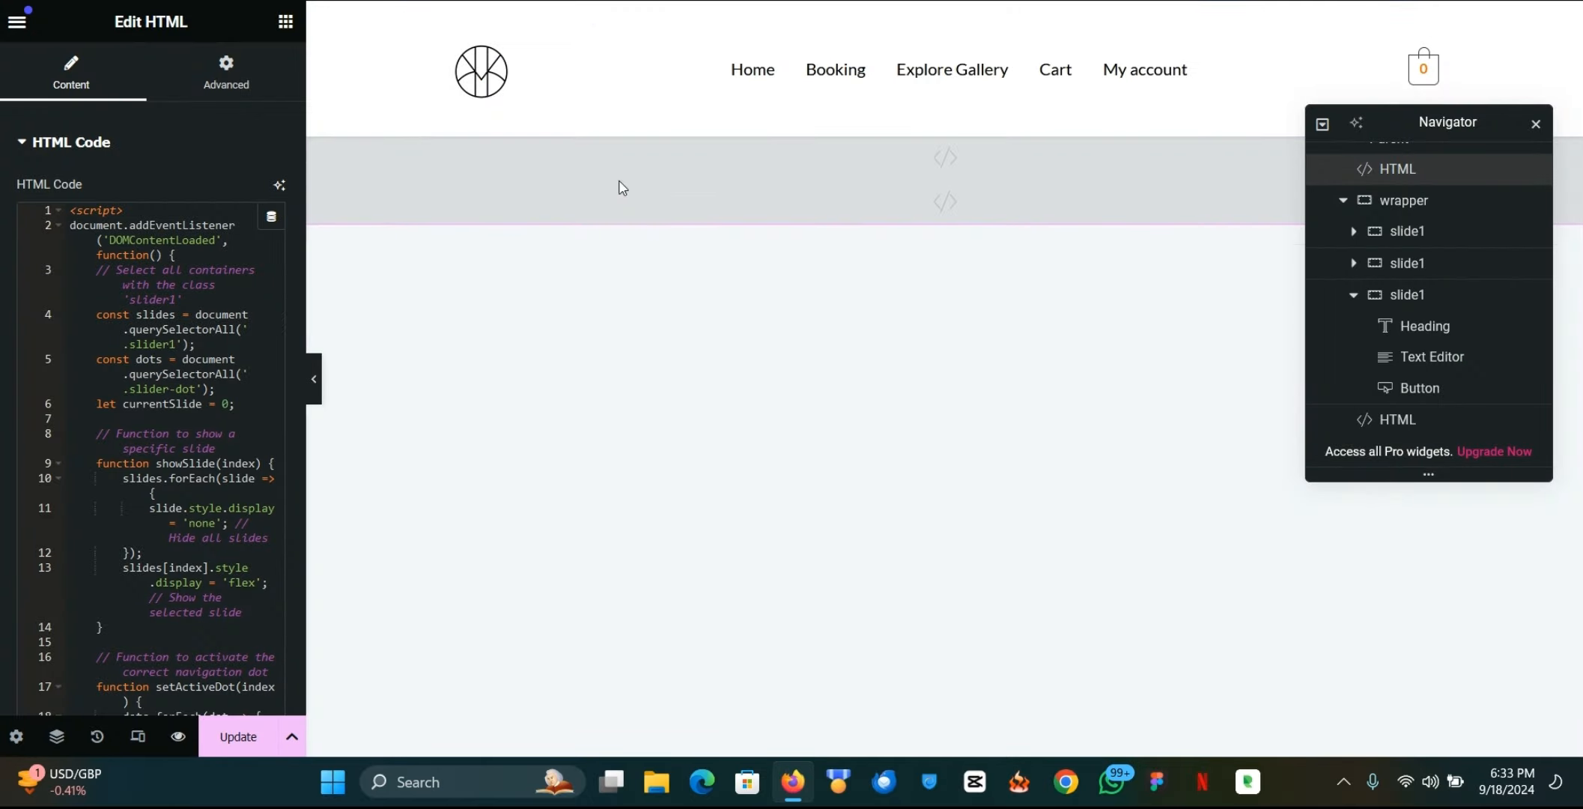
scroll(584, 278, down, 2)
scroll(569, 516, down, 6)
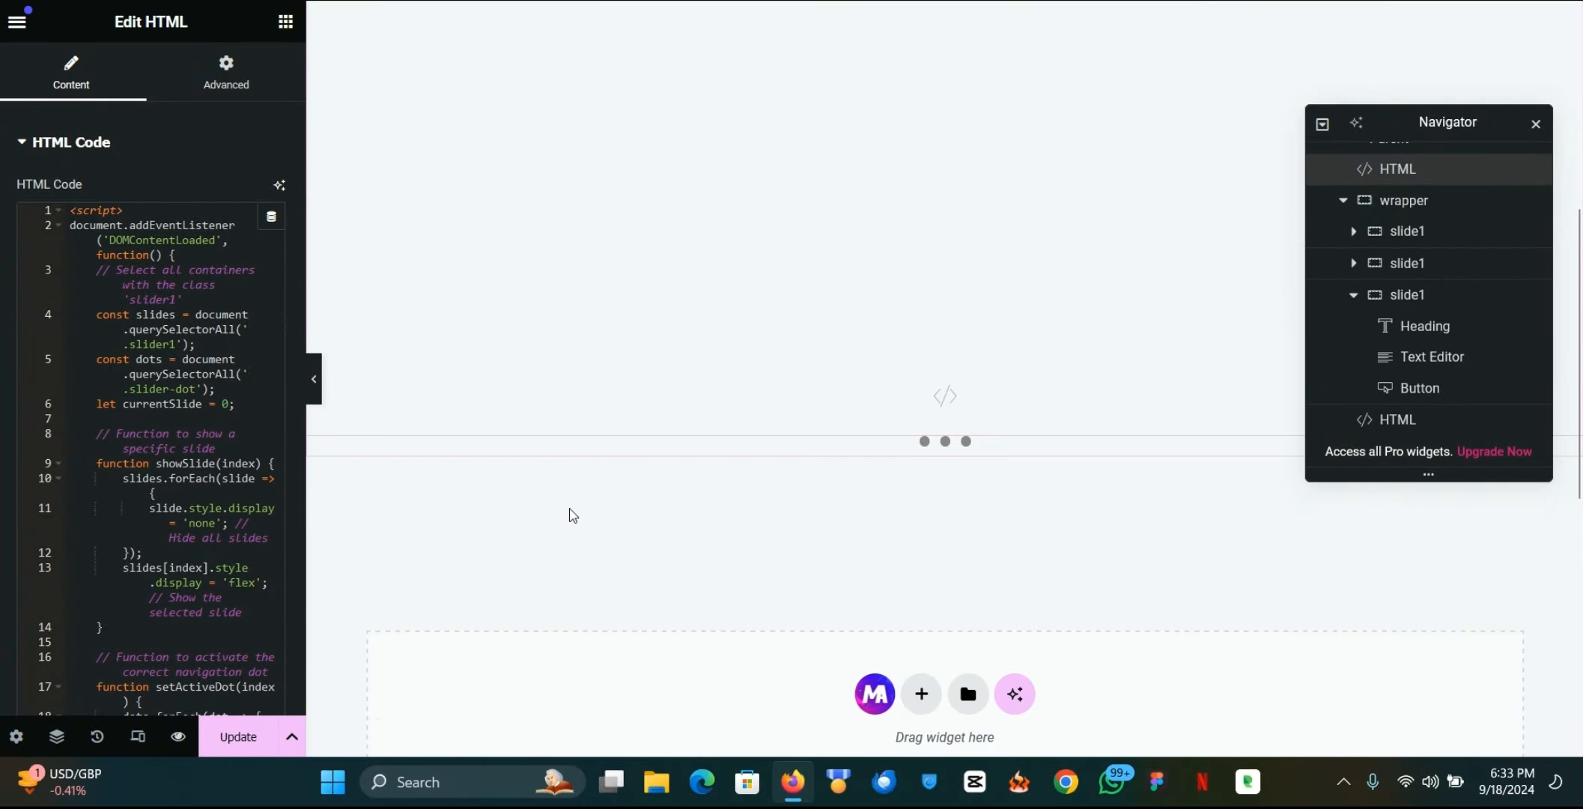
right_click(545, 513)
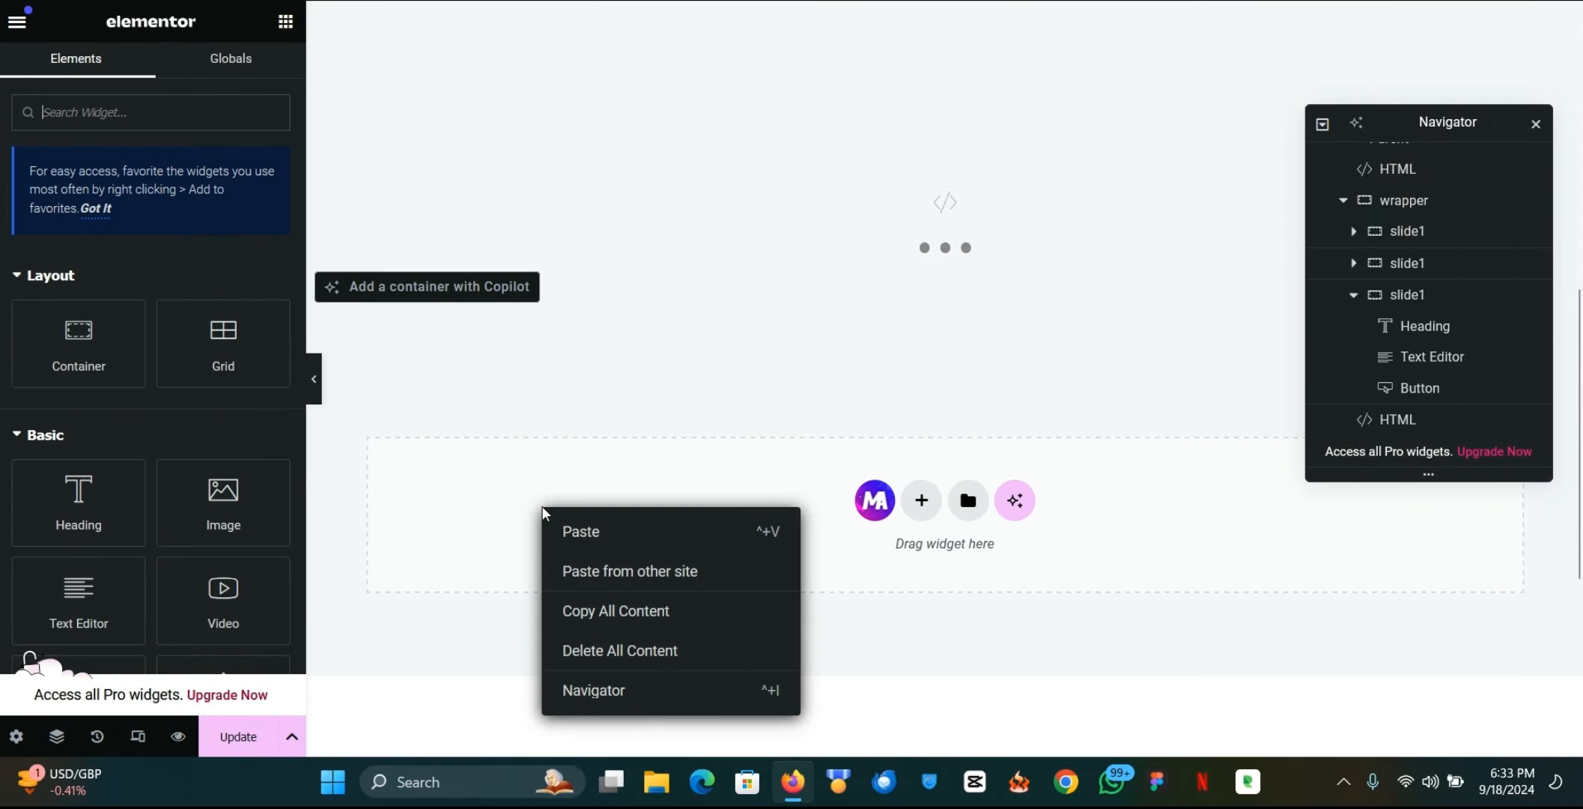
click(629, 661)
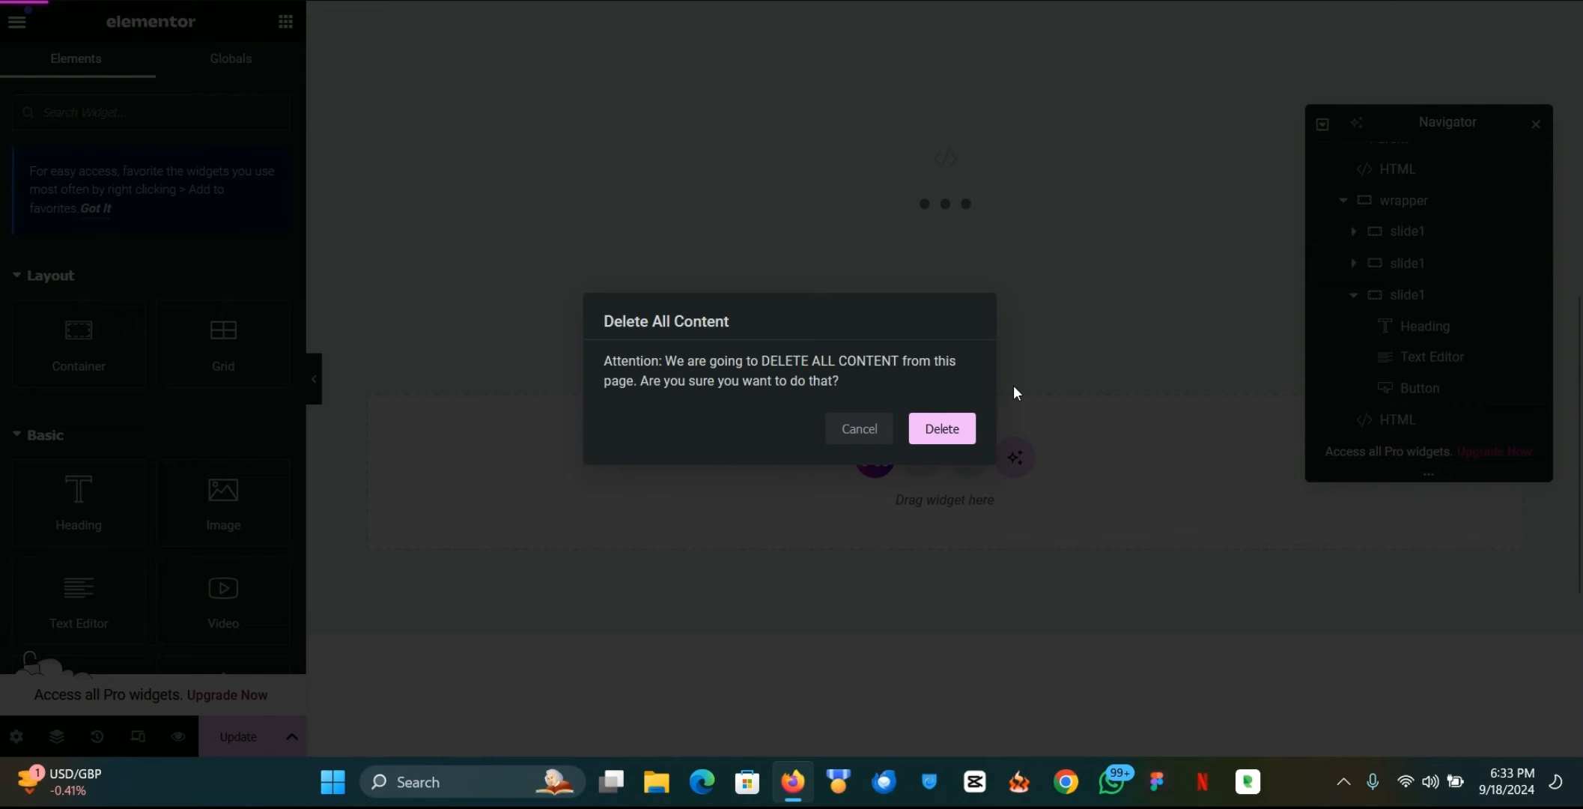
click(941, 428)
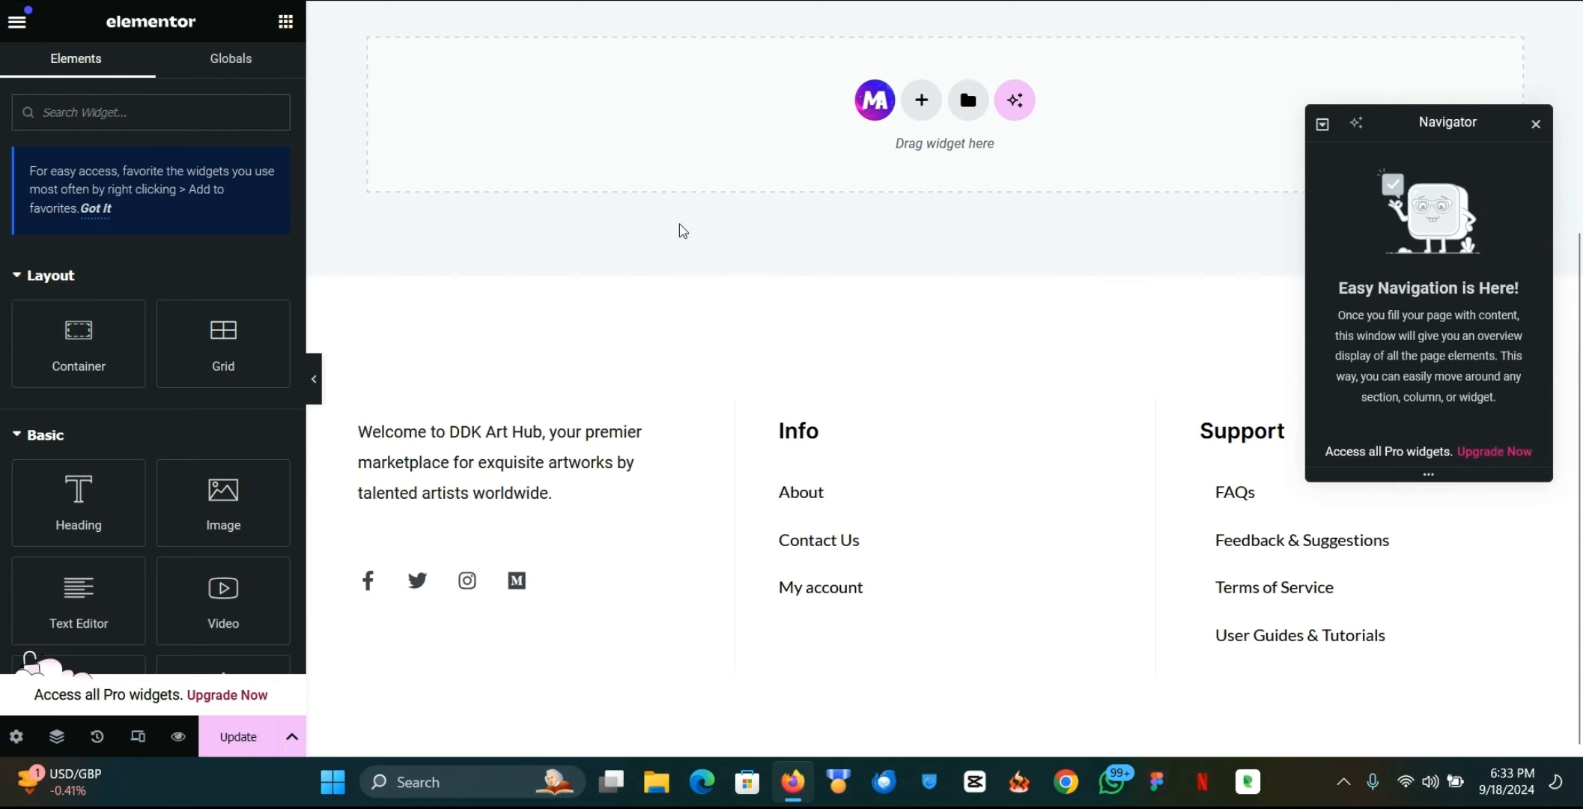
scroll(682, 230, up, 4)
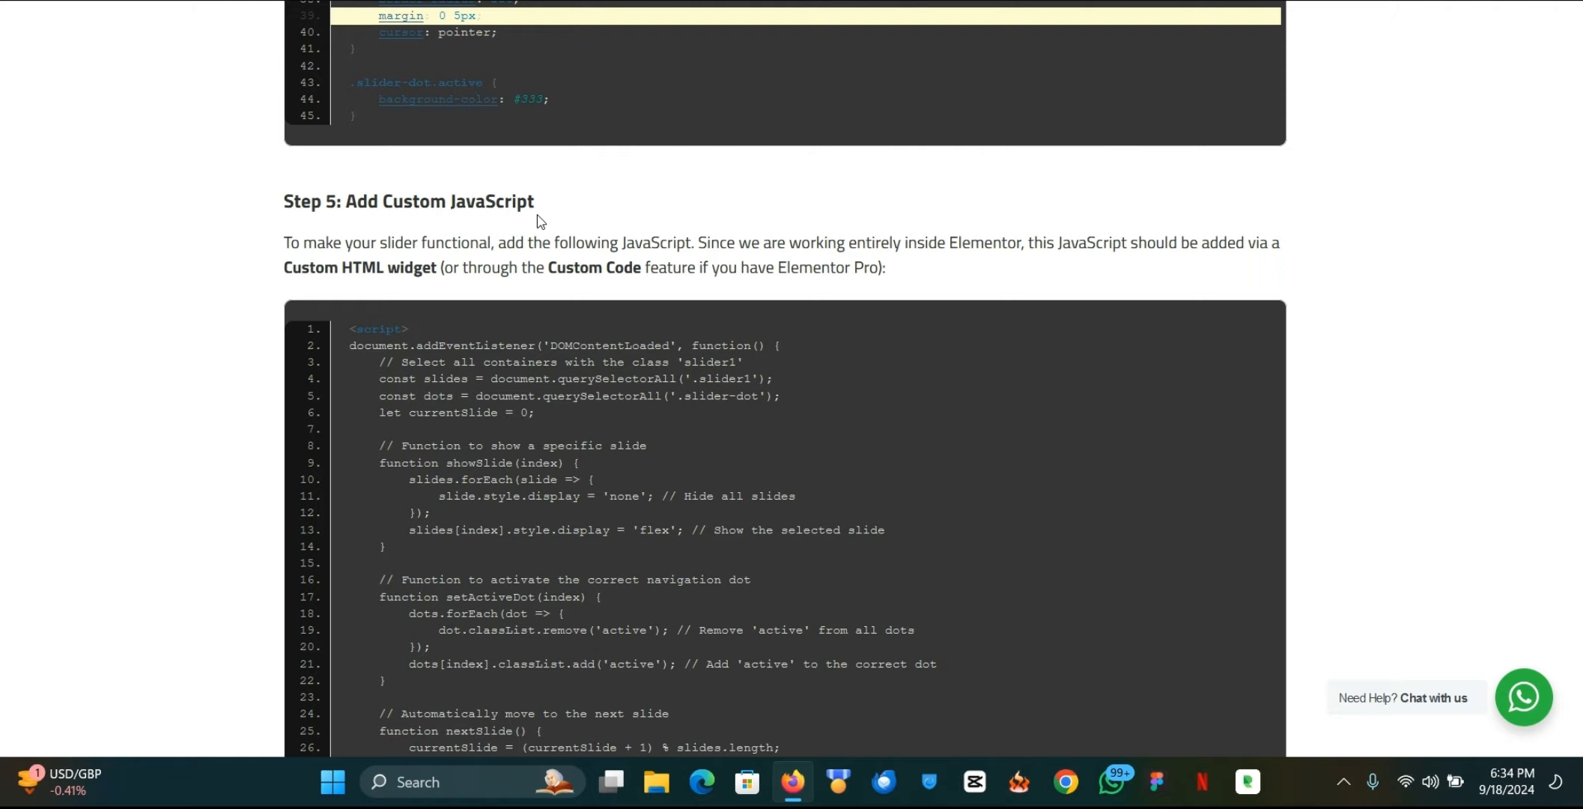
Step: Examine the slider guide's instructions for the hero sections, the slider wrapper and the nested container structure
scroll(516, 311, up, 20)
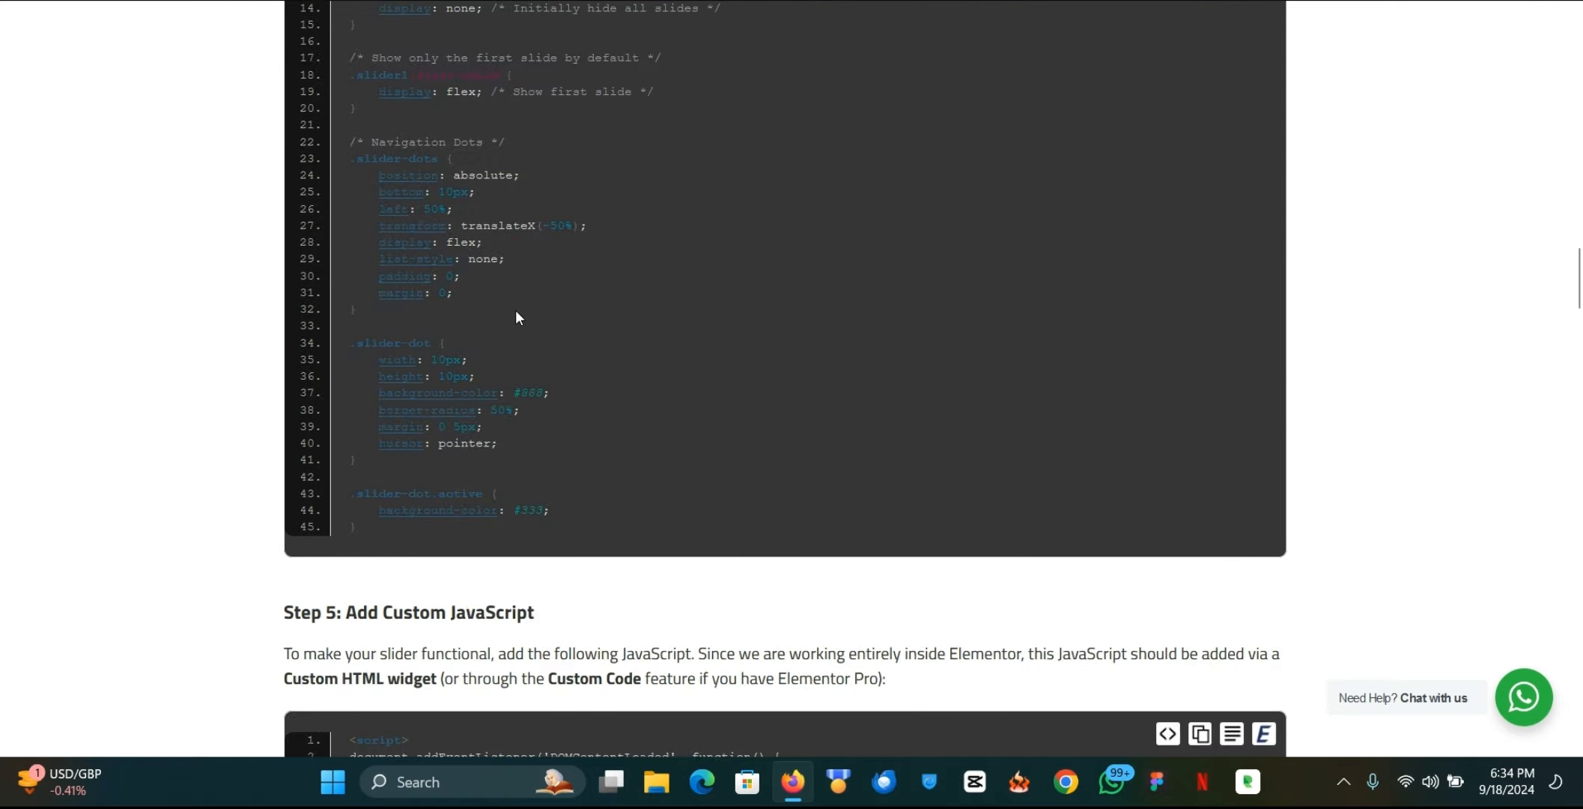
scroll(516, 317, down, 2)
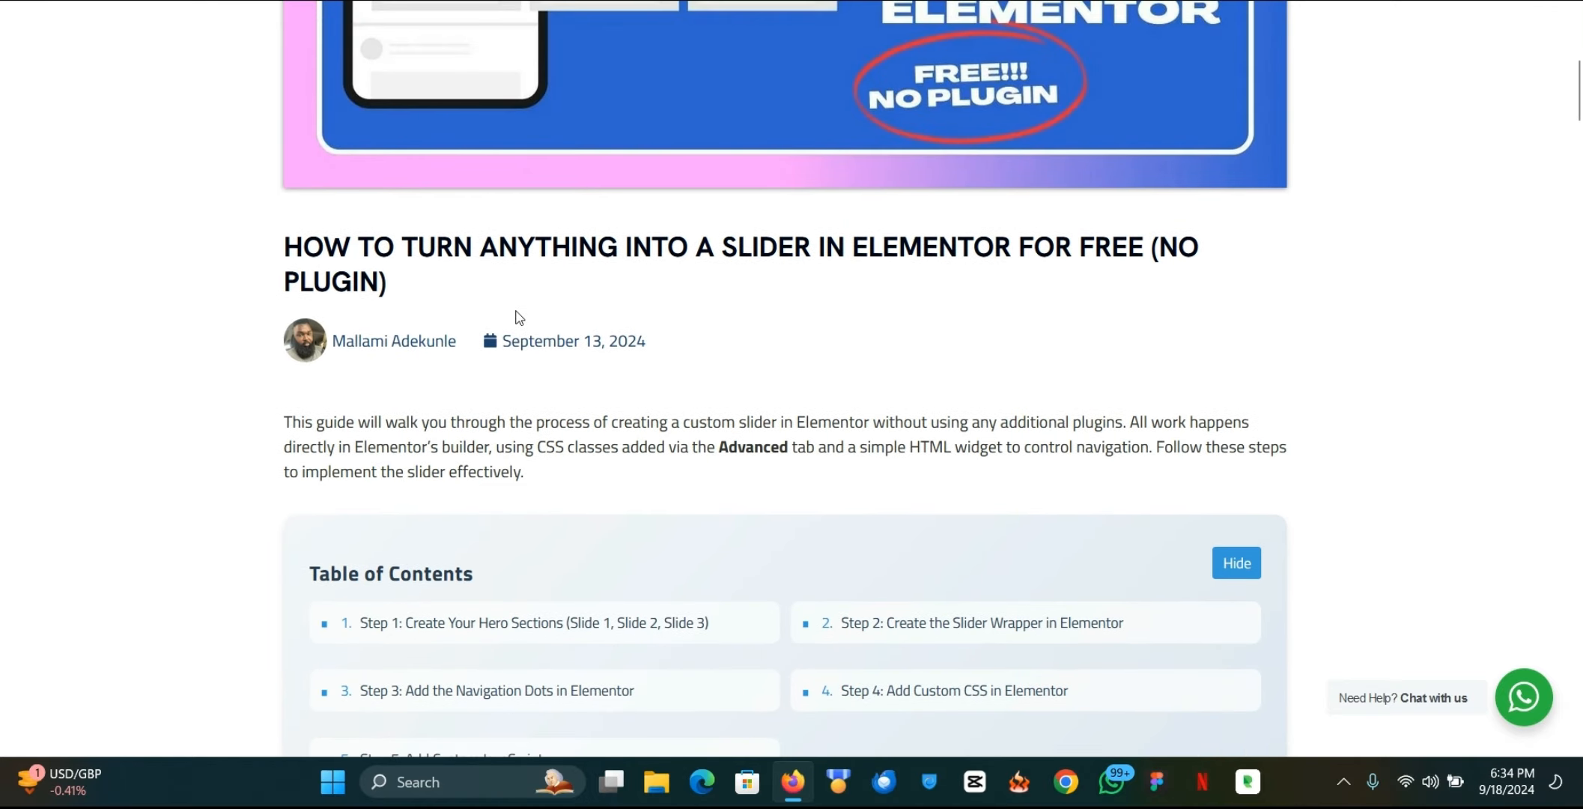
scroll(534, 411, down, 4)
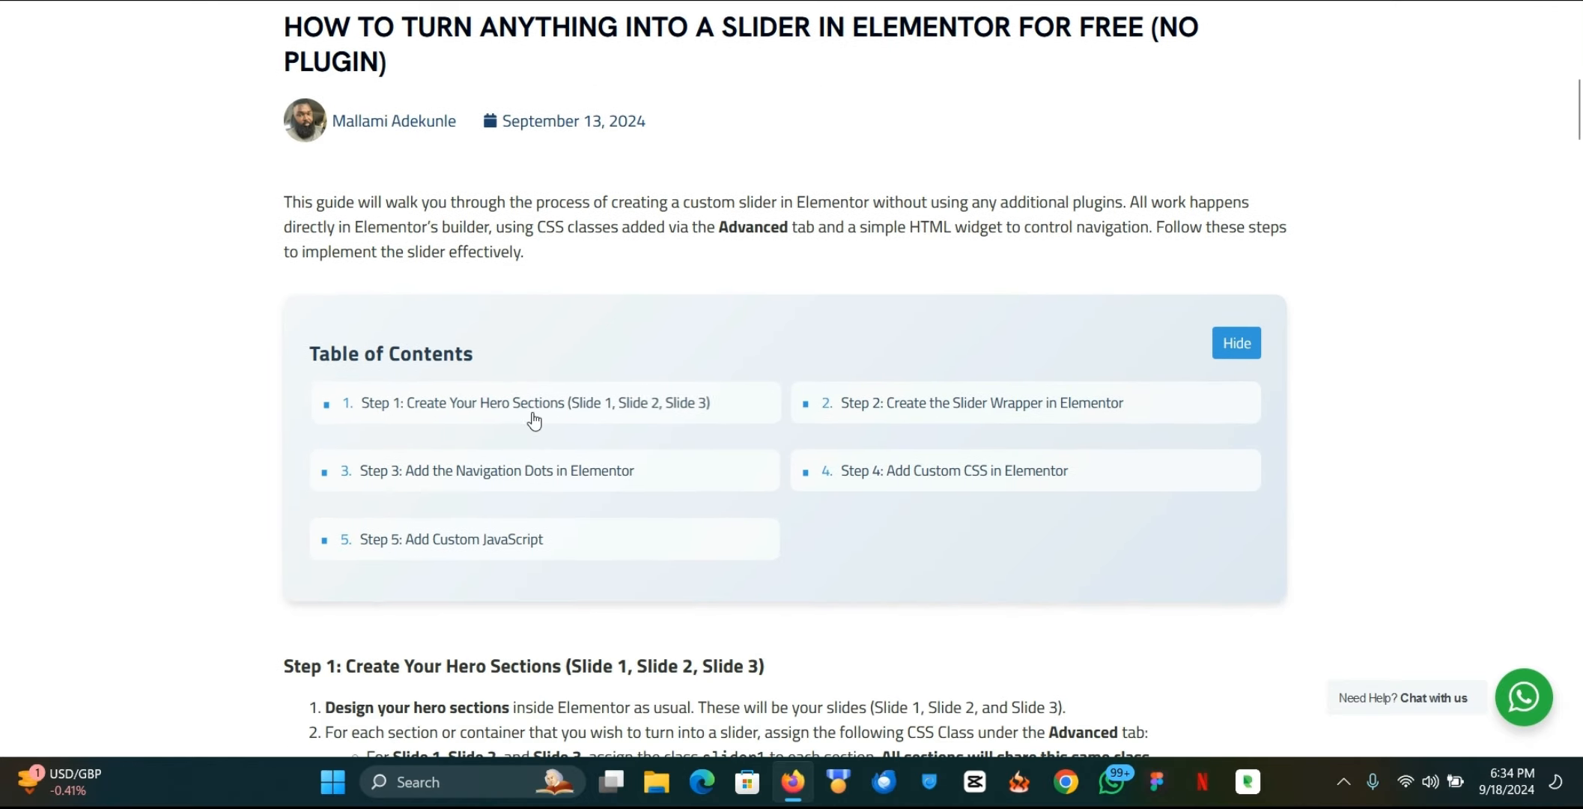
scroll(533, 416, down, 3)
scroll(534, 420, down, 2)
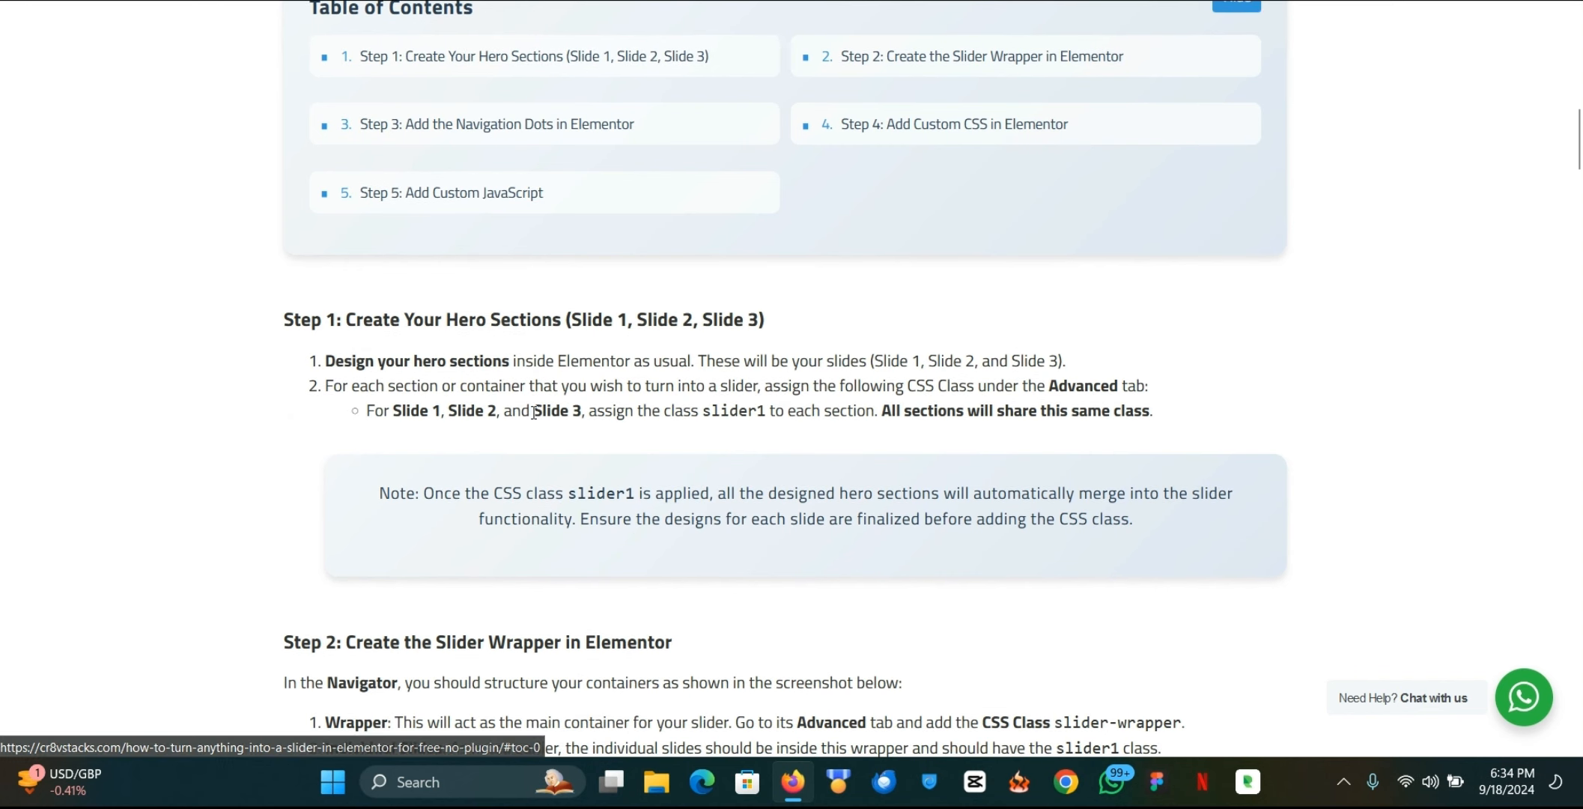
scroll(534, 412, down, 4)
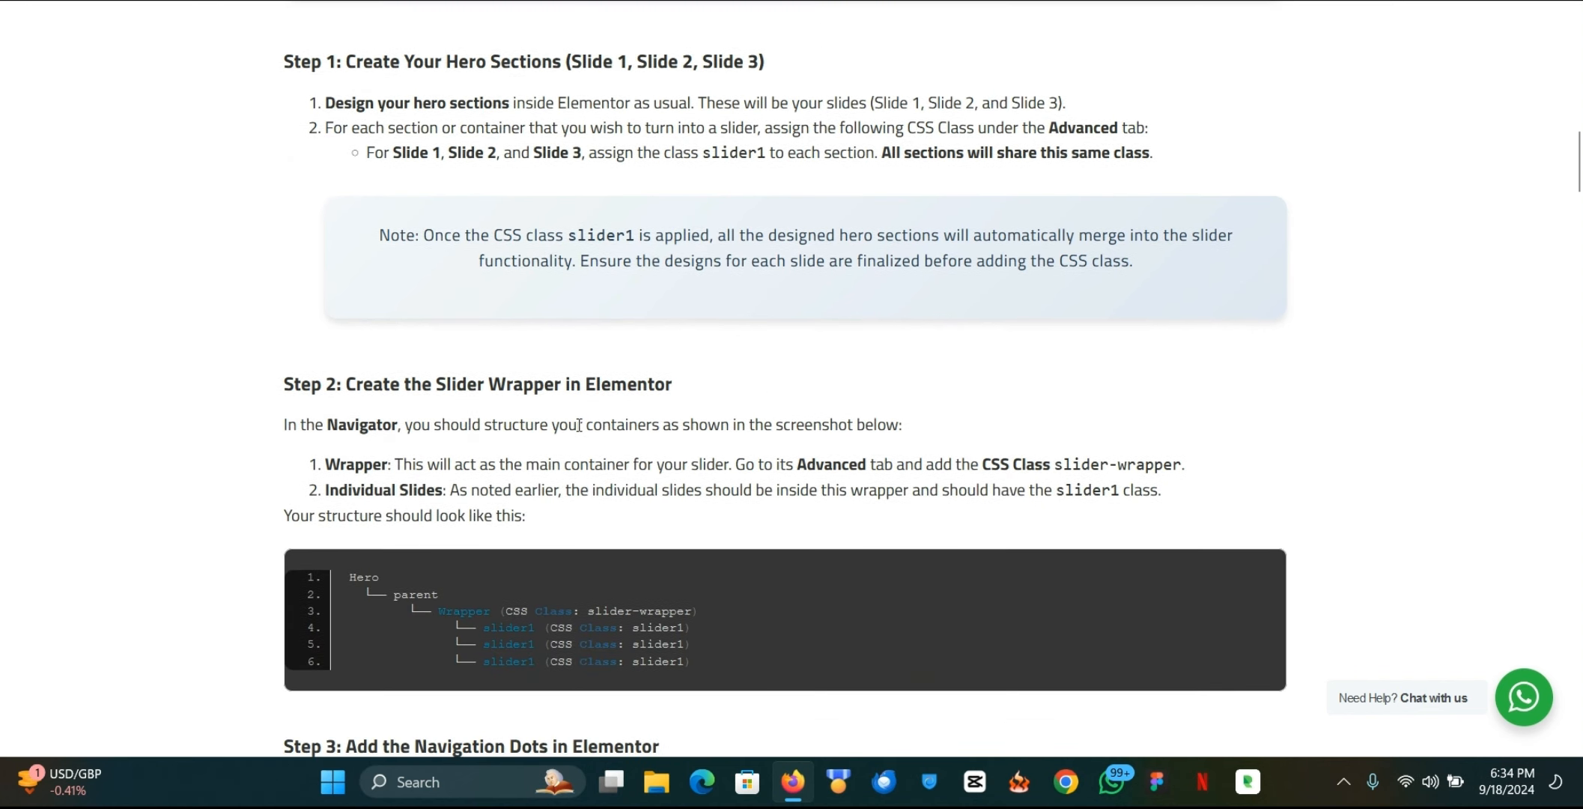
scroll(579, 424, down, 3)
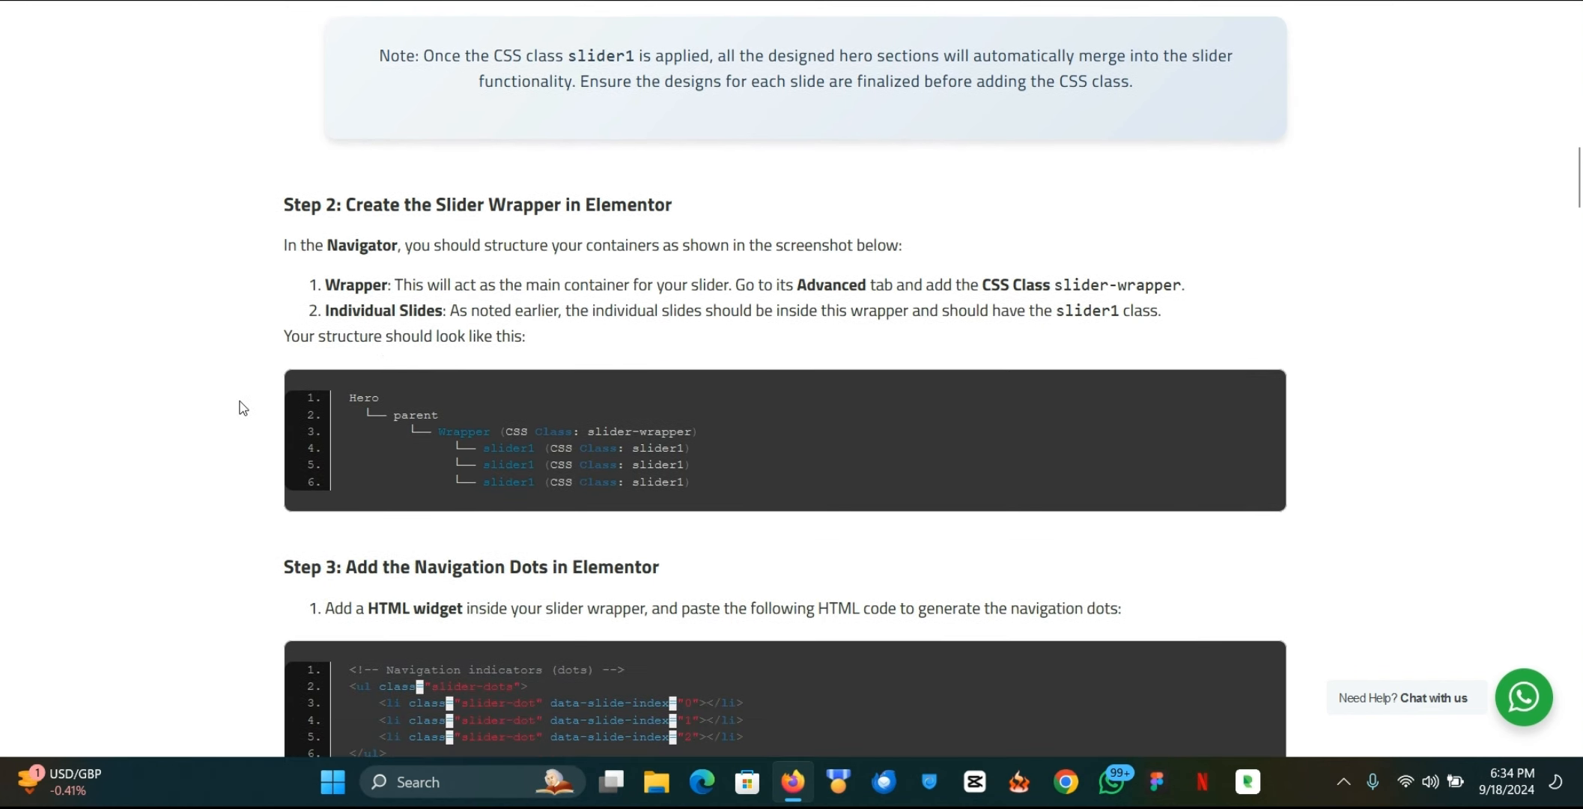
drag(439, 424, 558, 431)
click(536, 376)
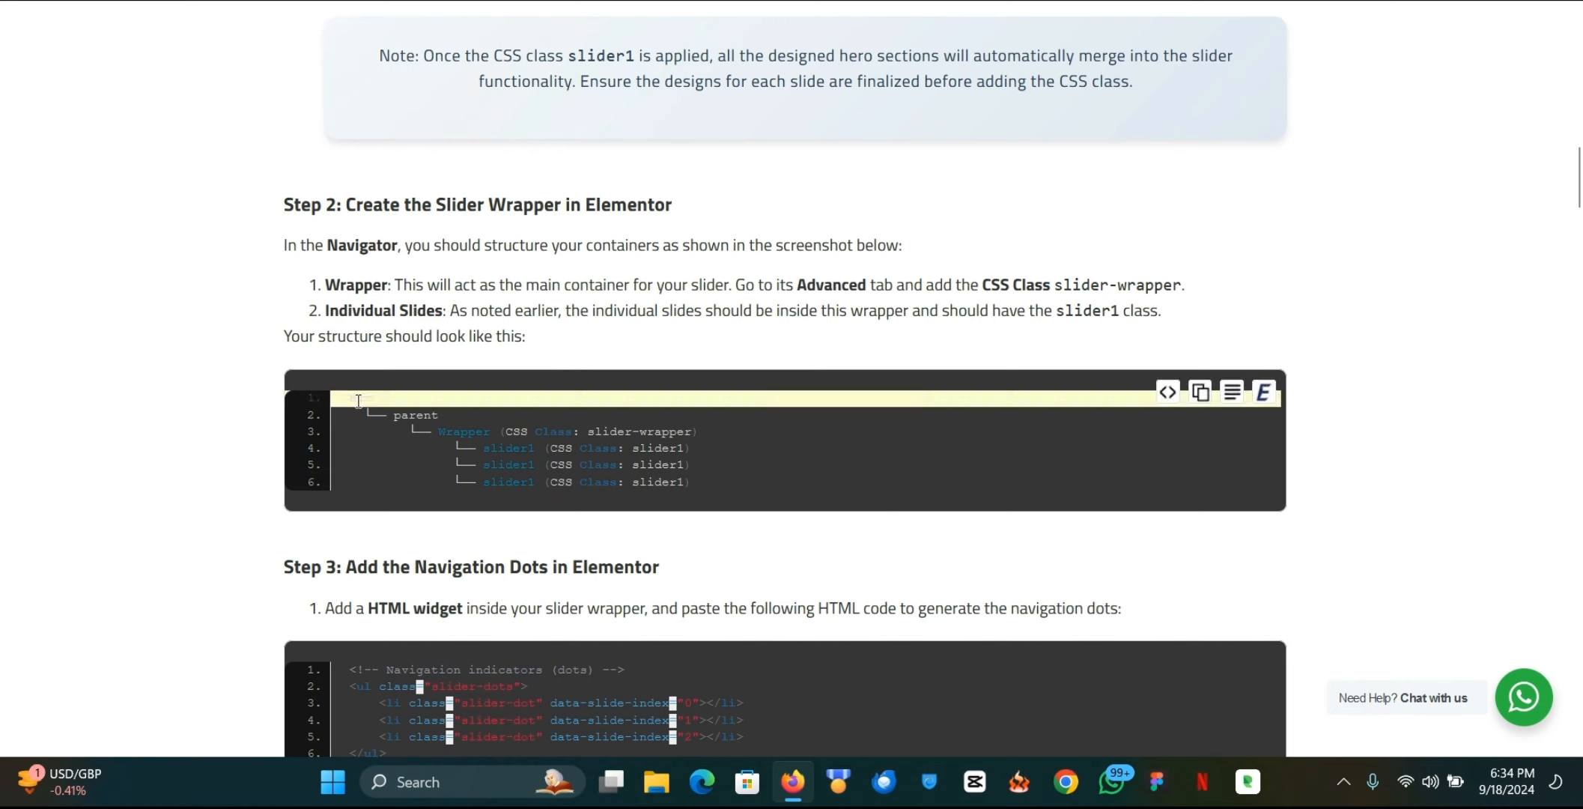
drag(377, 416, 723, 487)
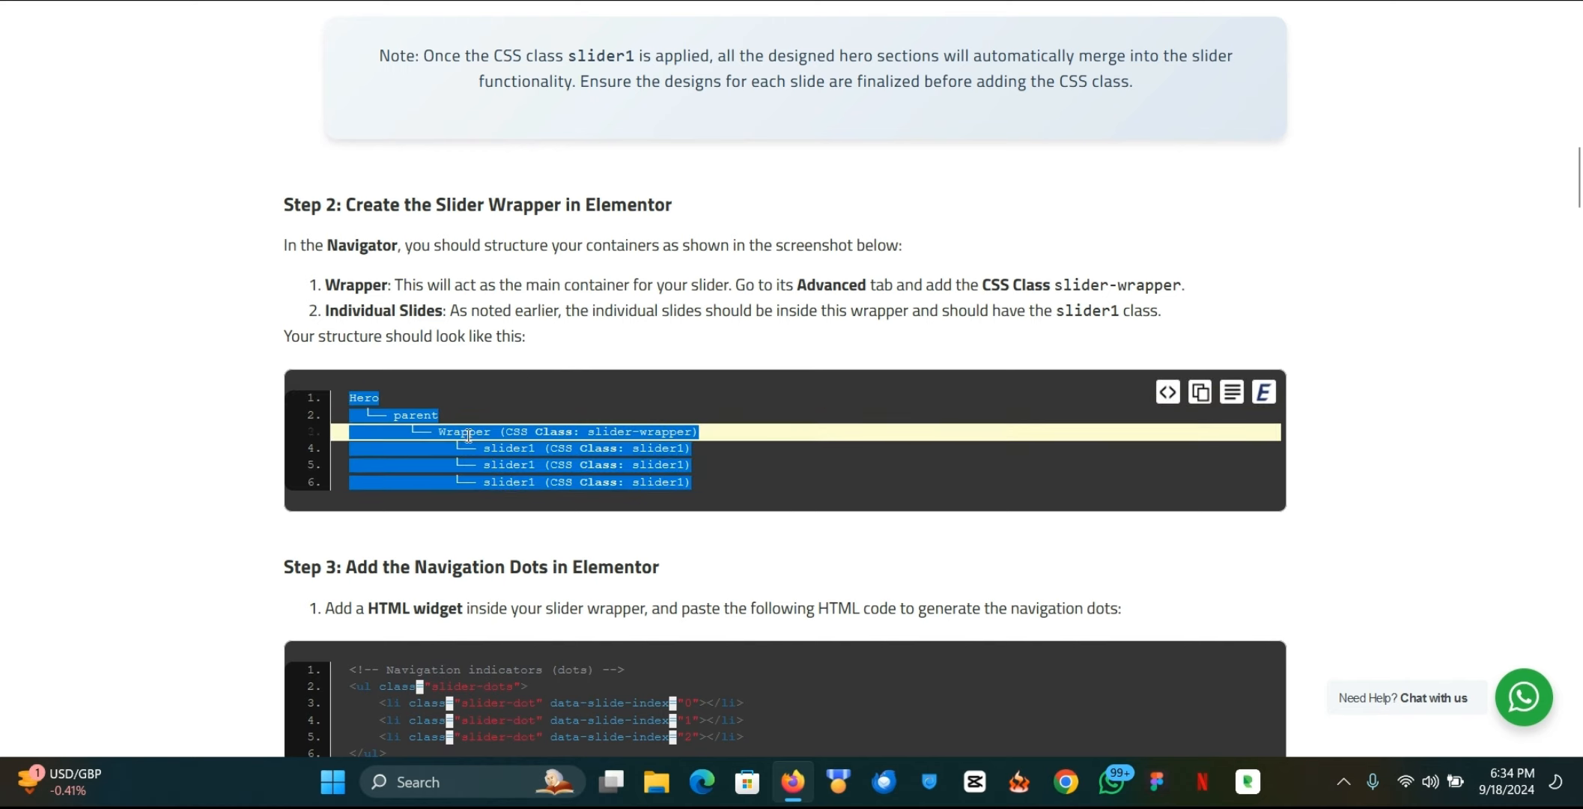
click(417, 367)
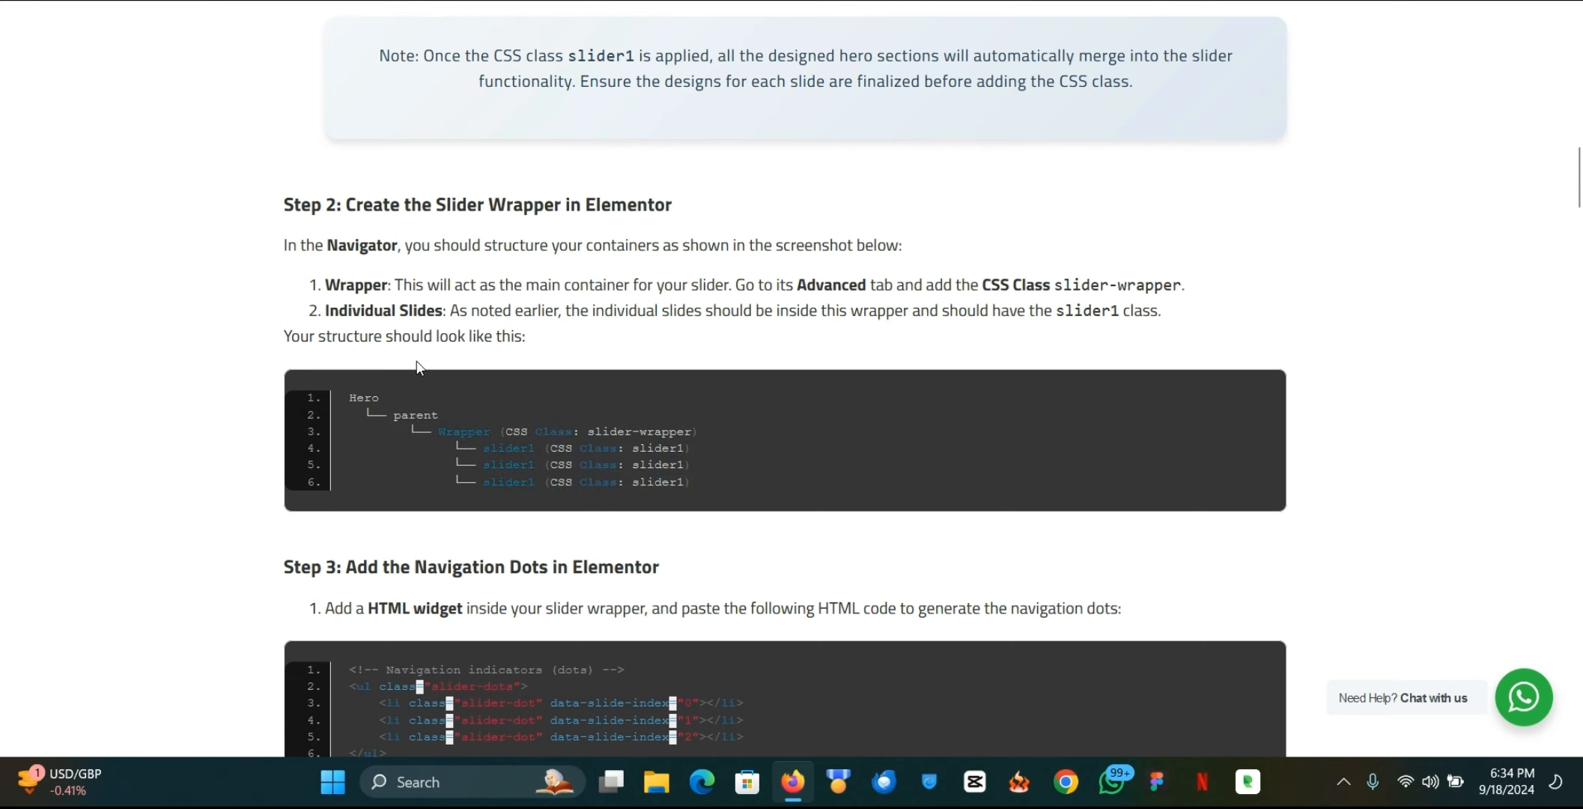
Step: Back in the Elementor editor, add a single-column Flexbox container with full-width content and 0 px padding on all sides
key(ctrl+Tab)
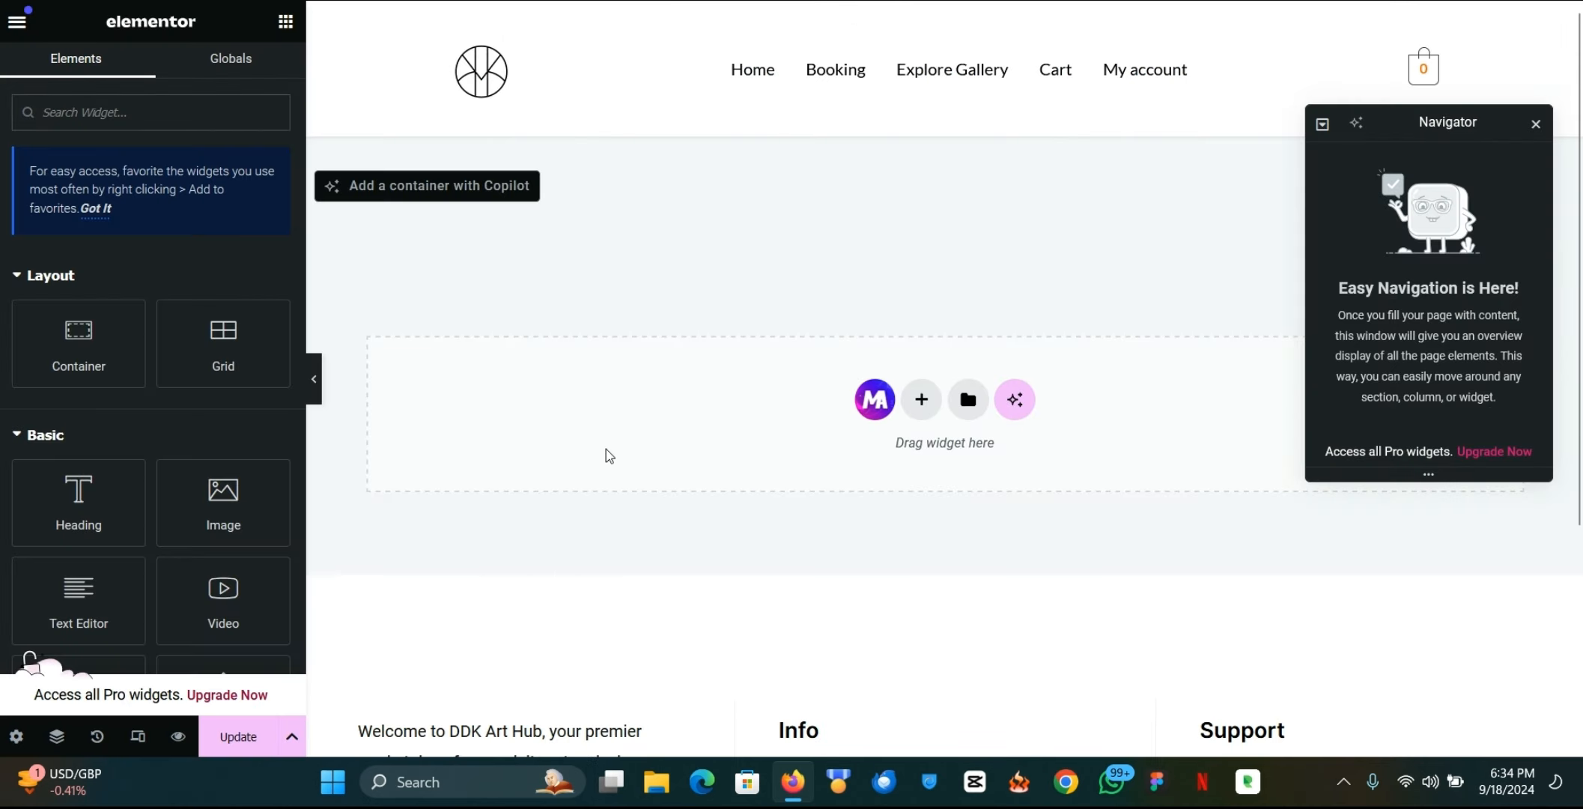
click(923, 405)
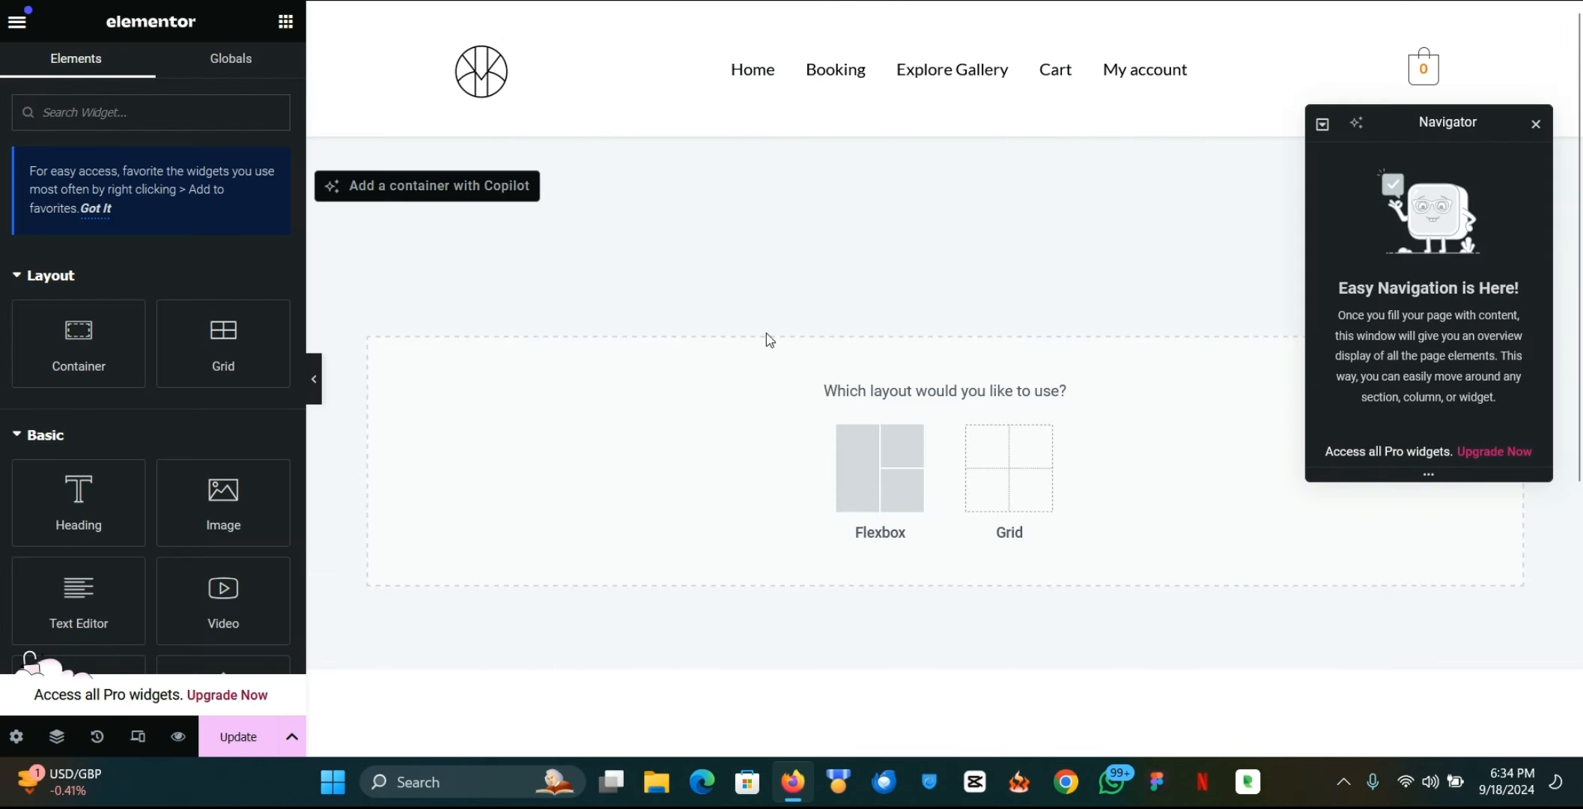
click(877, 485)
click(648, 450)
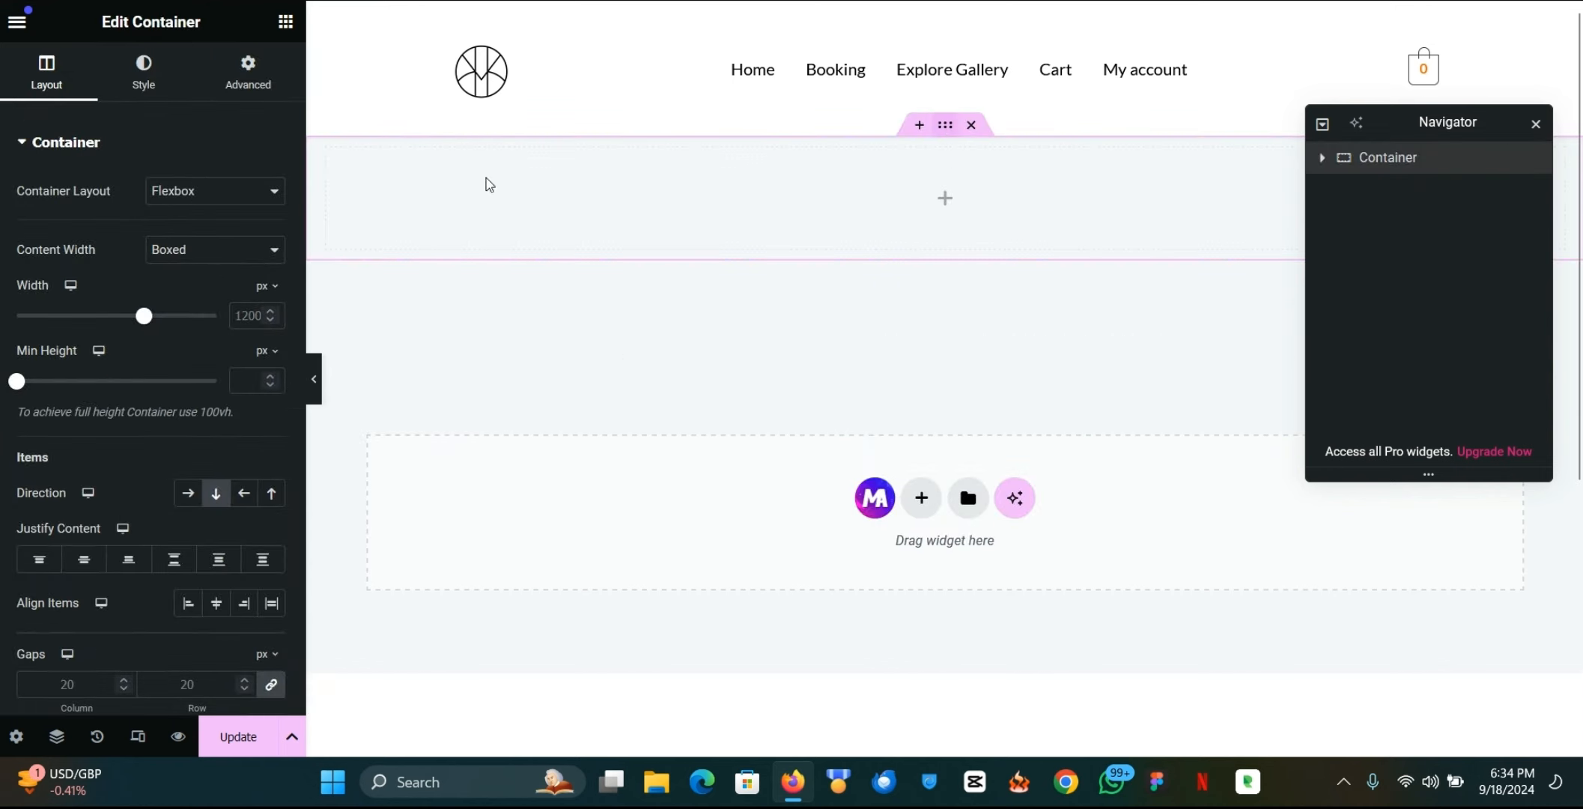
click(202, 257)
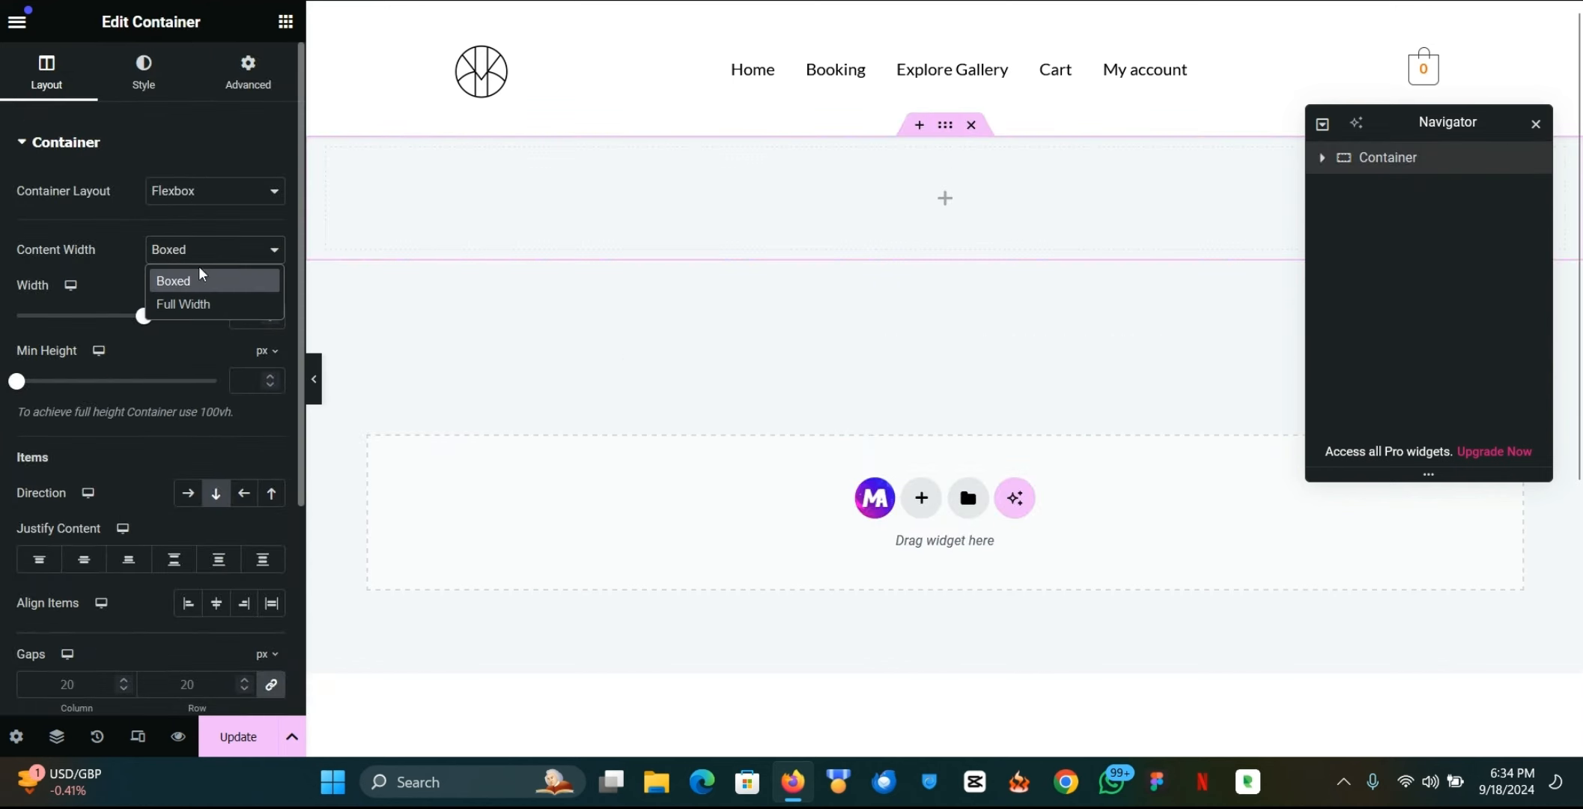
click(184, 308)
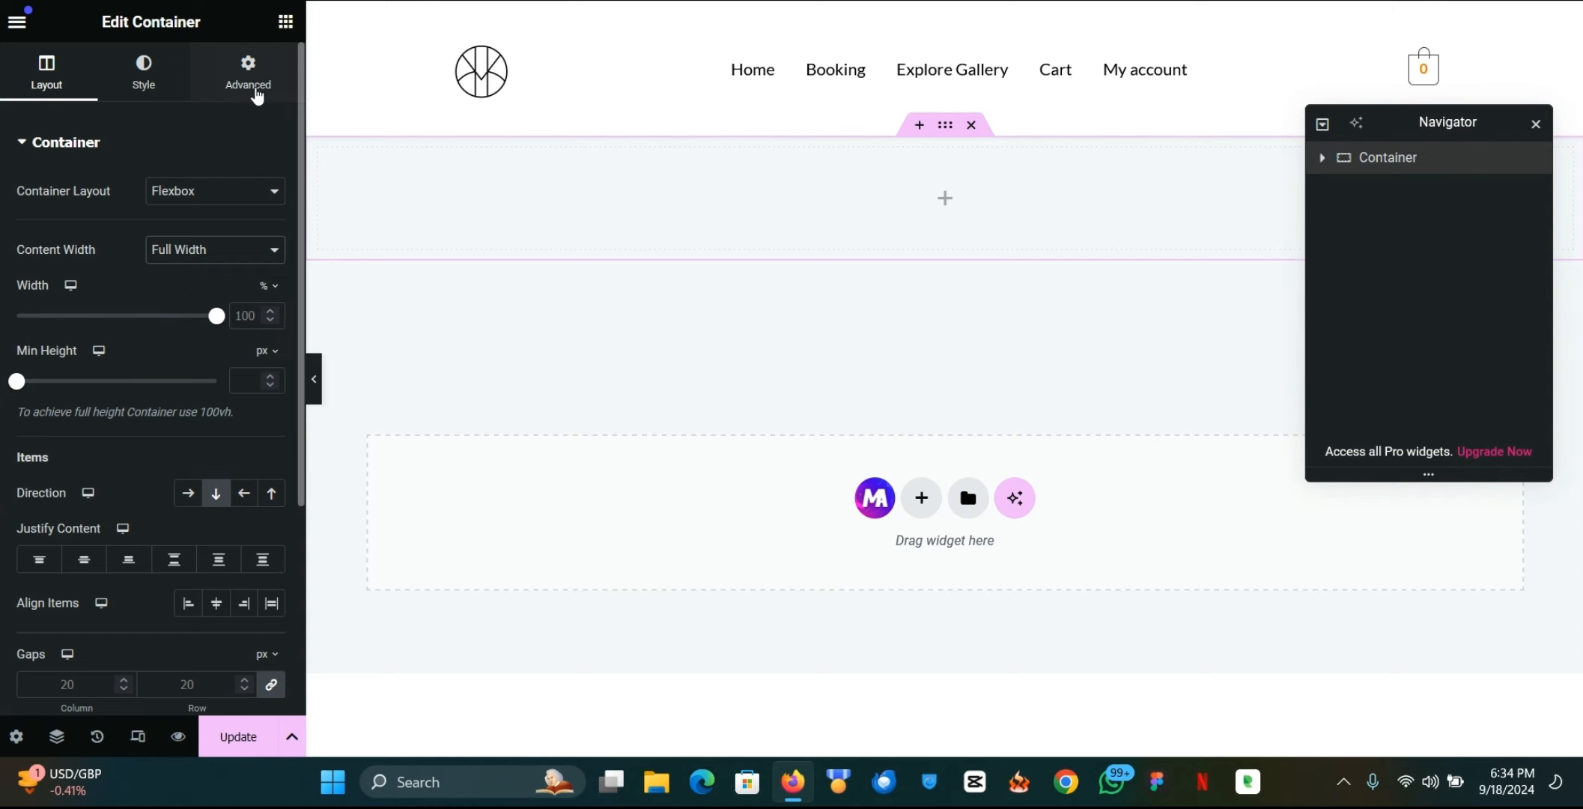
click(248, 84)
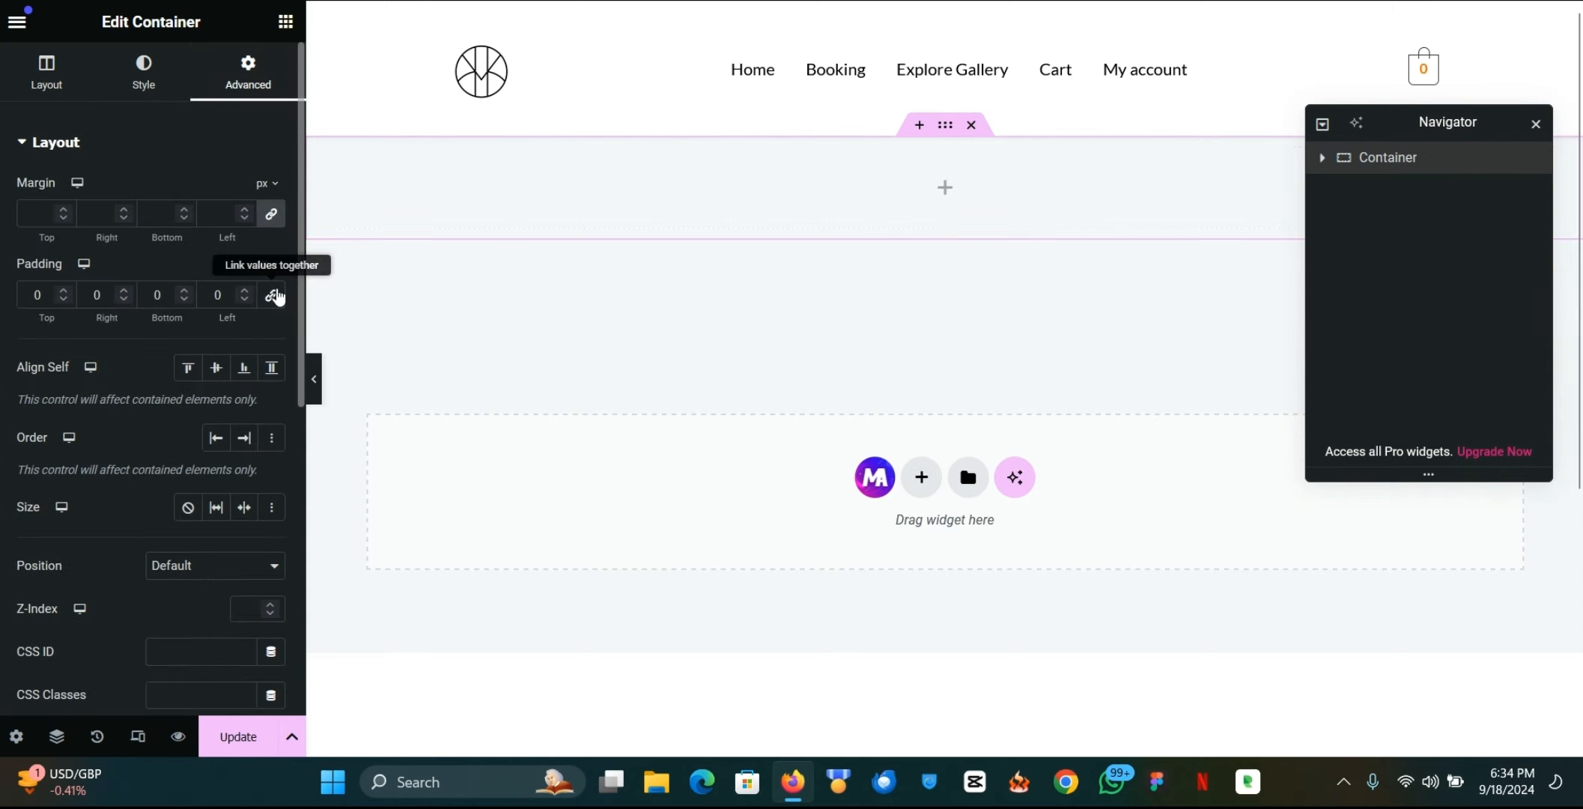
Step: Nest a second container inside the first, with full-width content and 0 px padding on all sides
click(286, 21)
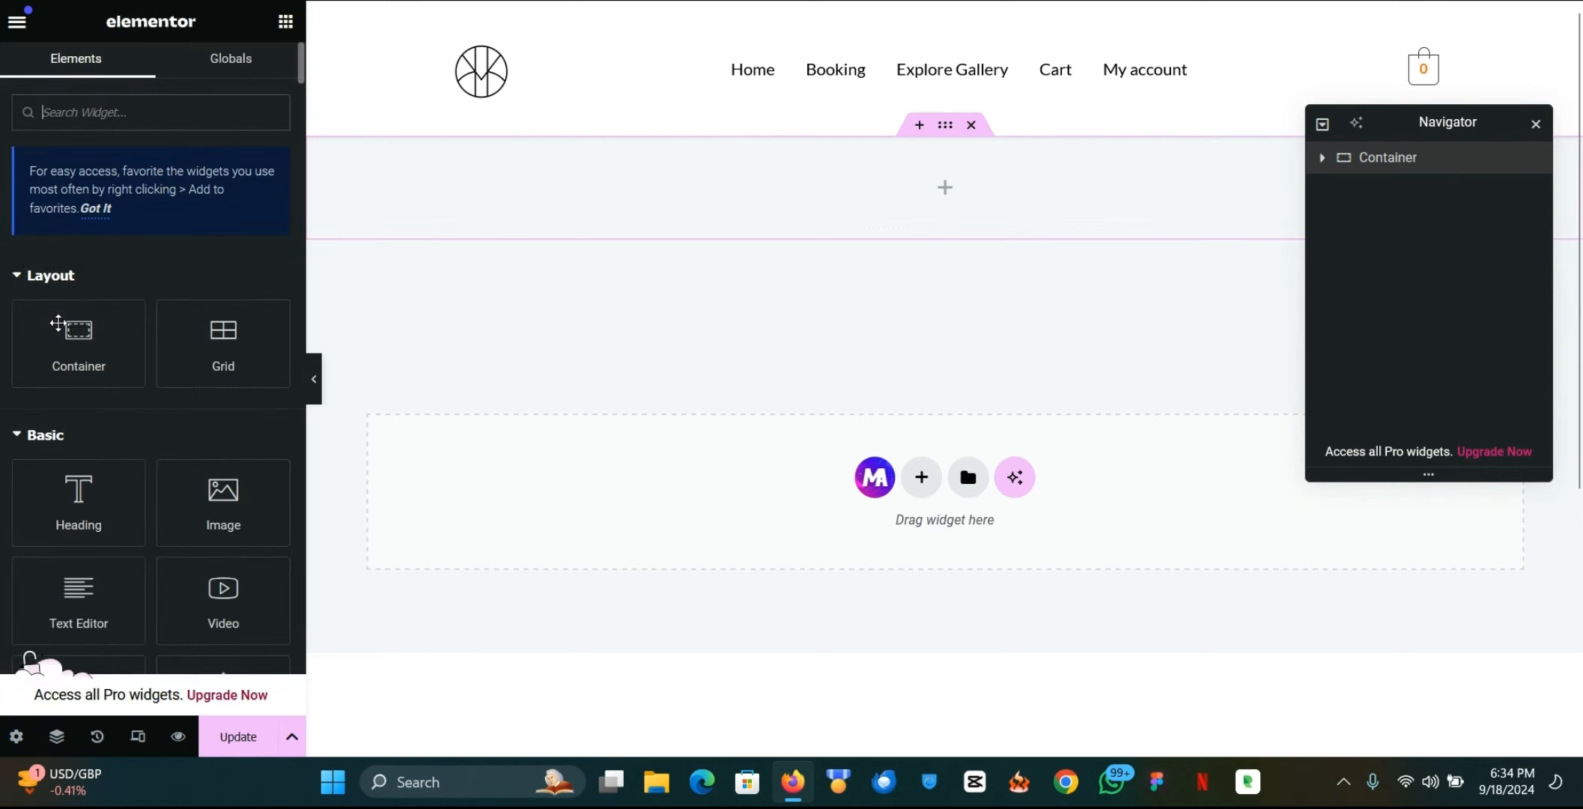
drag(79, 343, 785, 200)
click(201, 249)
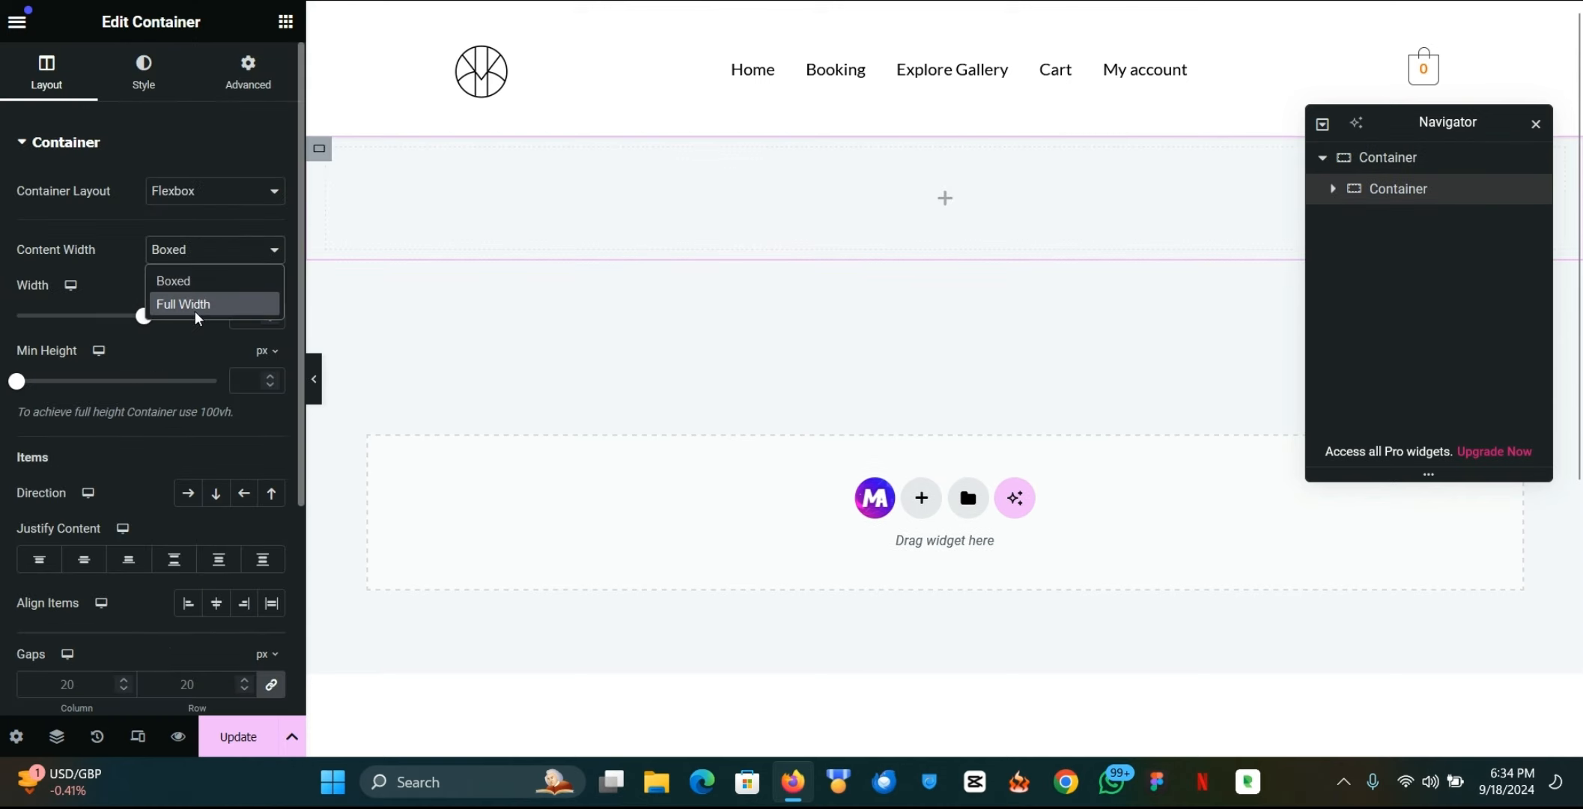
click(198, 305)
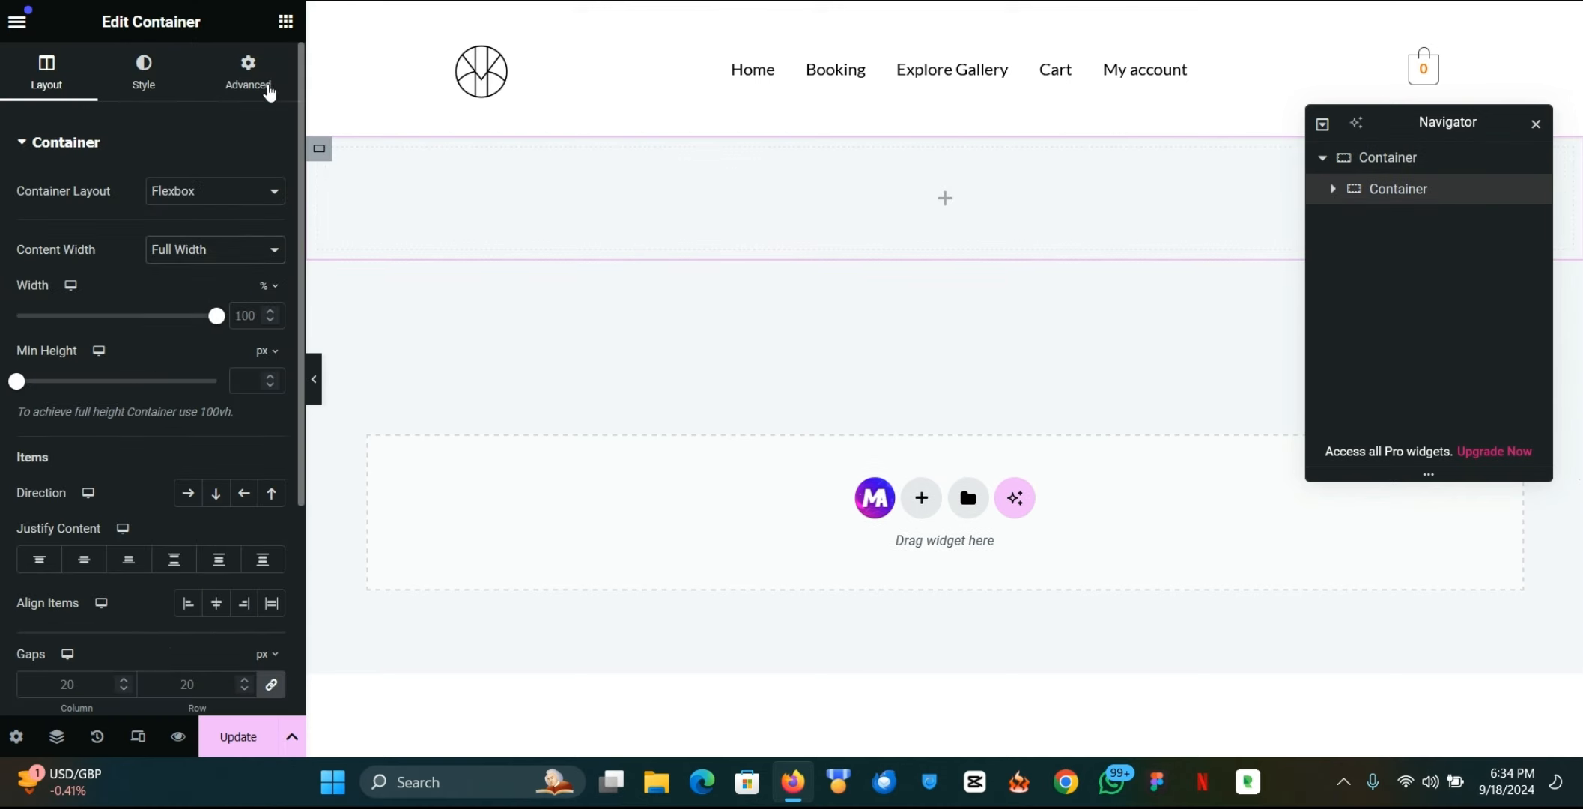
click(248, 74)
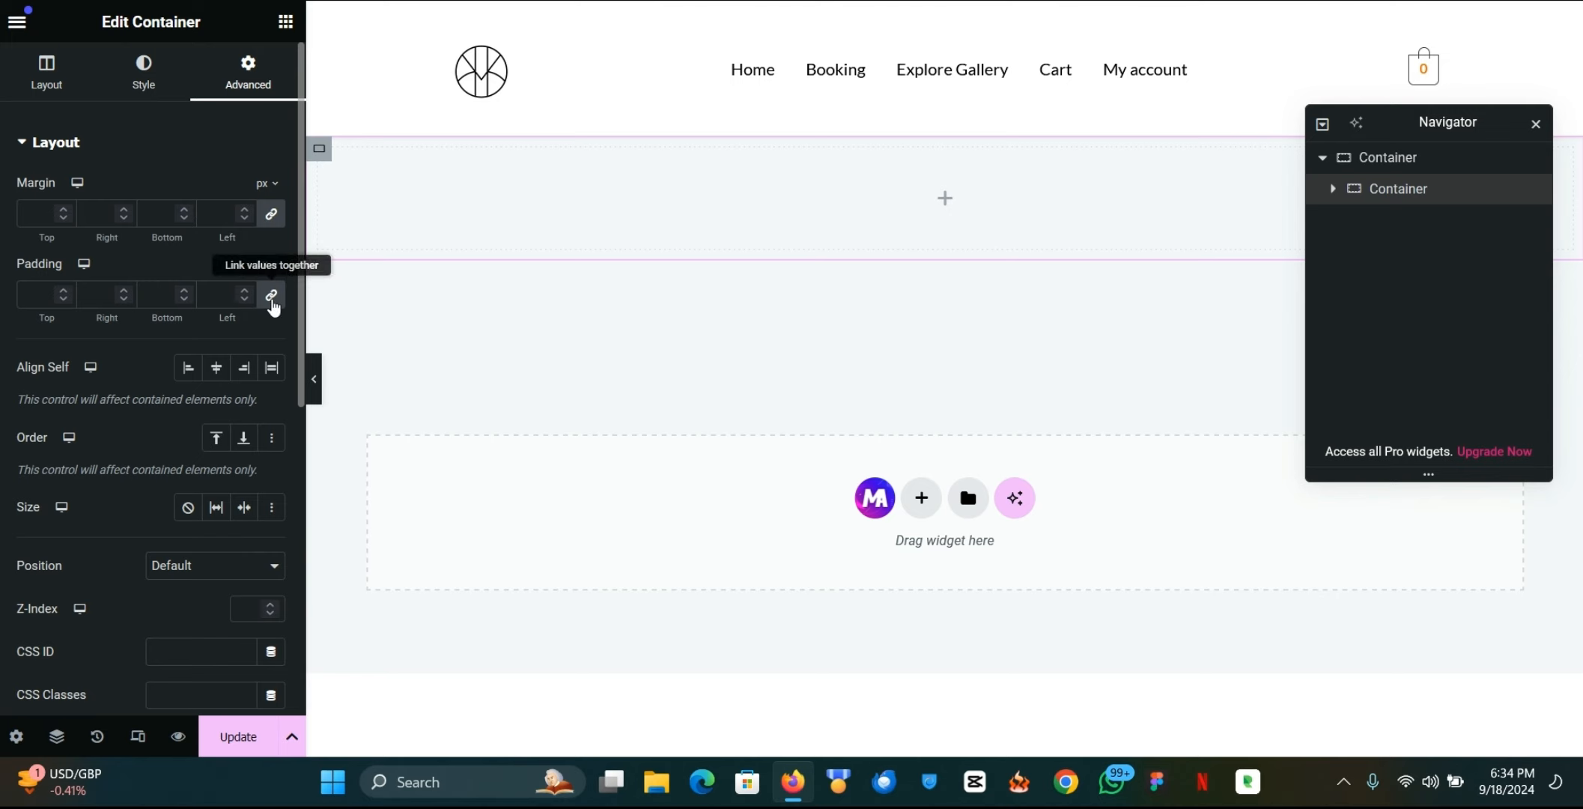
click(272, 297)
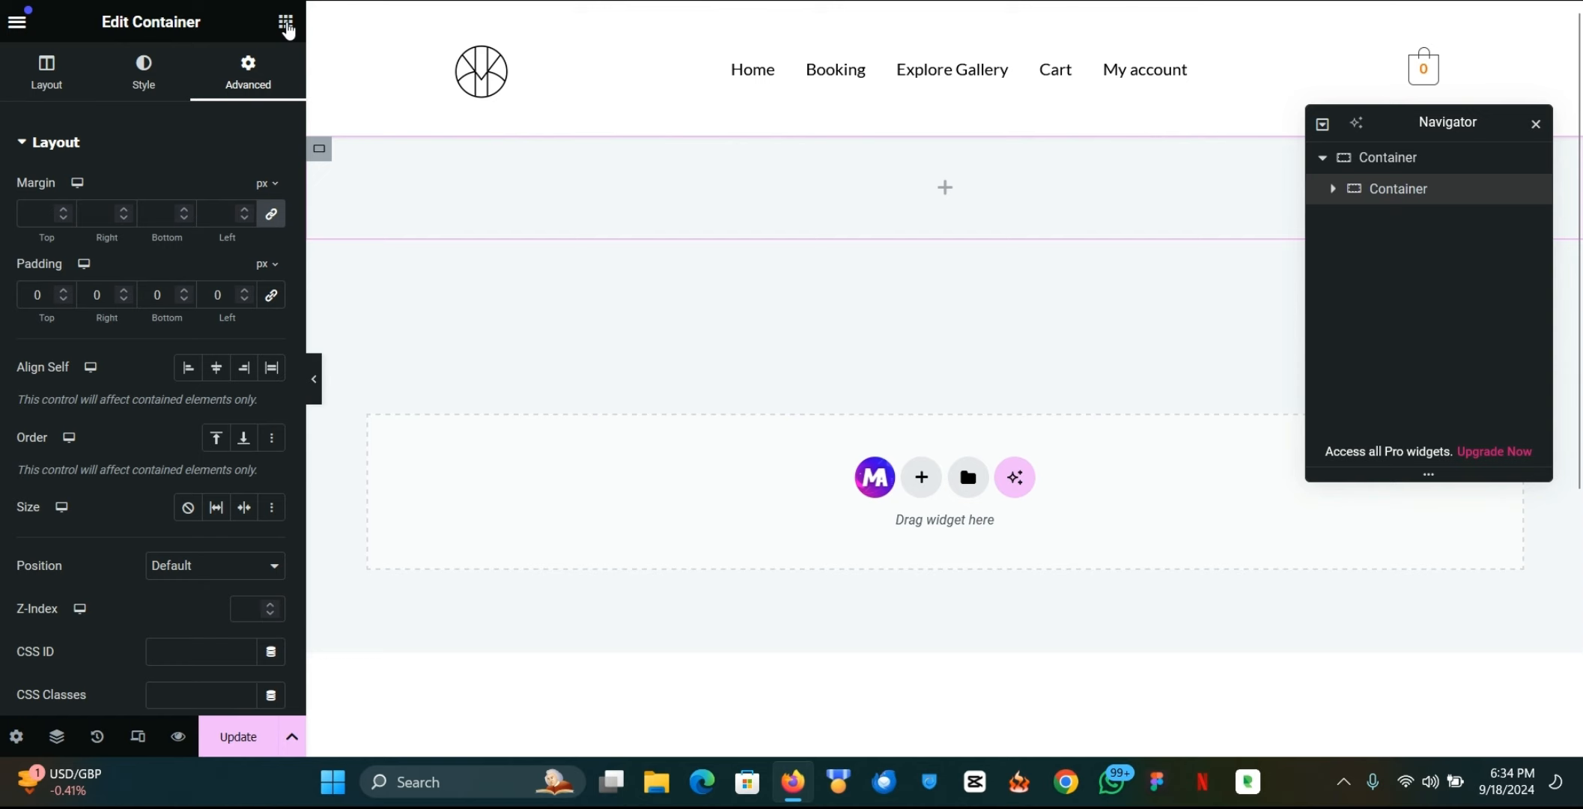
Step: Nest a third container inside the second one and set its minimum height to 88 vh
click(286, 24)
drag(82, 333, 601, 176)
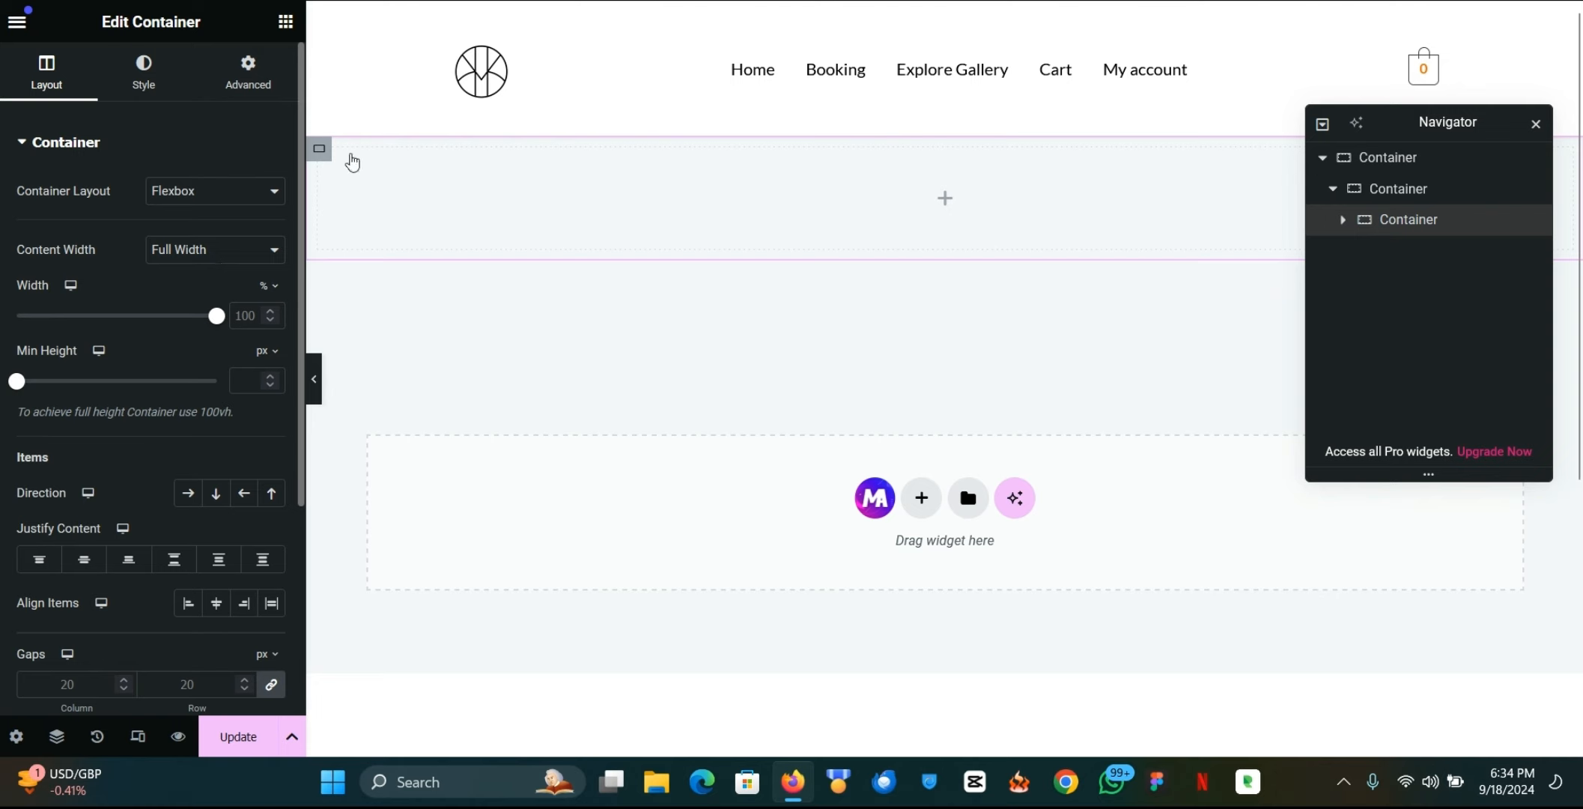
click(267, 350)
click(261, 450)
click(242, 389)
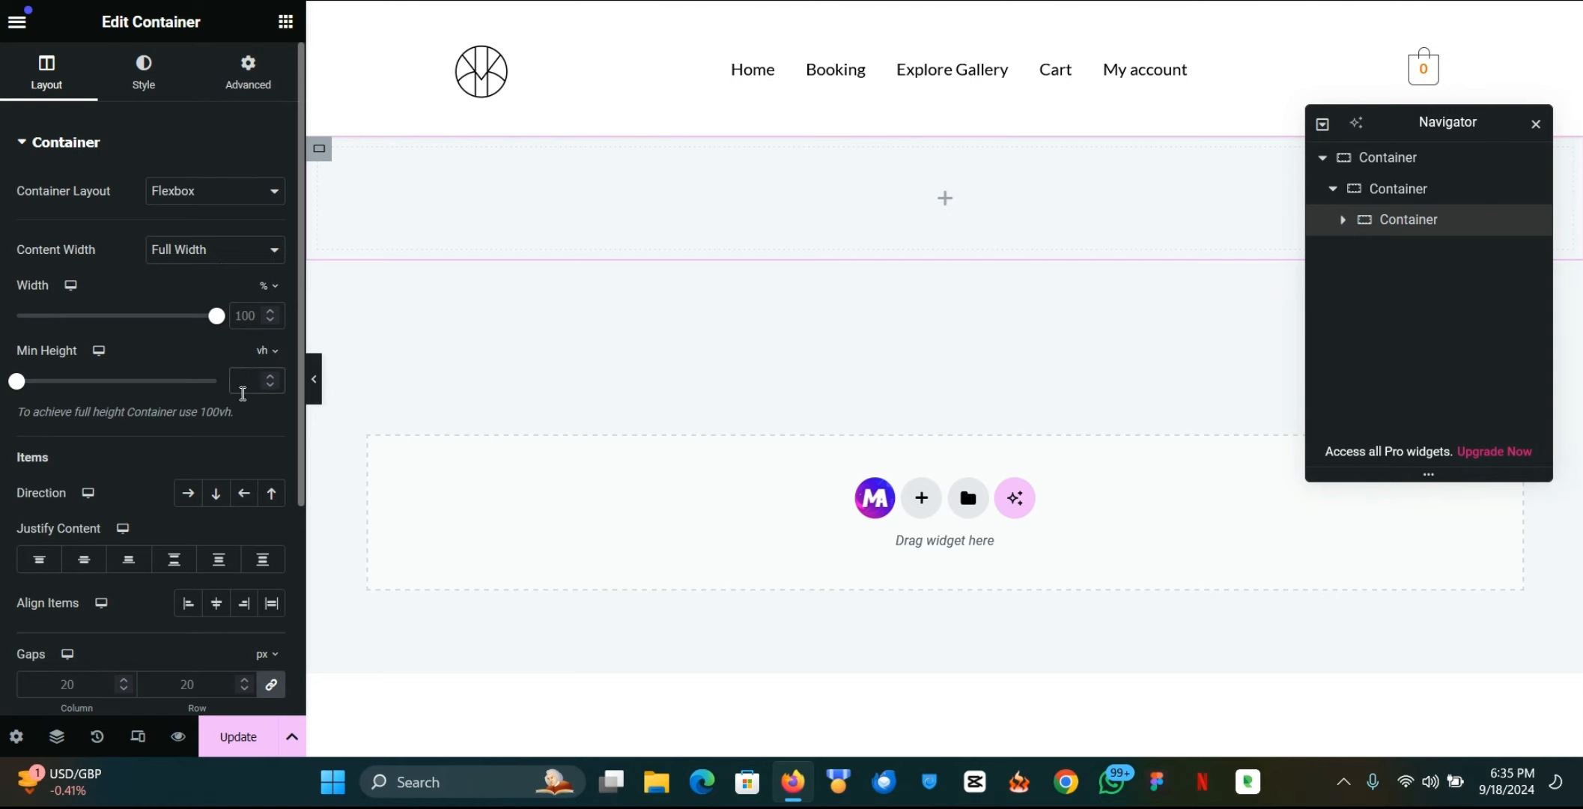
text(88)
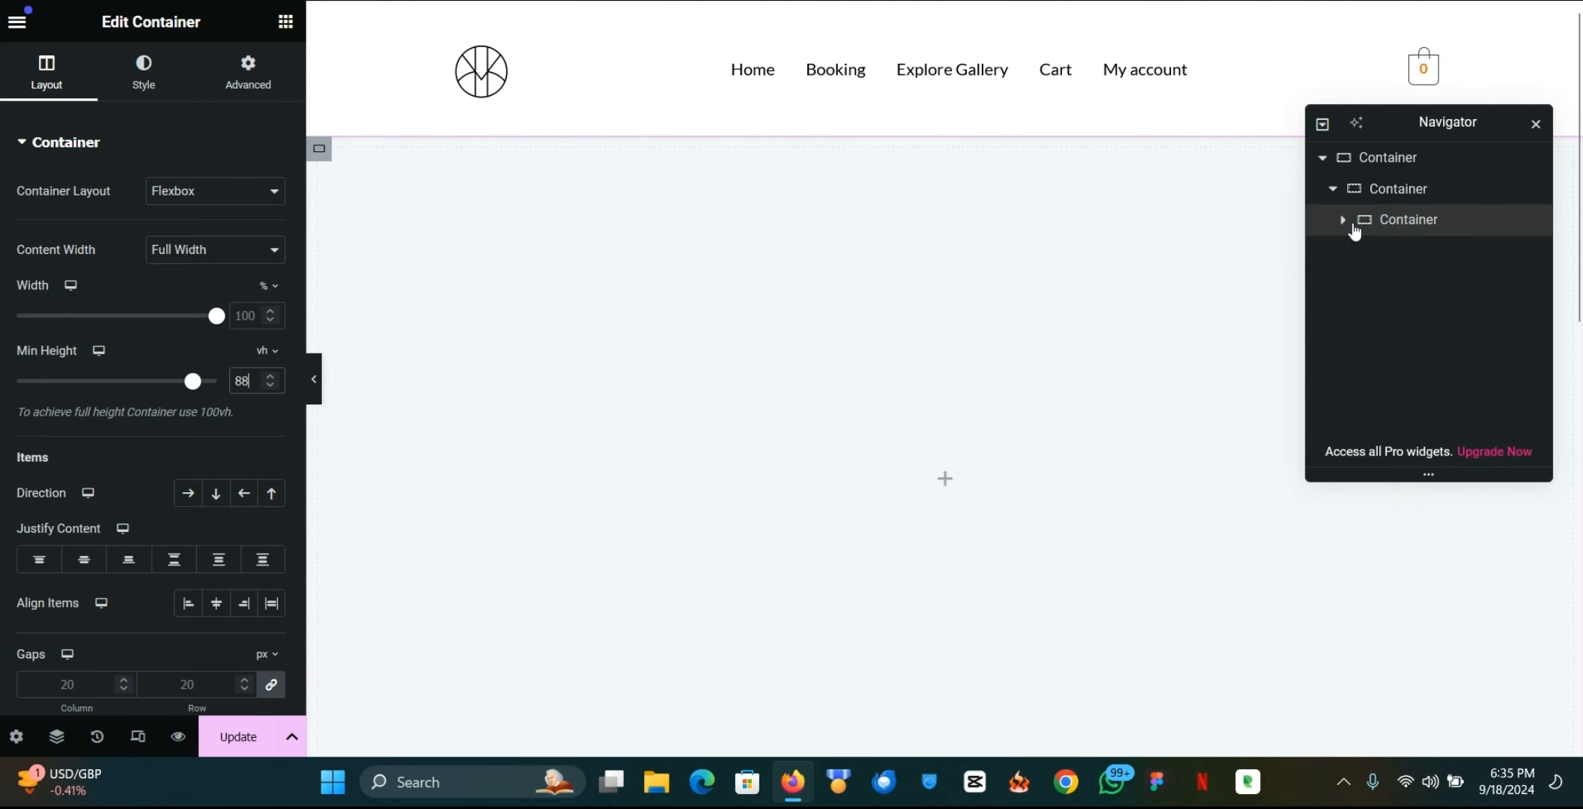
Step: Rename the middle container of the nested structure as wrapper
double_click(1412, 191)
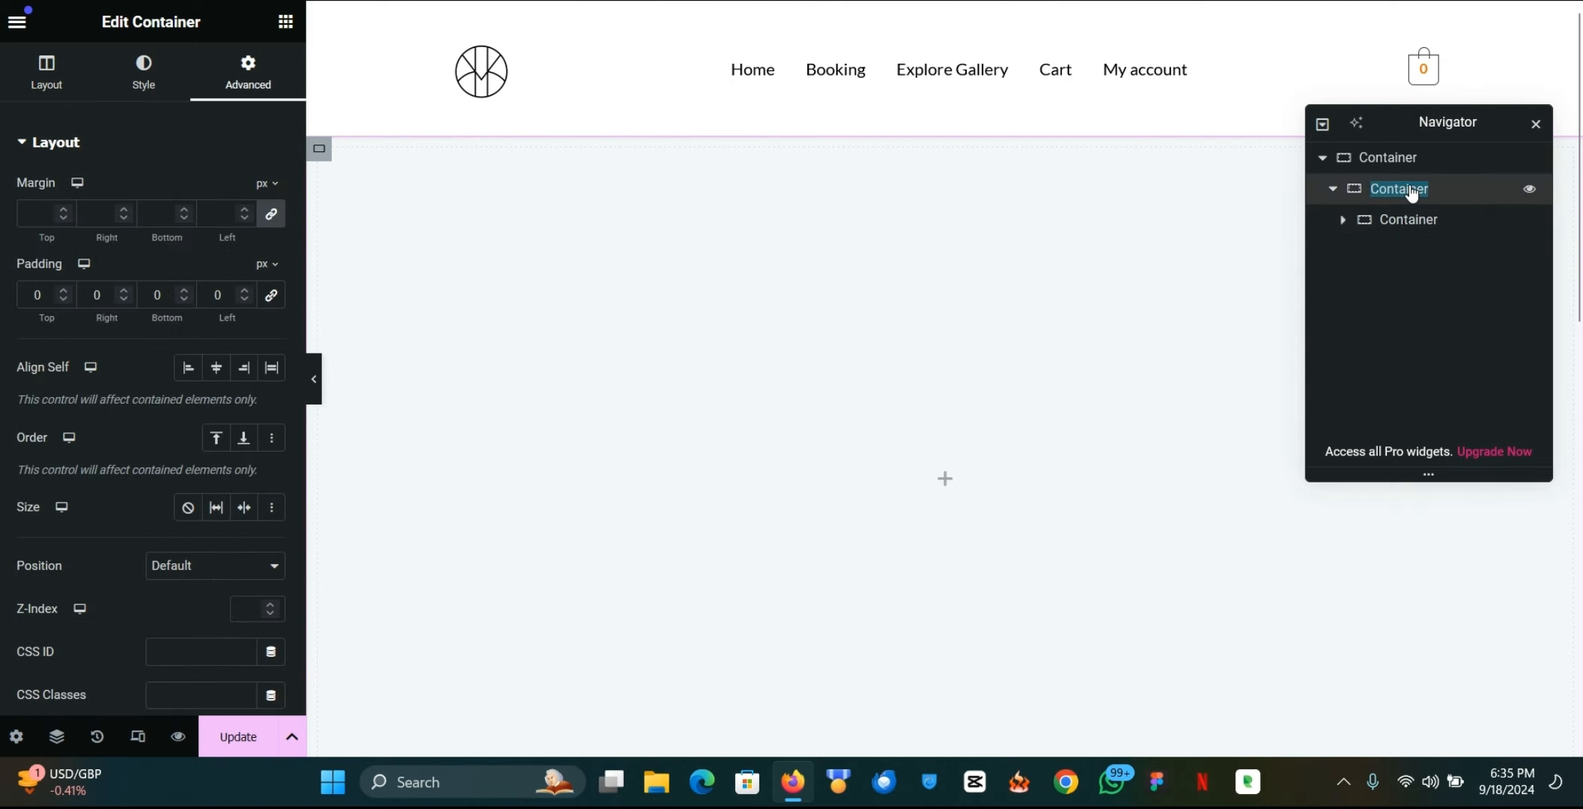
text(wrapper)
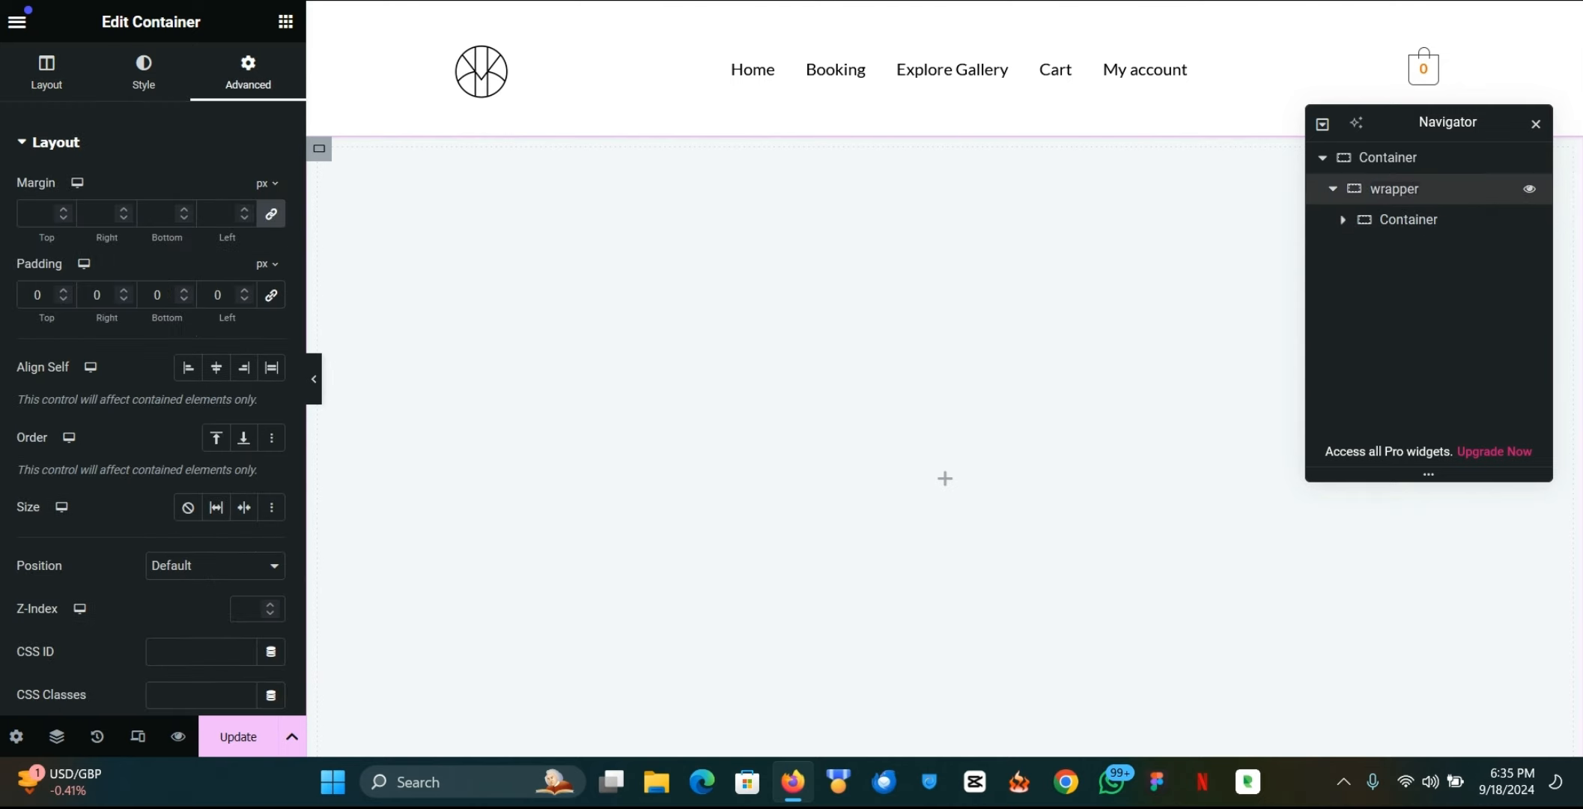
click(1434, 221)
double_click(1425, 223)
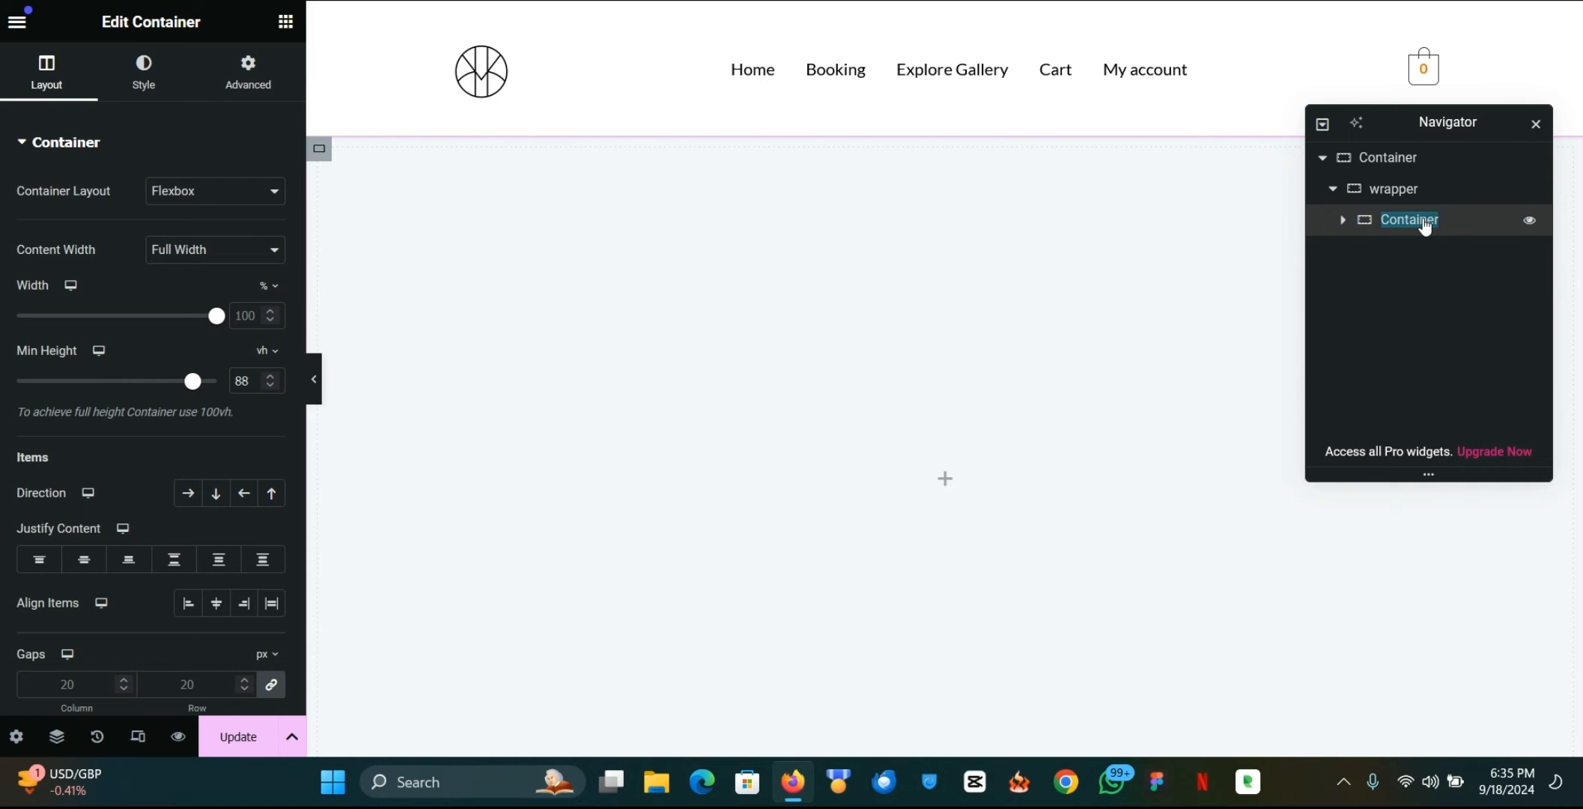
click(317, 731)
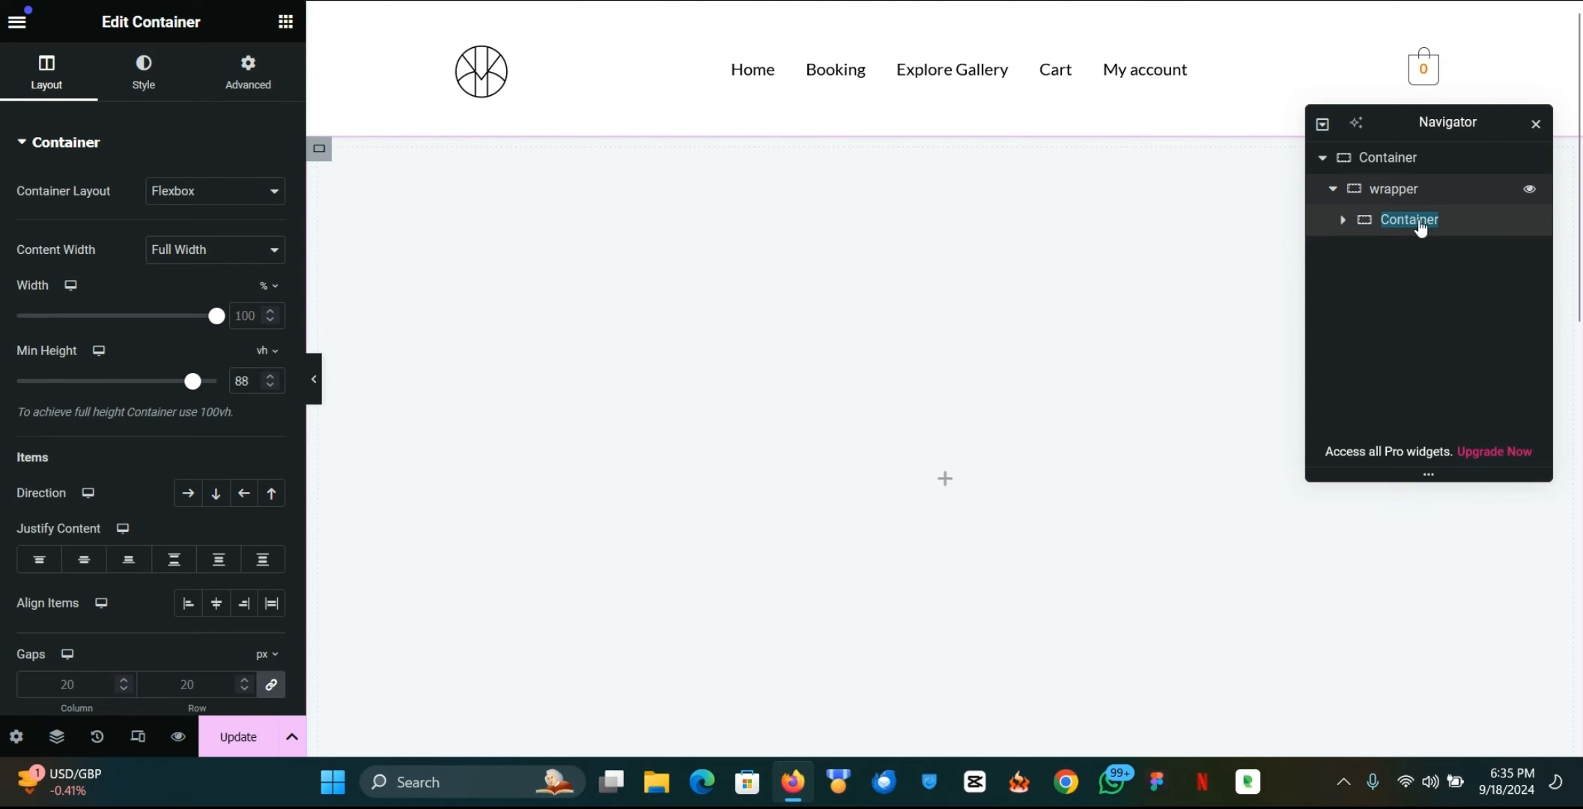
Step: Rename the middle container as parent and the innermost container as wrapper
double_click(1398, 192)
text(parent)
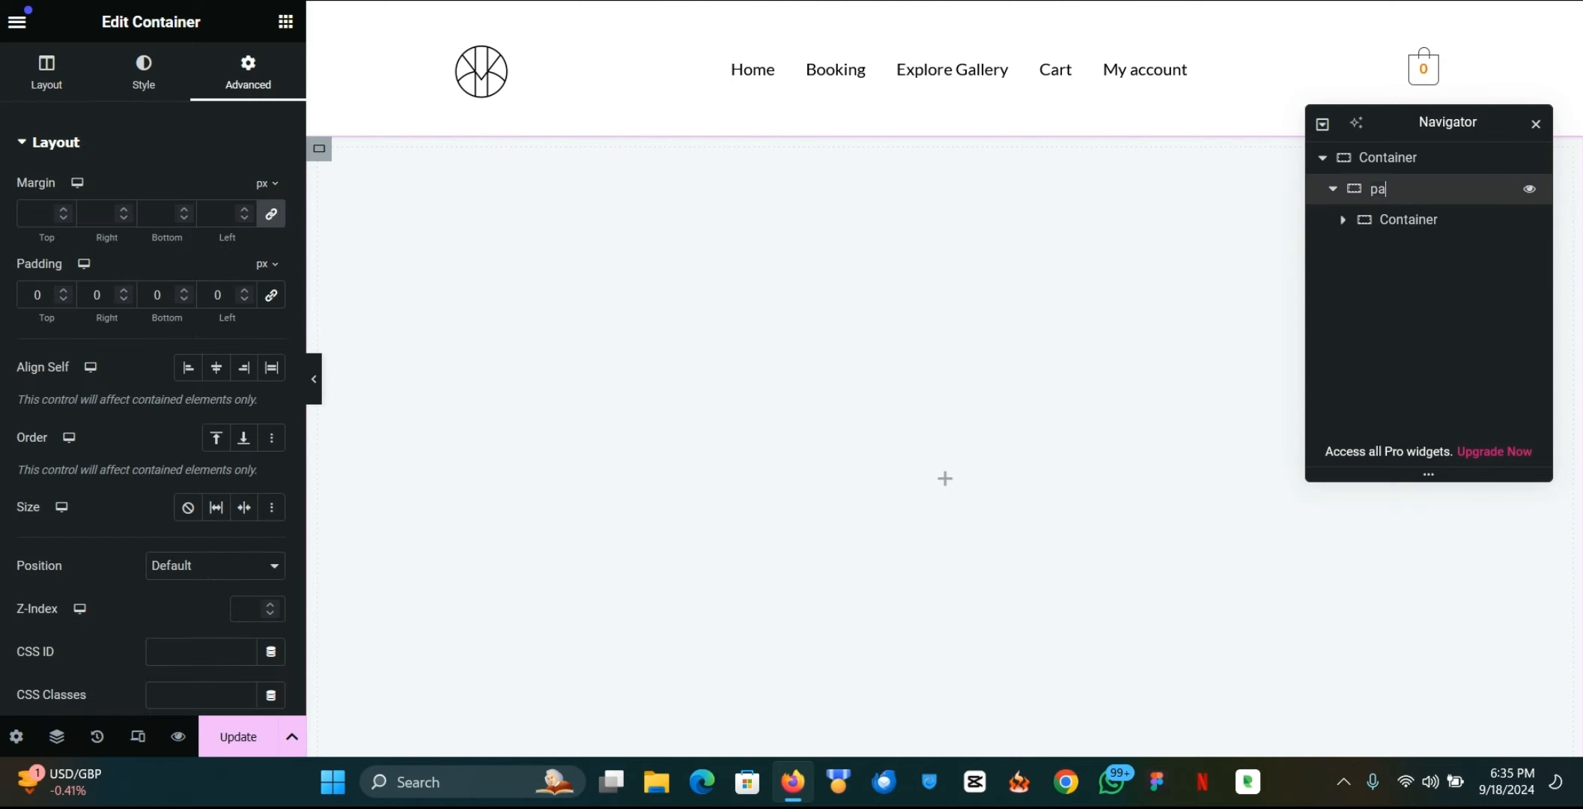
double_click(1416, 222)
text(wrapper)
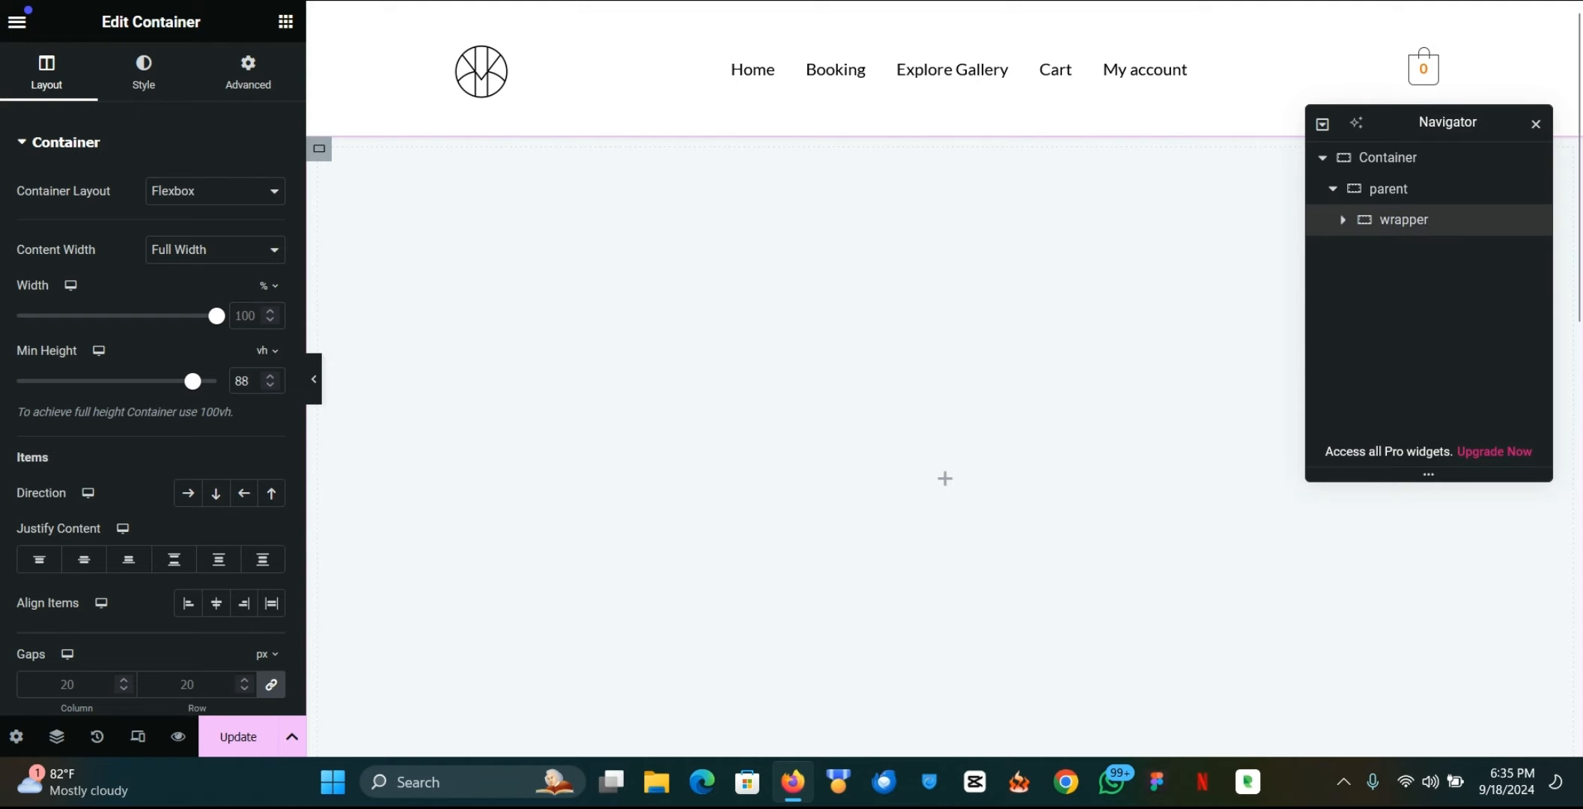
Step: Copy the class name slider-wrapper from the guide and set it as the wrapper container's CSS class
key(alt+Tab)
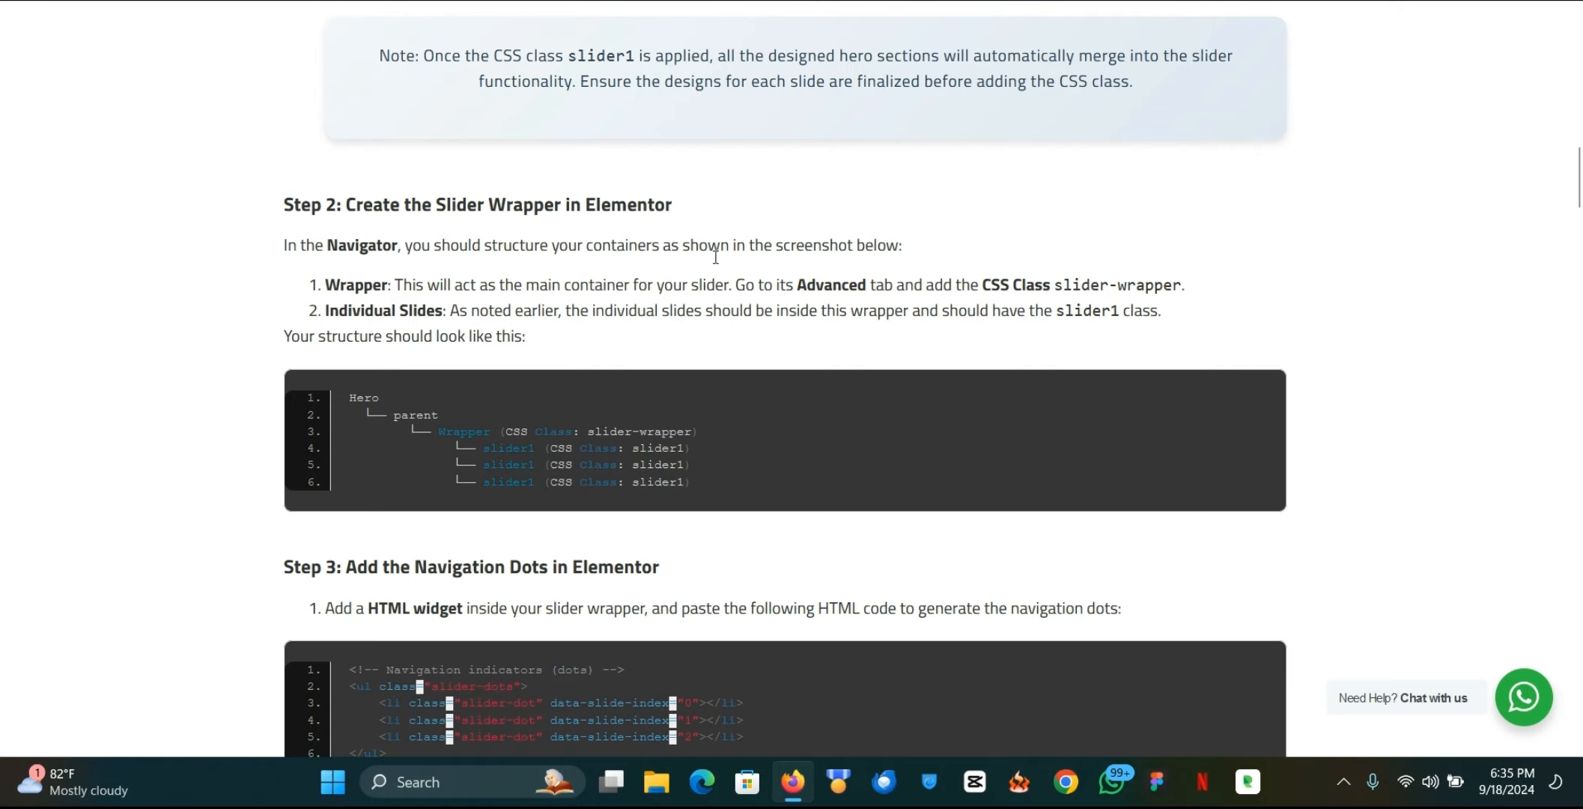
scroll(715, 257, down, 3)
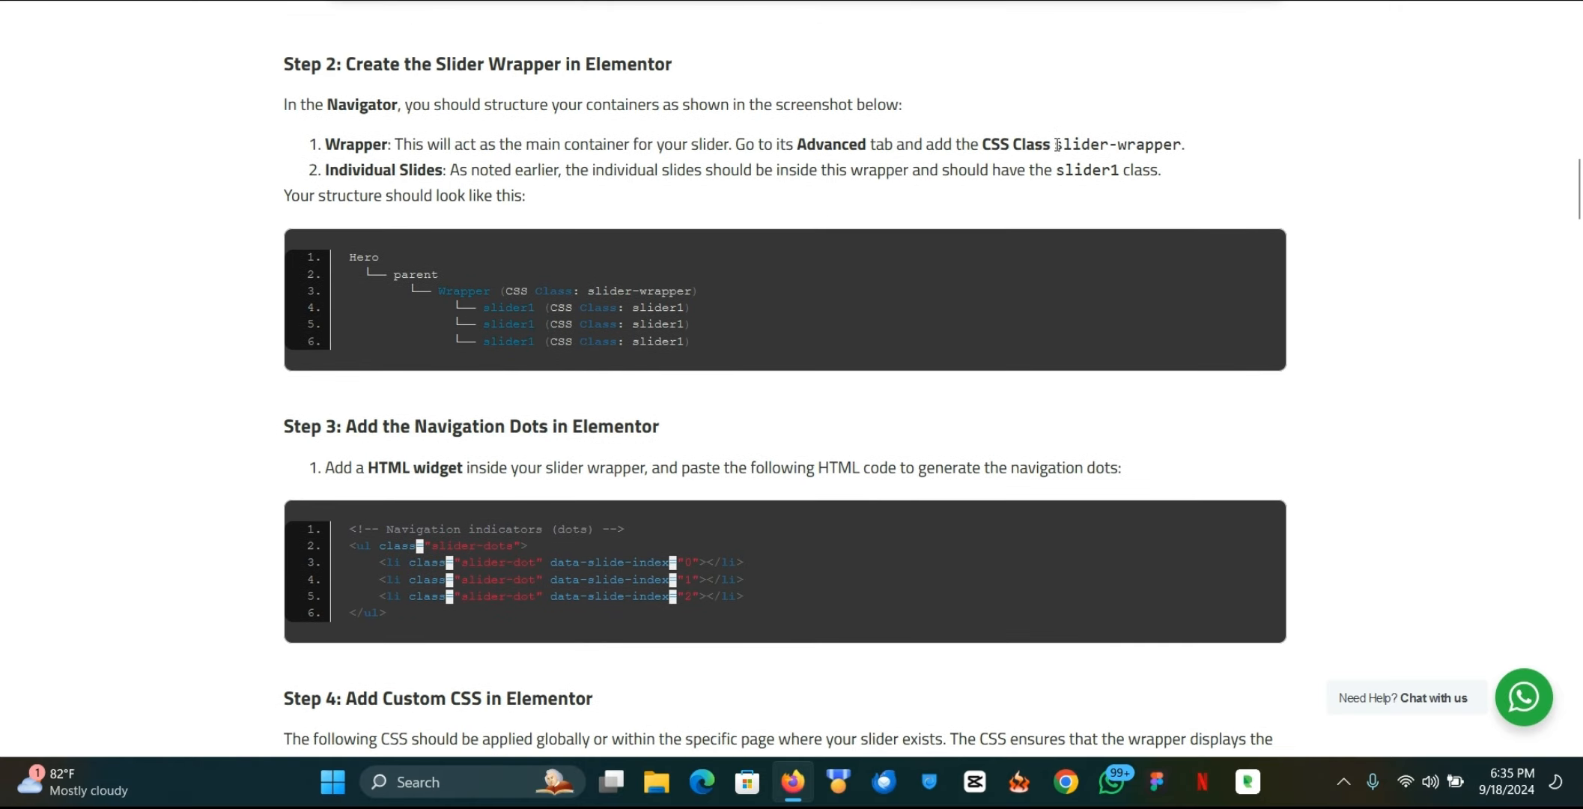
drag(1056, 144, 1182, 147)
key(ctrl+c)
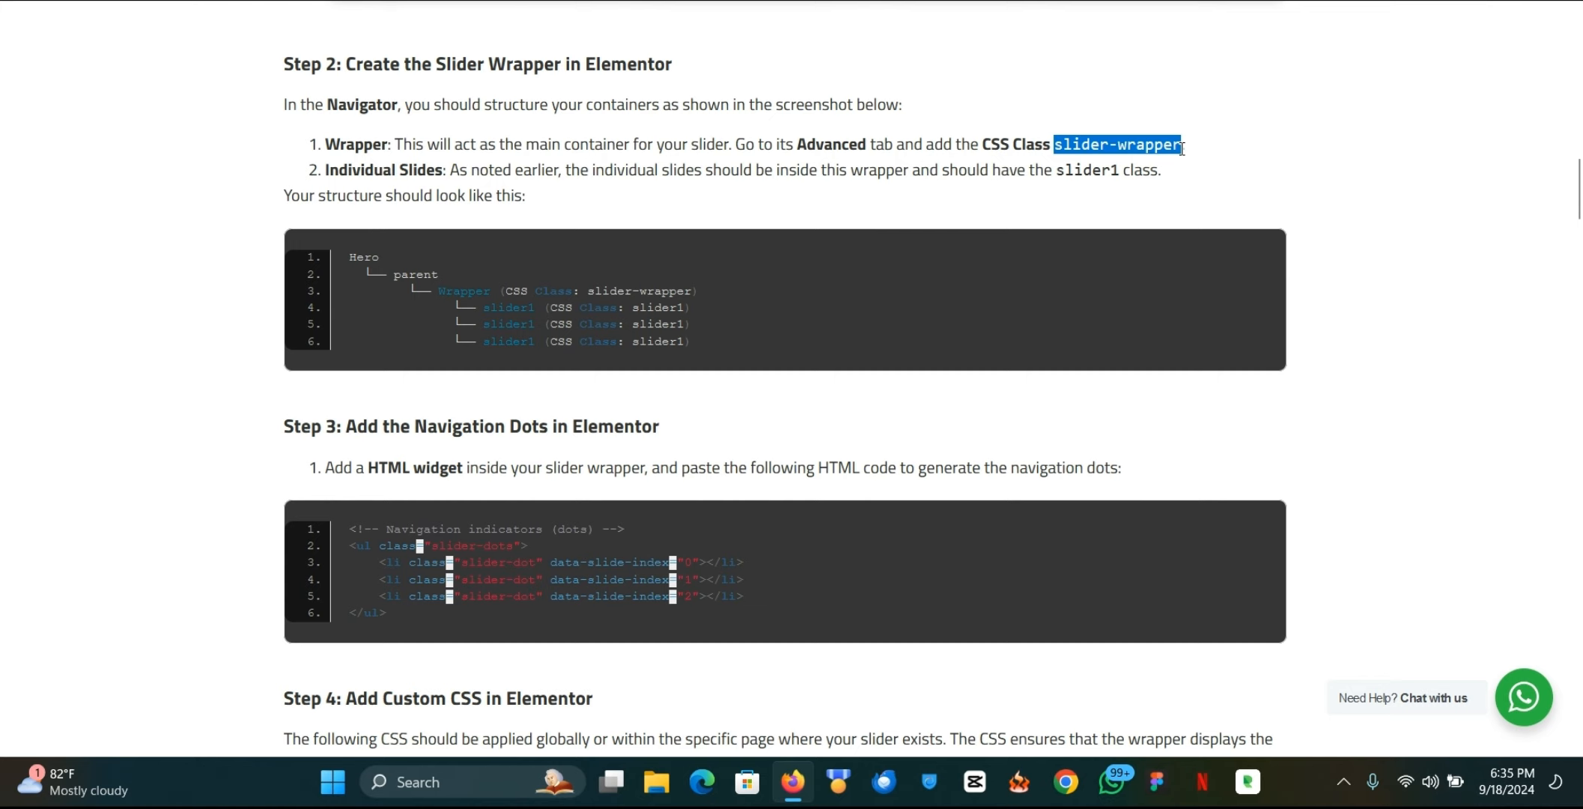
key(alt+Tab)
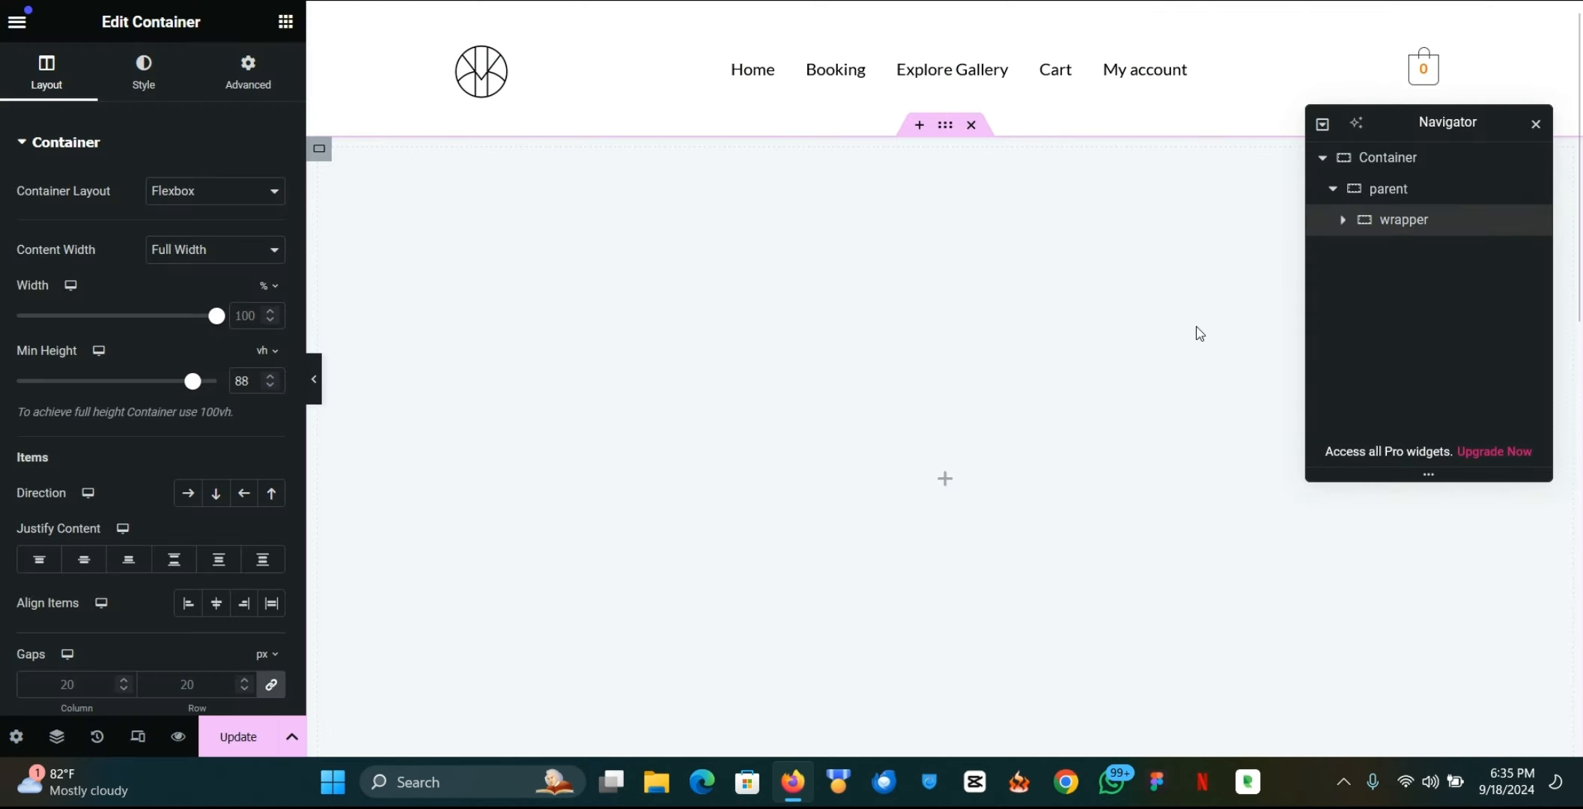
click(248, 71)
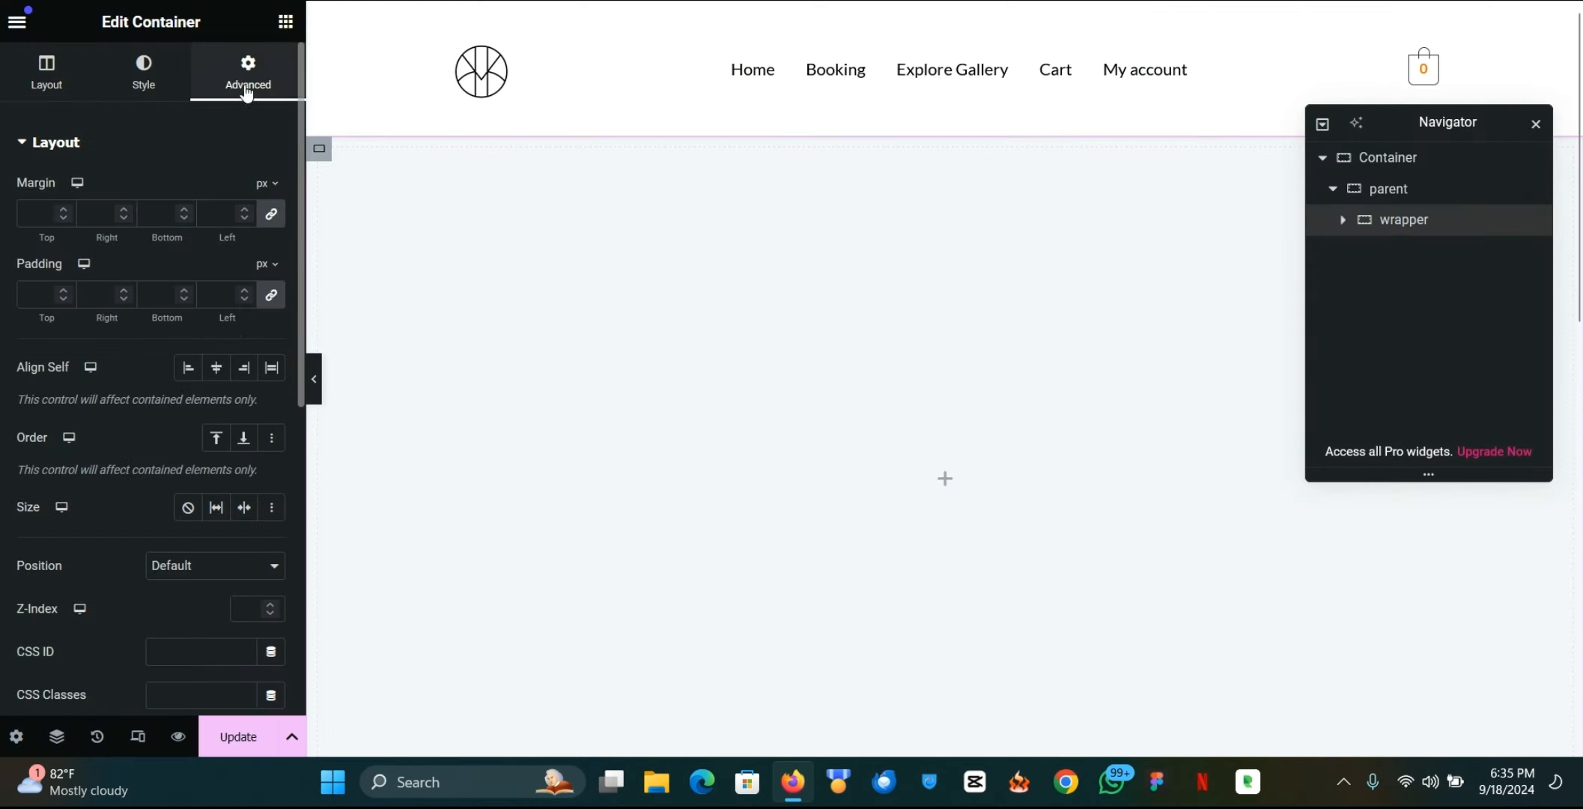
scroll(215, 505, down, 2)
click(189, 600)
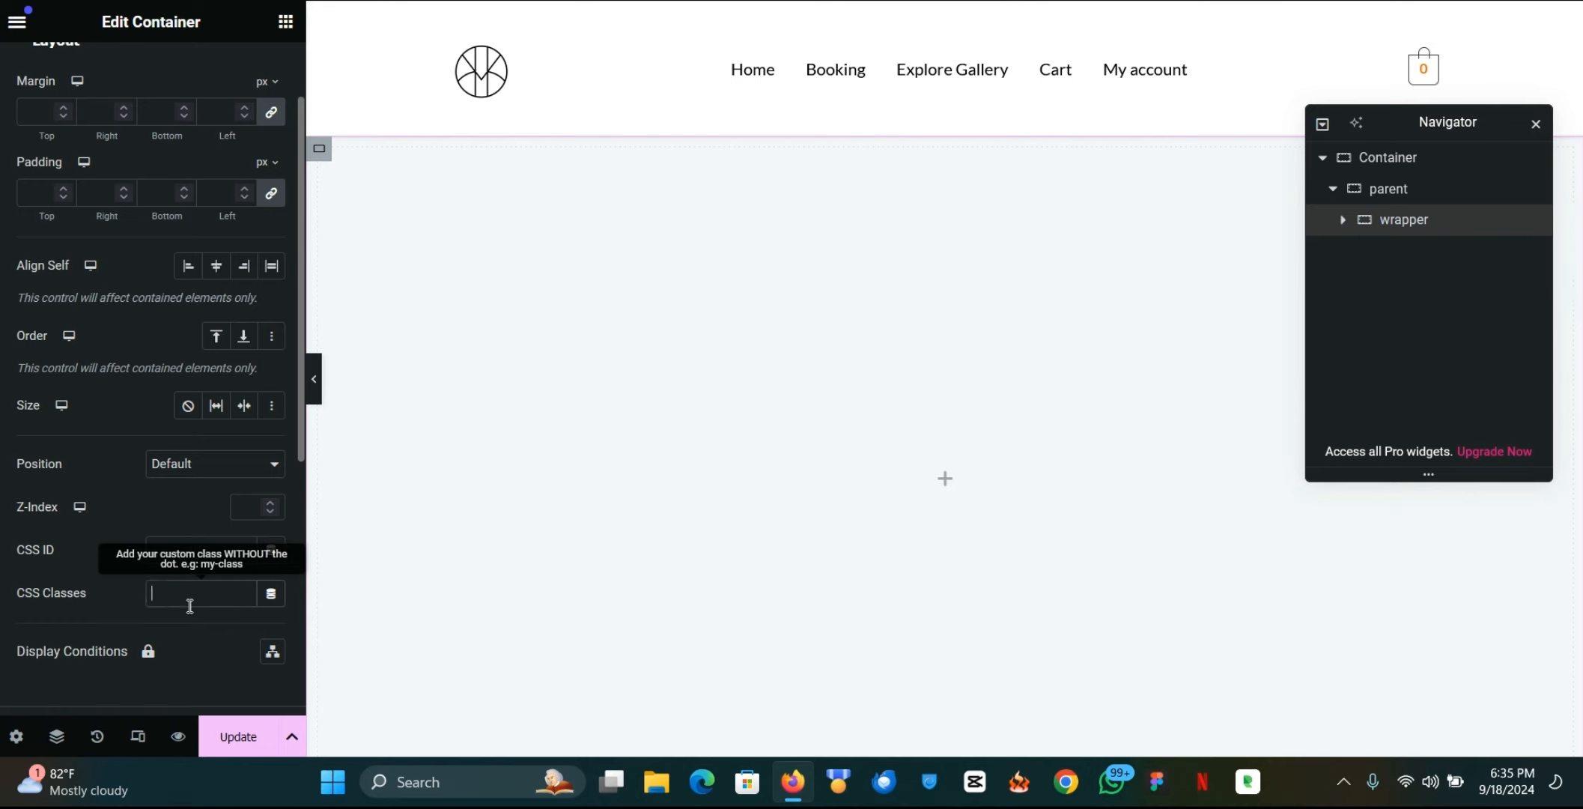
key(ctrl+v)
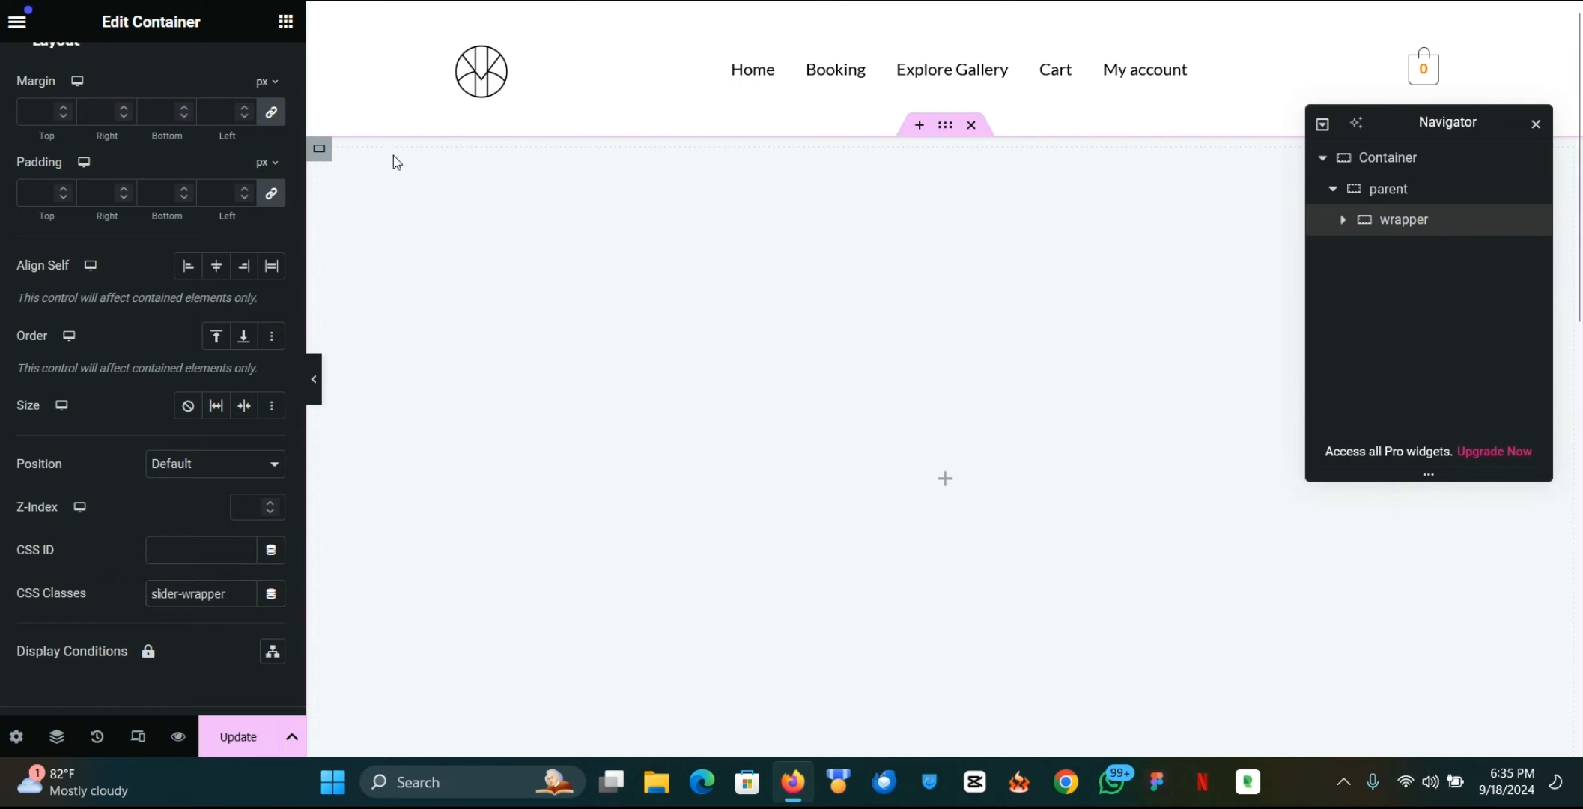
Step: Nest a new container inside the wrapper container
click(285, 21)
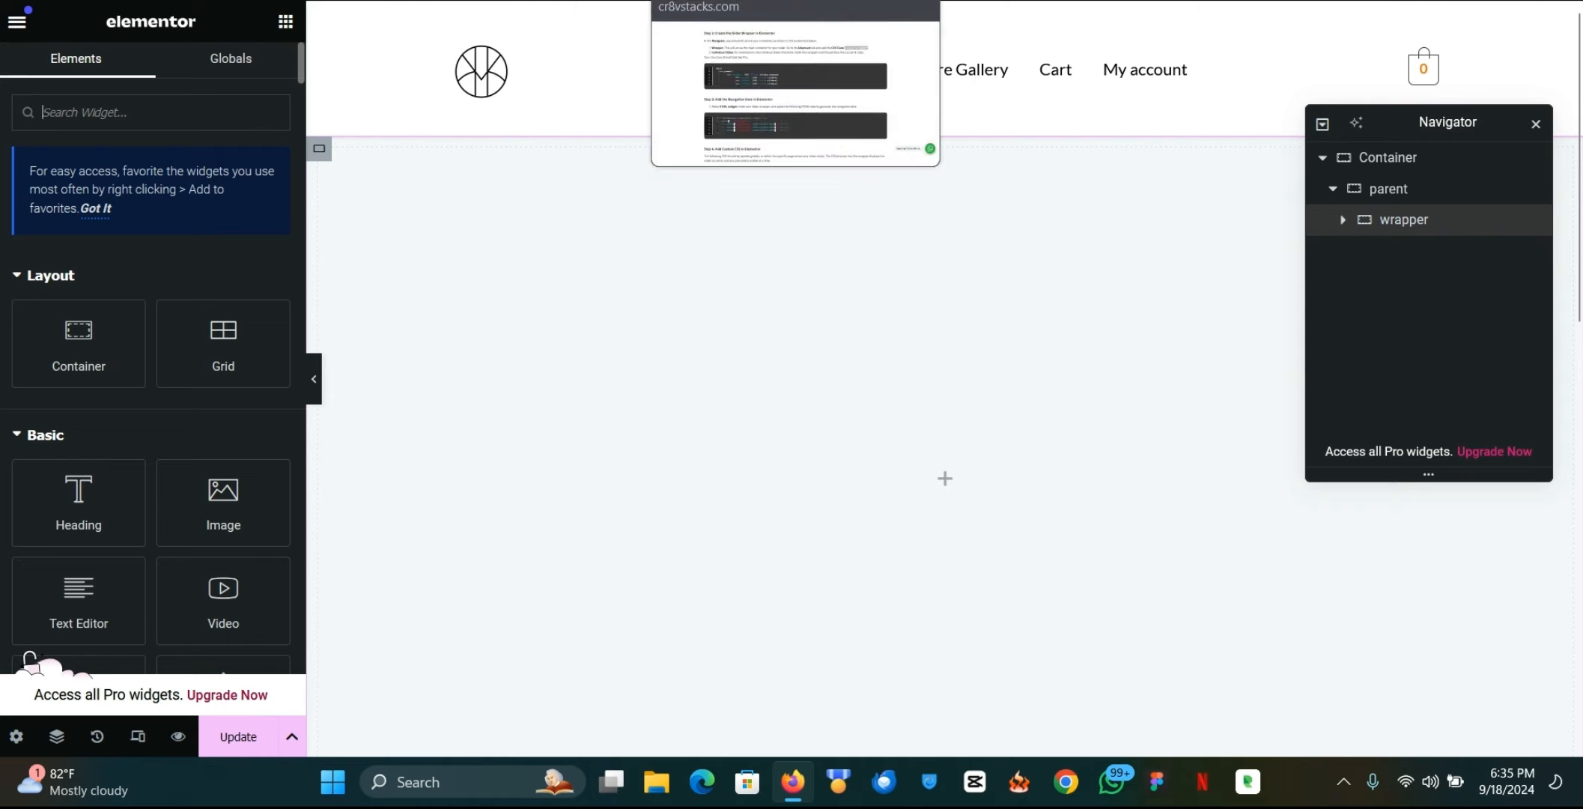
click(738, 2)
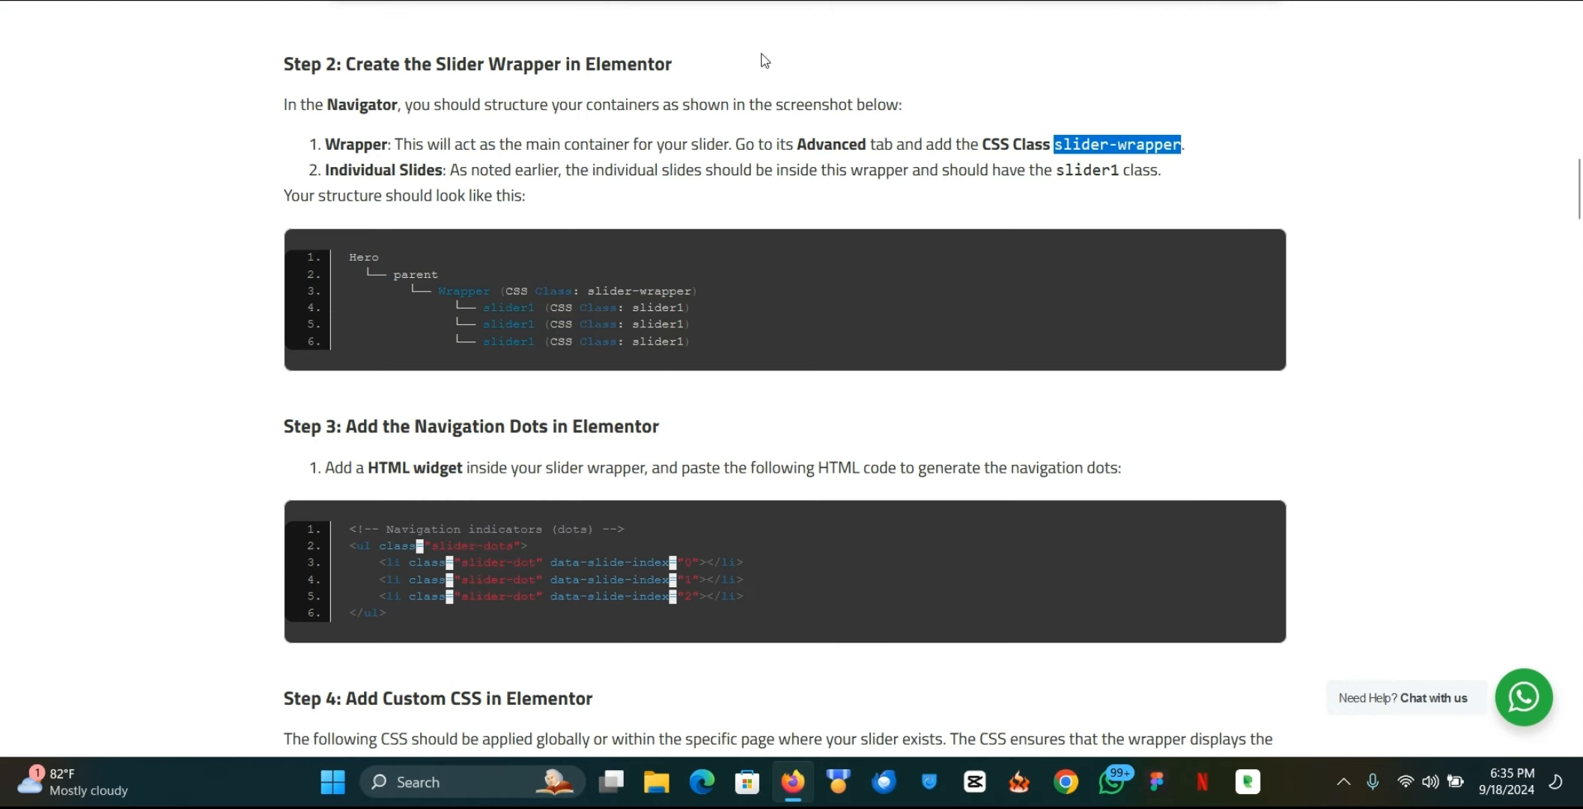
key(ctrl+Tab)
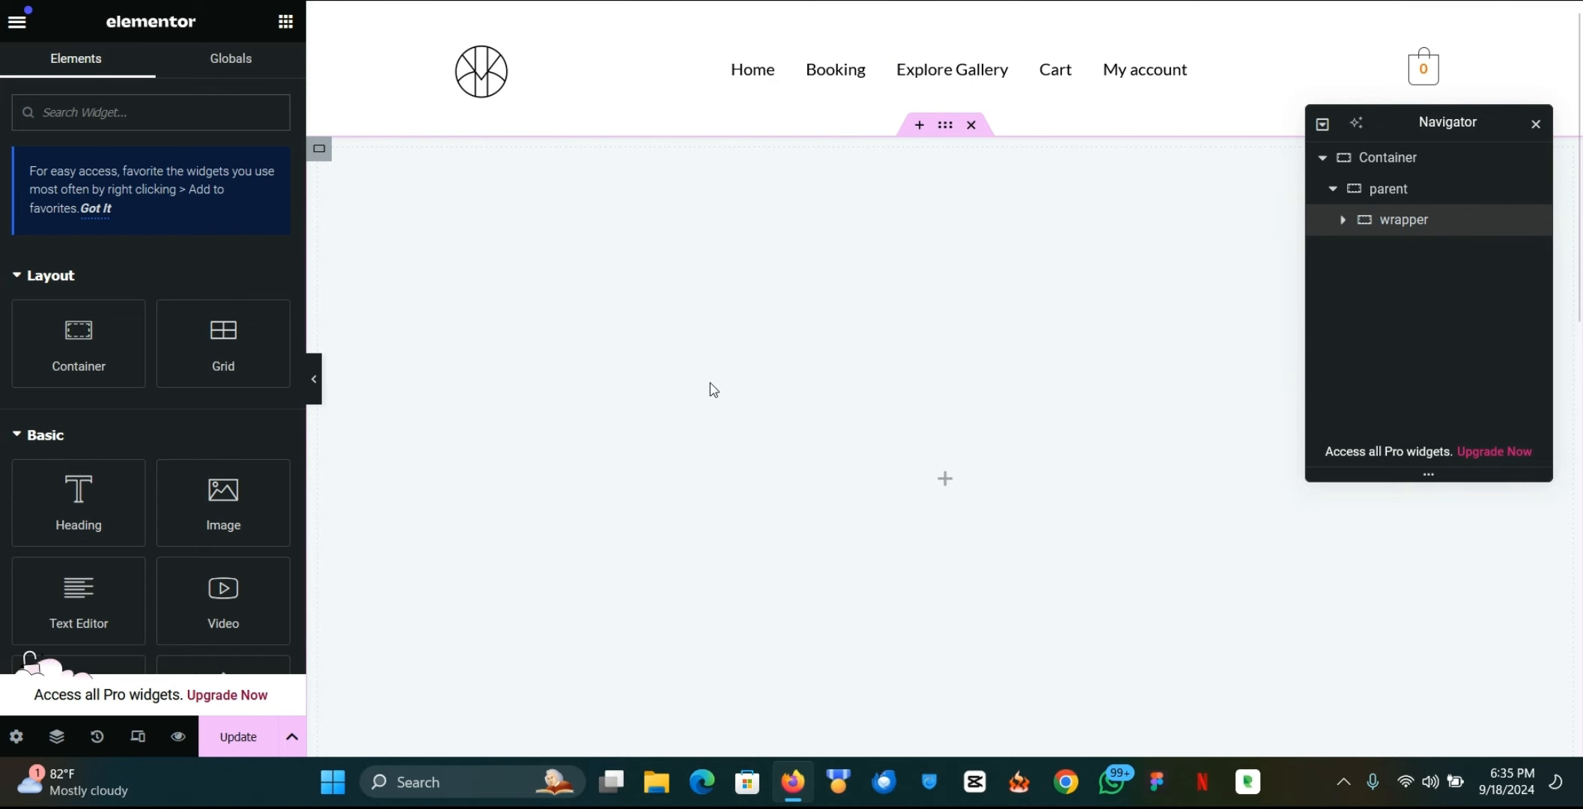
scroll(714, 389, down, 1)
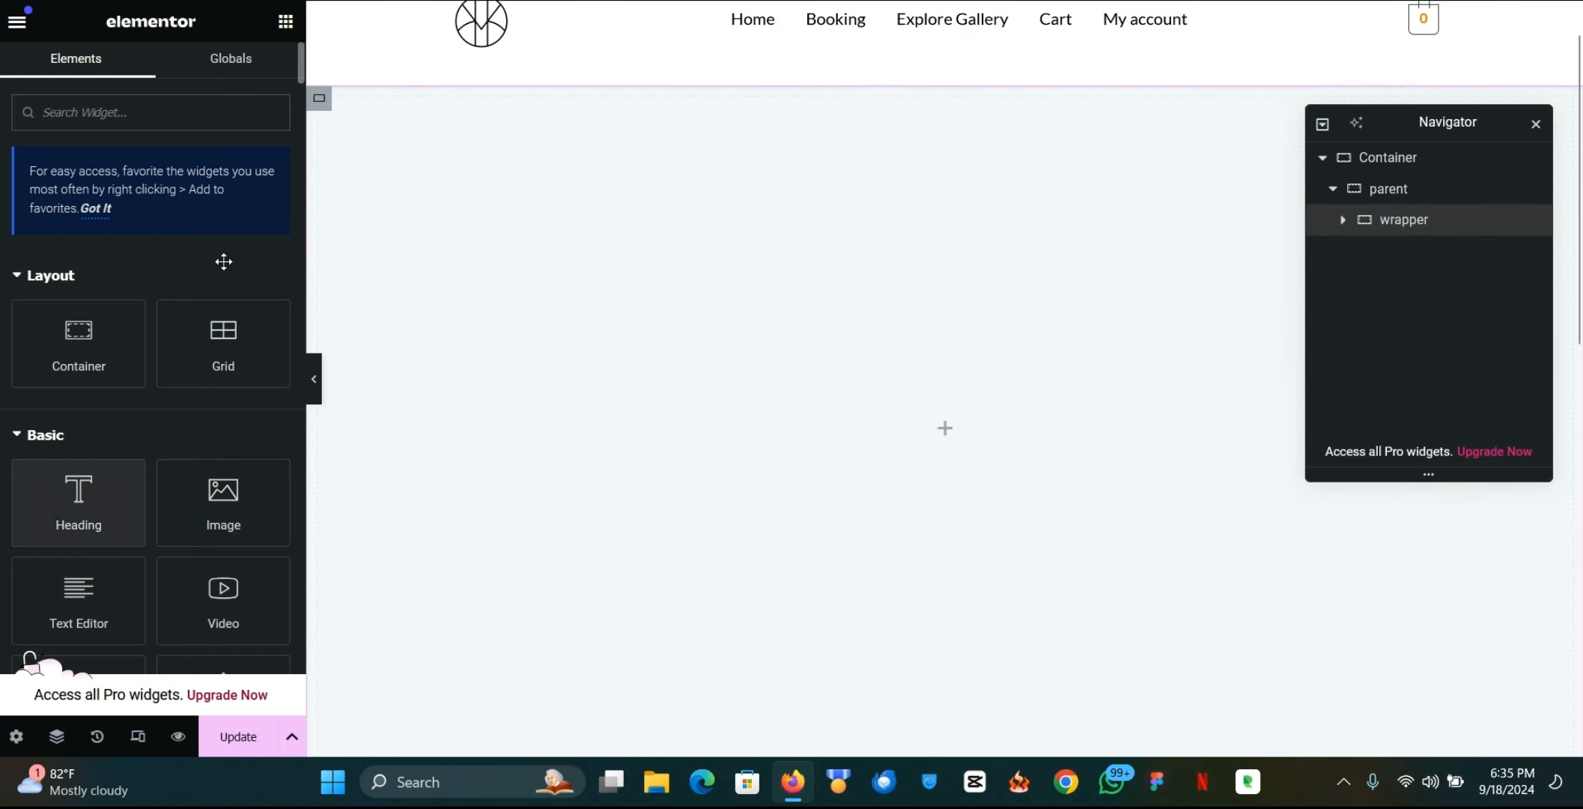
drag(83, 352, 945, 433)
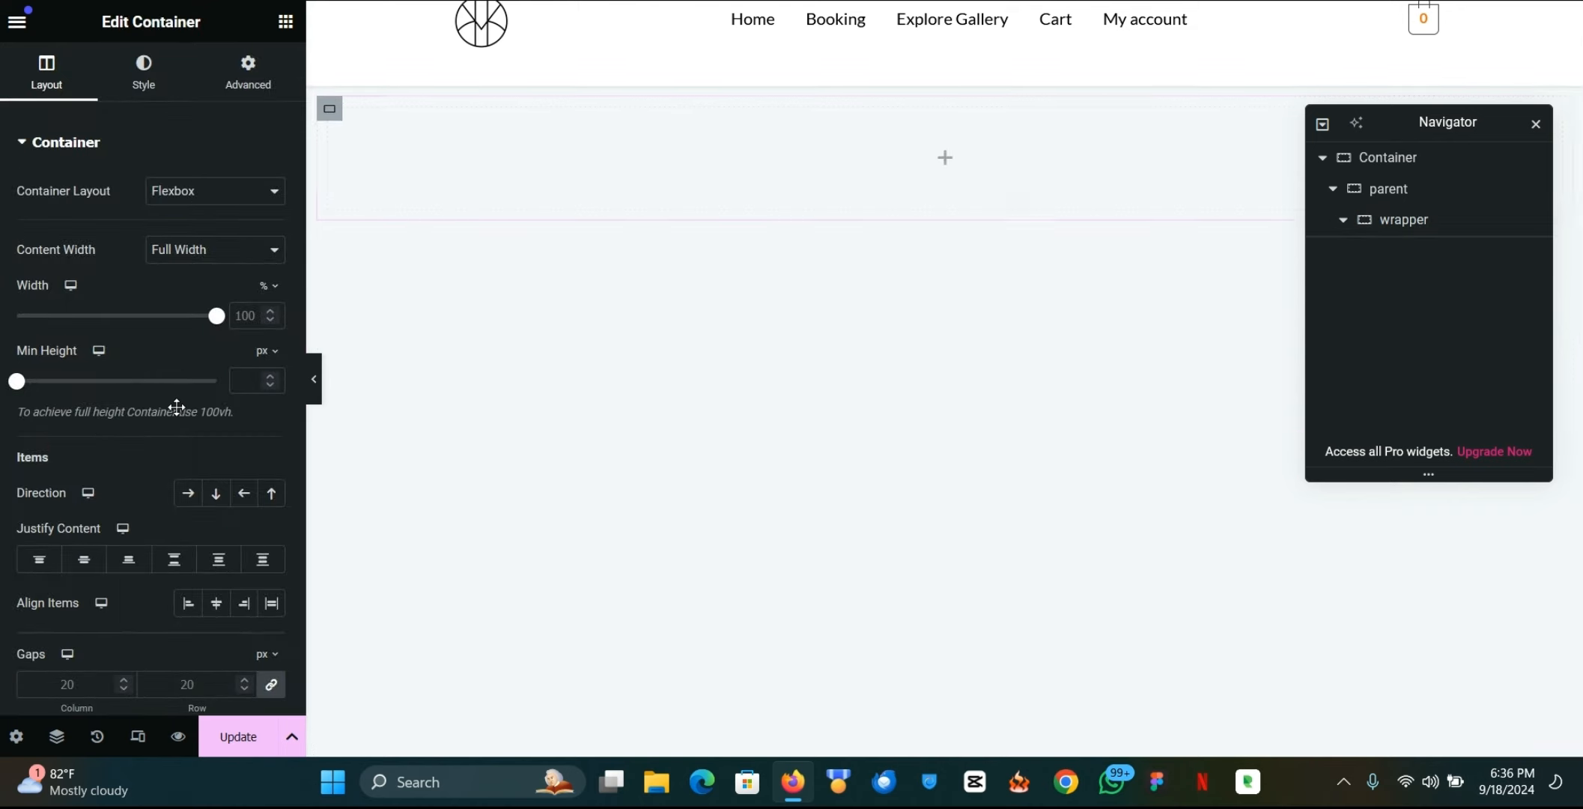
Step: Set the new inner container's minimum height to 88 vh and center its content with both justify content and align items
click(262, 353)
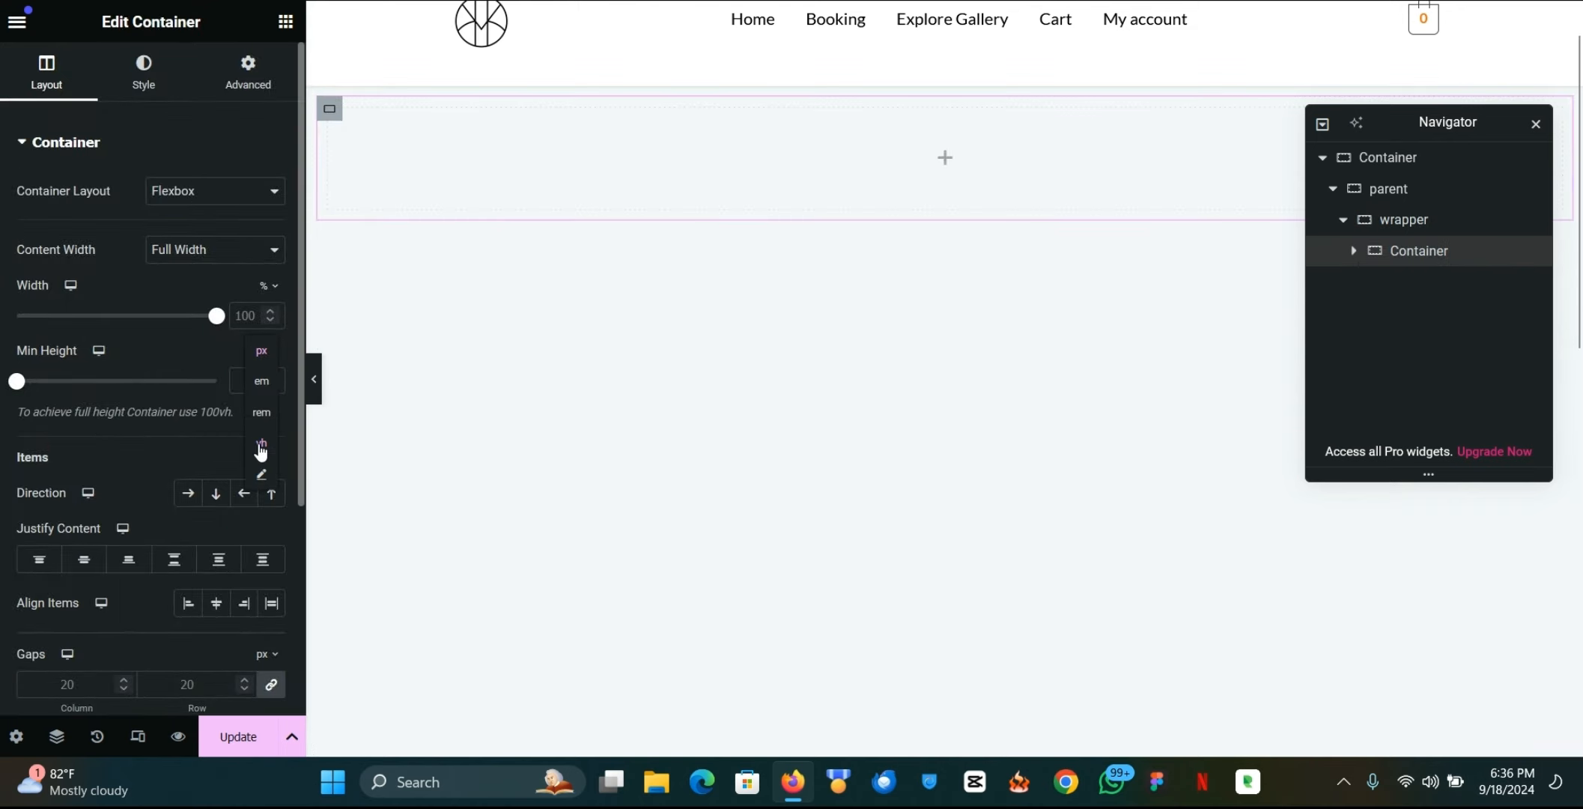
click(241, 381)
text(88)
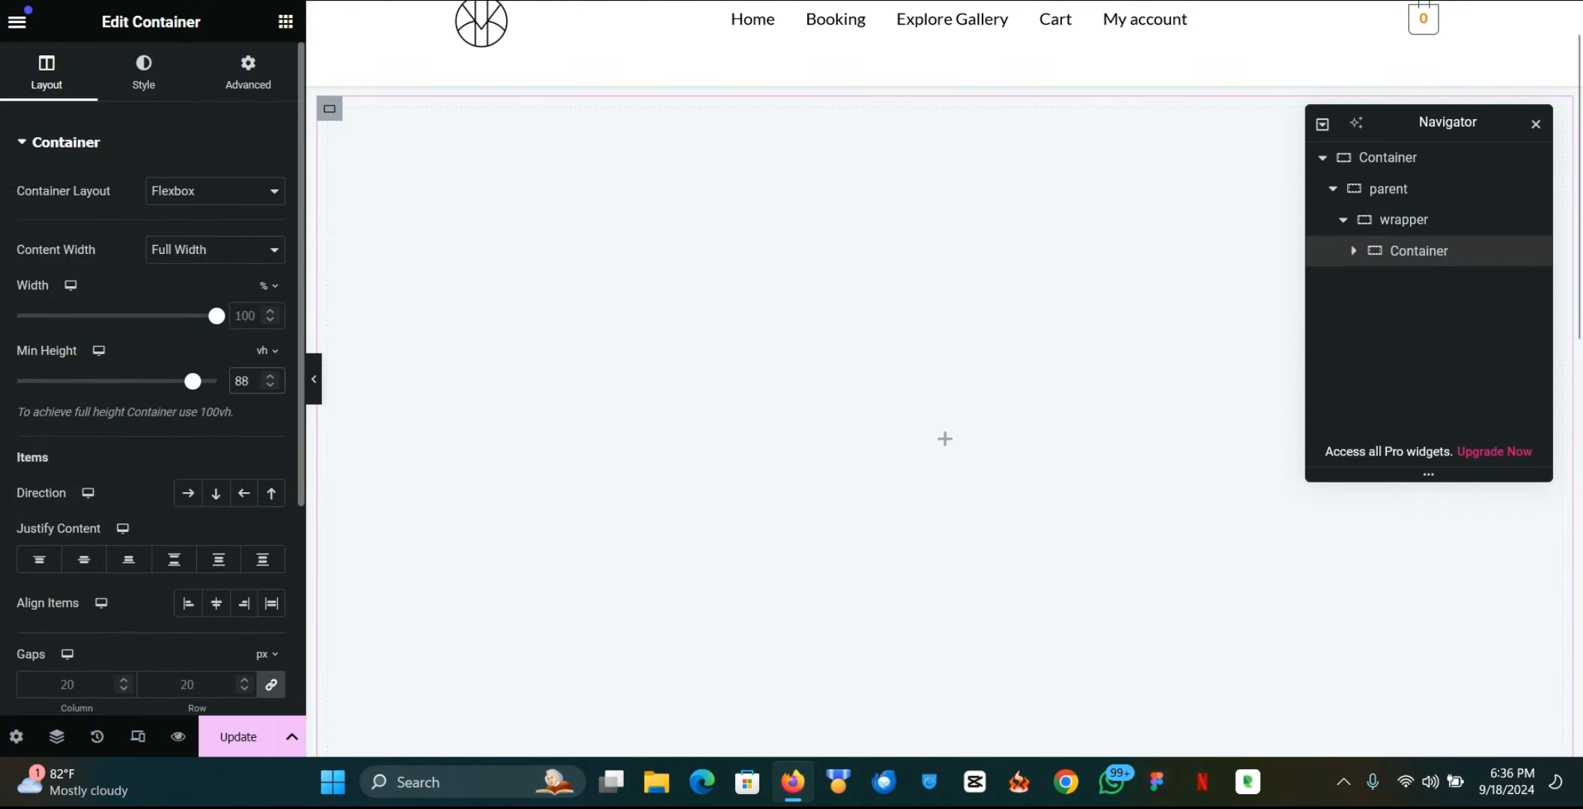
click(83, 569)
click(215, 603)
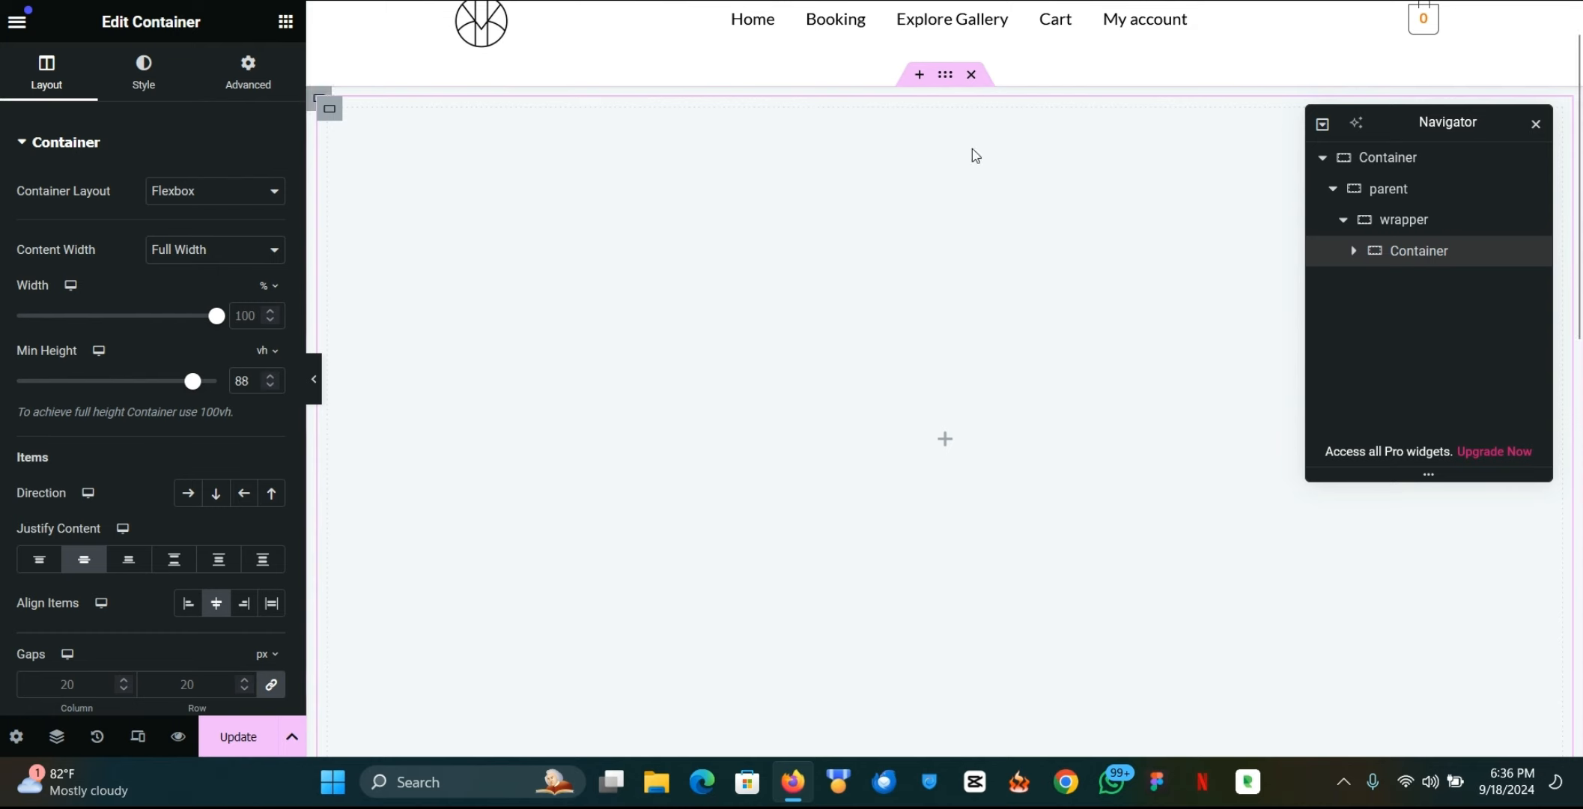
Step: Set the padding to 0 px on all sides for both the wrapper and the container inside it
click(1387, 225)
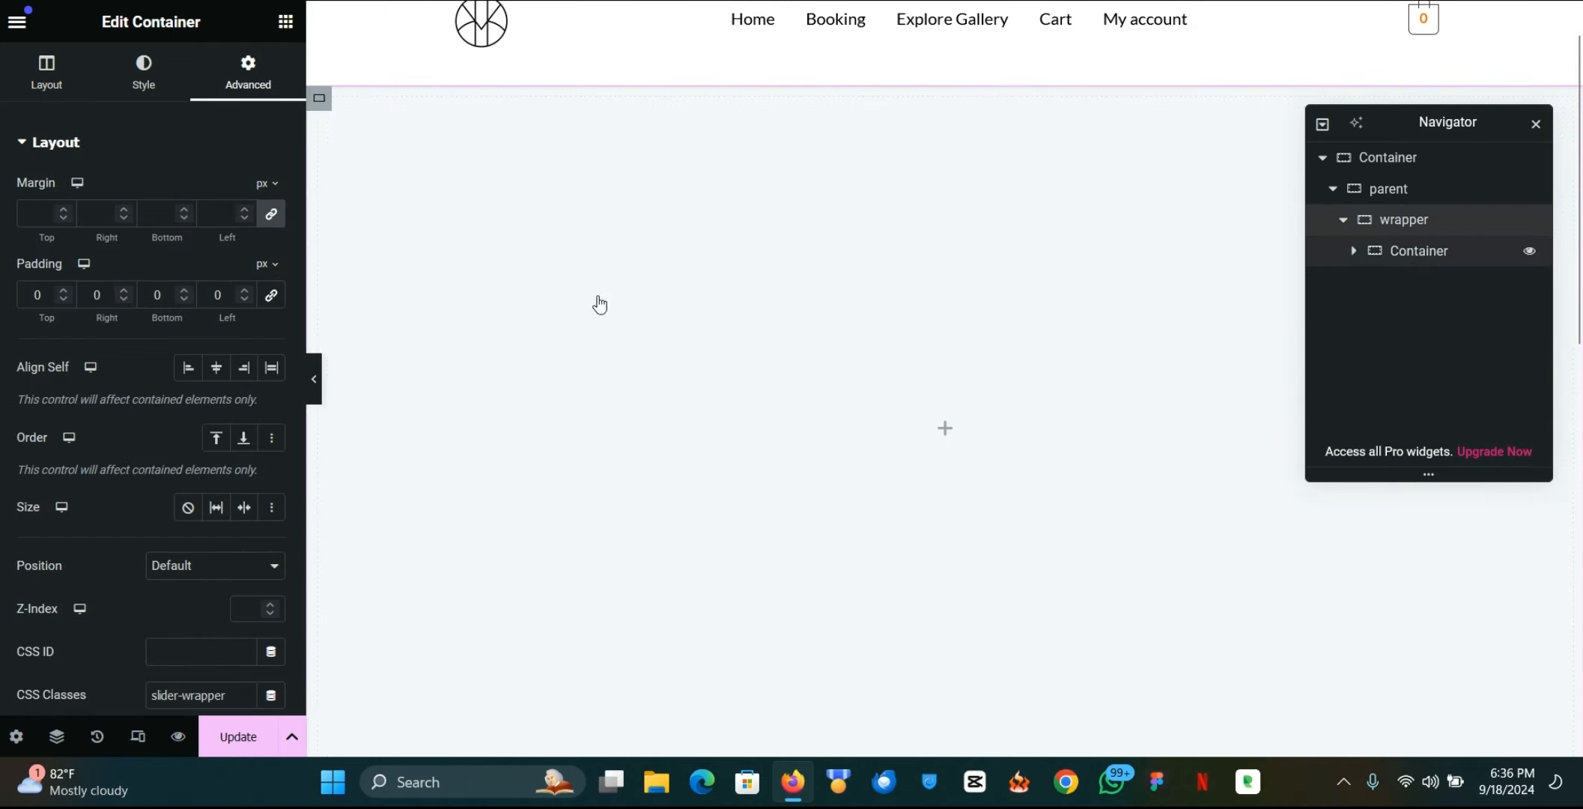
click(495, 301)
click(254, 71)
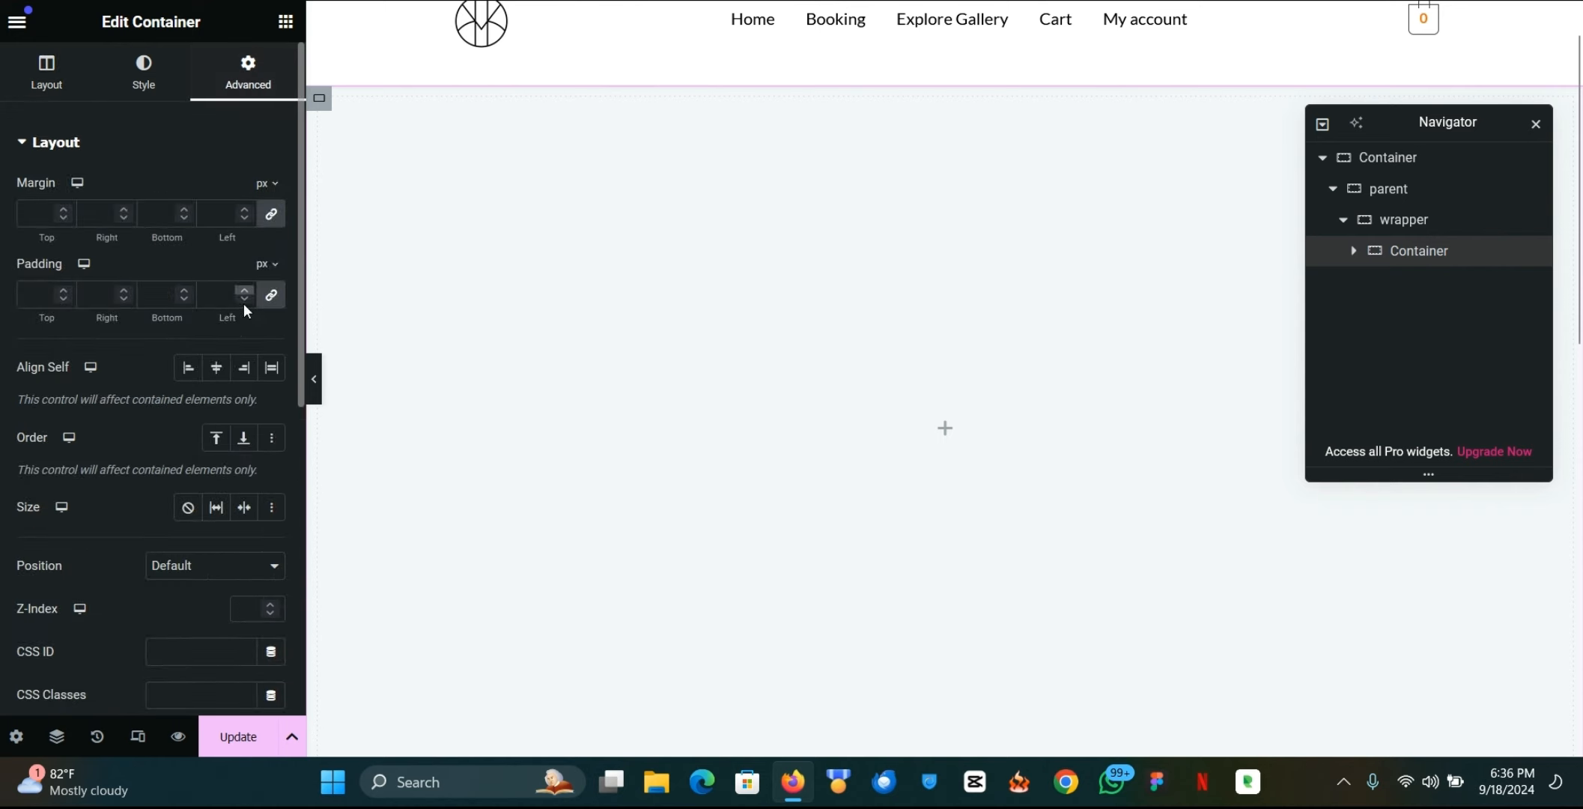
click(267, 300)
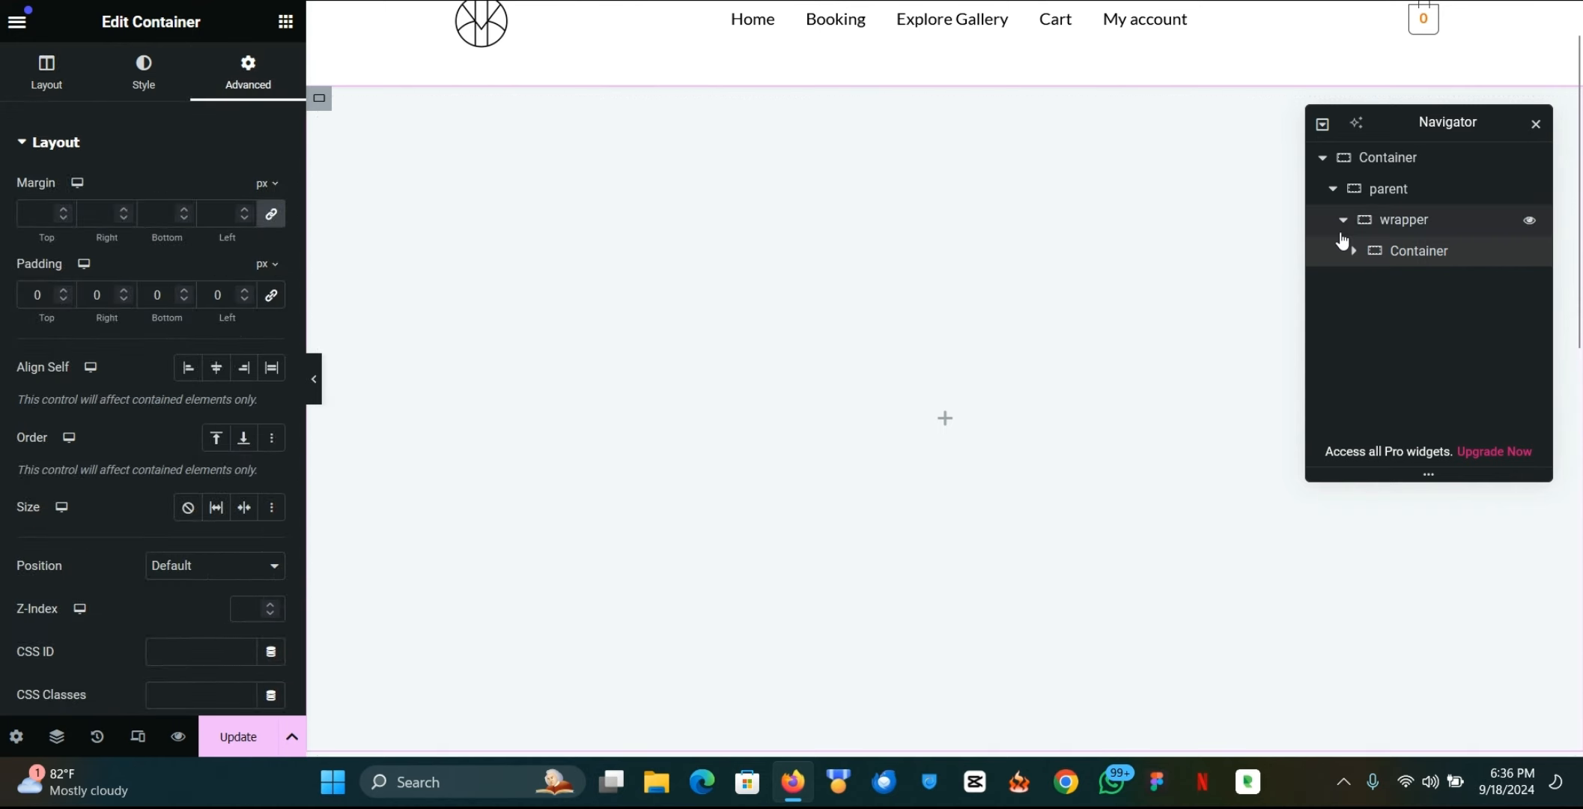
Step: Add a heading, a text editor and a button, stacked in that order, inside the innermost container
click(285, 23)
drag(79, 513, 852, 434)
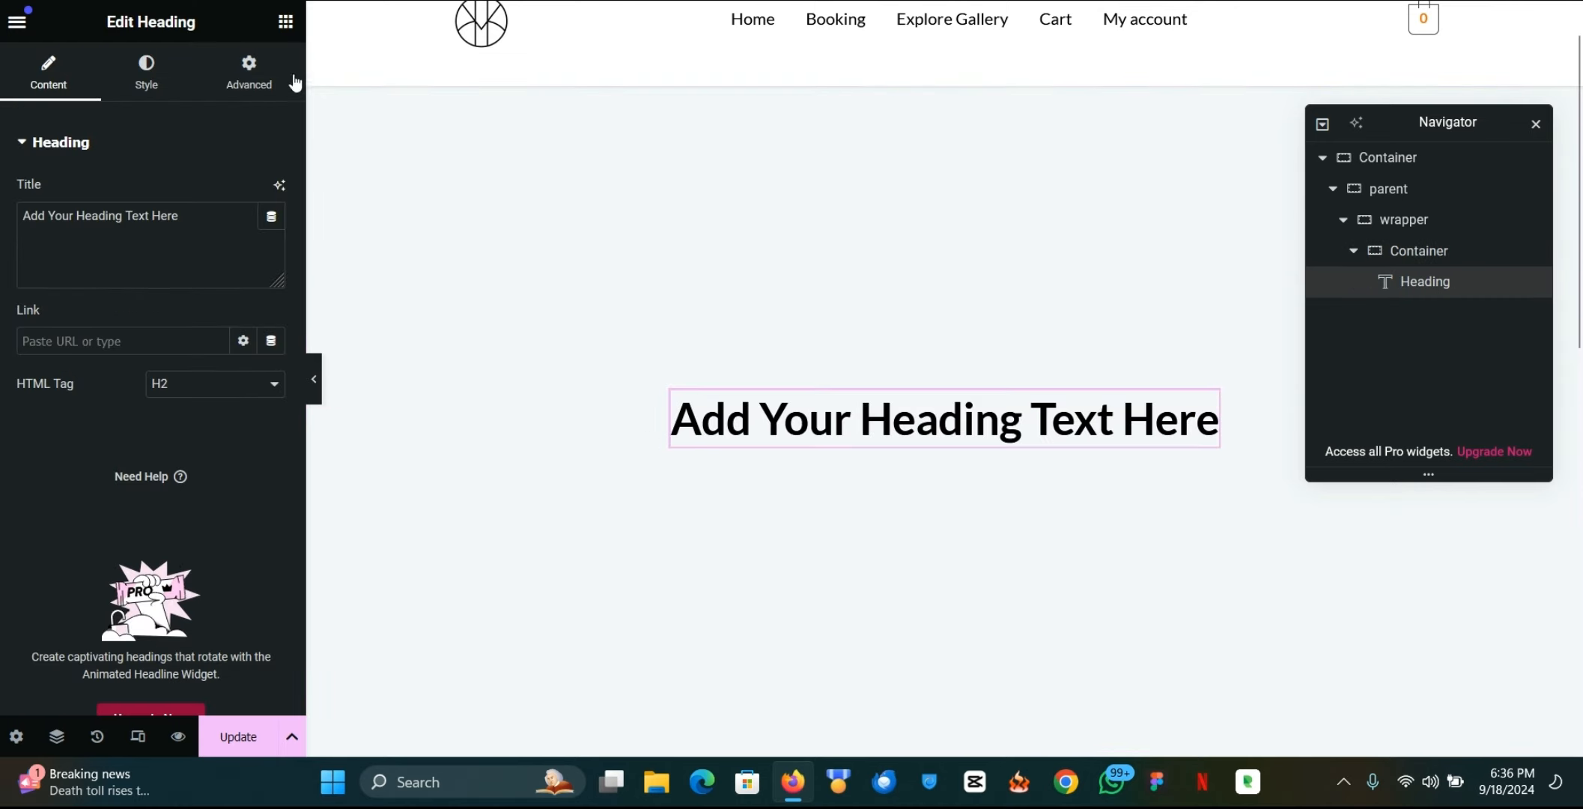
click(285, 23)
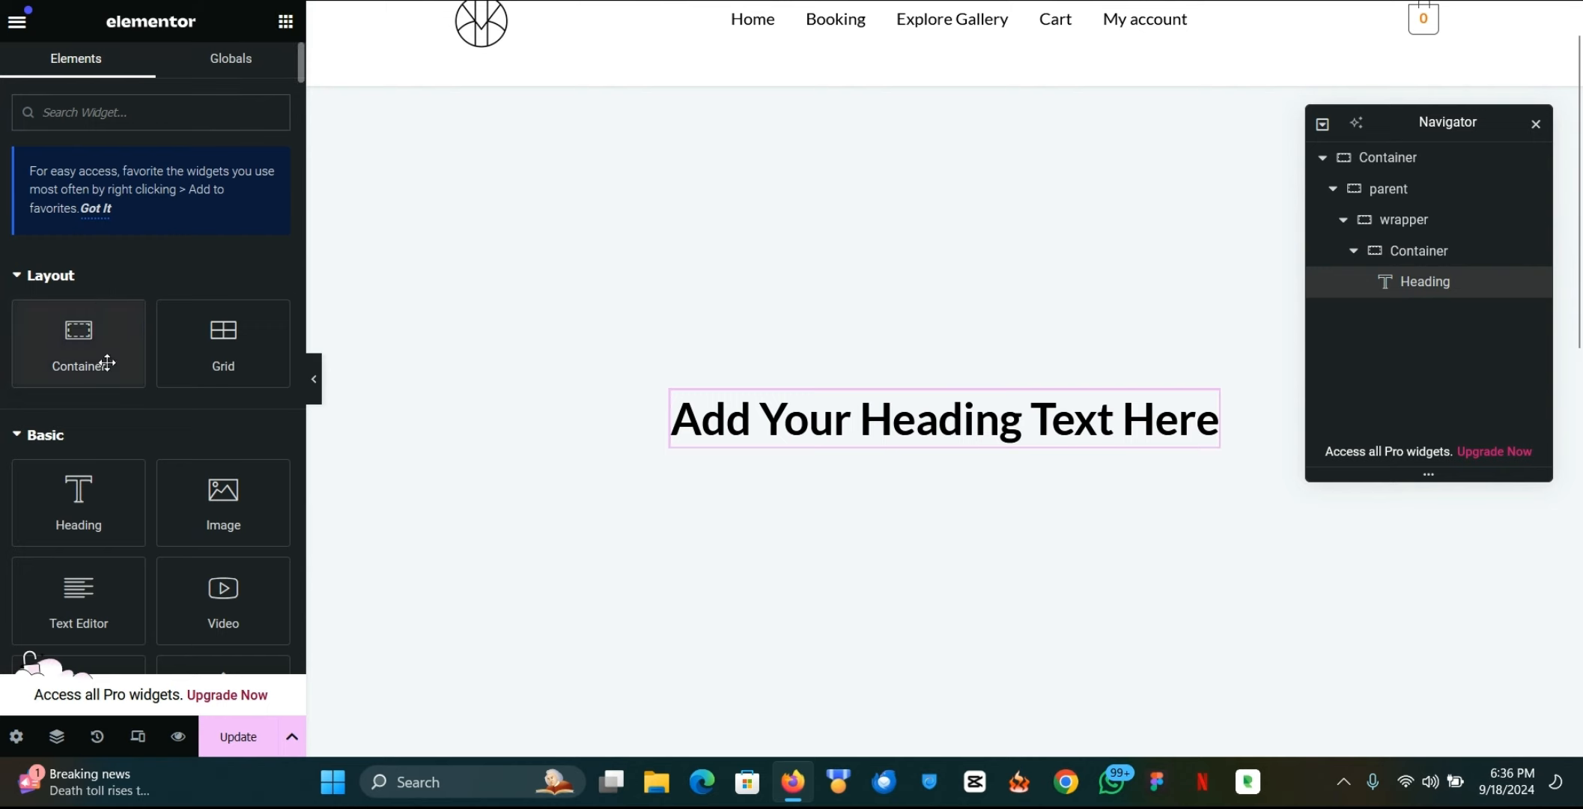
drag(78, 600, 824, 431)
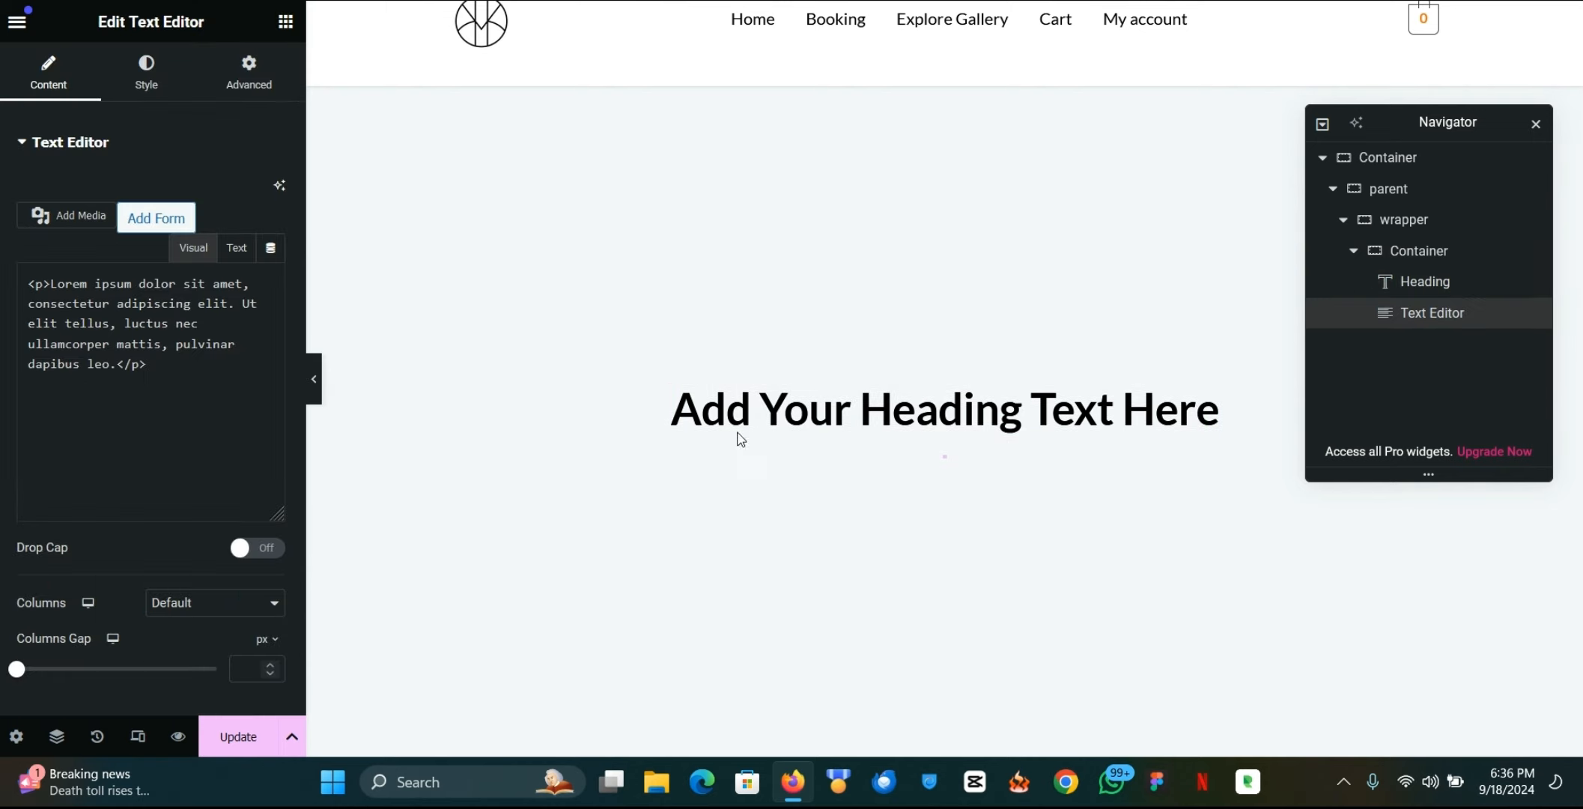
click(286, 22)
scroll(145, 463, down, 2)
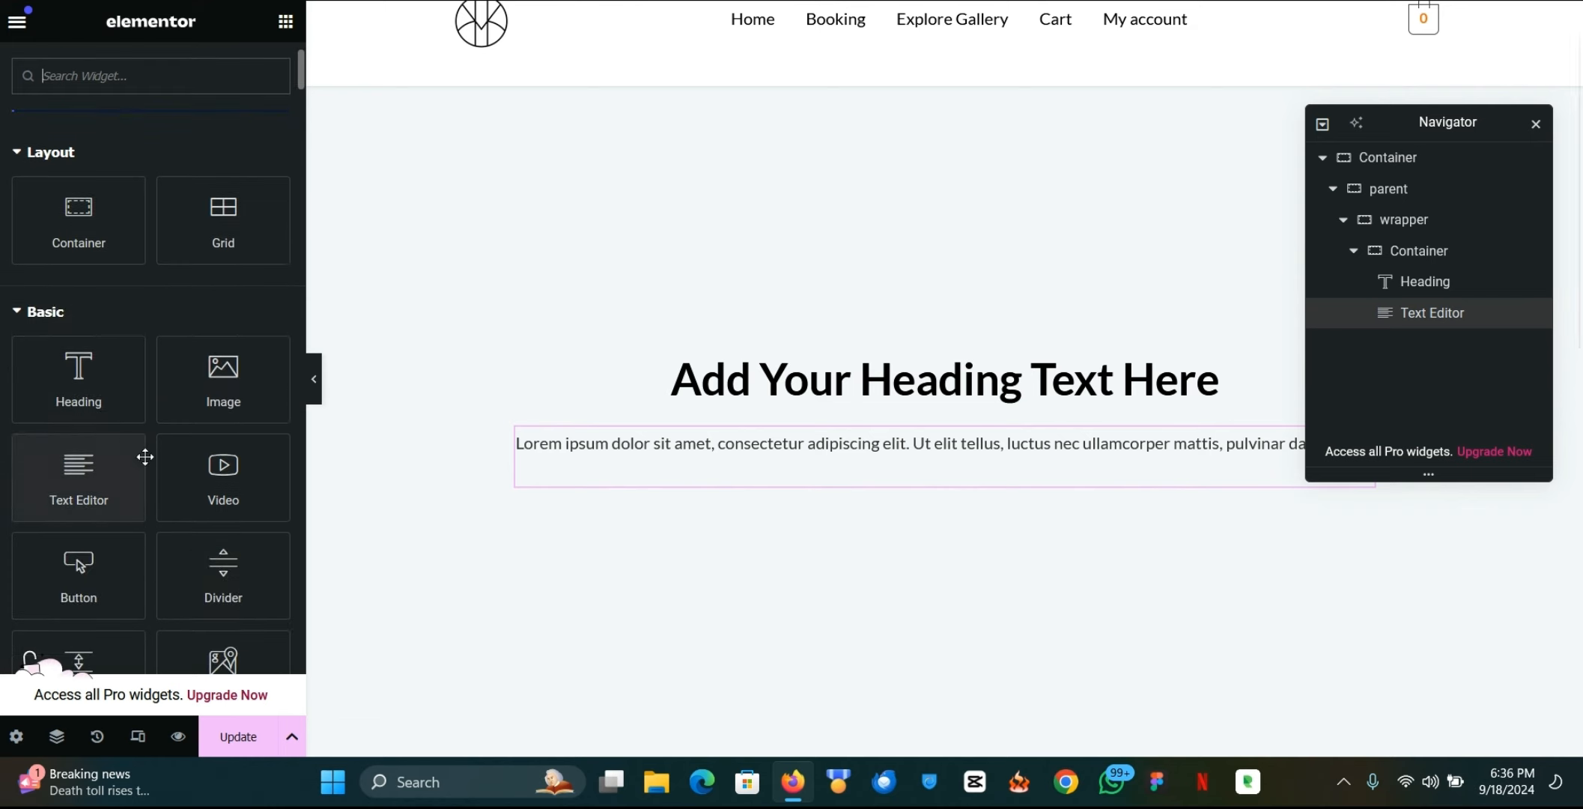
drag(78, 576, 805, 464)
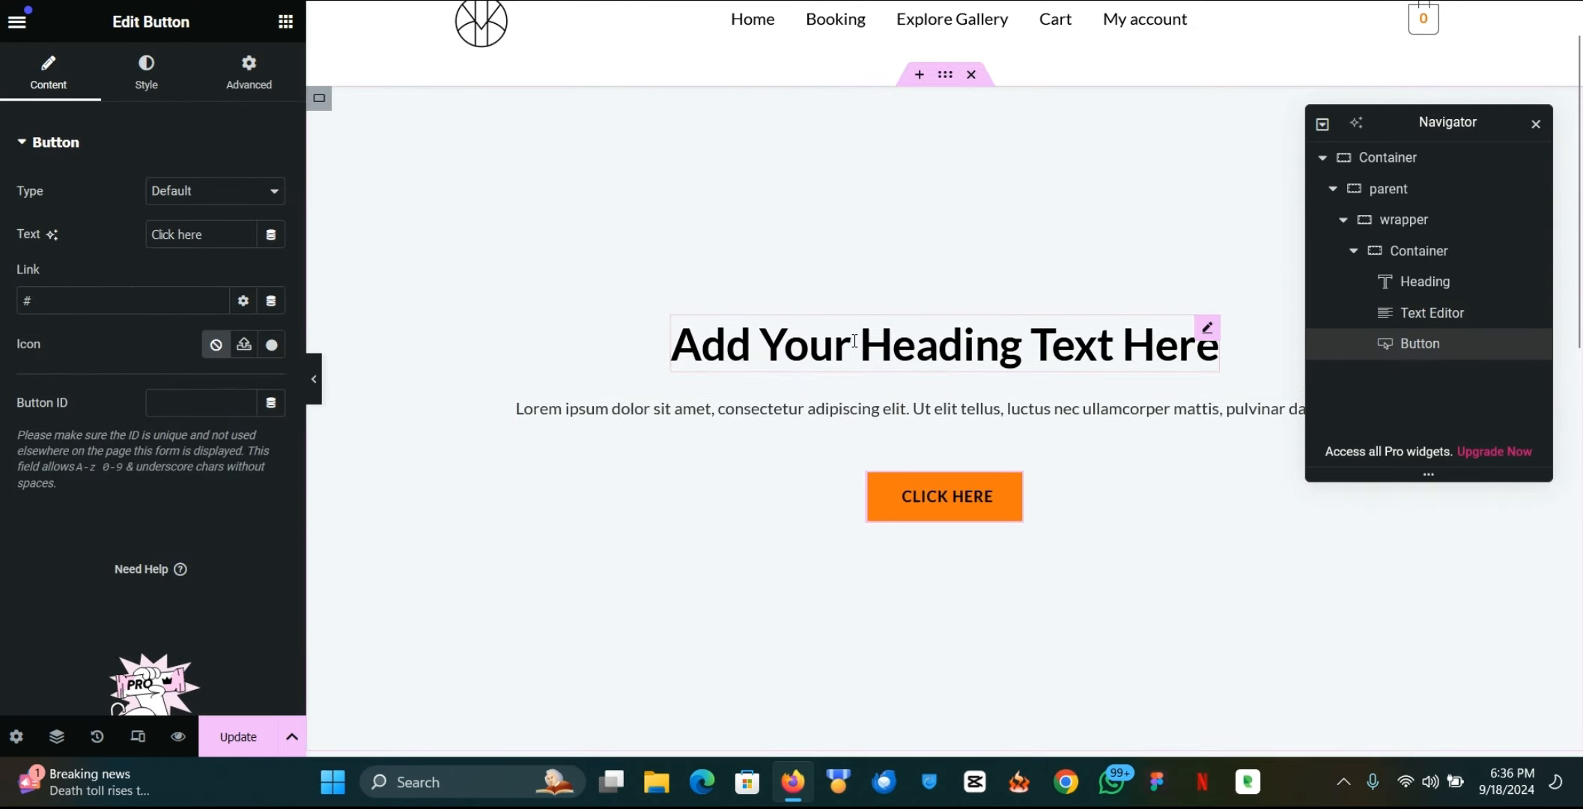
Step: Give the innermost container a classic background with the blue Suzuki motorcycle image and set its display size to Cover
click(854, 341)
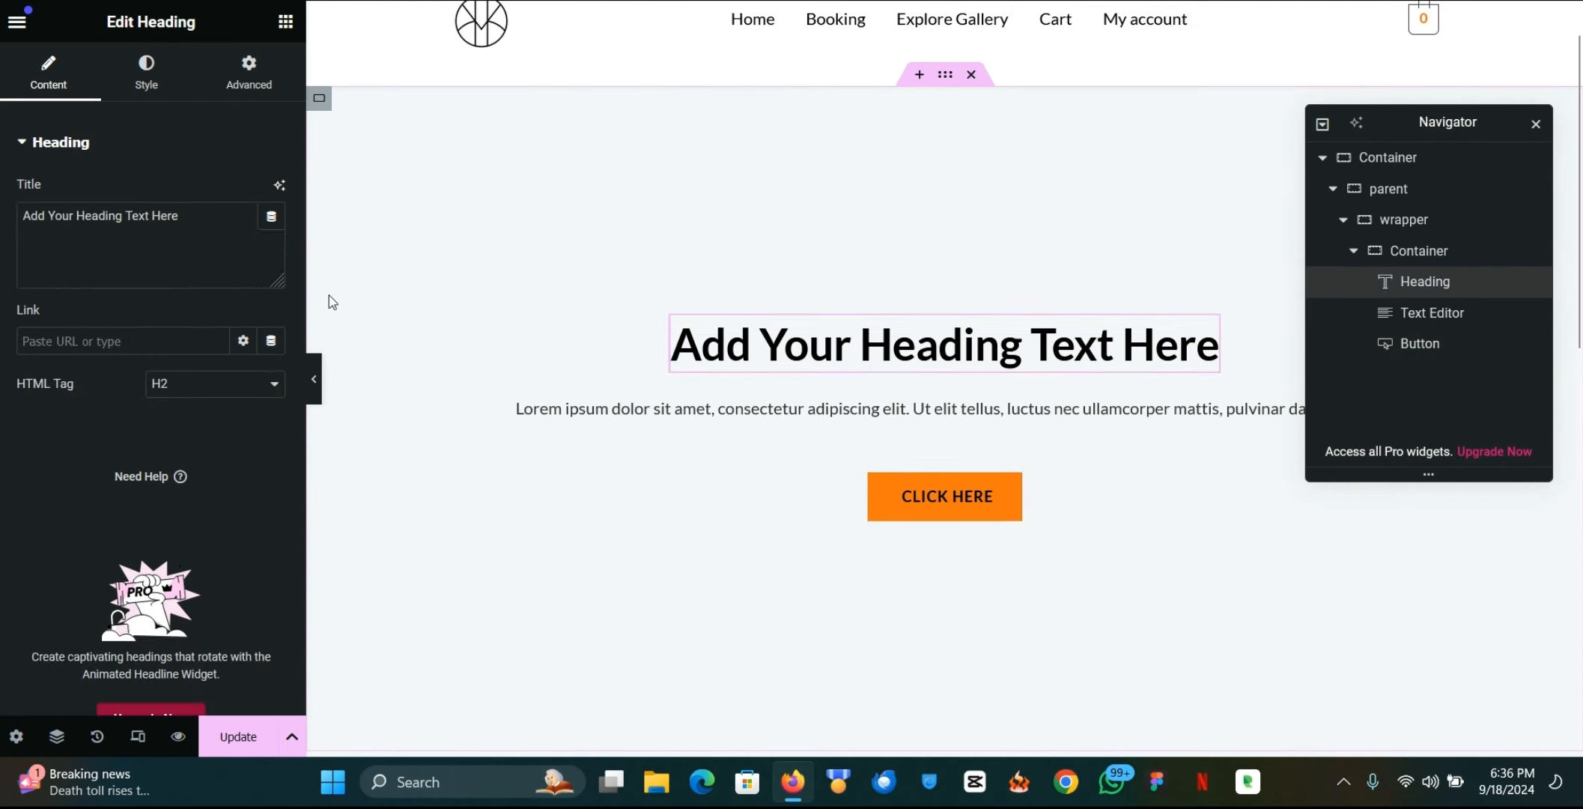
scroll(628, 293, up, 1)
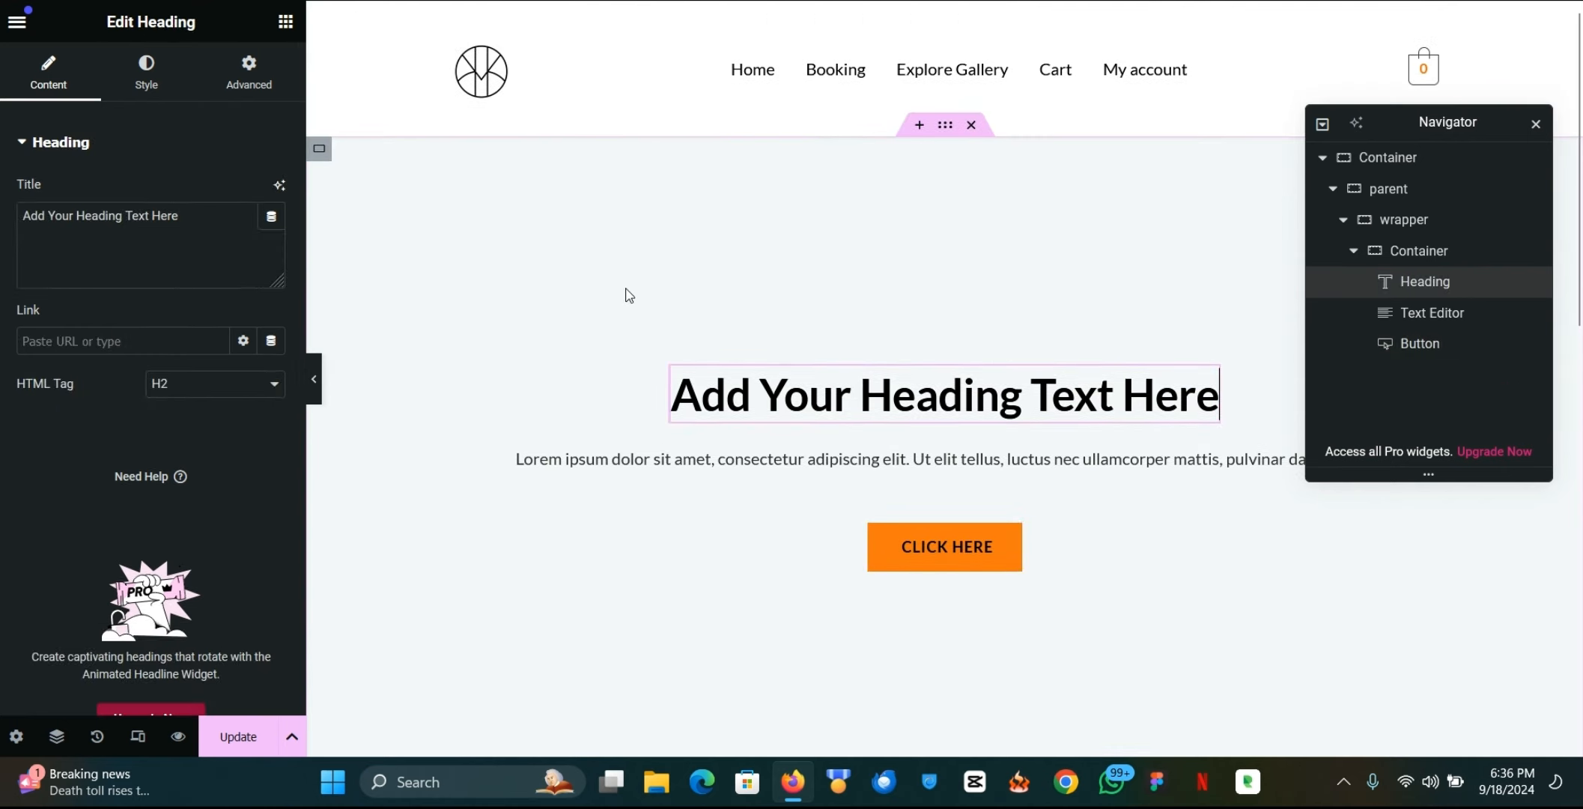
click(319, 150)
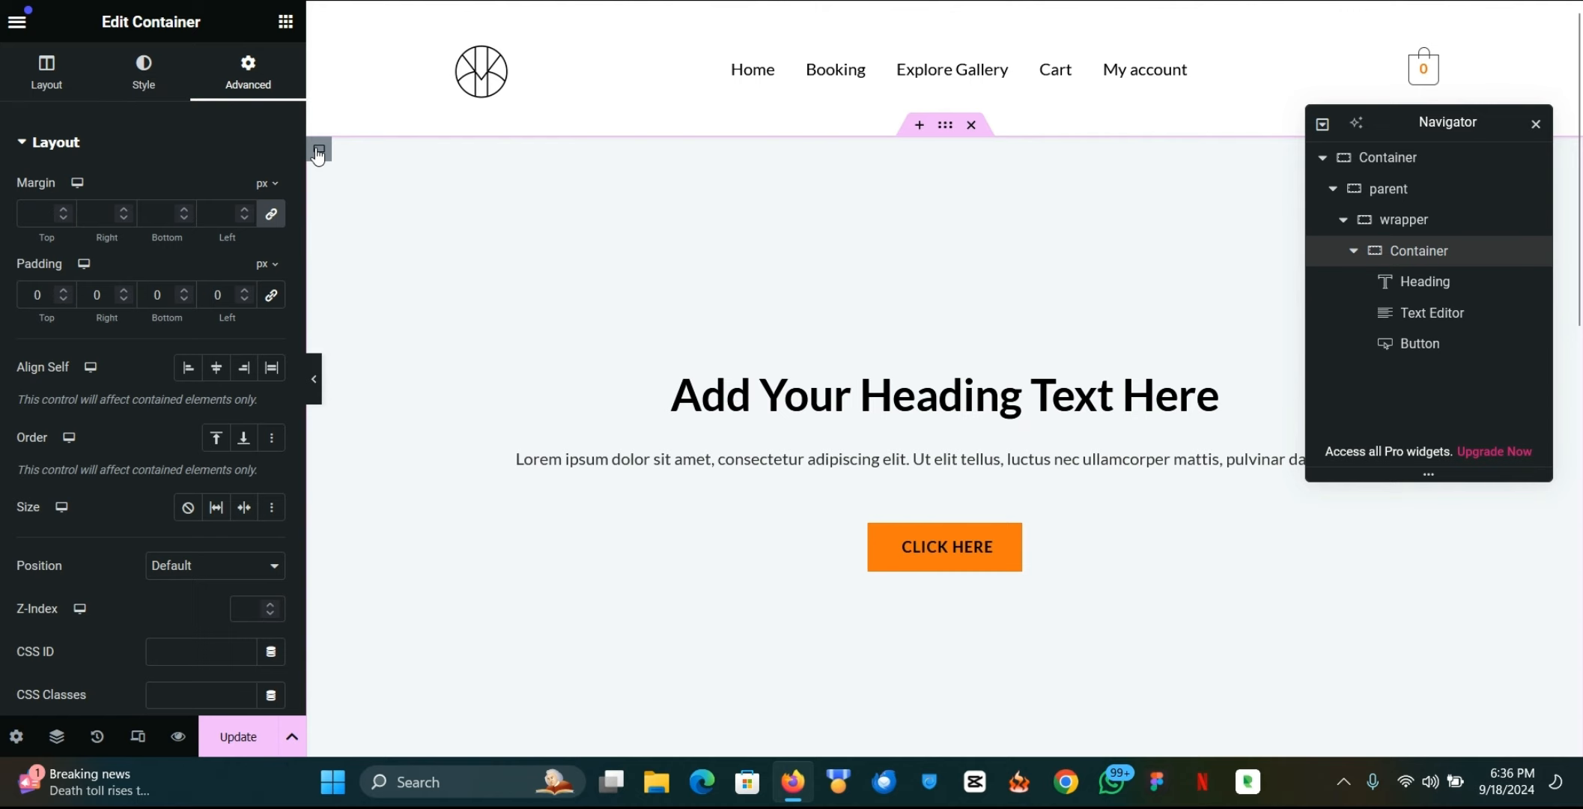
click(152, 81)
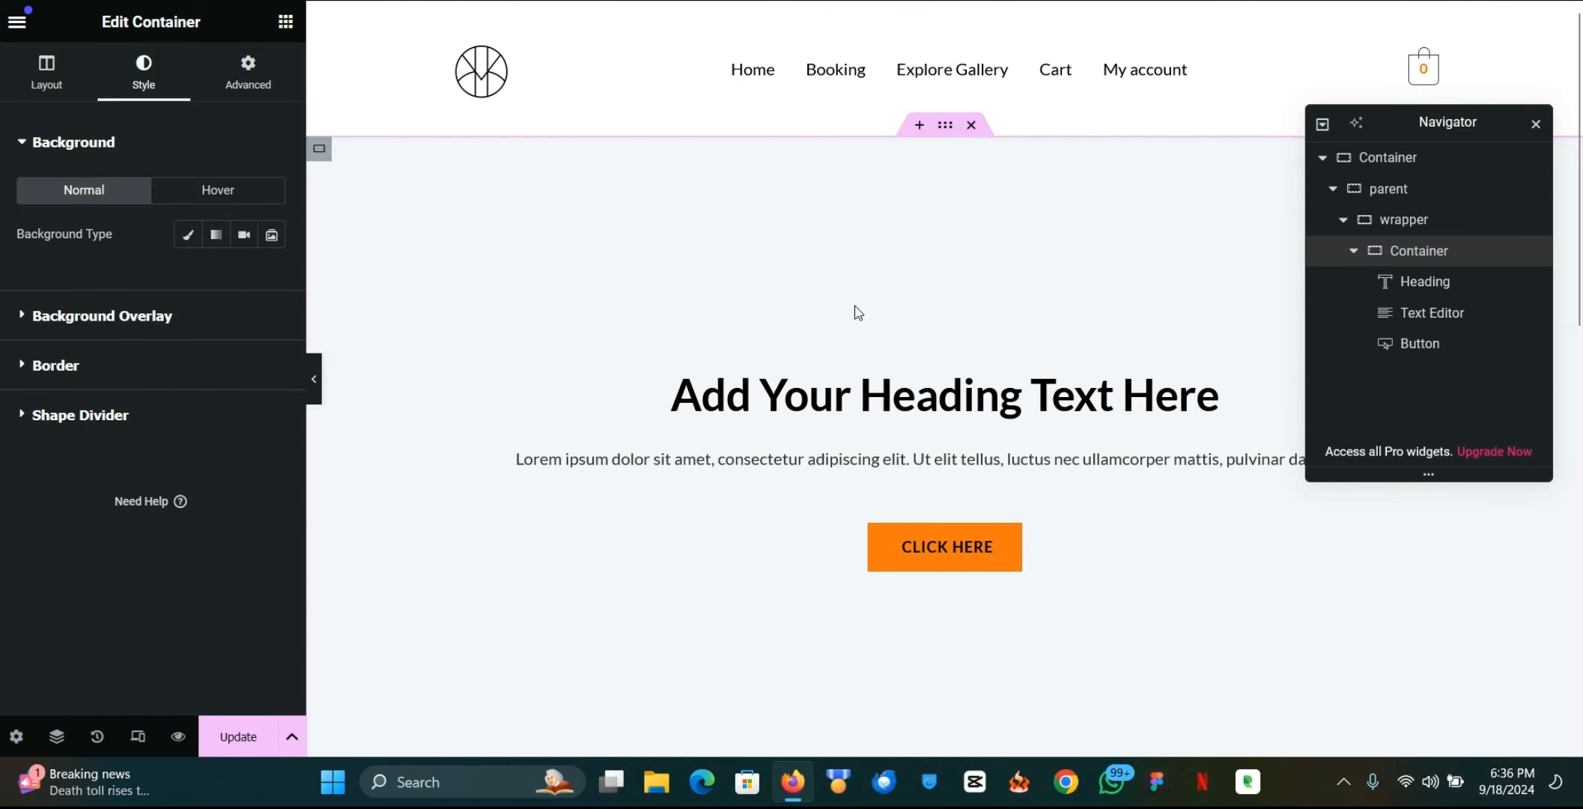
click(187, 235)
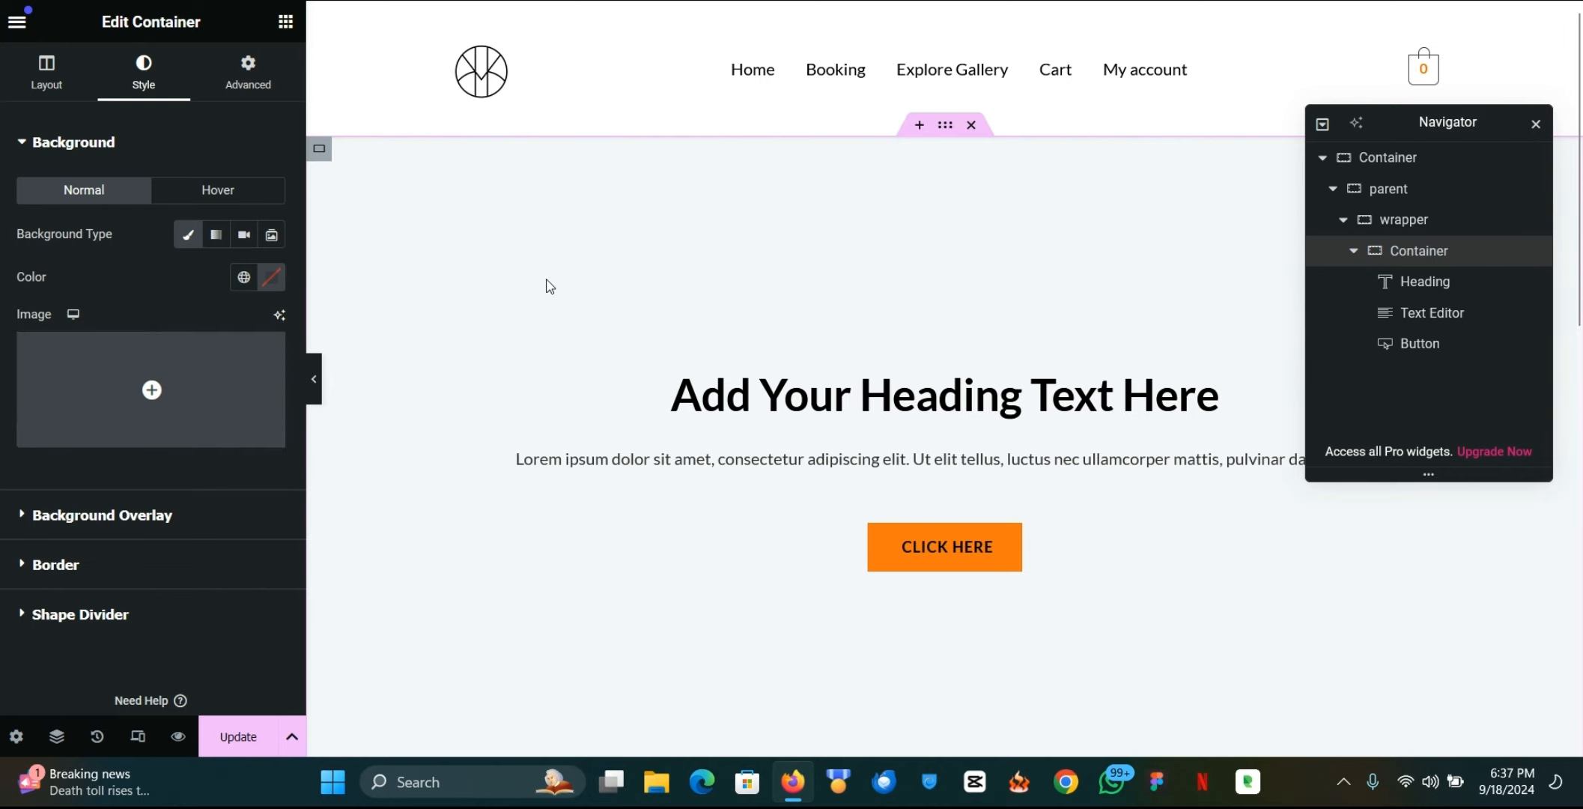
scroll(549, 286, down, 2)
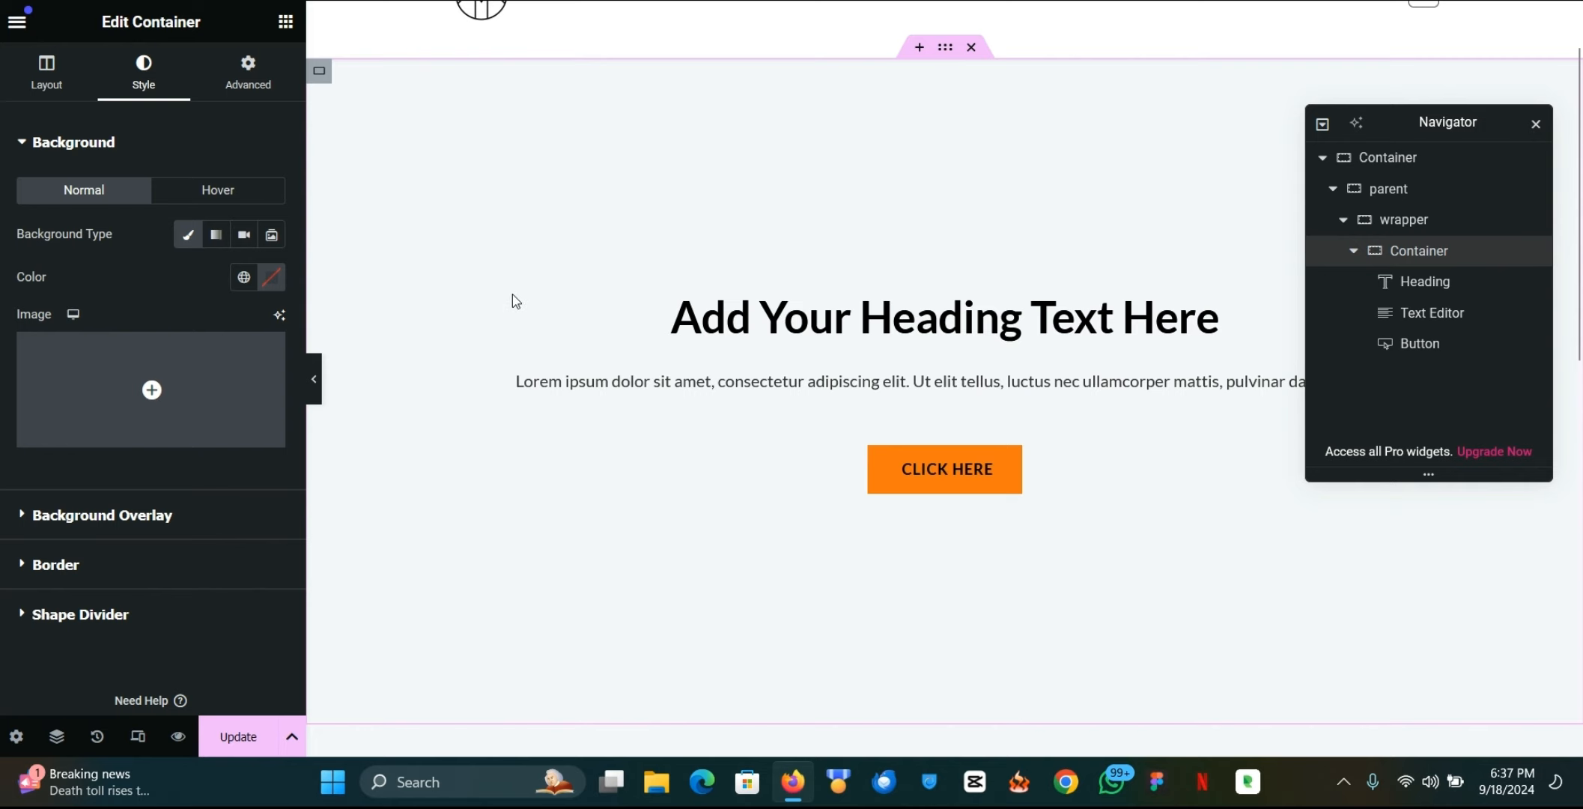
scroll(631, 292, up, 2)
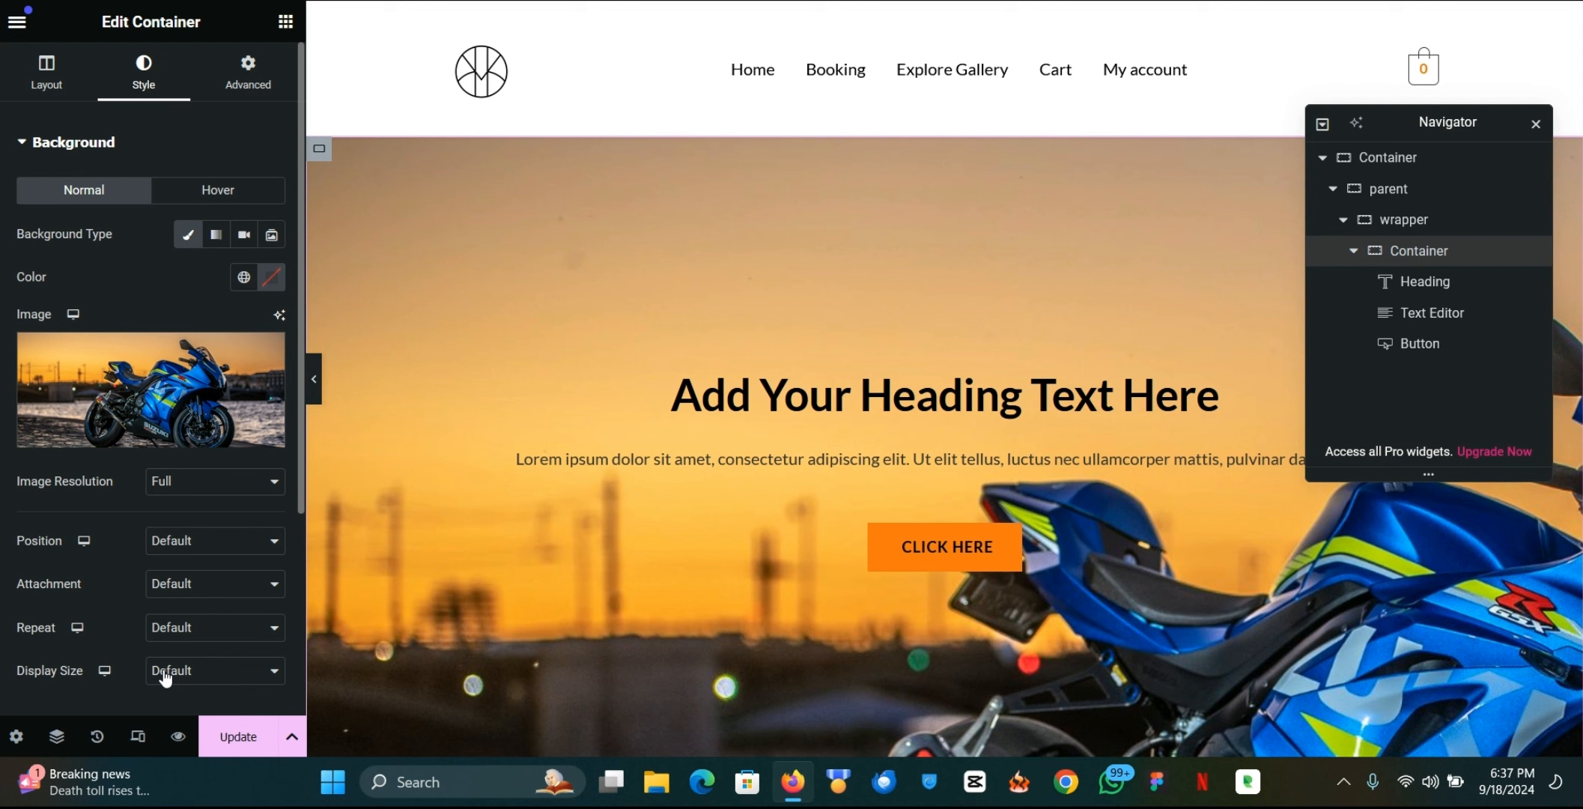
click(182, 670)
click(194, 596)
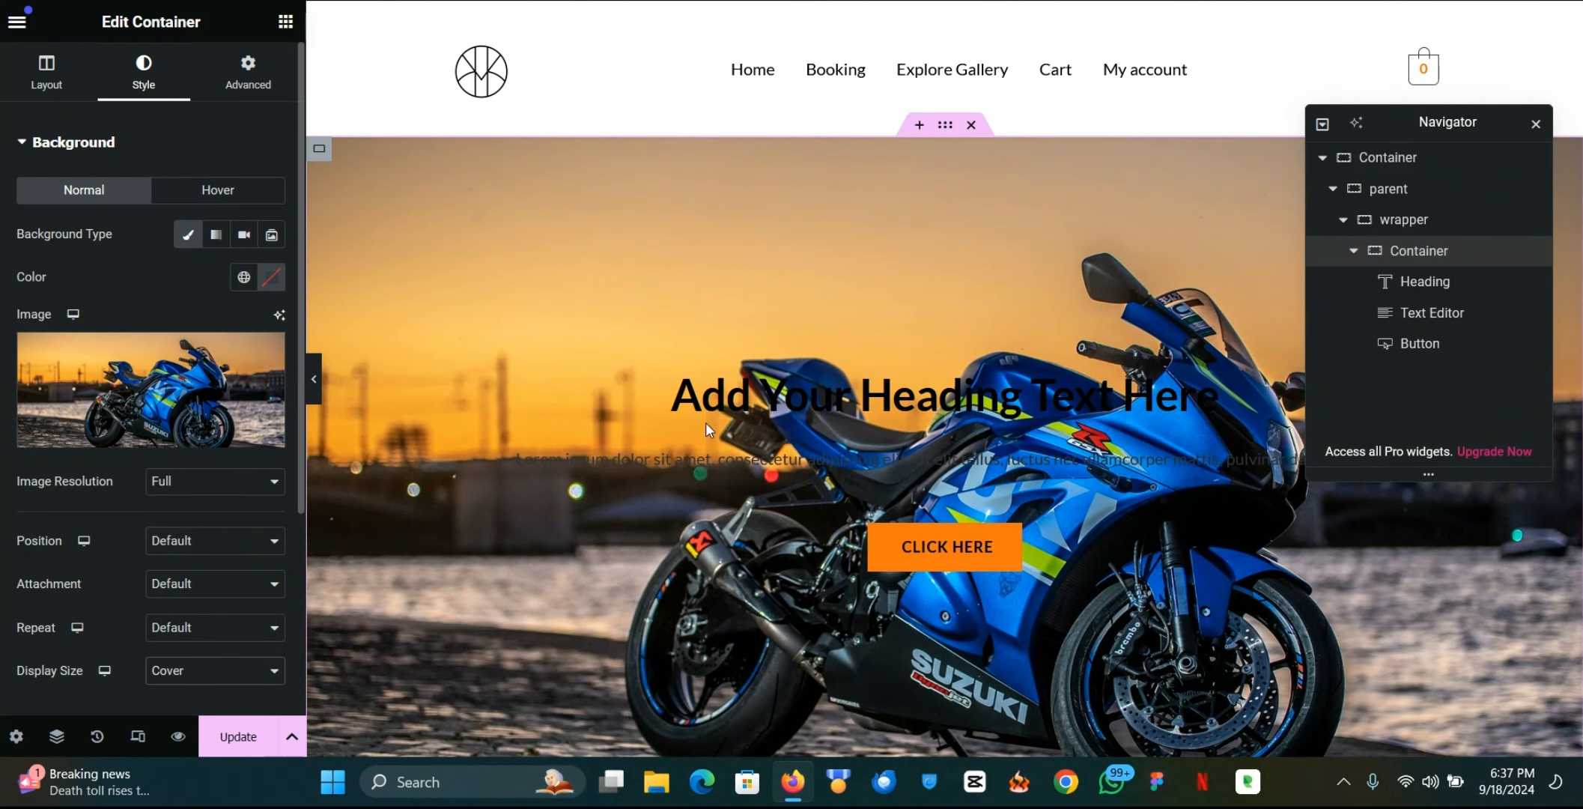
Step: Add a classic black background overlay at 0.5 opacity over the innermost container's image
click(112, 144)
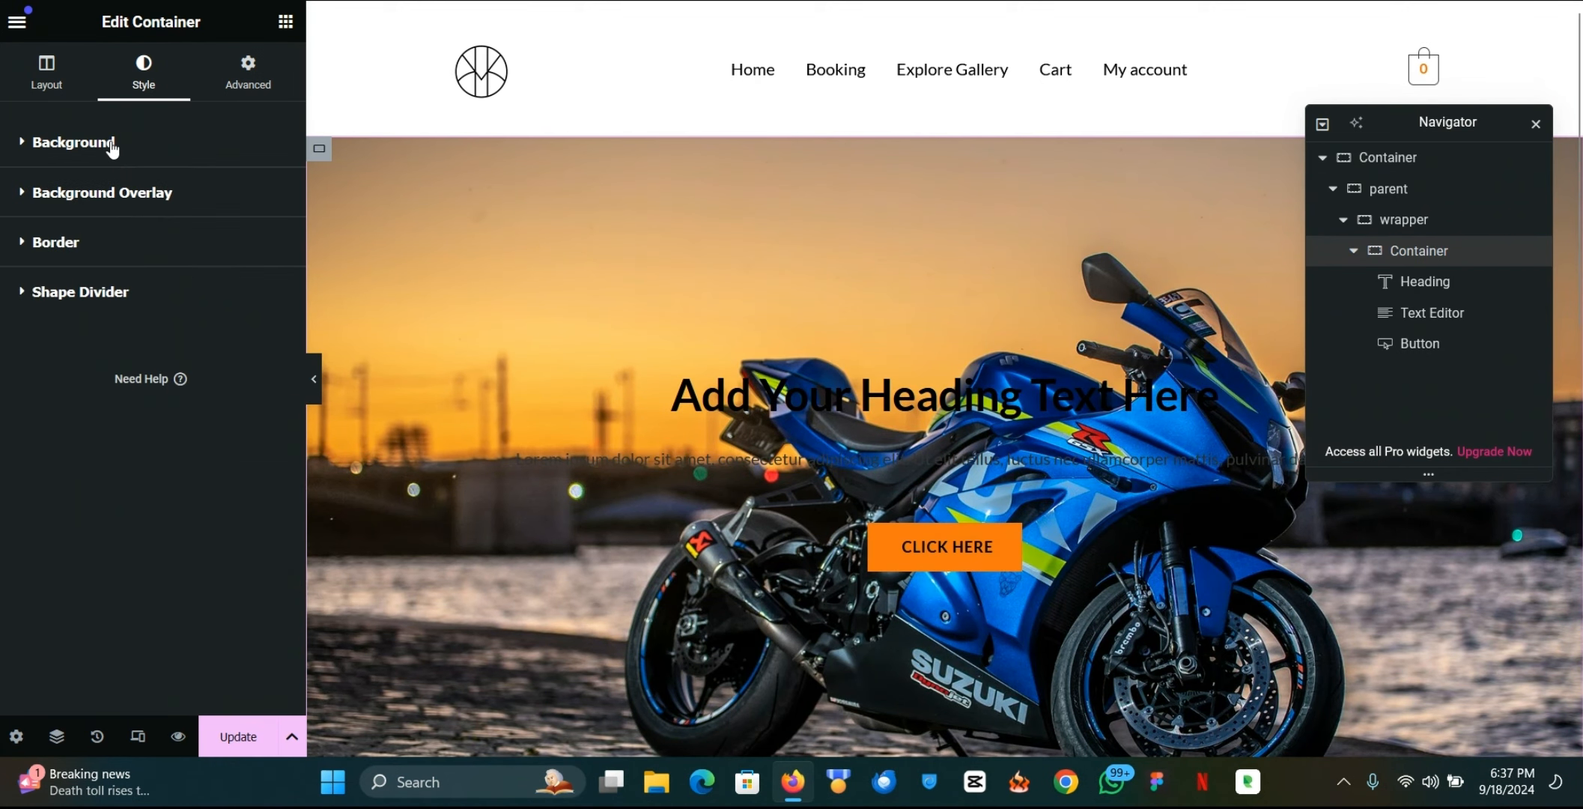
click(110, 194)
click(236, 293)
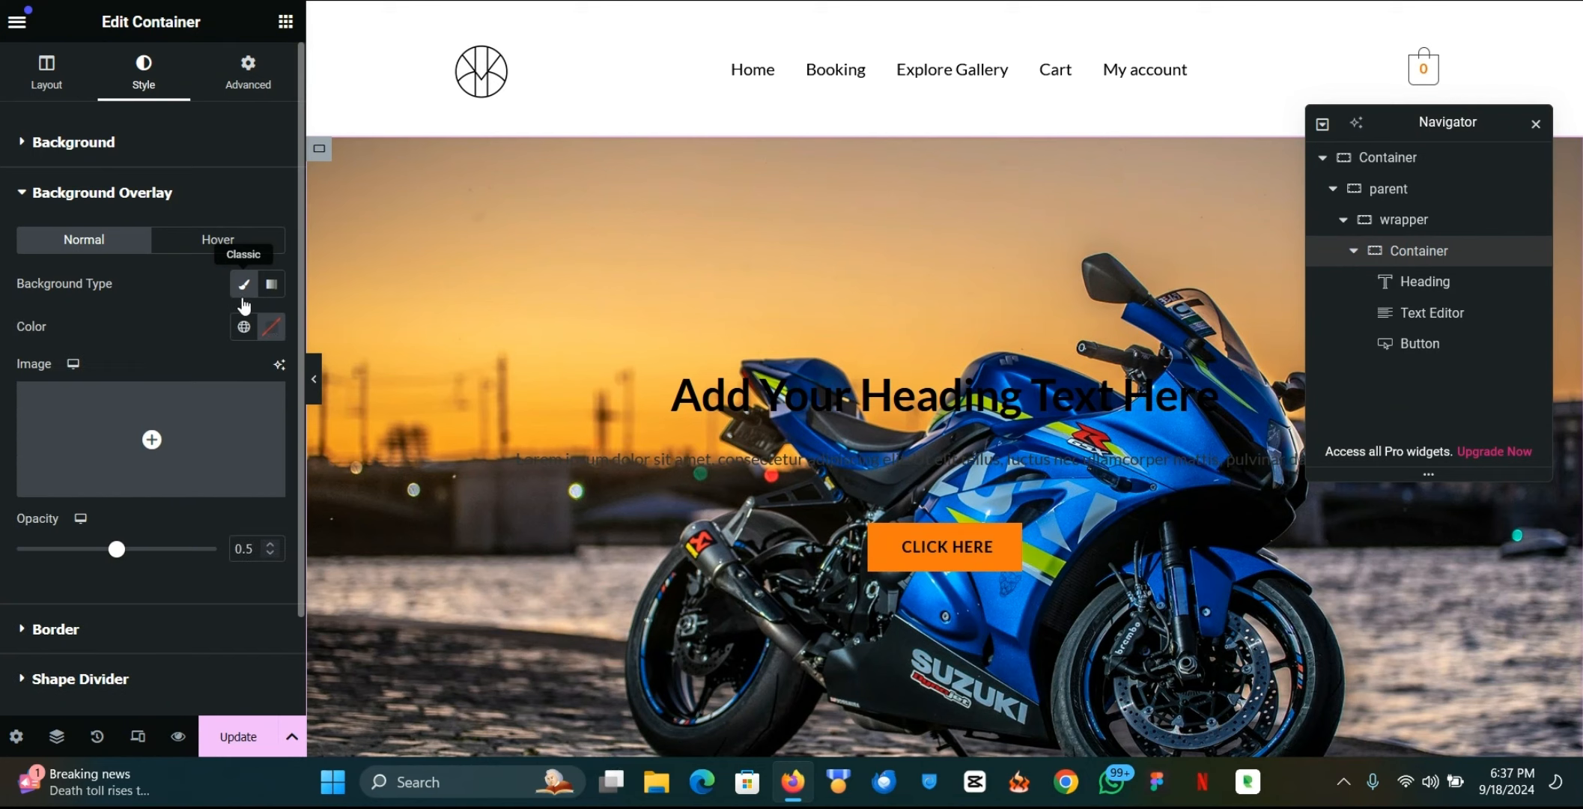
click(271, 327)
drag(143, 562, 119, 581)
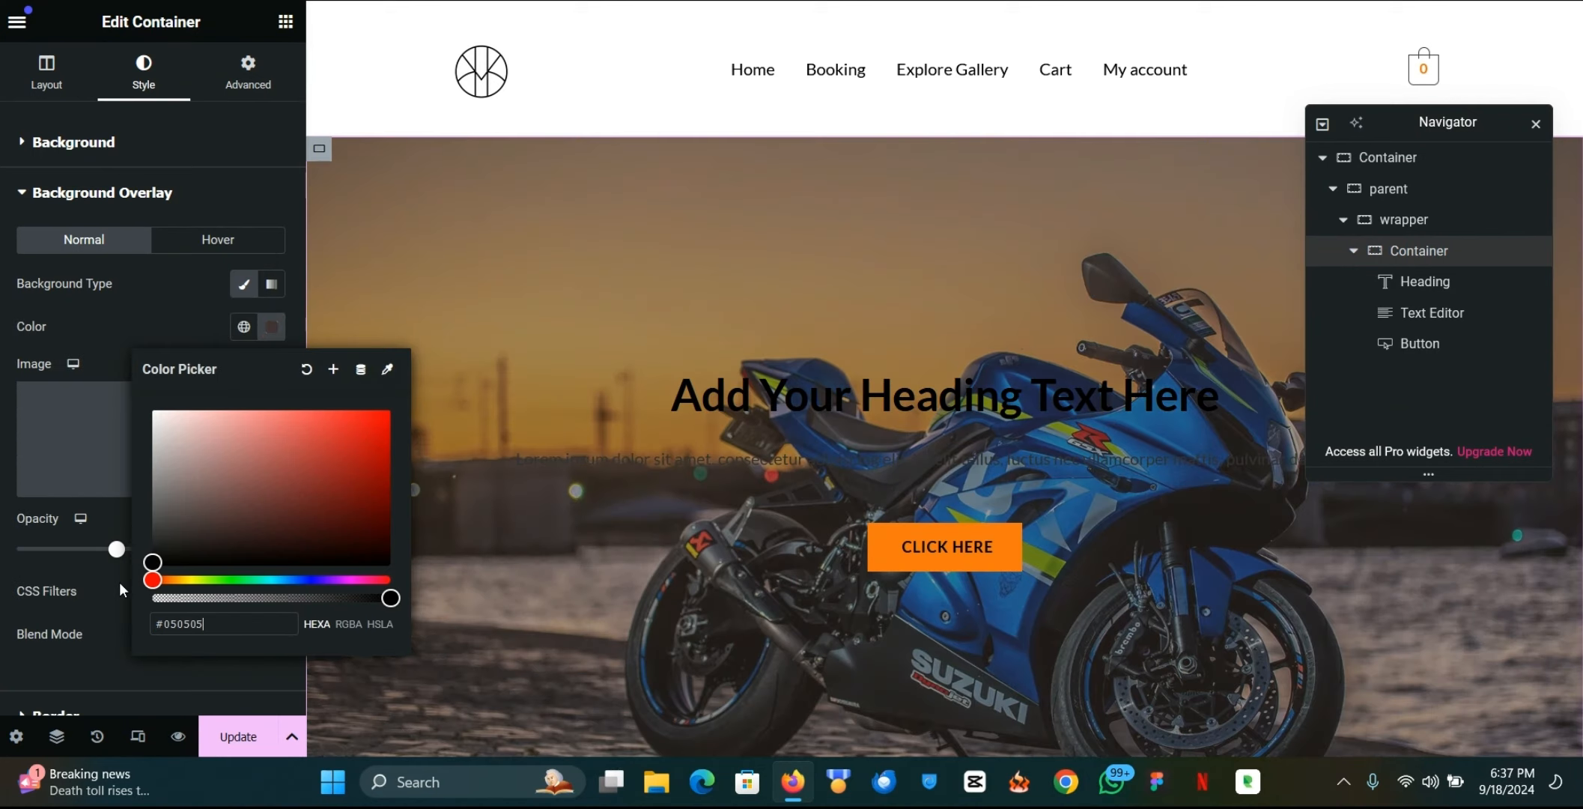
click(118, 552)
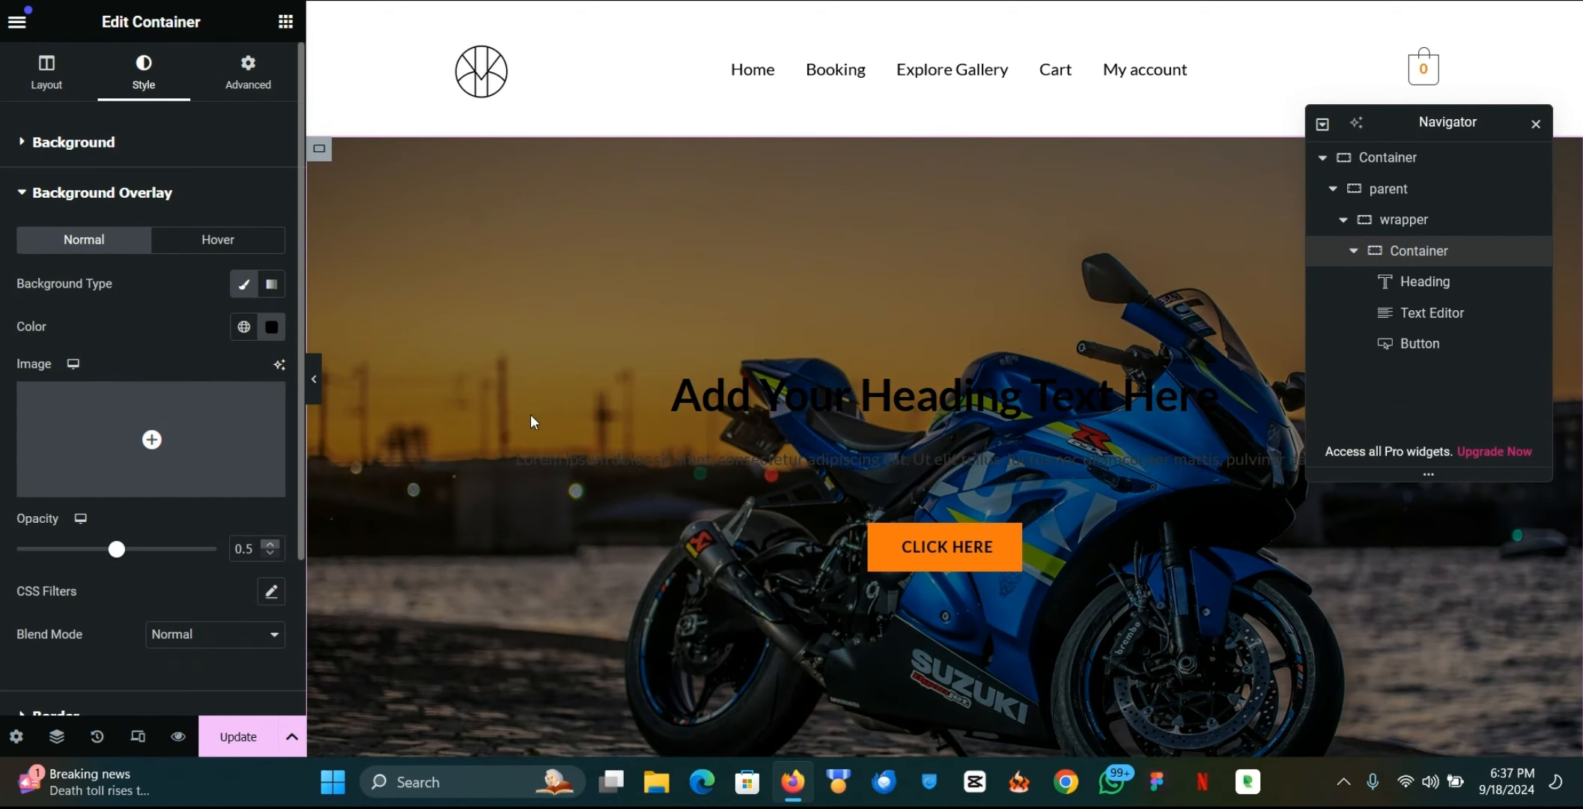
Step: Set the text color of both the heading and the text editor to the global Theme Color 5
click(797, 384)
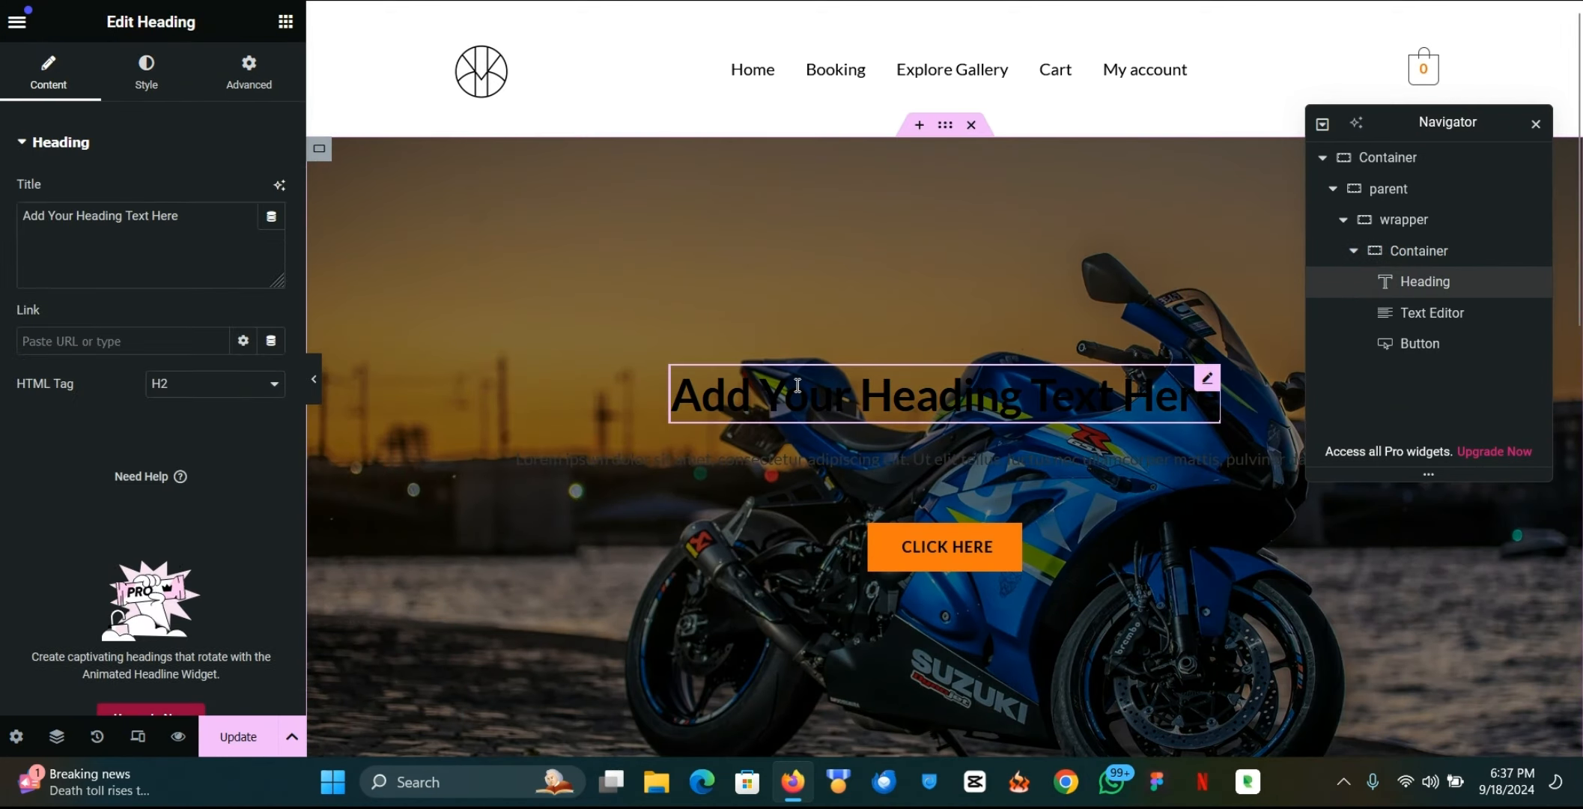
click(138, 79)
click(244, 235)
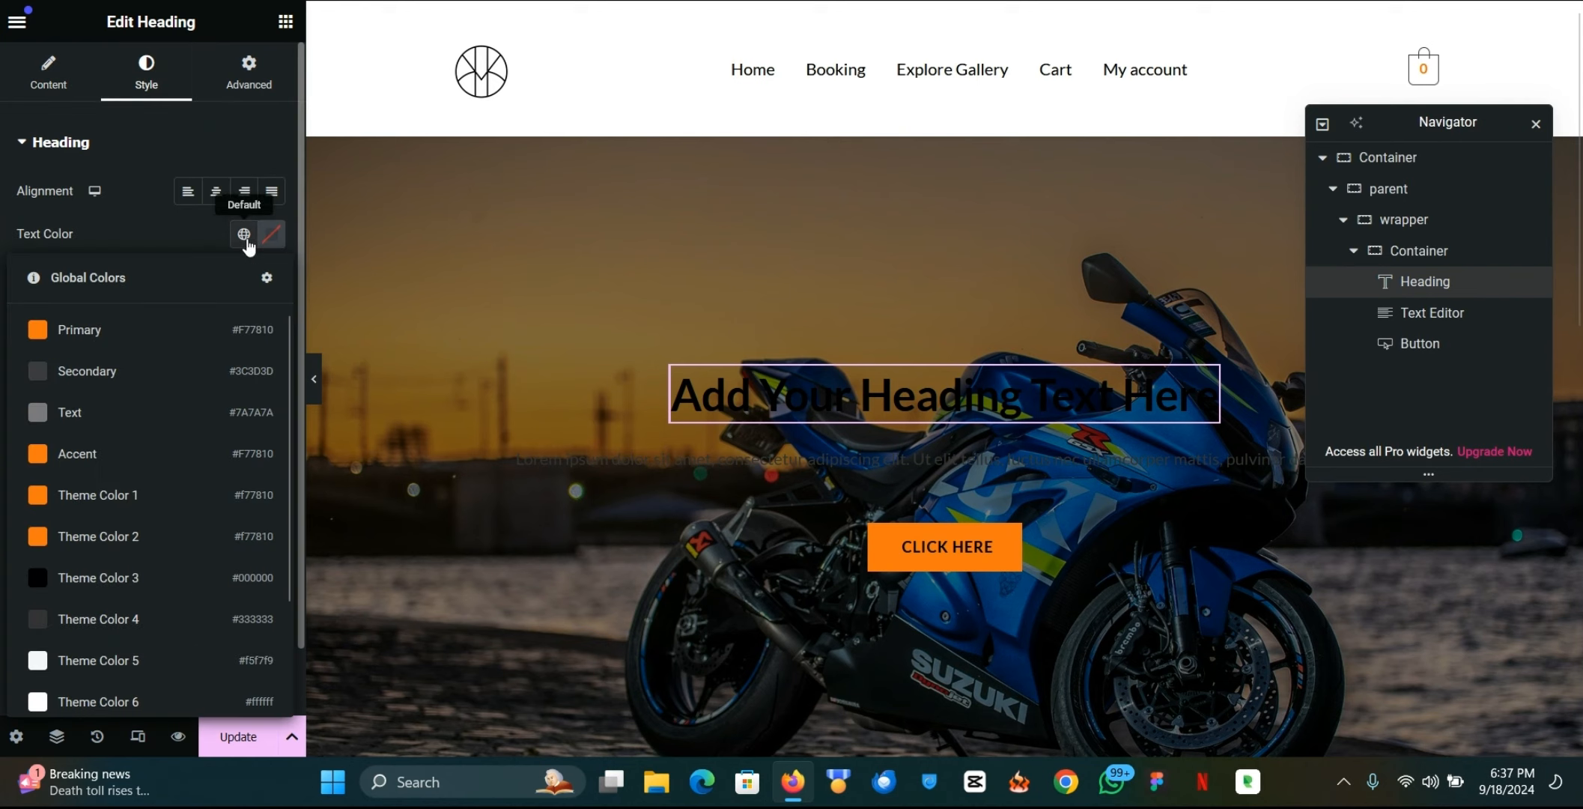
click(104, 675)
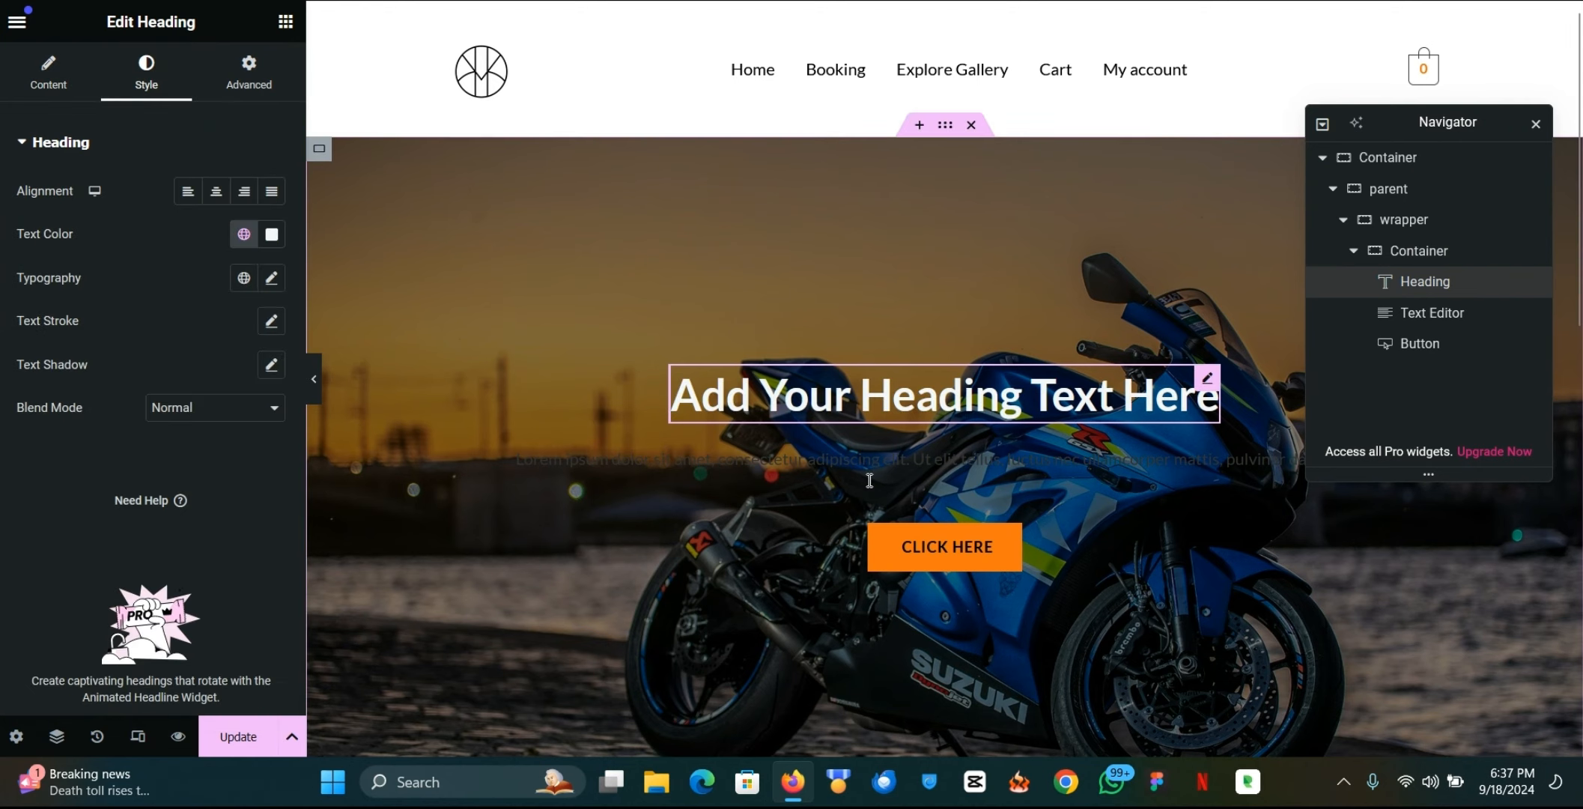
click(843, 461)
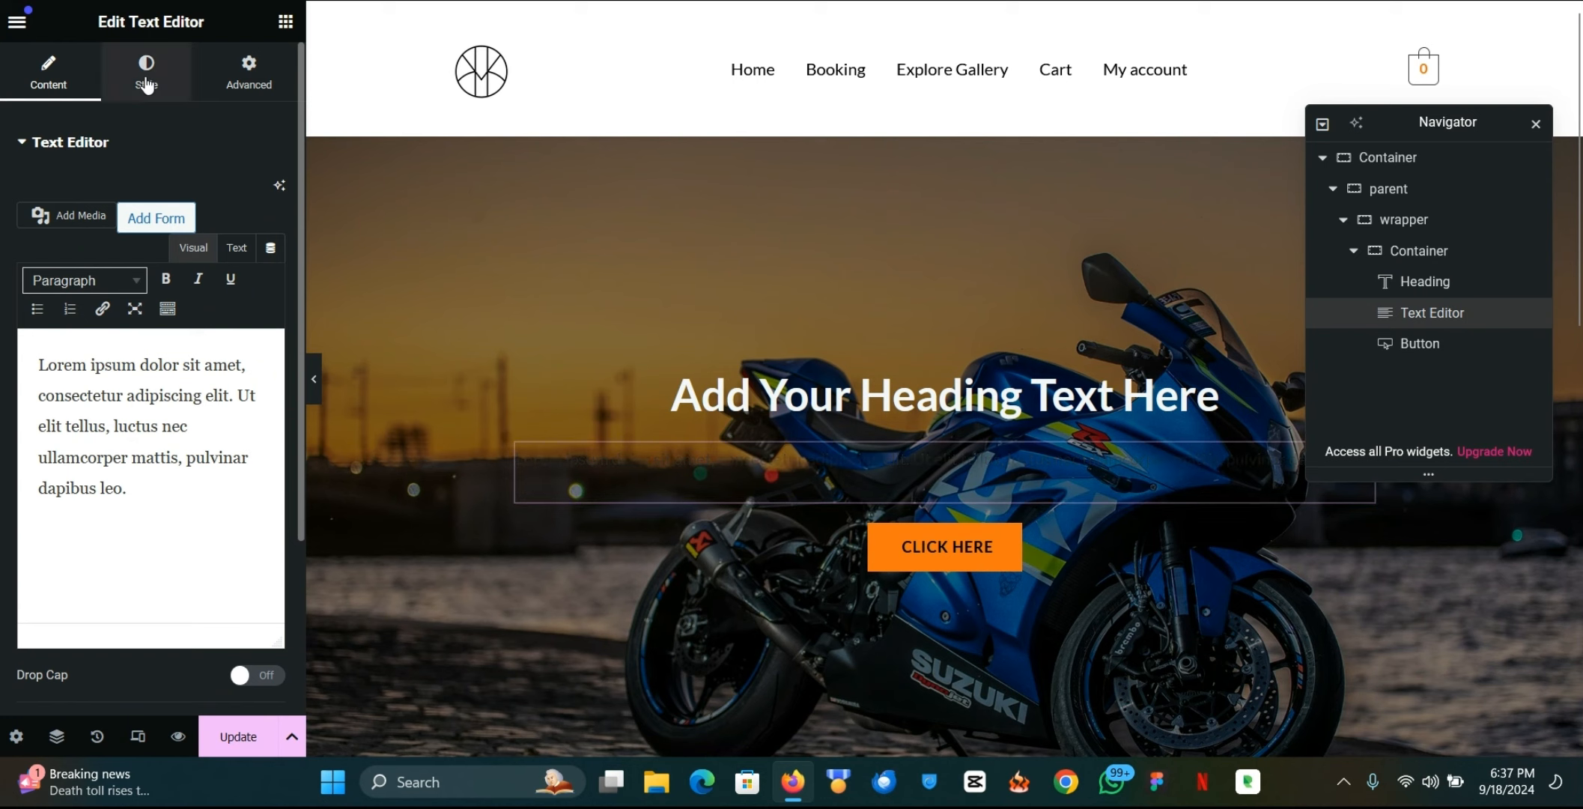
click(146, 75)
click(243, 234)
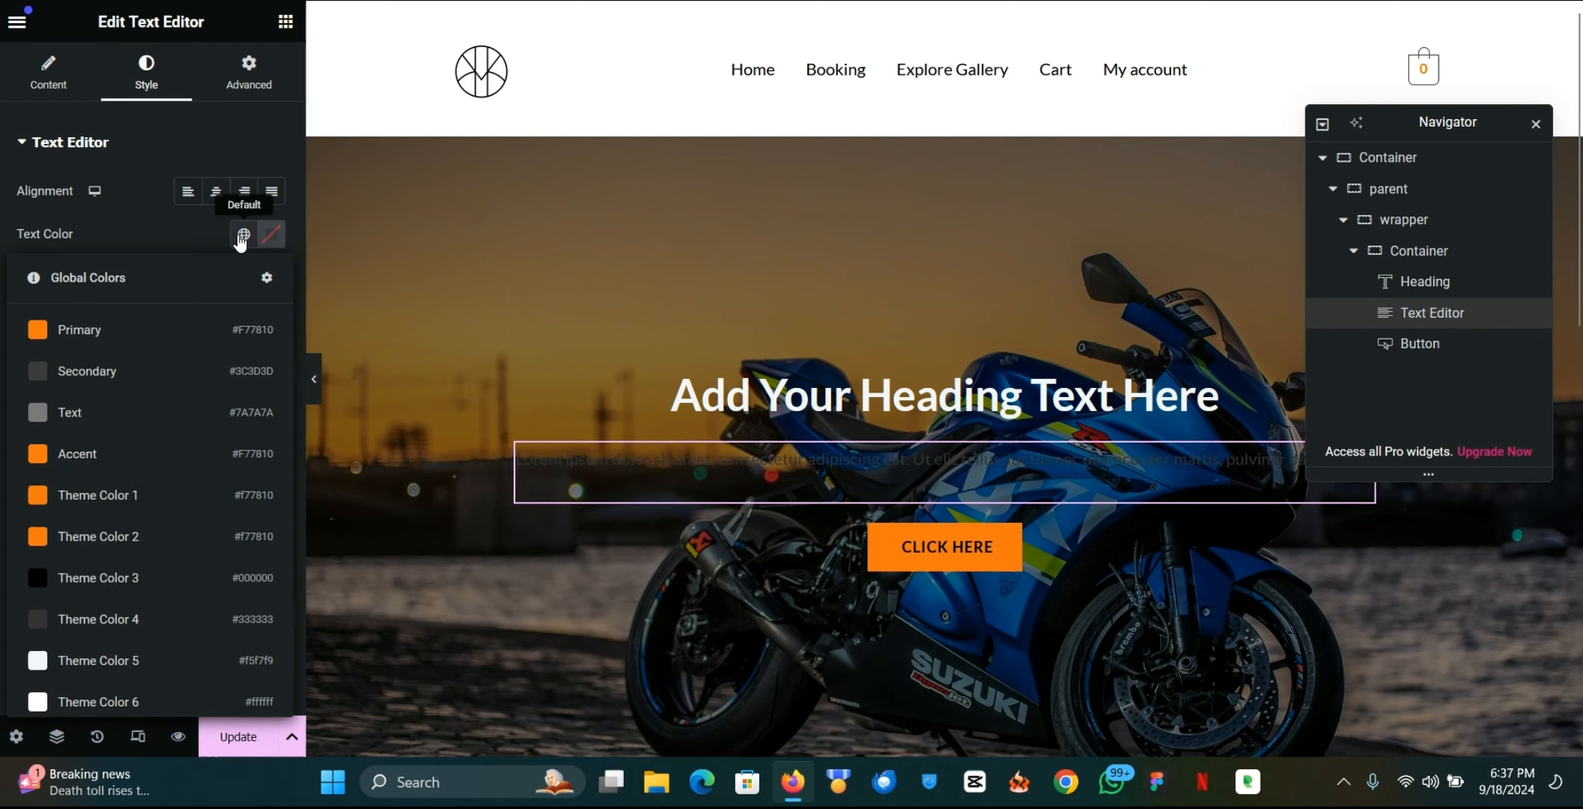
click(105, 675)
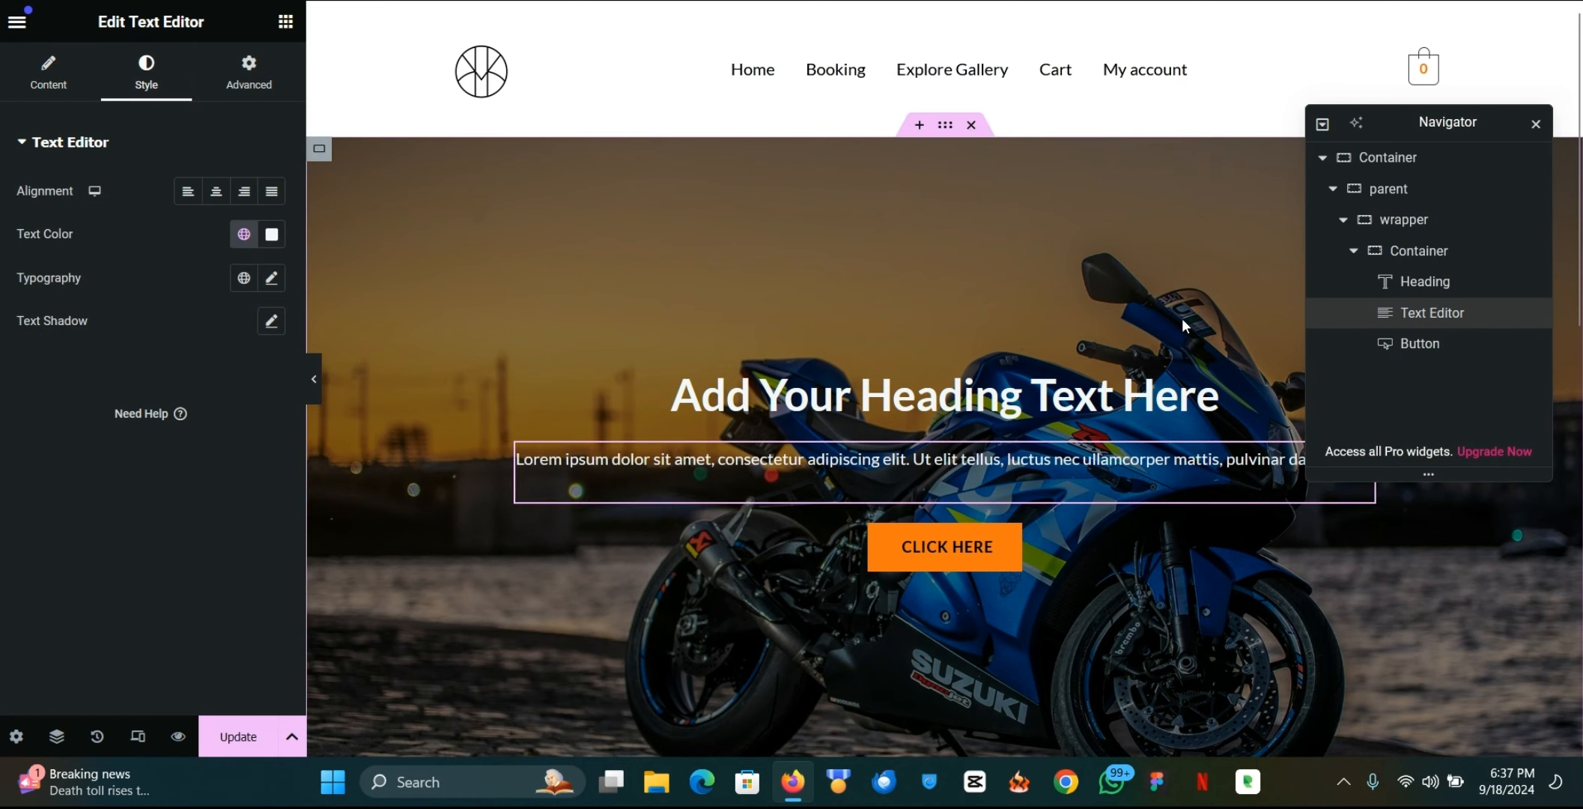
Step: Rename the innermost container holding the heading, text and button to slider1
click(1426, 259)
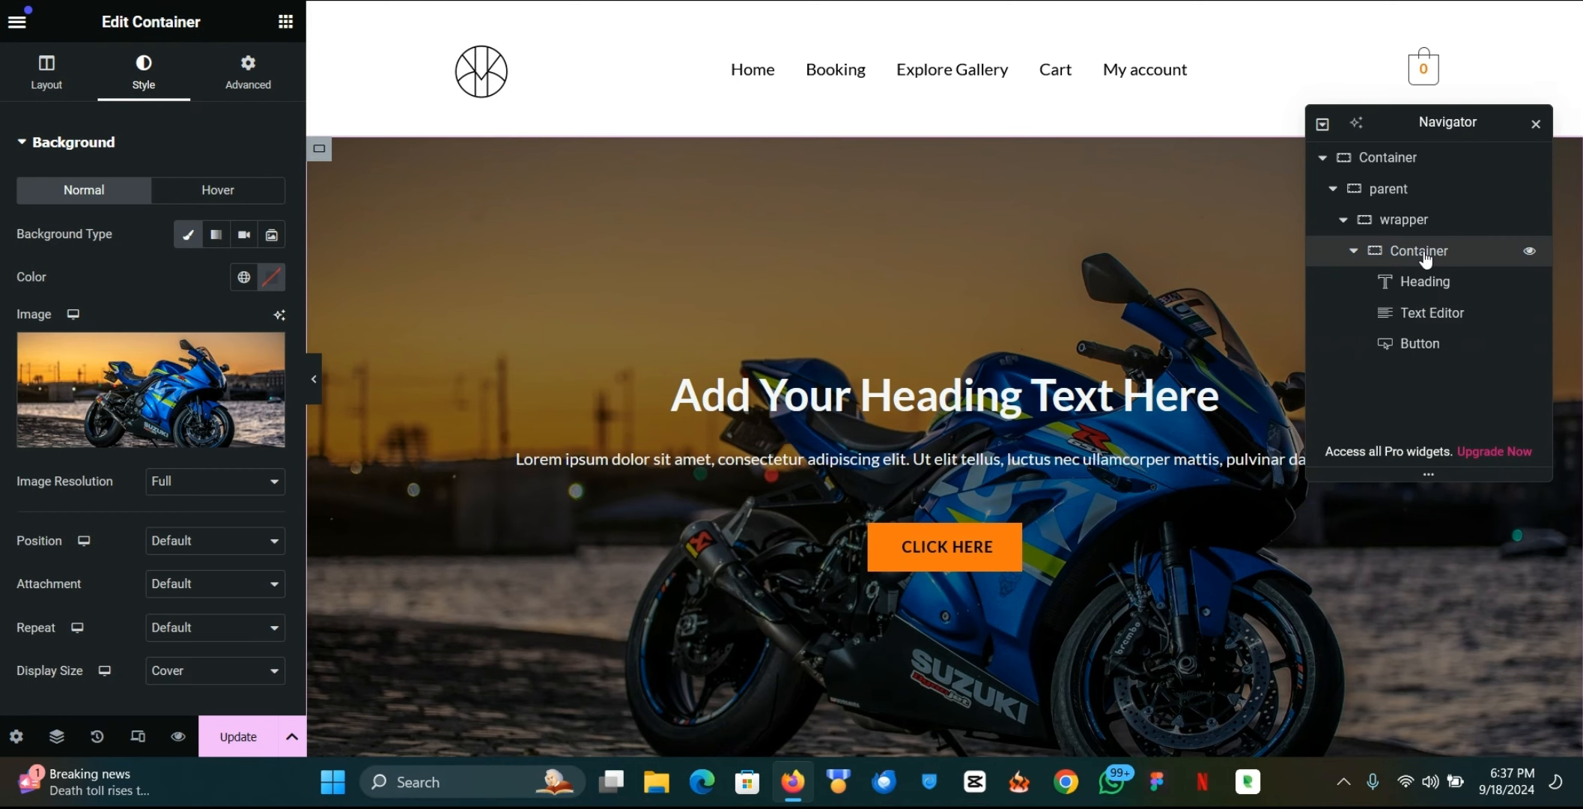
double_click(1425, 260)
text(slider1)
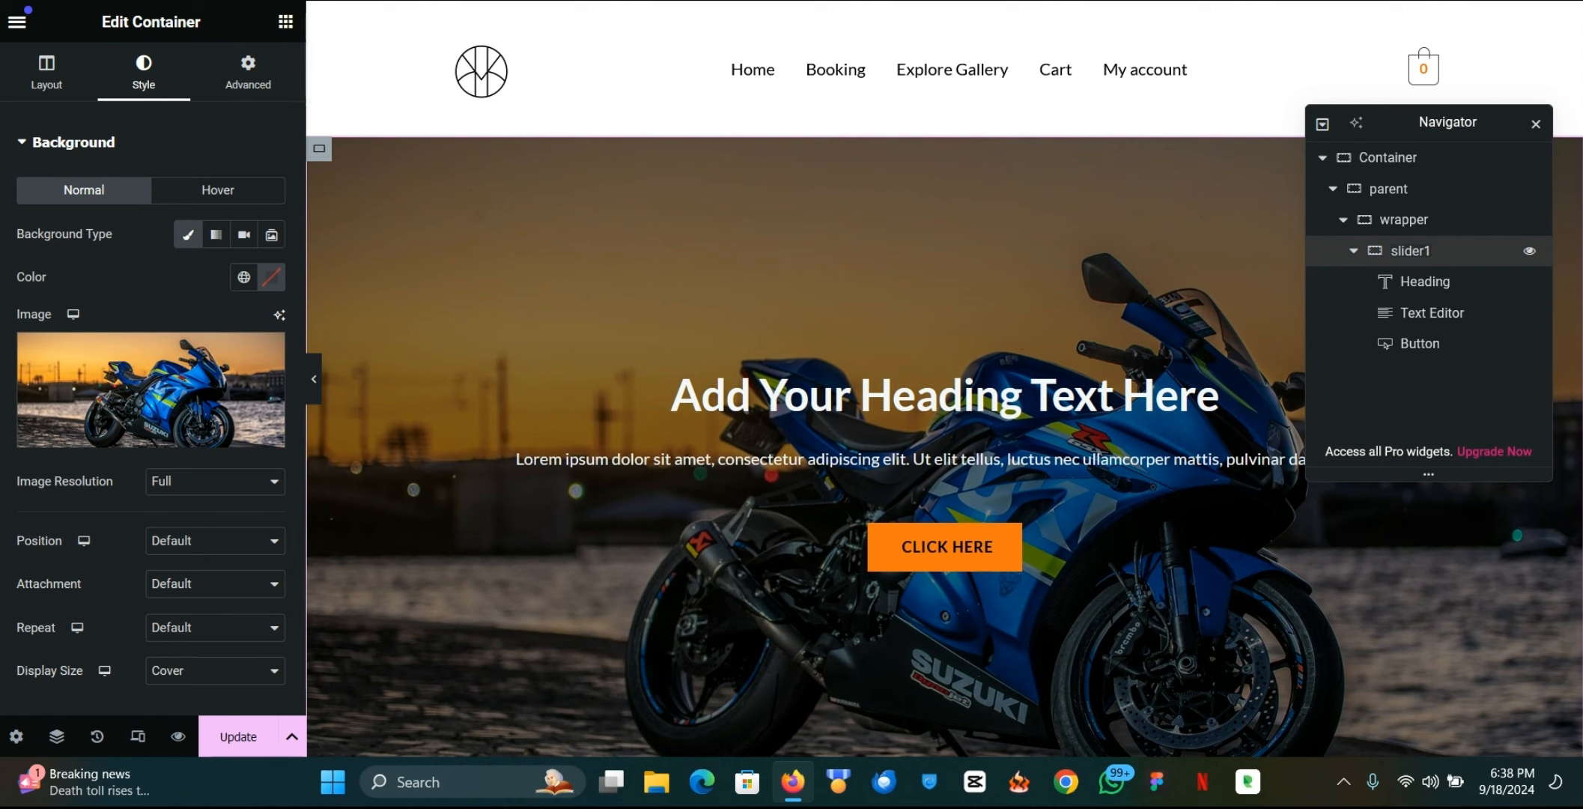
Step: Duplicate the slider1 container twice inside the wrapper
click(1355, 252)
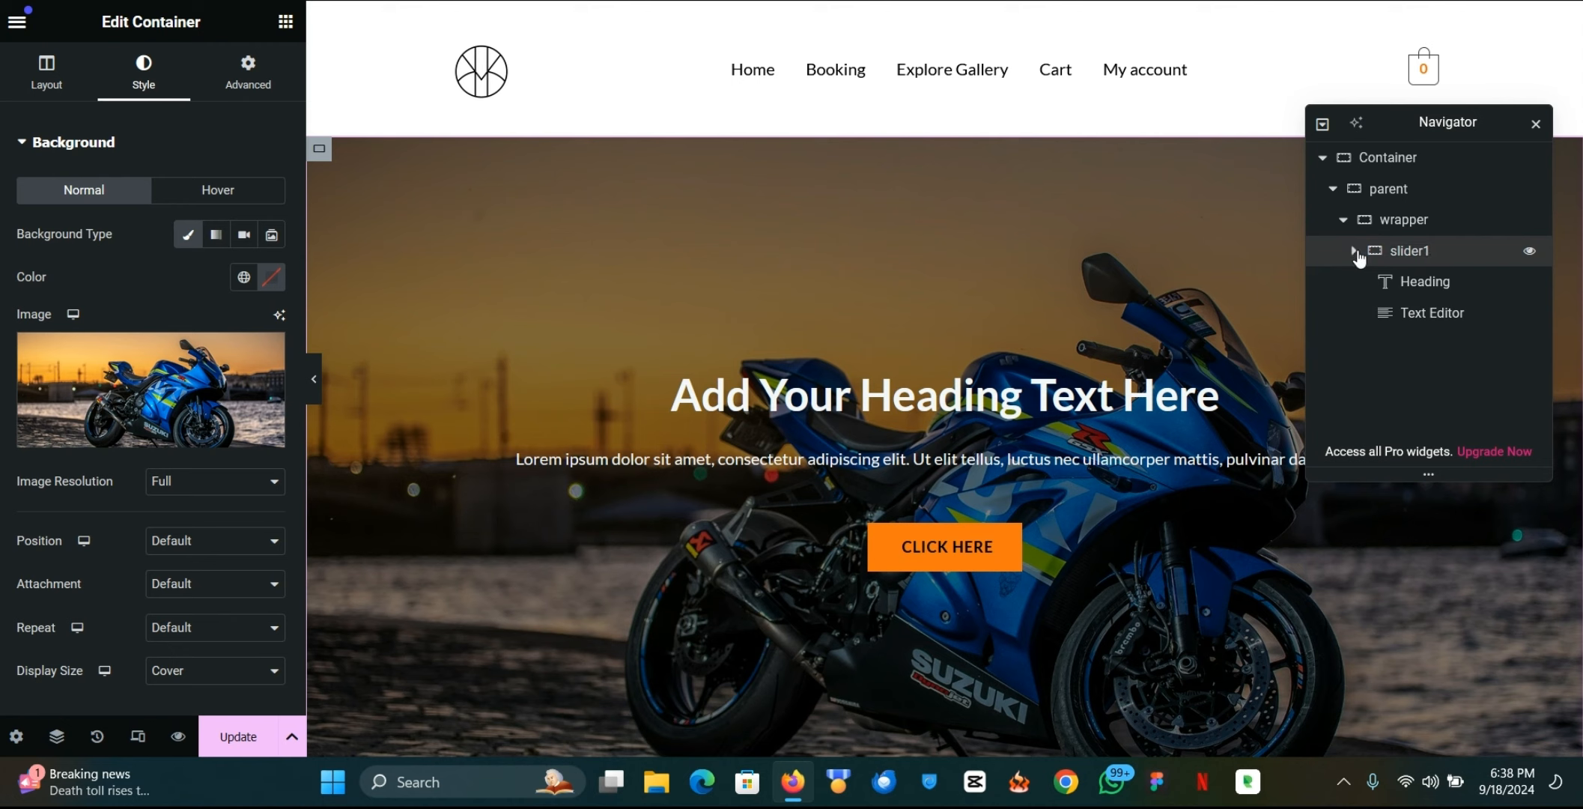
right_click(1382, 256)
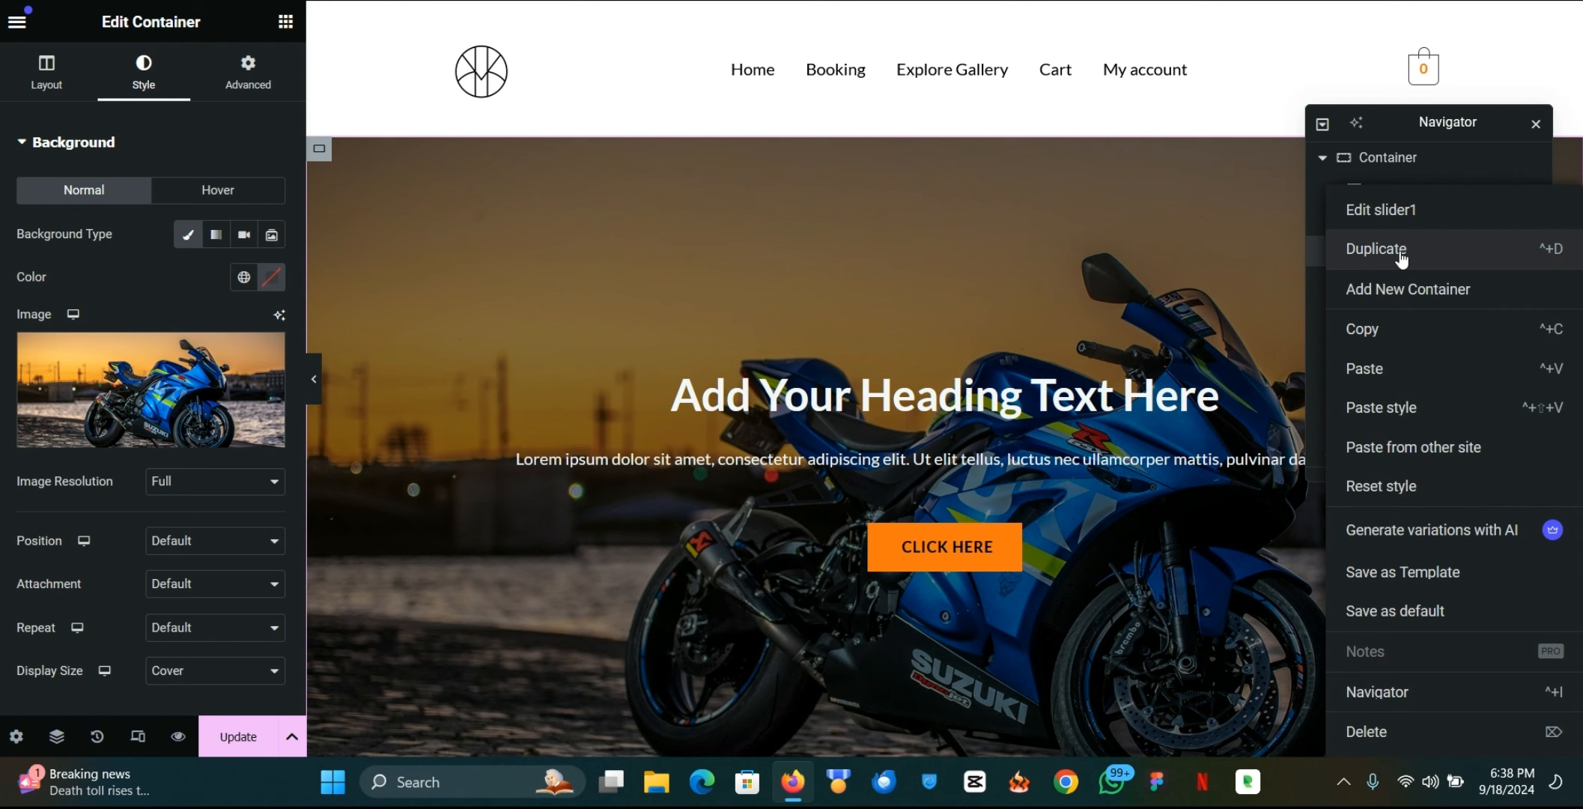
click(1402, 254)
right_click(1402, 283)
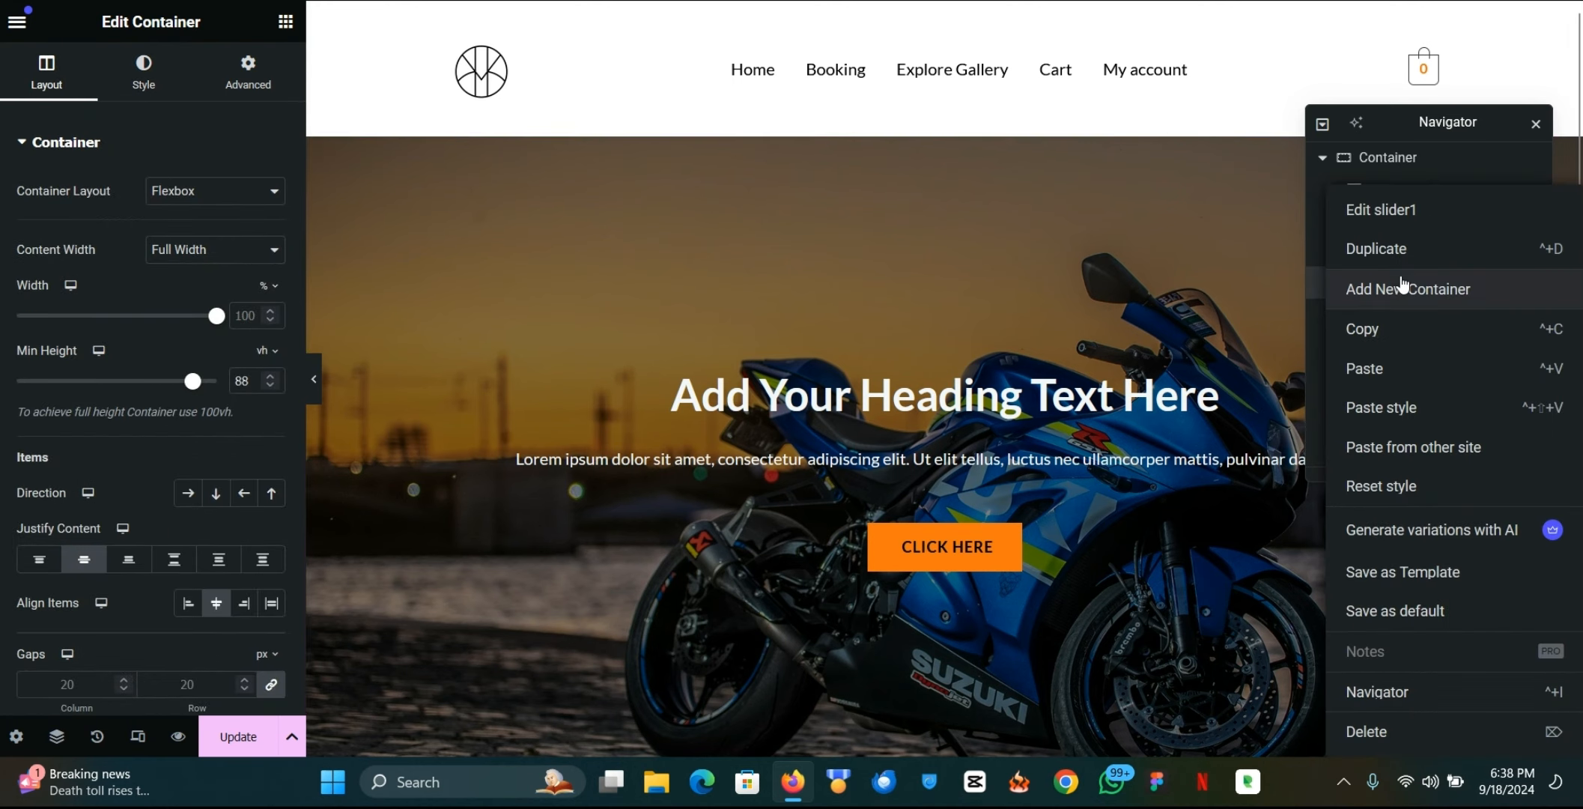
click(1376, 249)
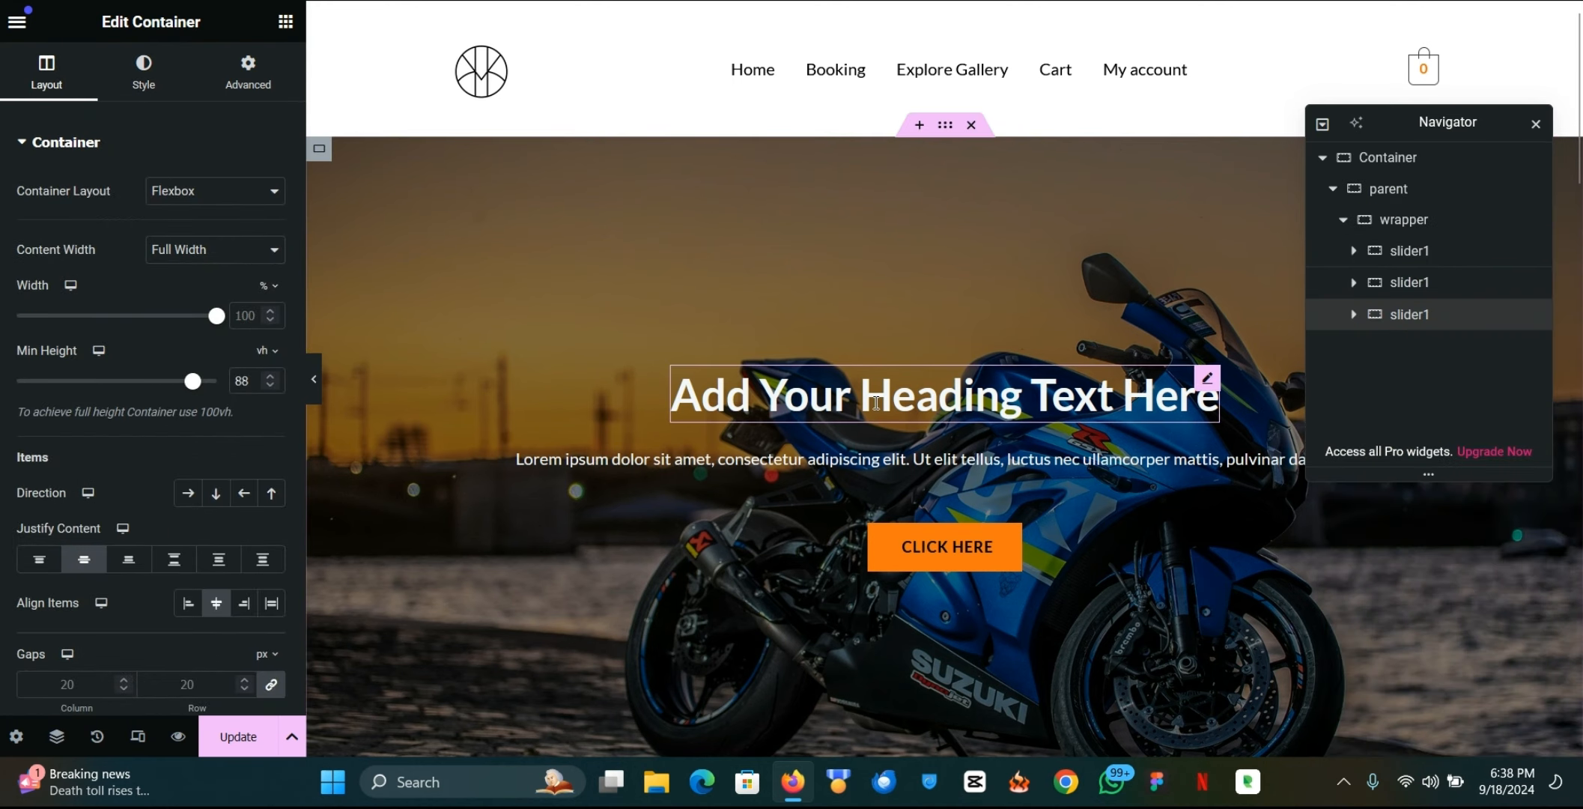
Step: Replace the second slide's background image with the white car and change its heading to "Slider 2"
click(1380, 289)
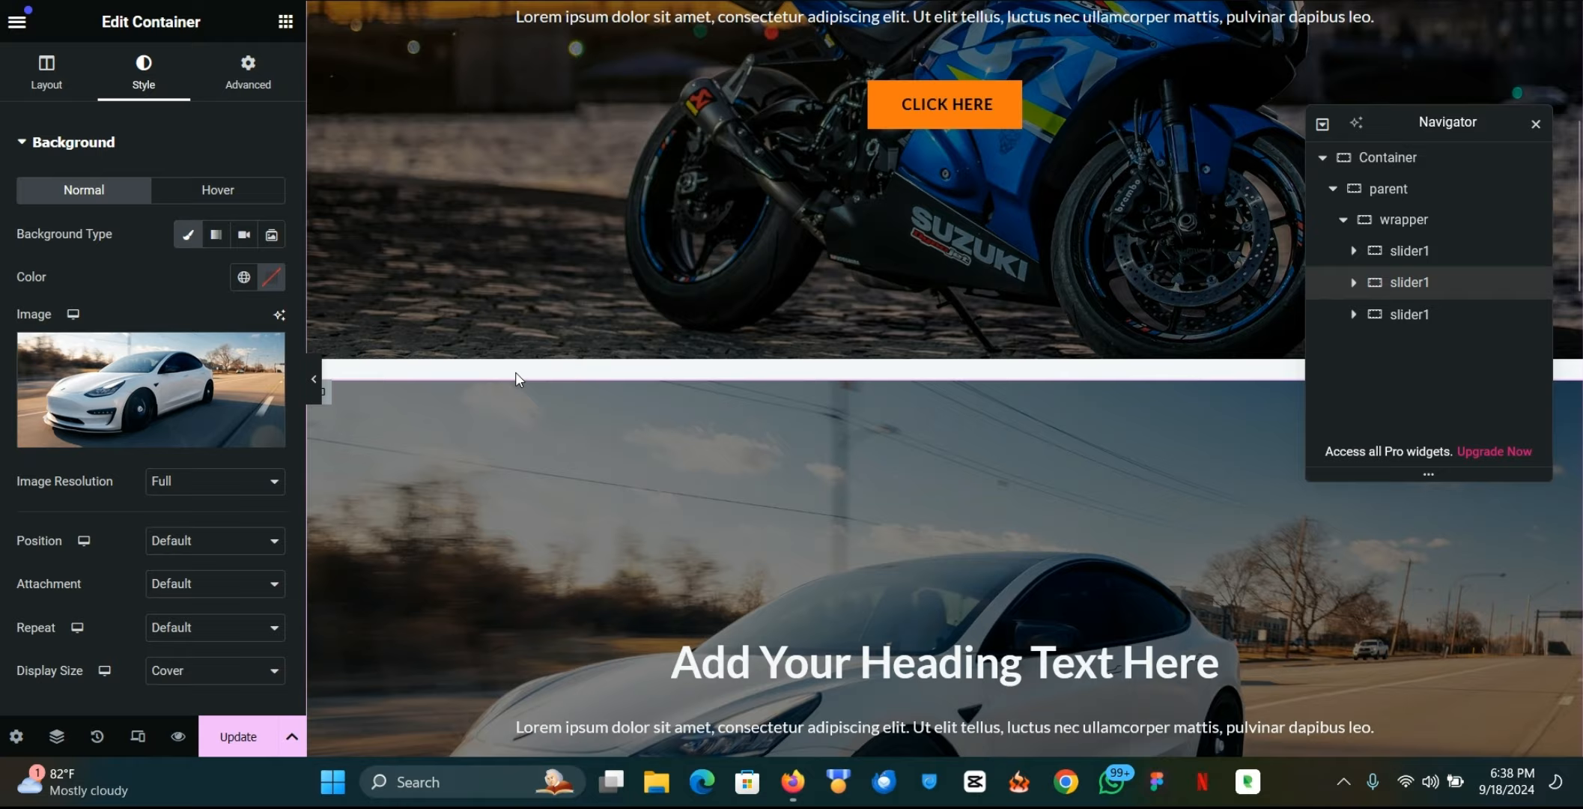
scroll(516, 371, down, 5)
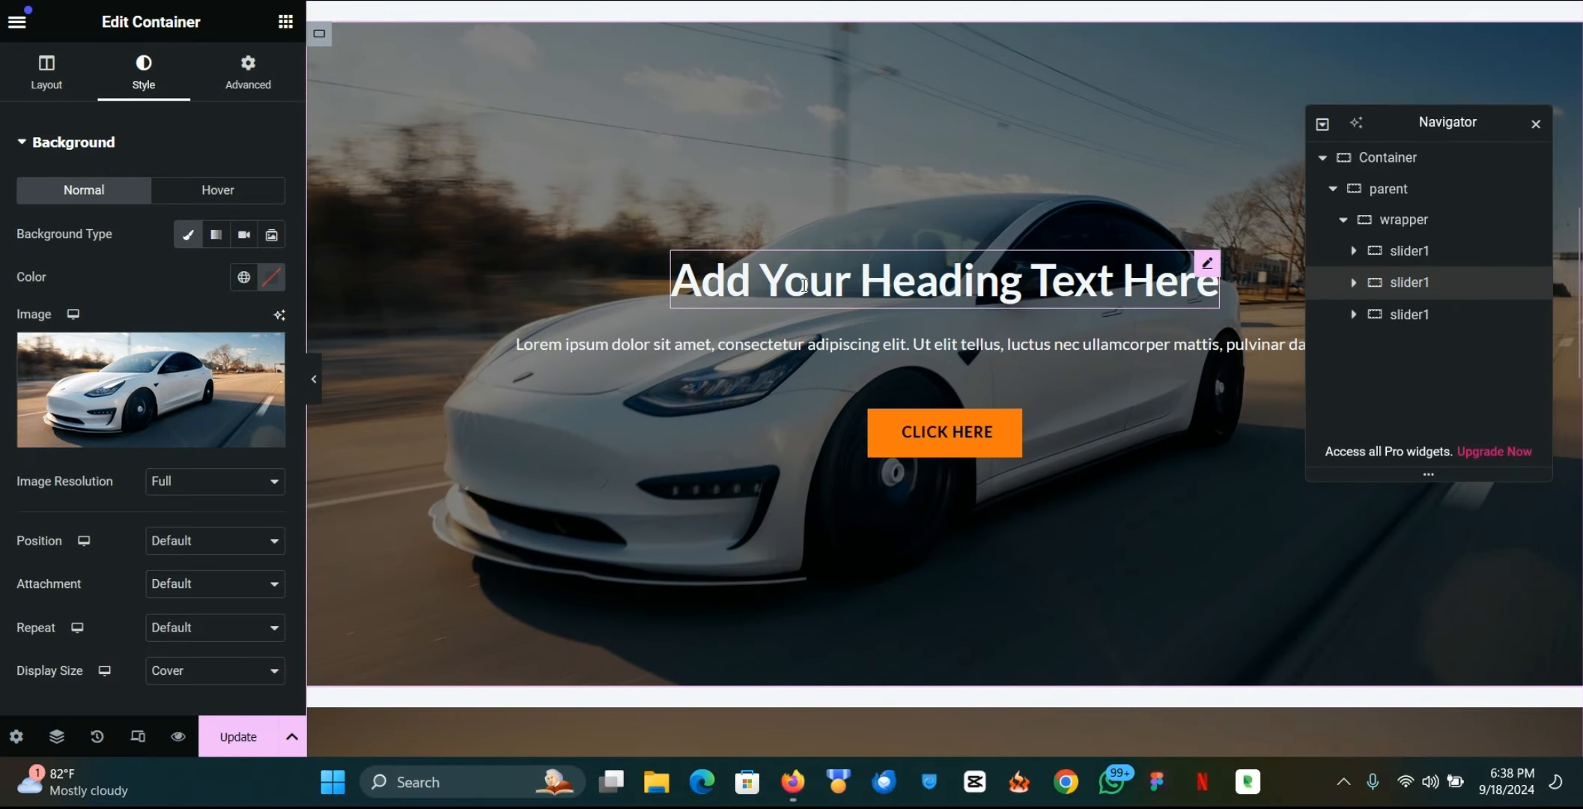
click(1211, 266)
triple_click(181, 226)
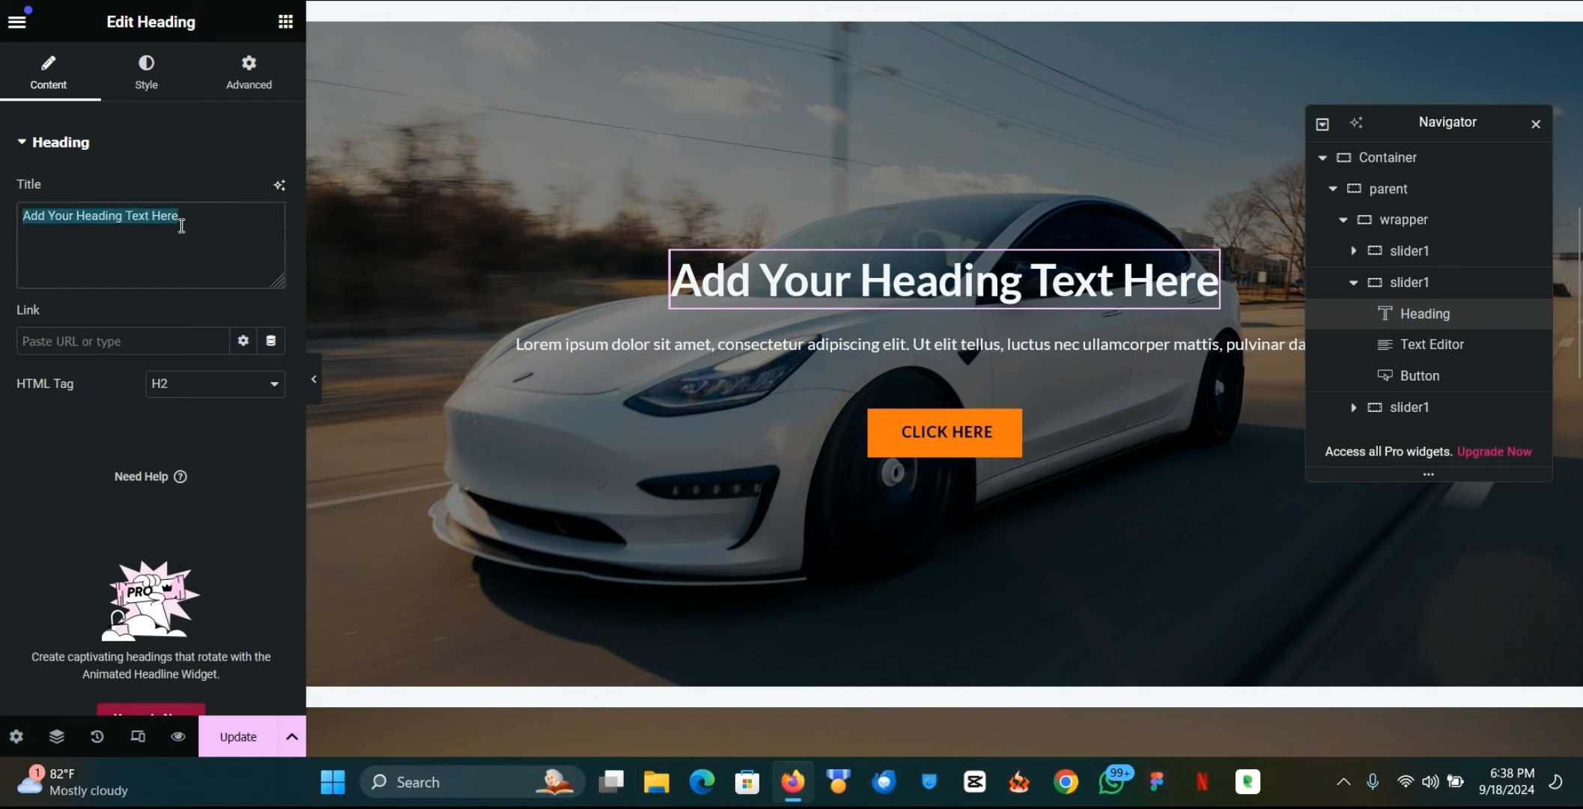
text(Sl)
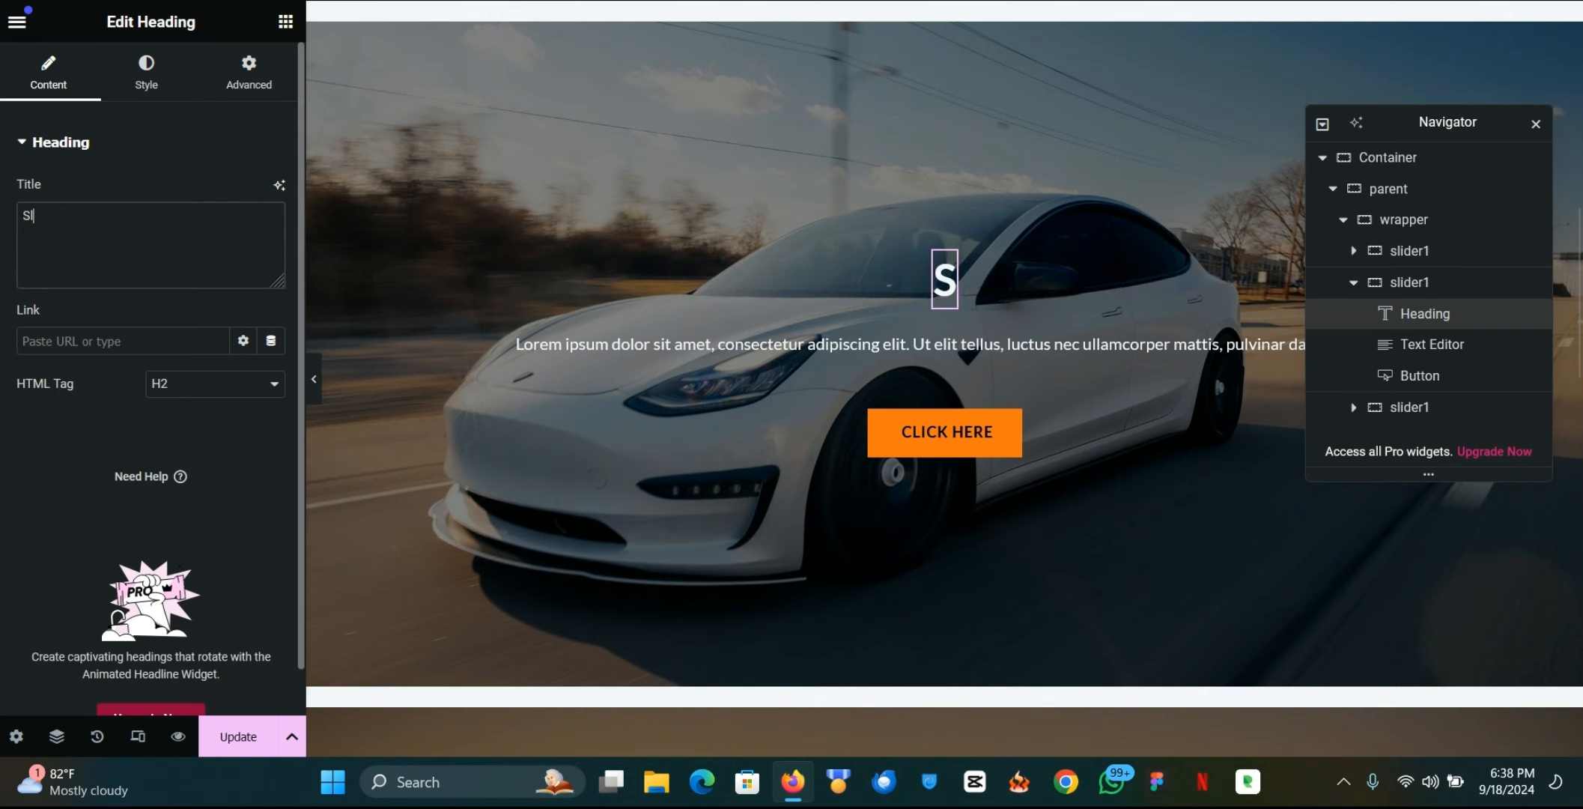
text(ider 2)
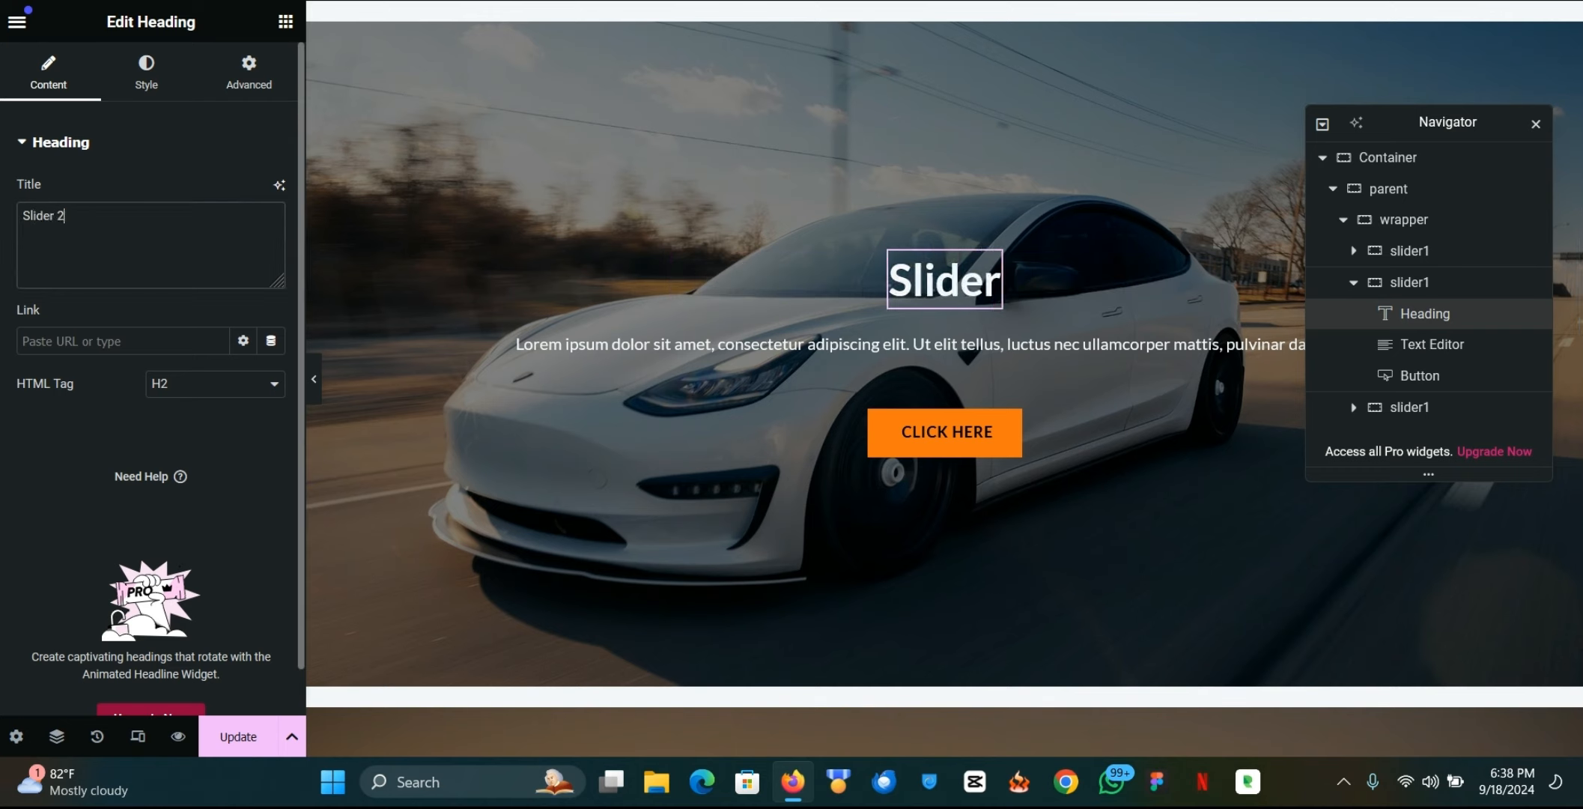
Step: Change the third slide's heading to "Slider 3" and replace its background image with the white bus
scroll(736, 432, down, 5)
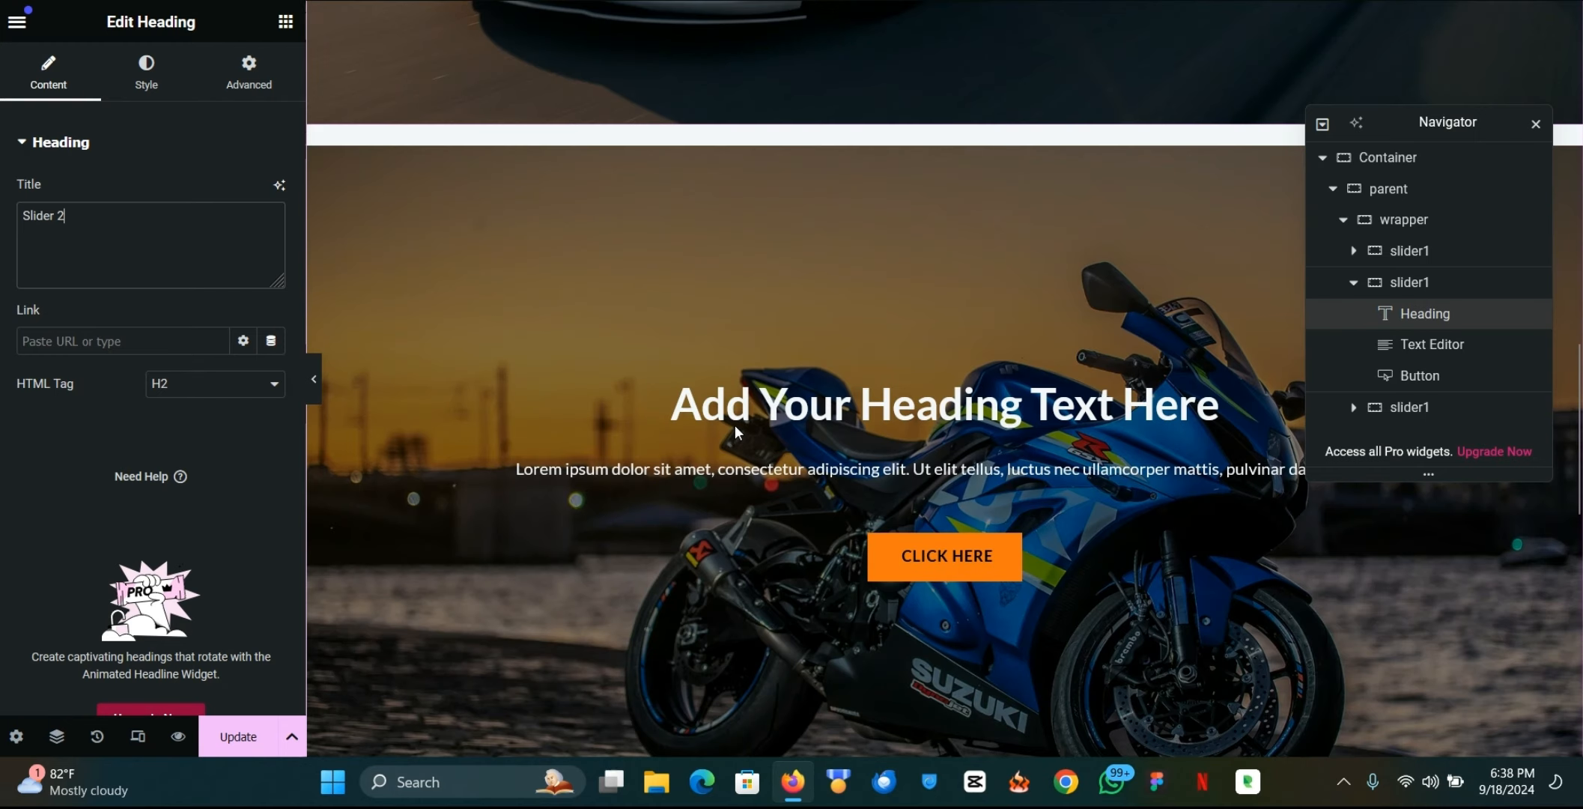
click(736, 420)
double_click(148, 216)
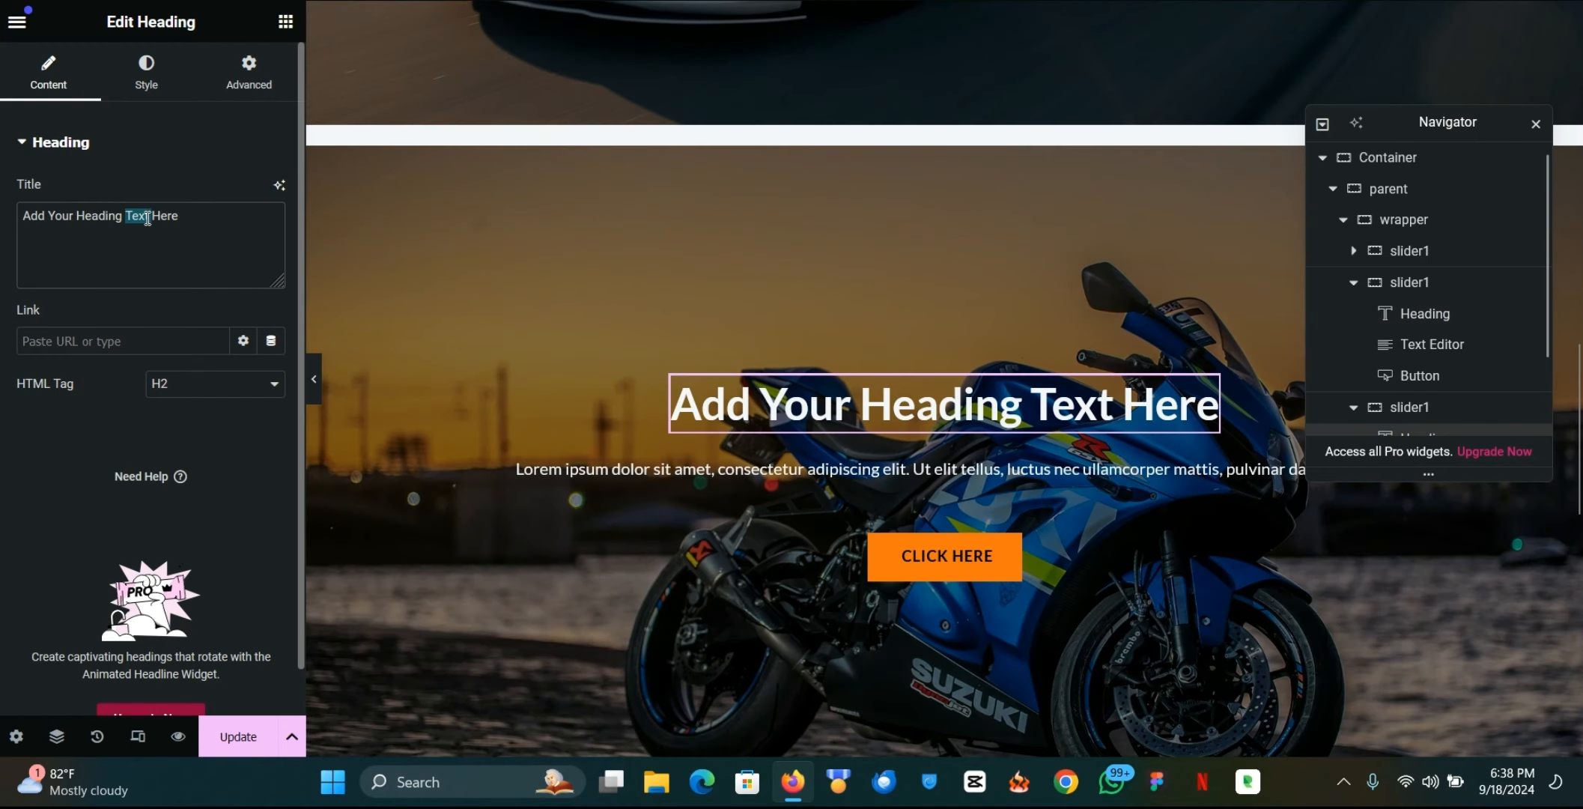
key(ctrl+a)
text(Slider)
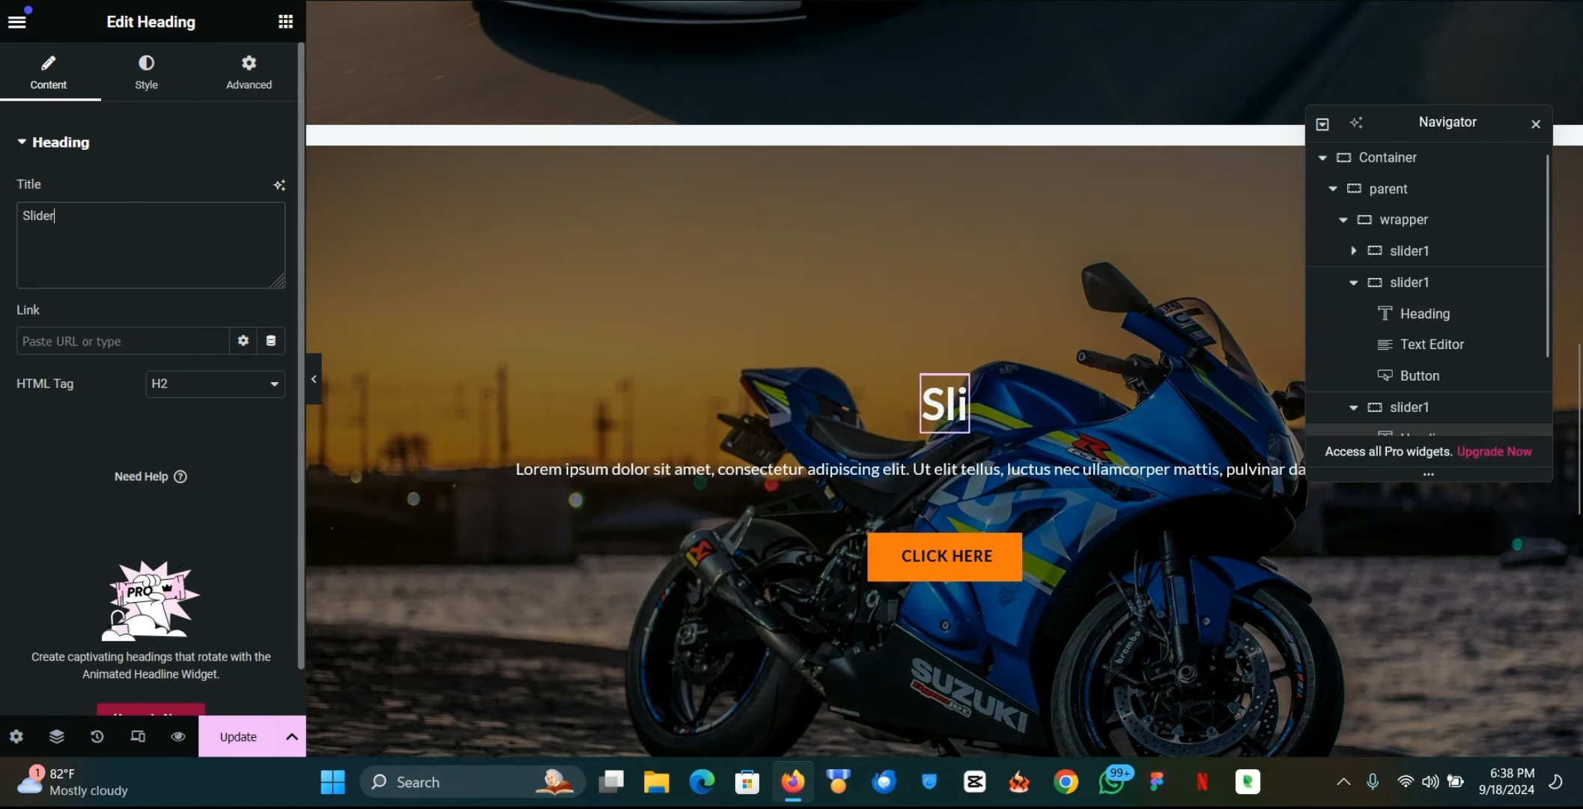
text( 3)
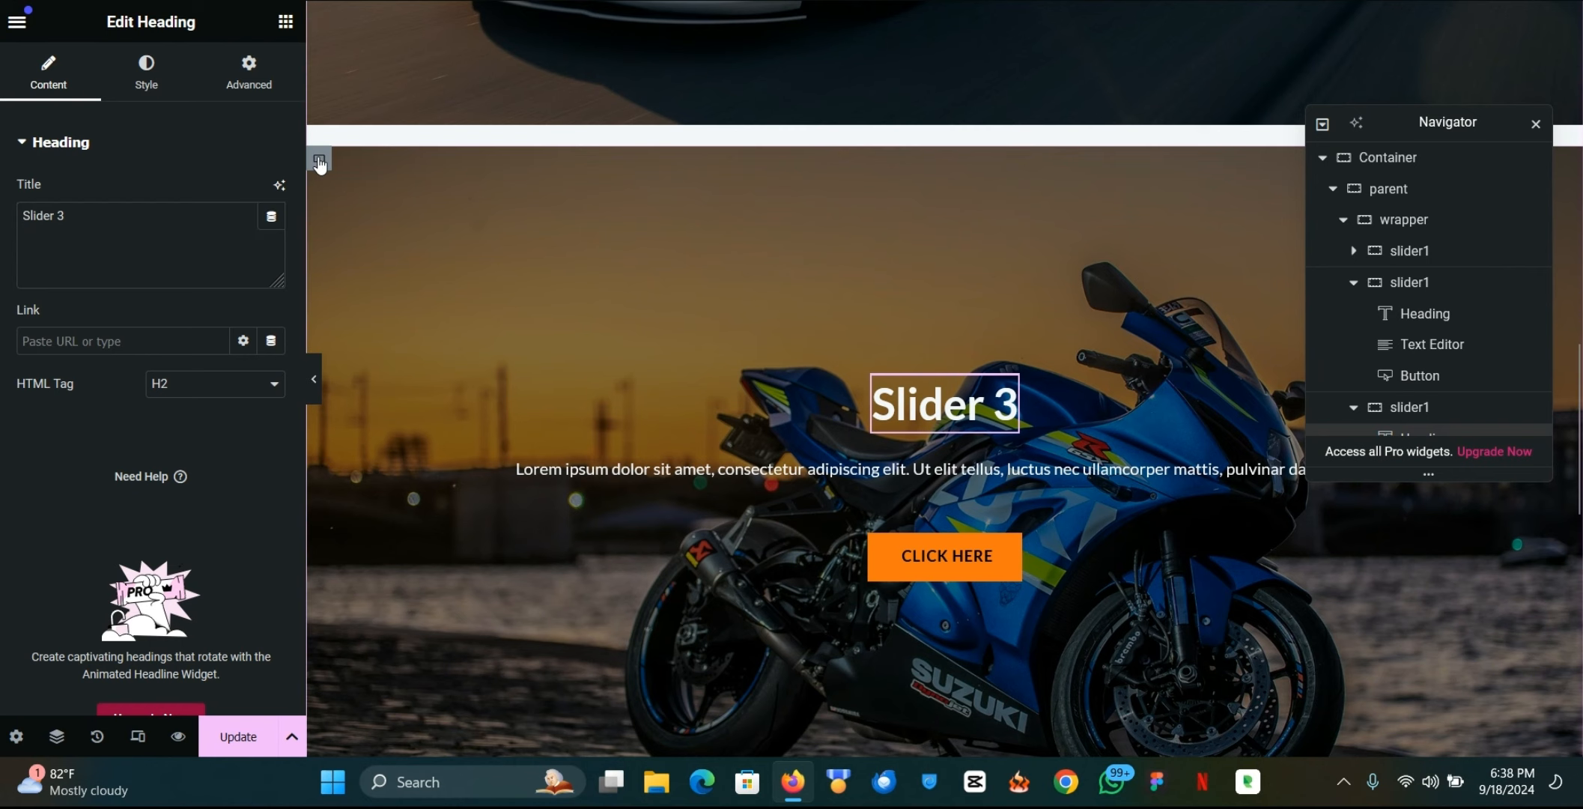
click(319, 160)
click(144, 74)
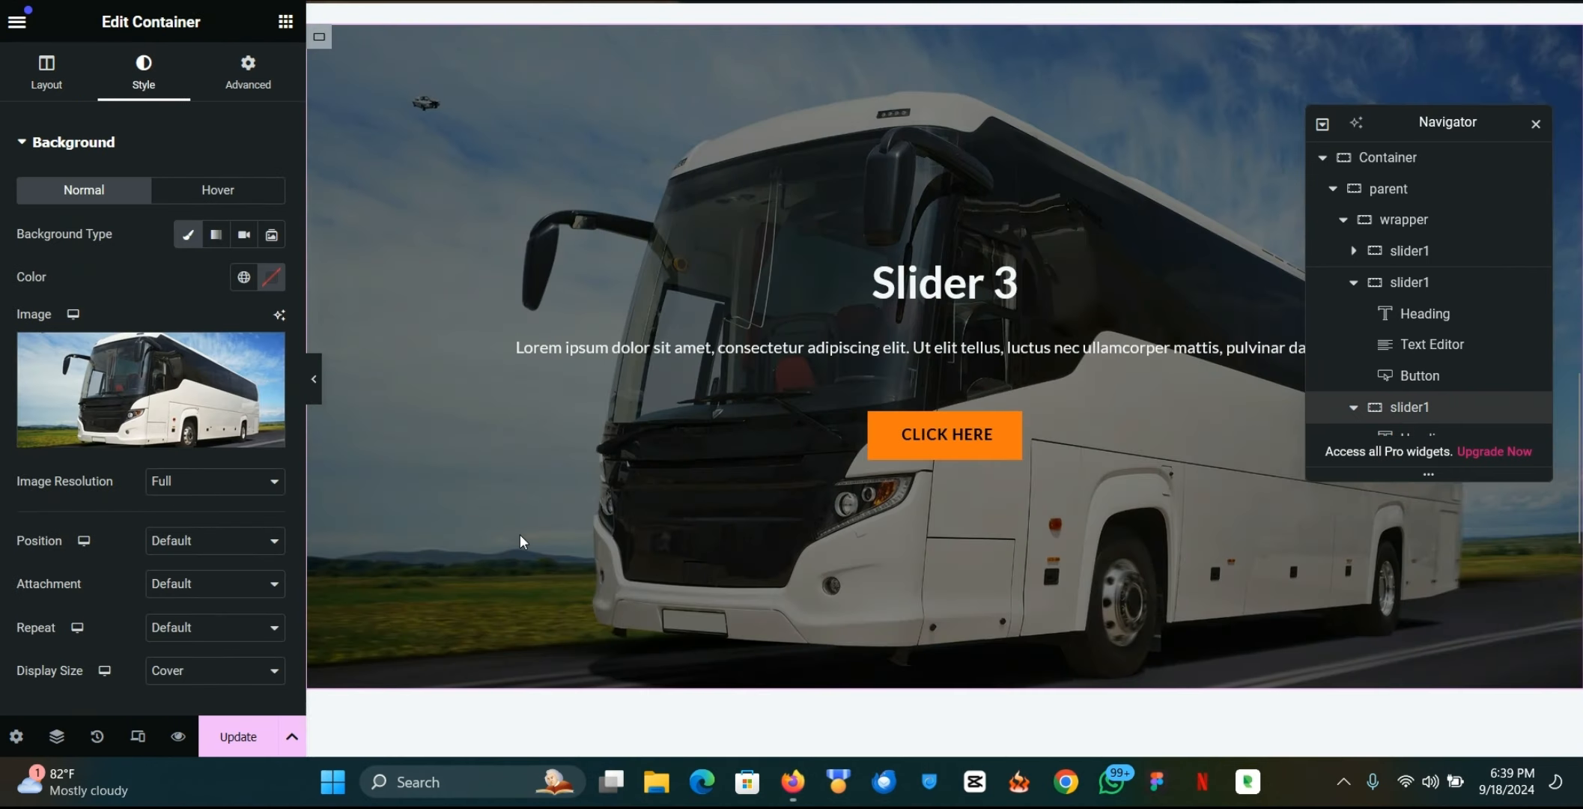
Step: Collapse the second slide's contents in the page structure and select the first slide's container
scroll(665, 402, up, 6)
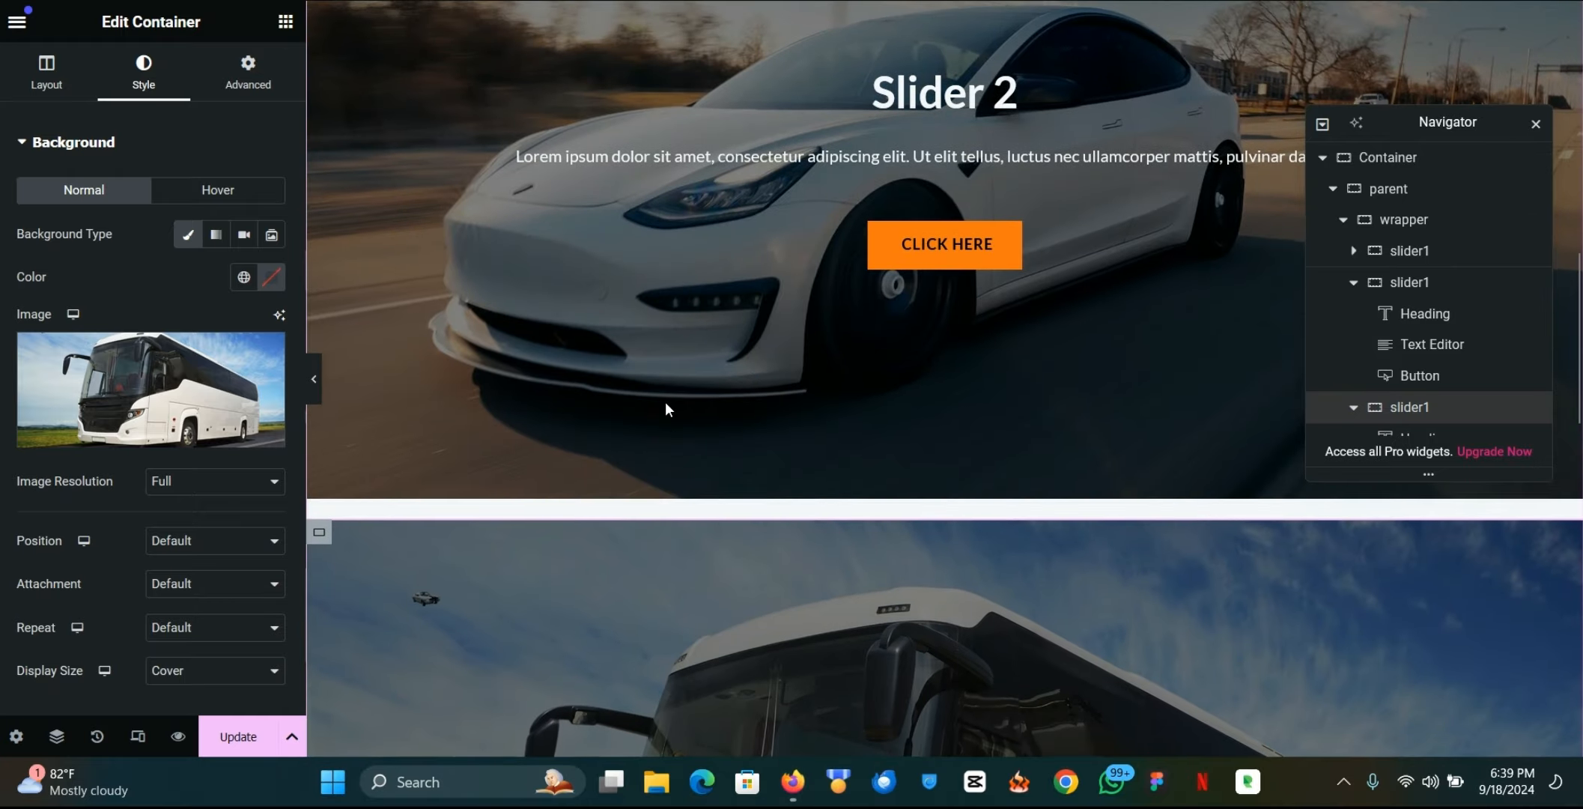
scroll(666, 402, up, 2)
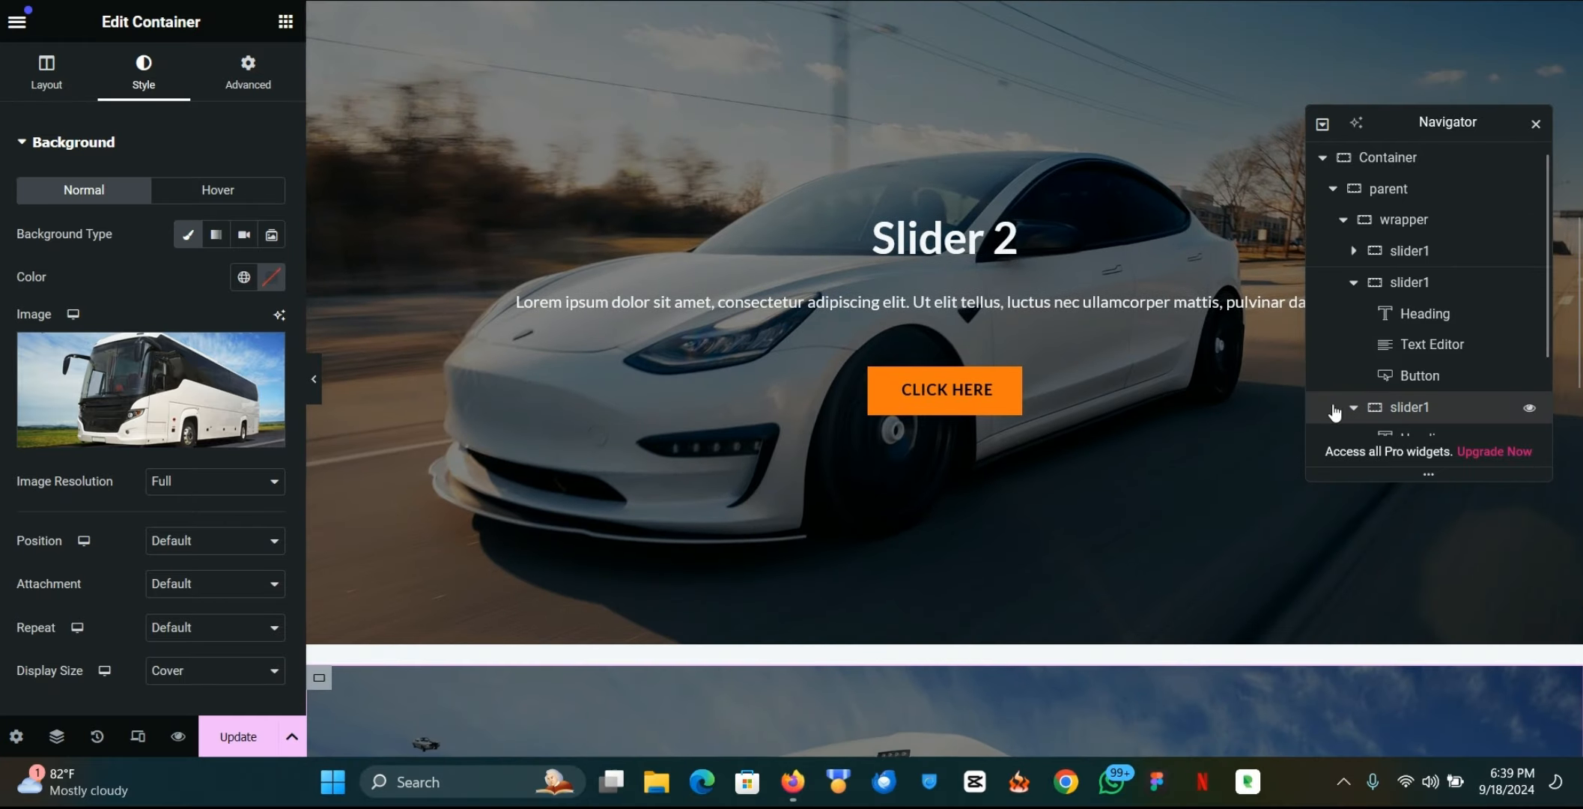
click(1354, 284)
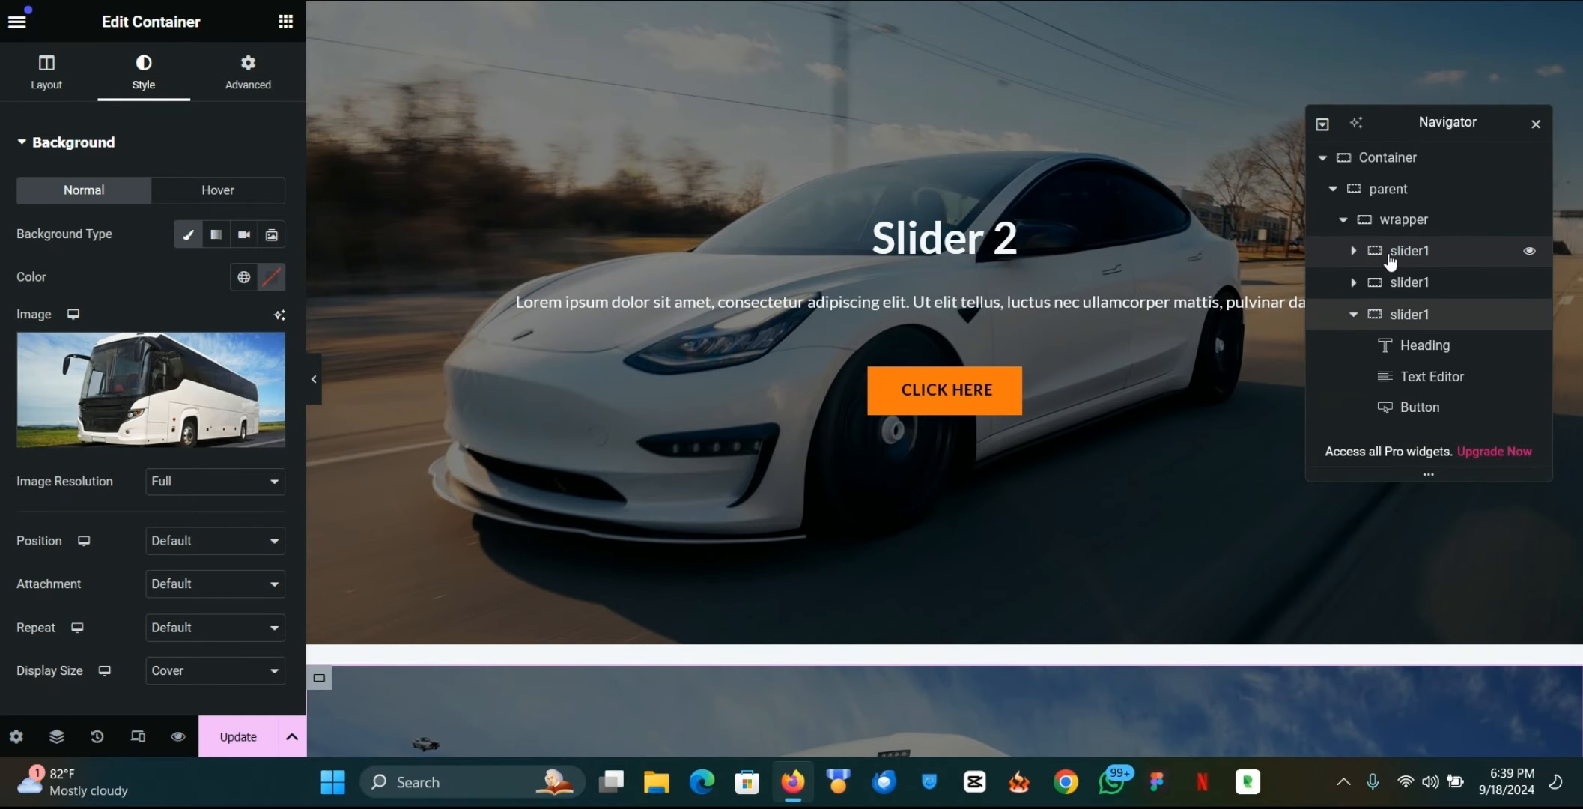
click(1389, 254)
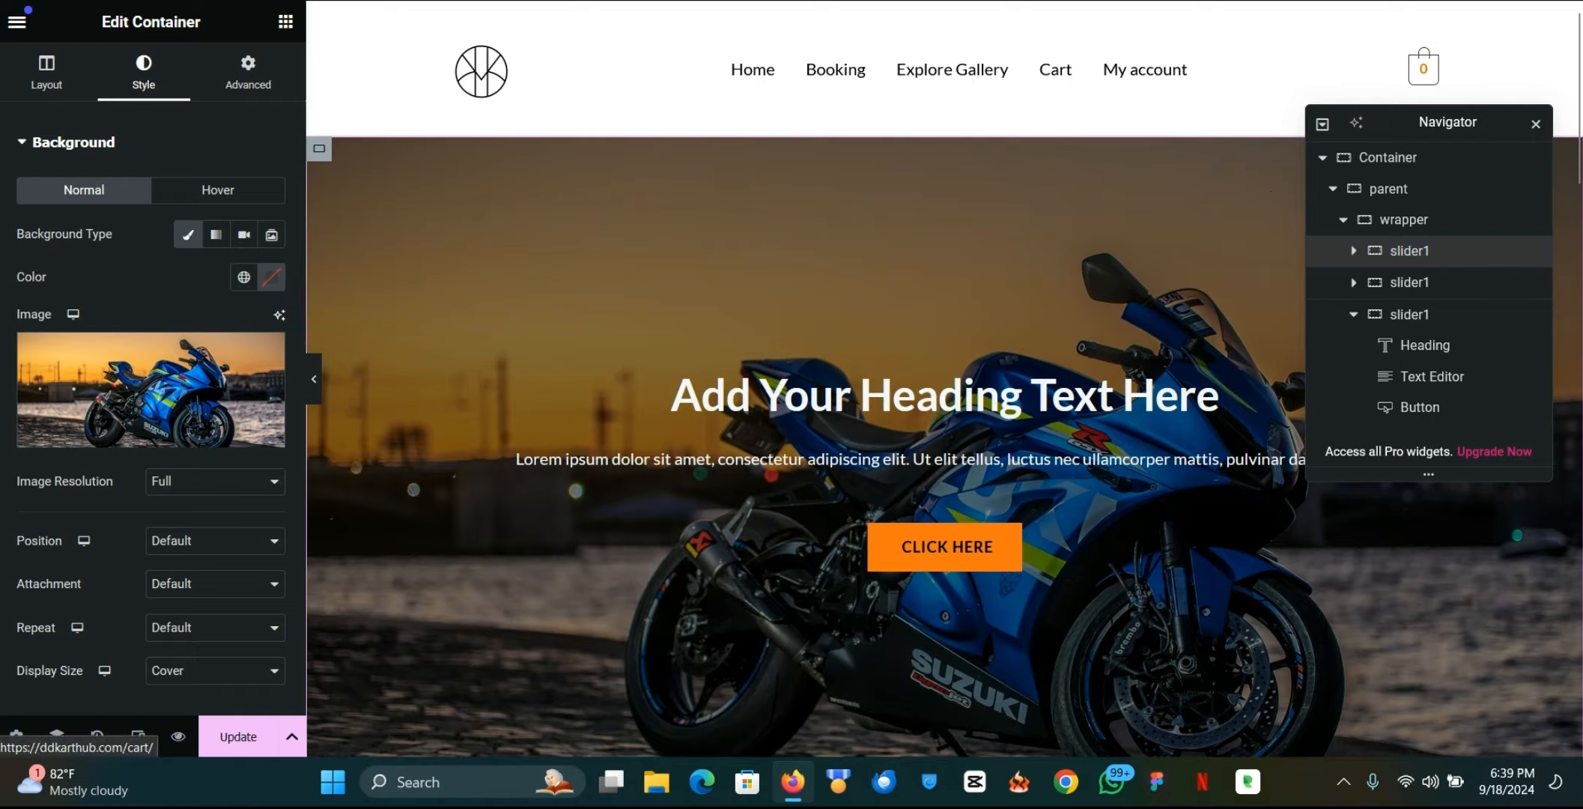
Step: Copy the class name slider1 from the guide's structure listing and return to the page editor
click(846, 2)
scroll(702, 395, down, 1)
scroll(702, 395, up, 1)
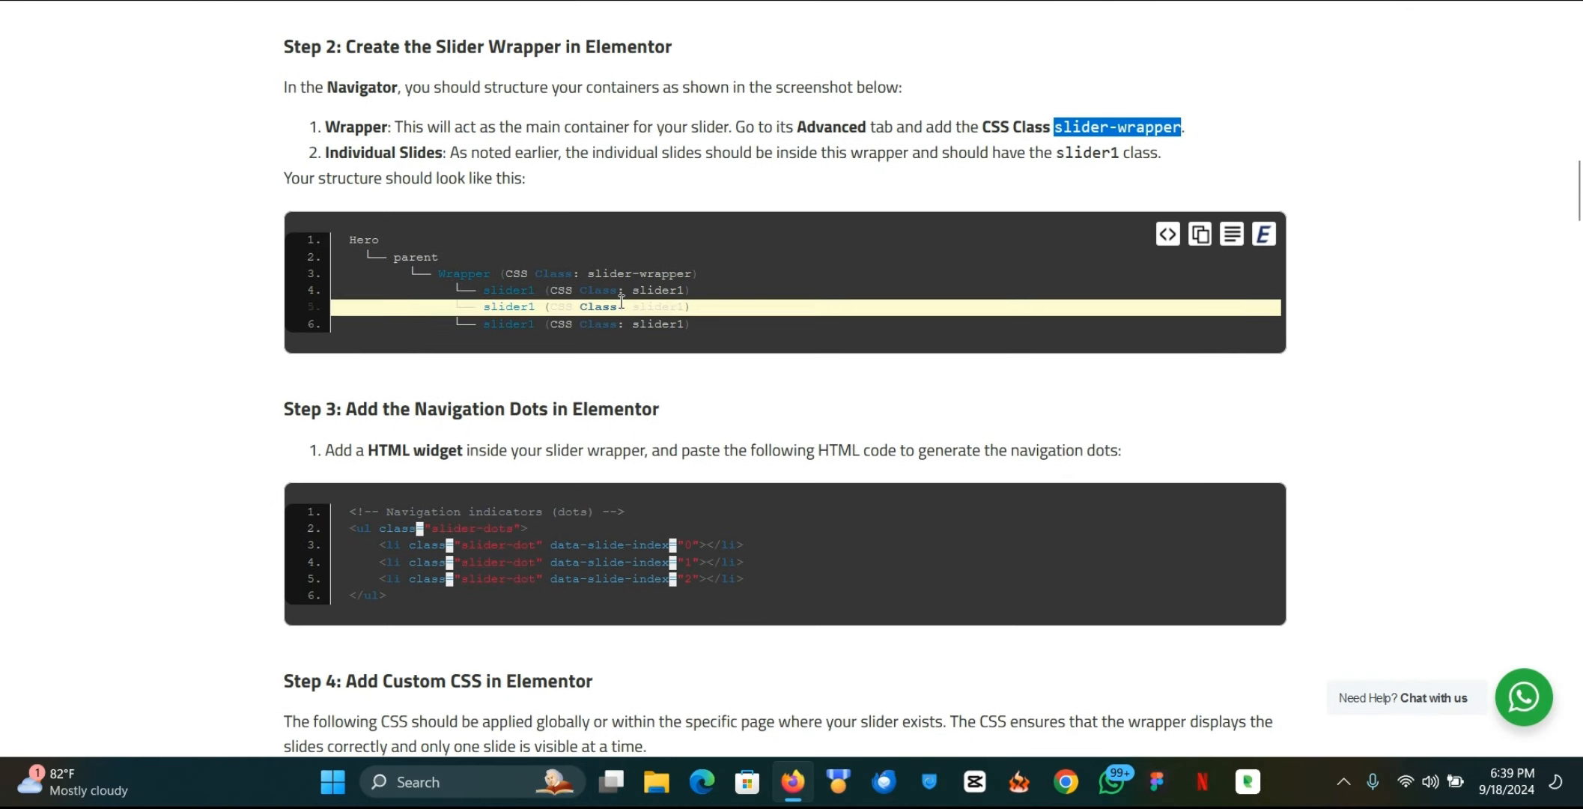
drag(636, 292, 678, 295)
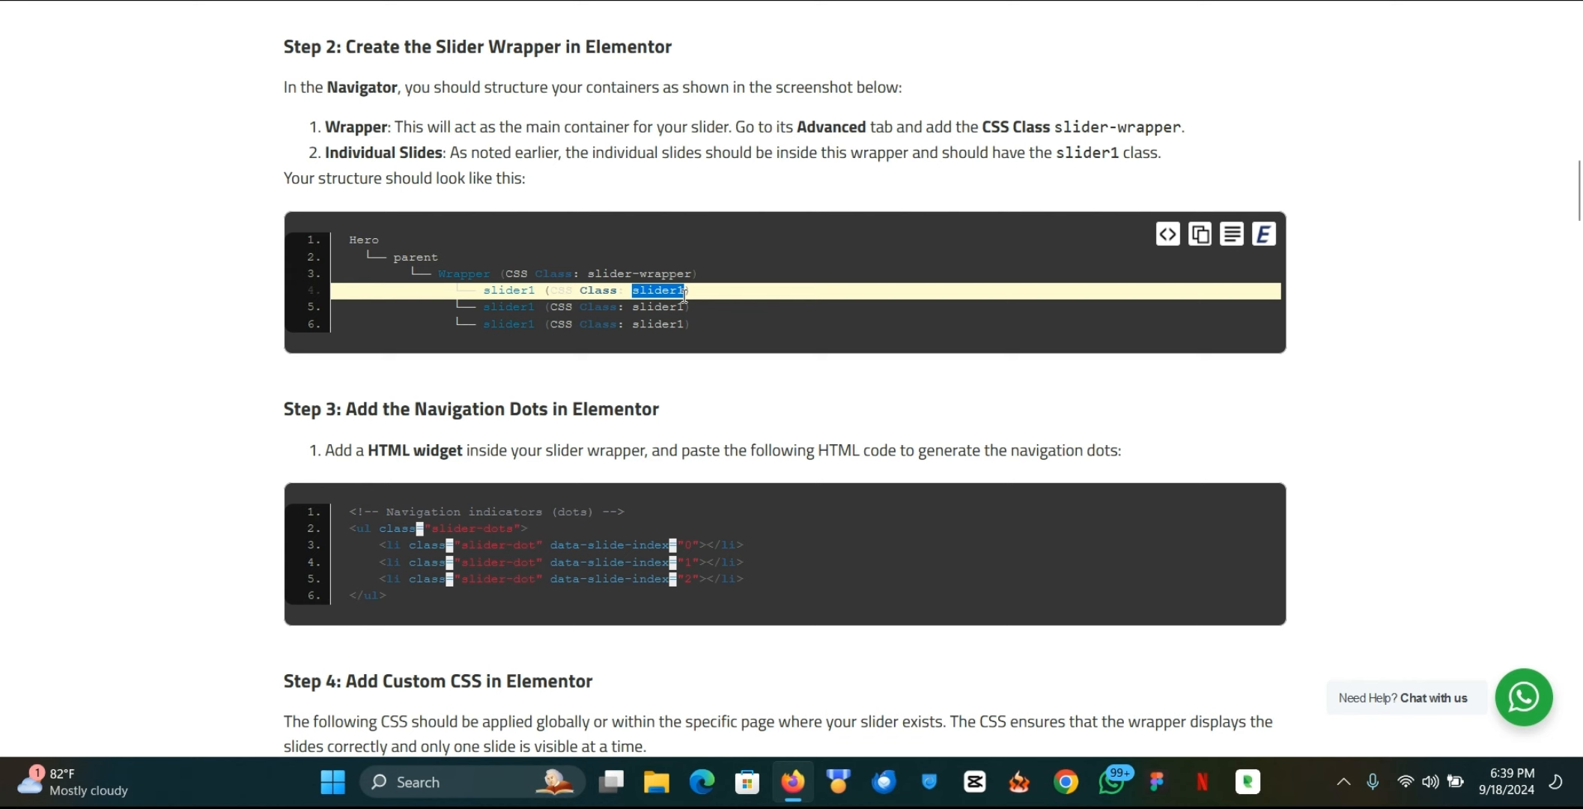
click(869, 3)
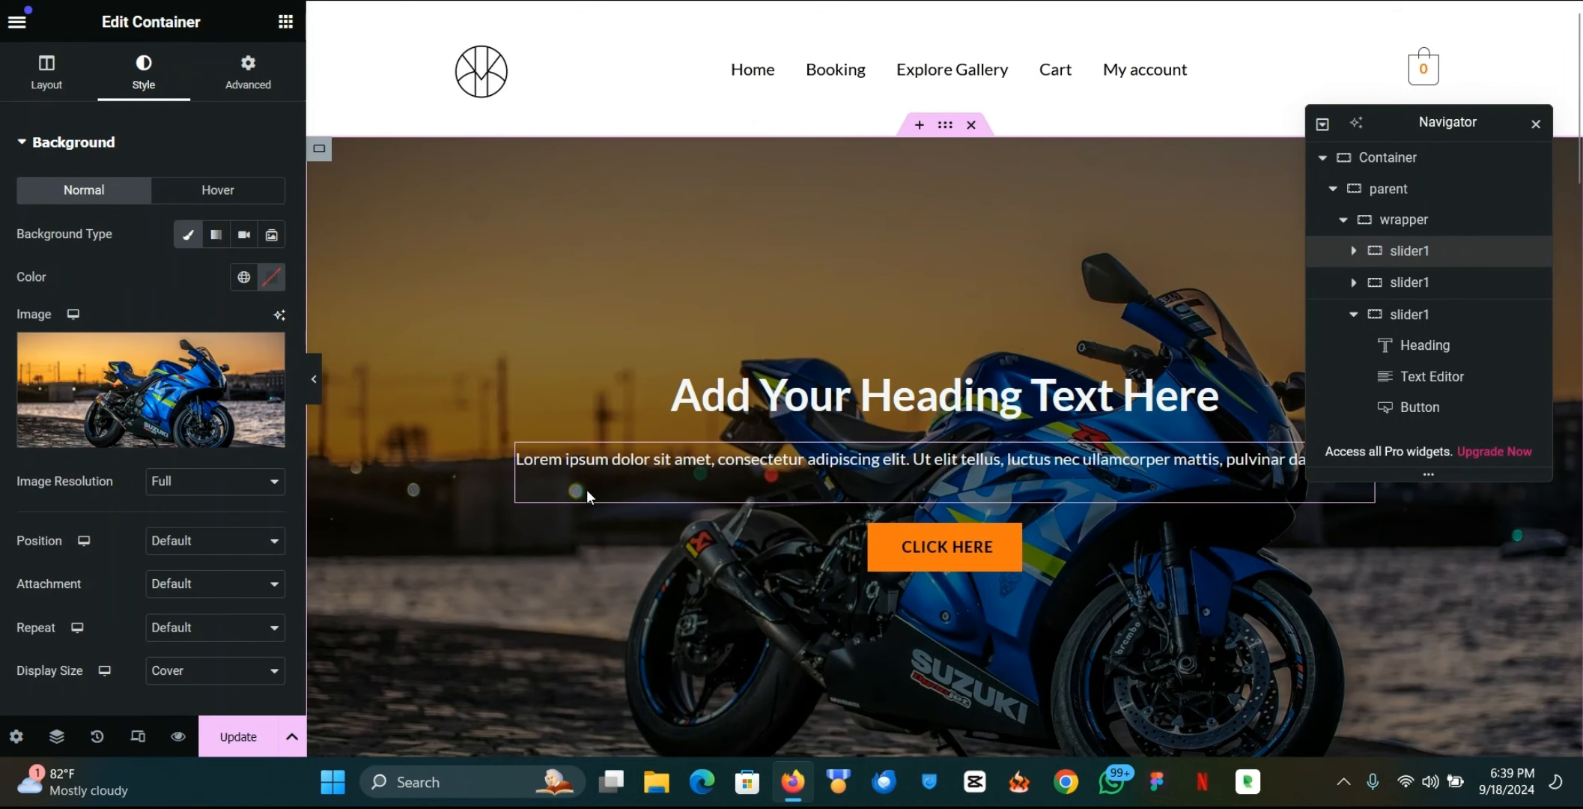
Step: Collapse the third slide in the page structure and open the first slide's advanced settings at CSS Classes
click(1357, 314)
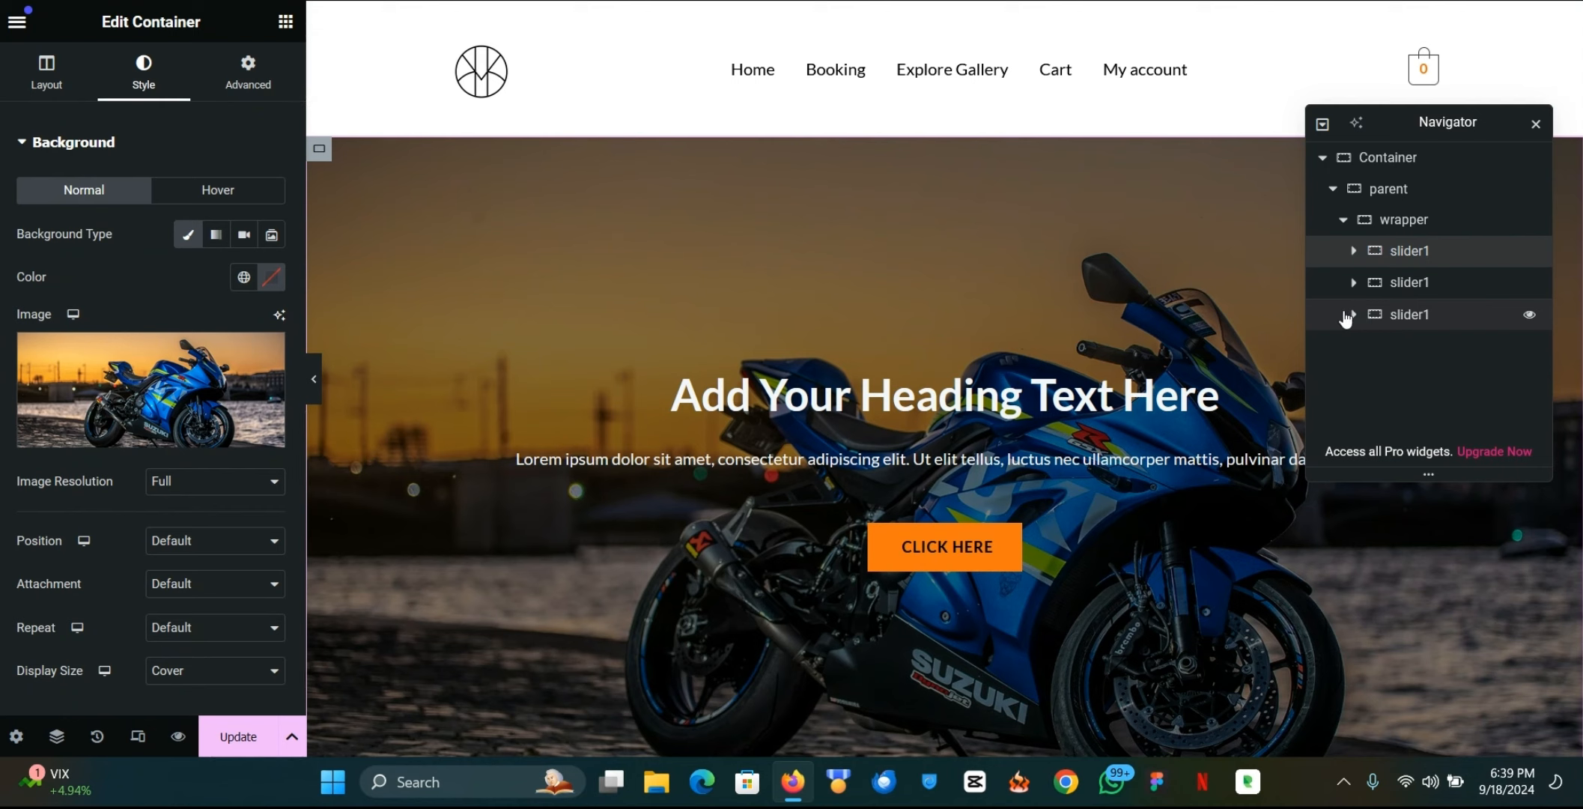
click(232, 83)
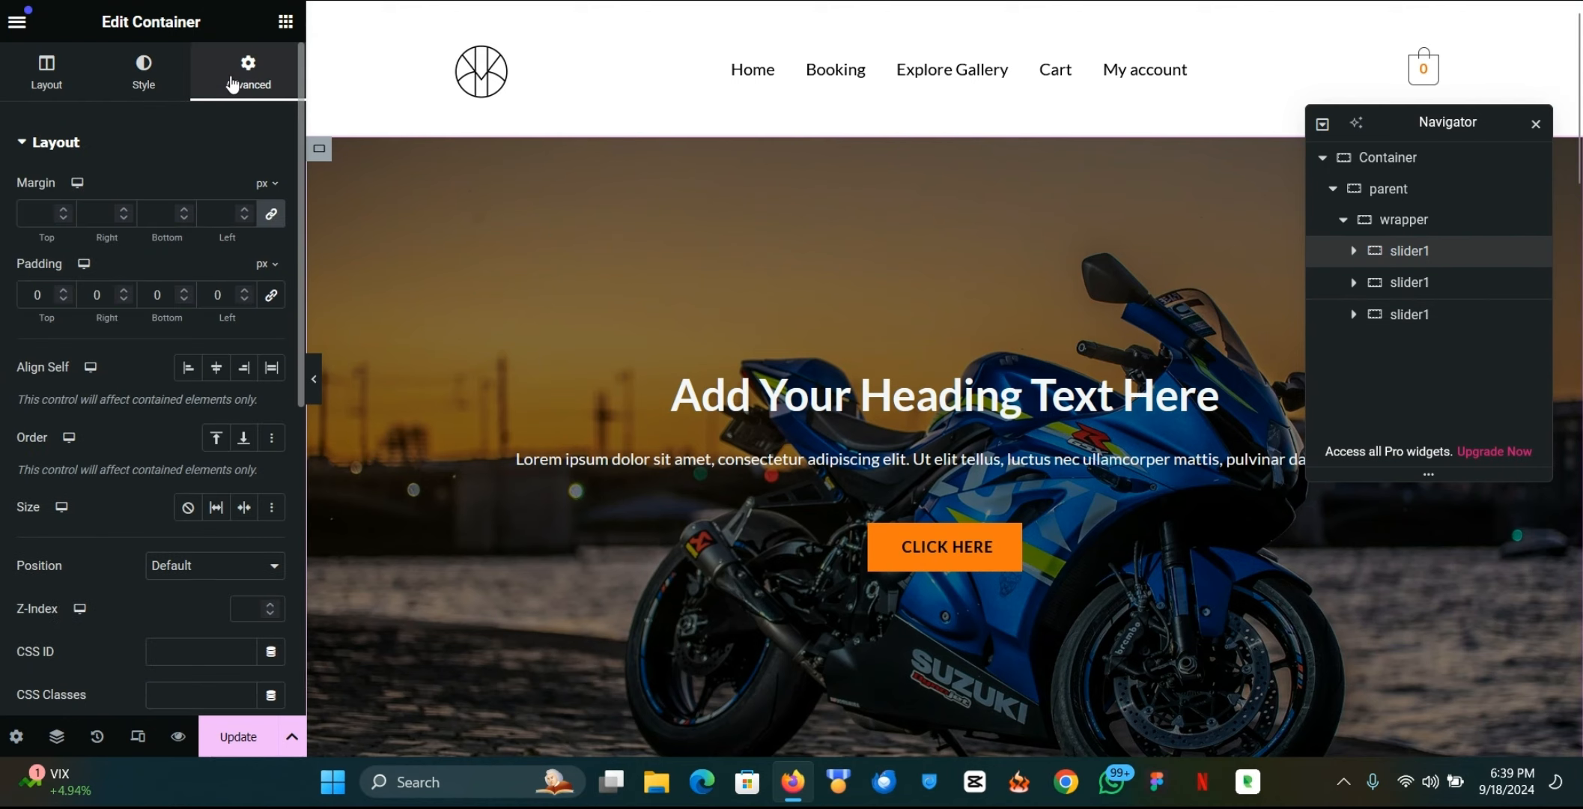
scroll(73, 377, down, 4)
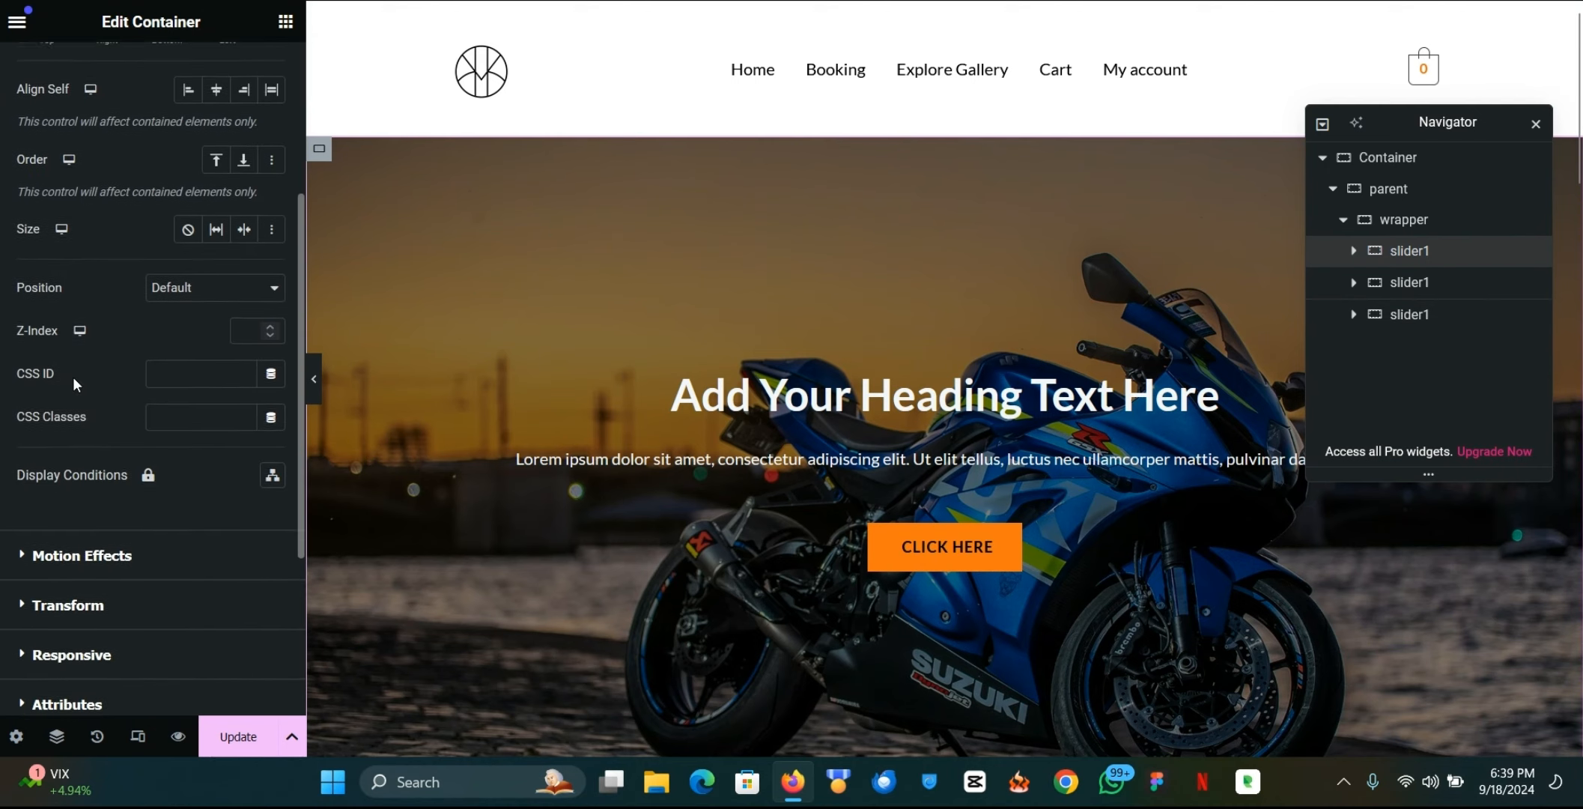
Step: Switch to the guide and examine how its custom CSS and JavaScript use the slider1 class
key(ctrl+Tab)
scroll(666, 300, down, 8)
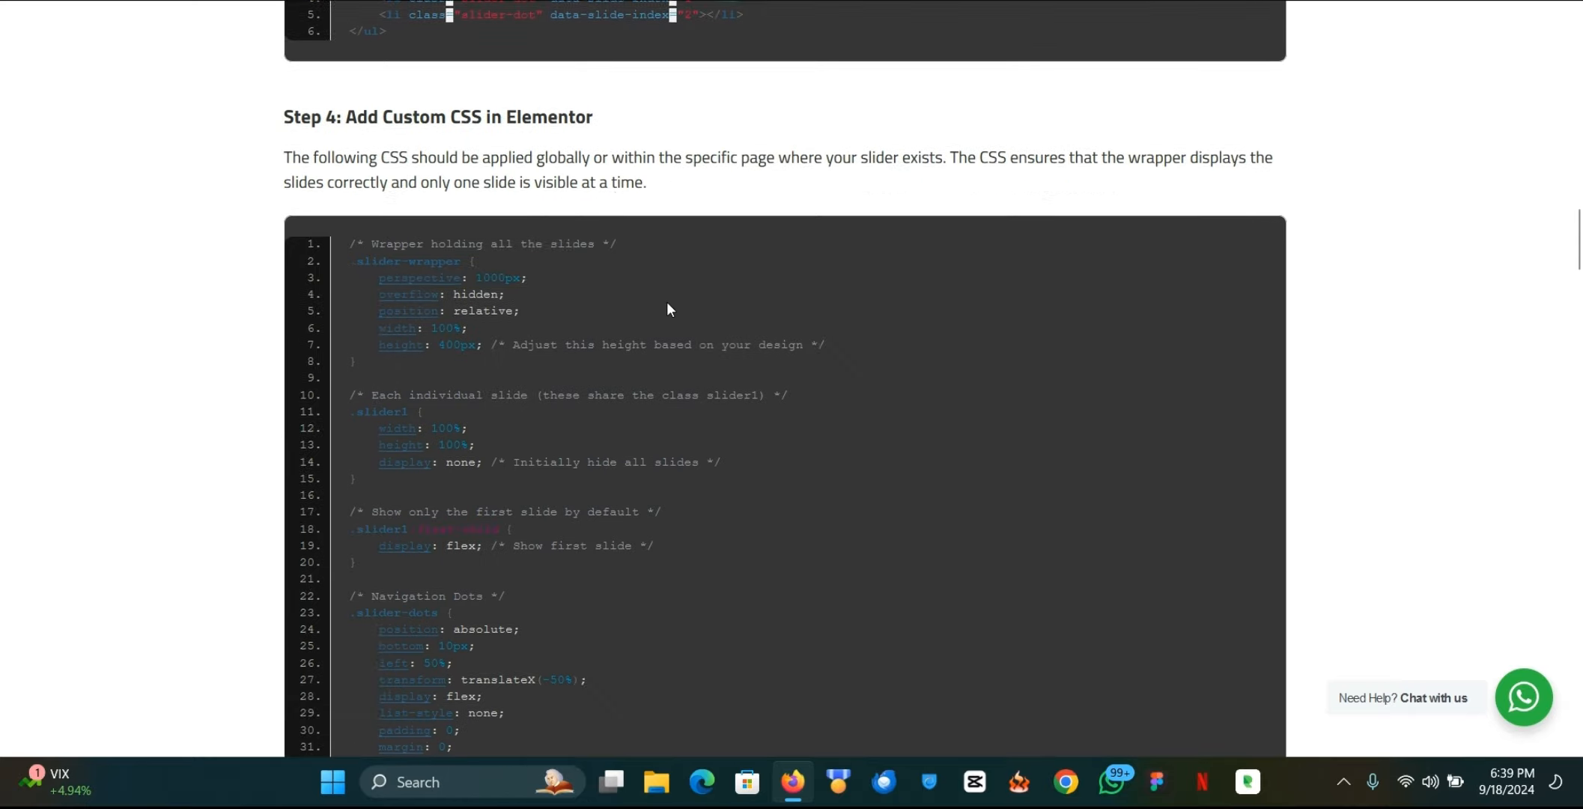
scroll(613, 197, up, 1)
scroll(538, 390, down, 4)
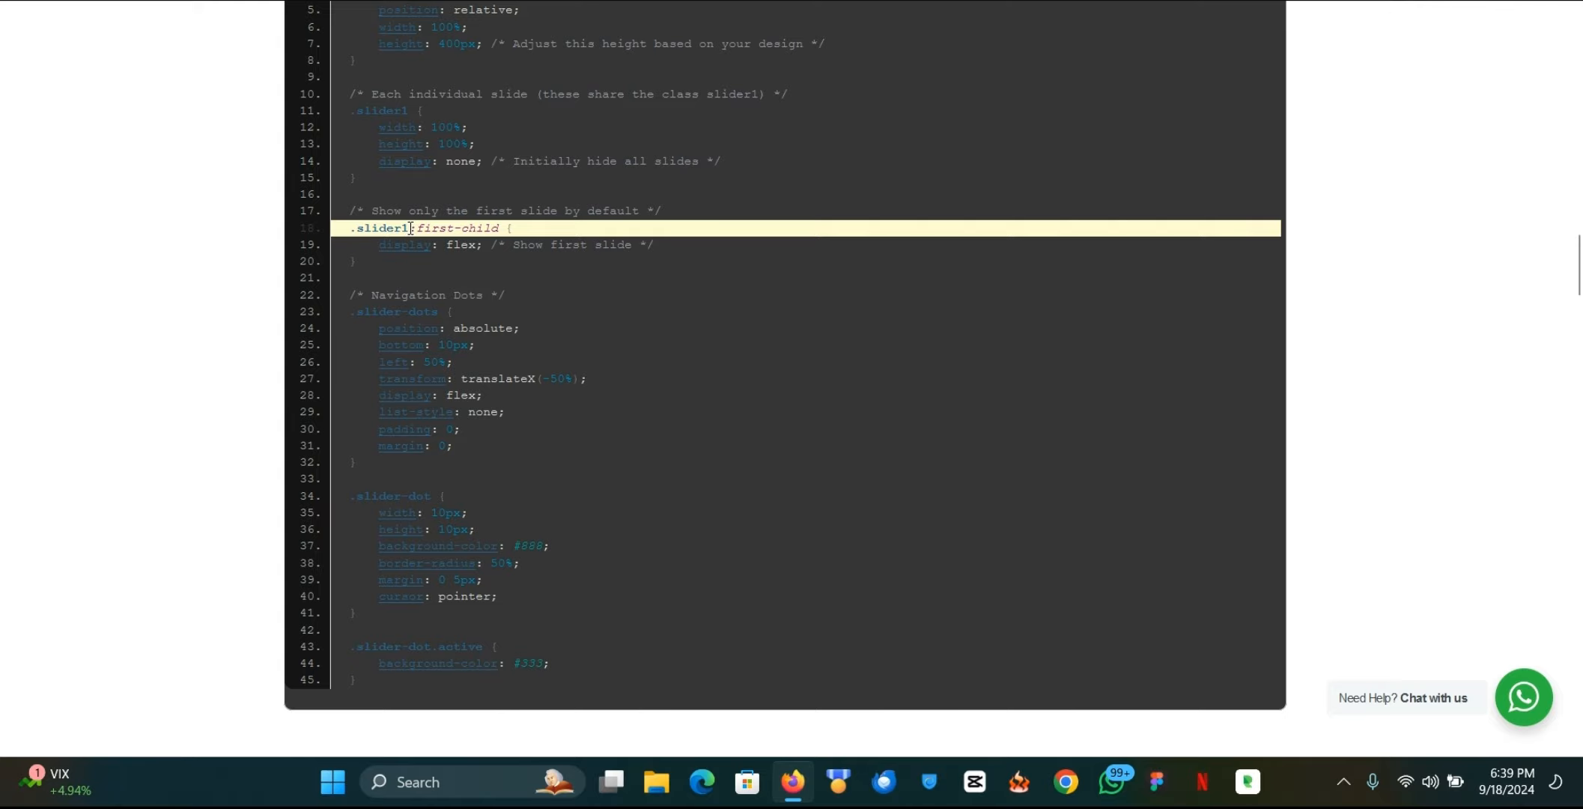
scroll(612, 343, down, 10)
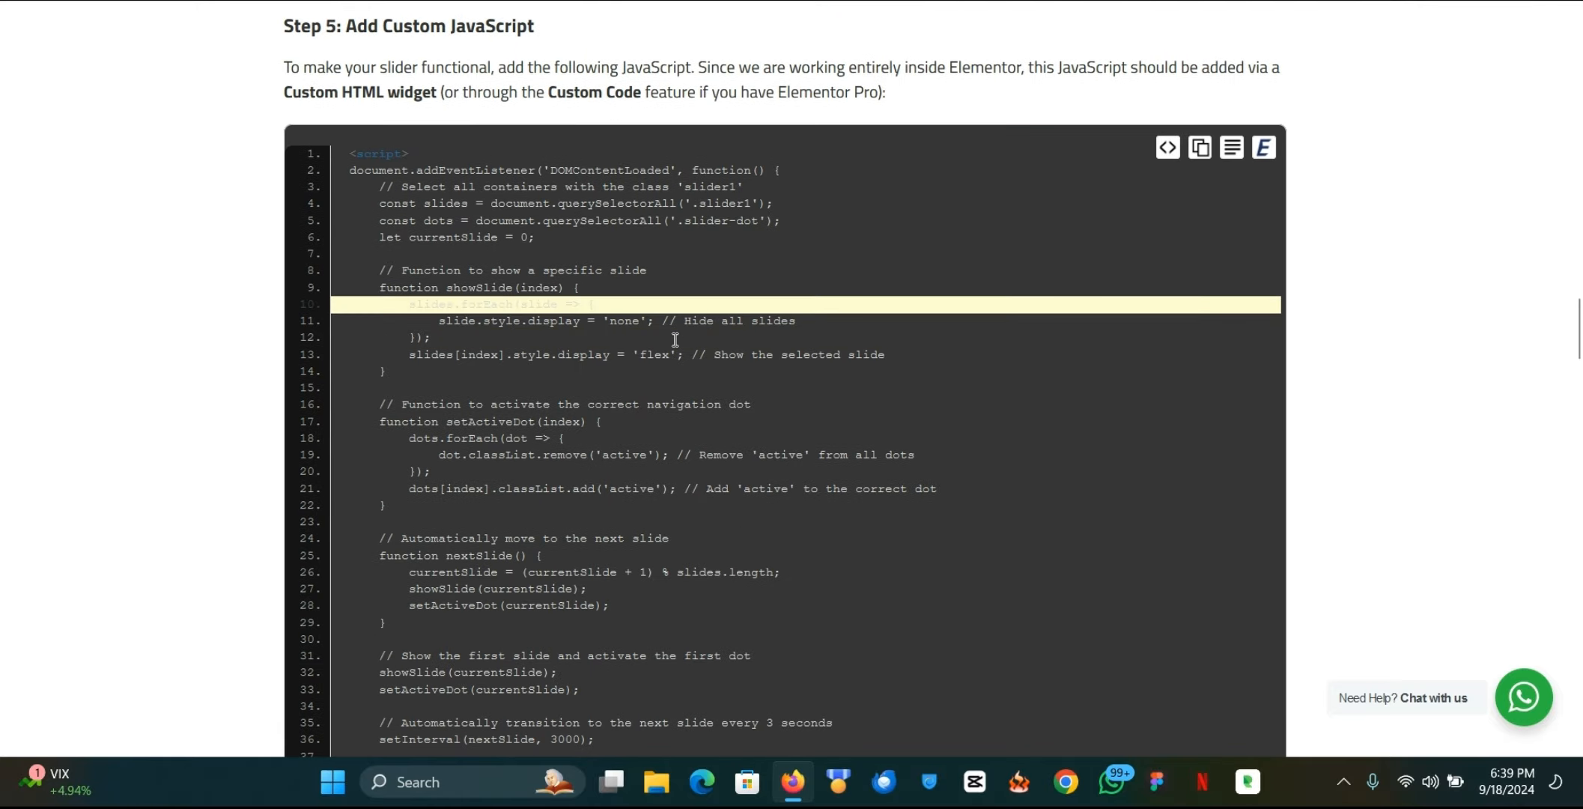
Step: Review the guide's custom CSS rules for the slider wrapper, the individual slides and the navigation dots
scroll(712, 419, up, 8)
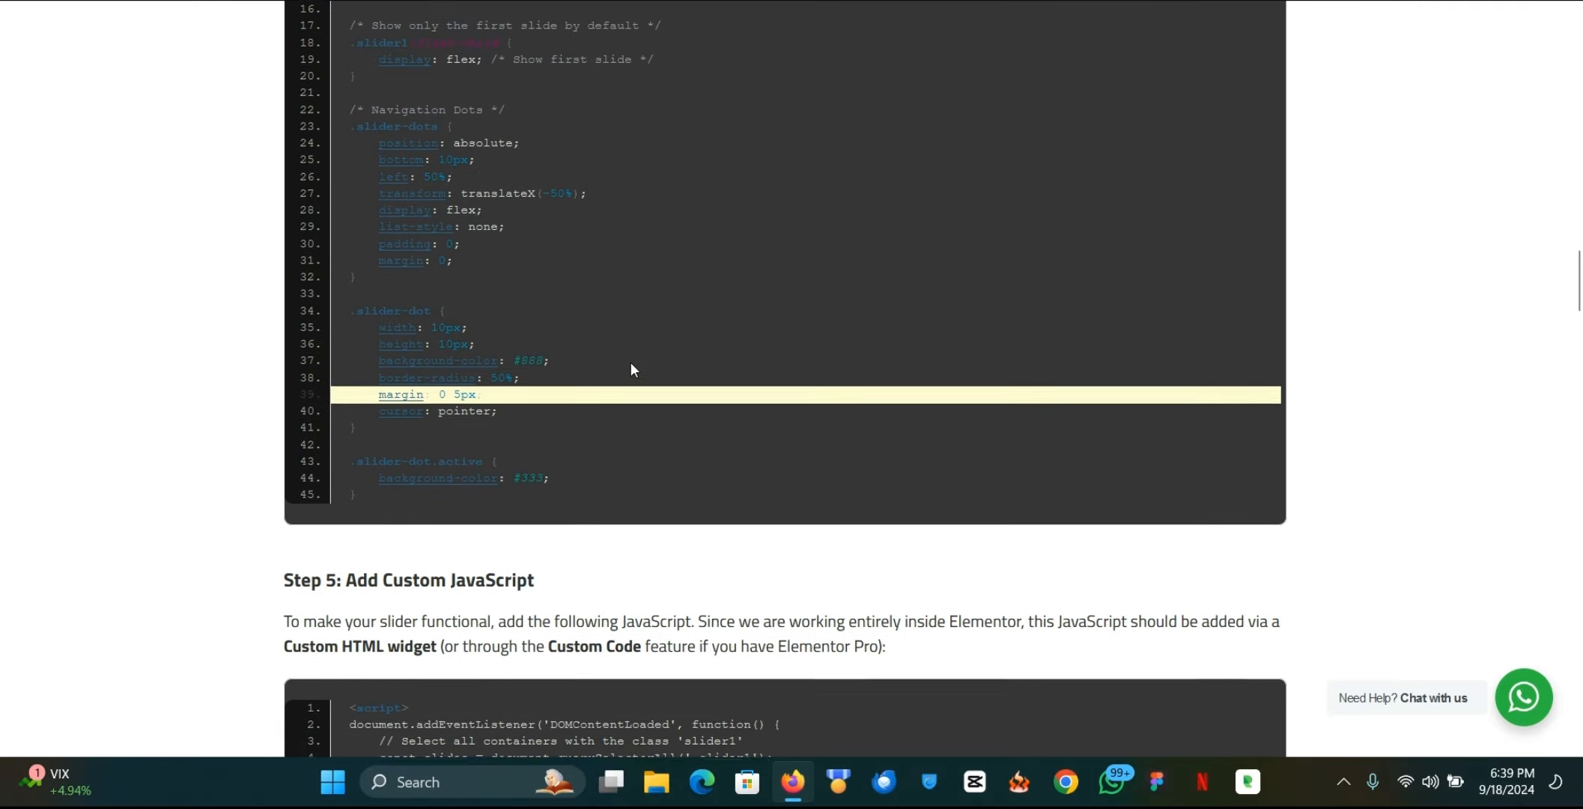
scroll(631, 368, up, 3)
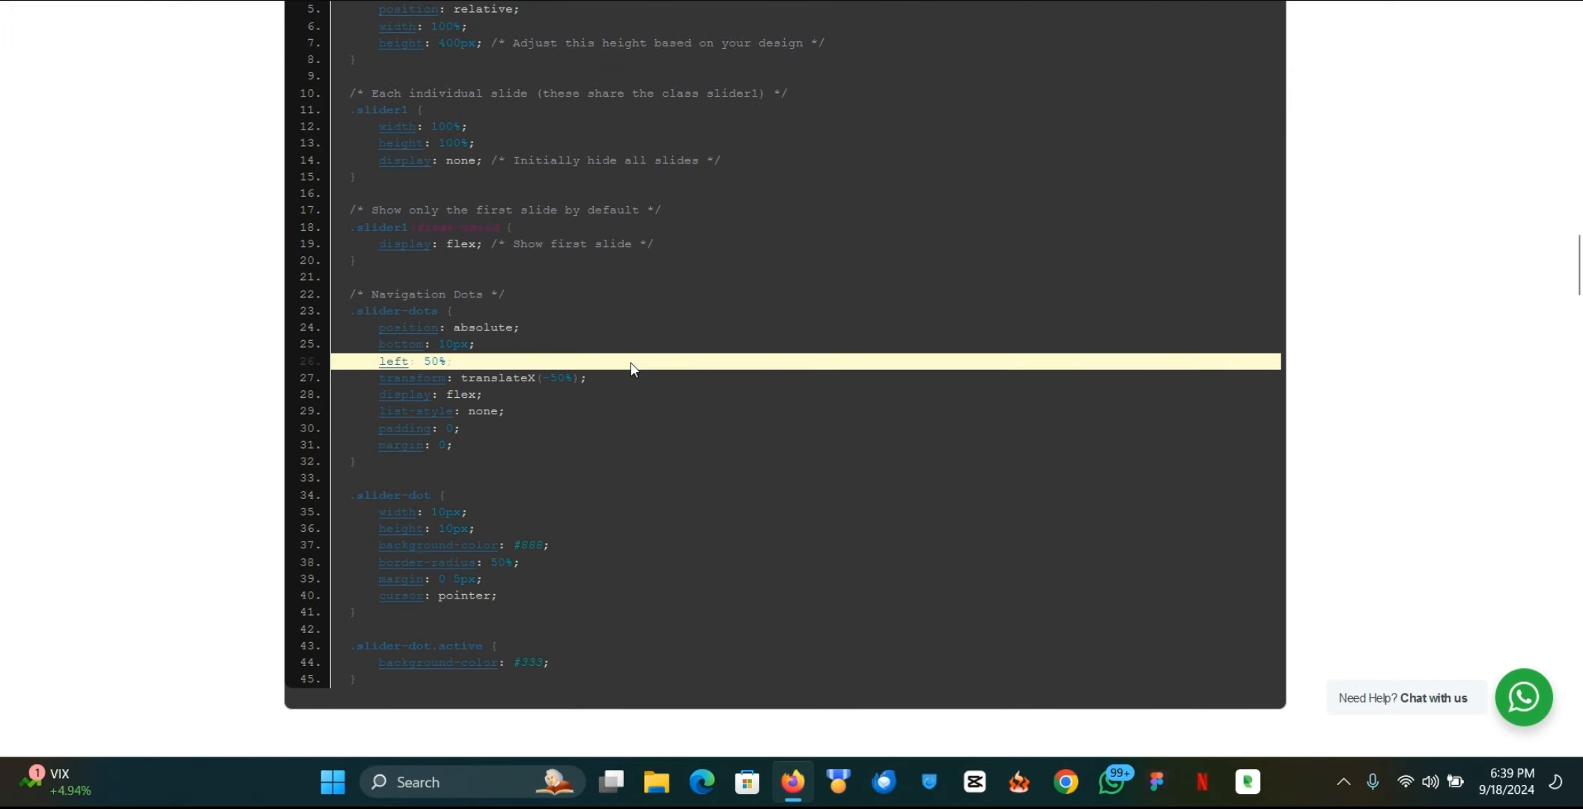
scroll(631, 362, up, 2)
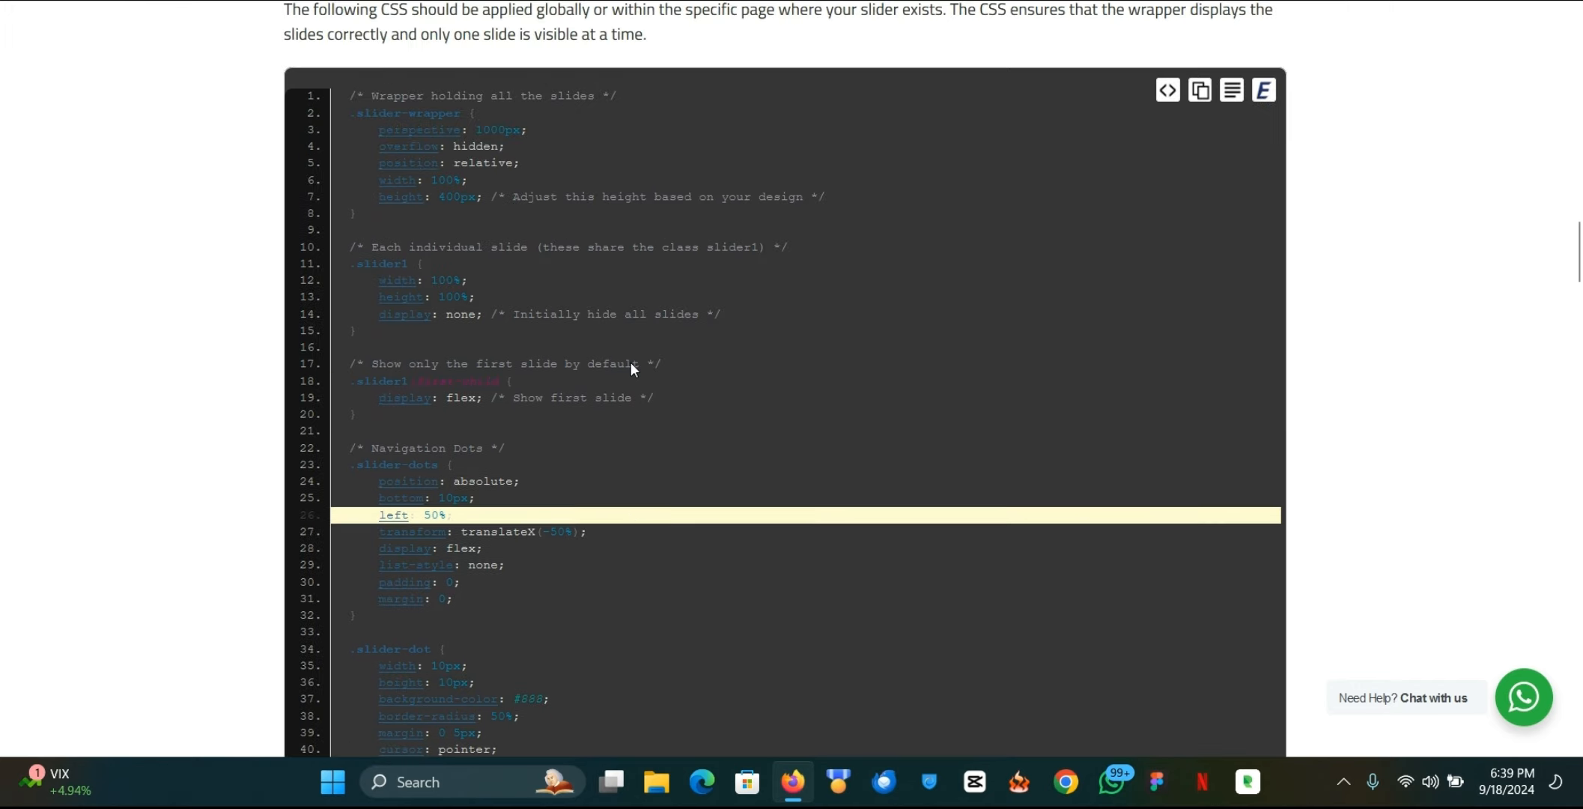
scroll(630, 362, down, 7)
scroll(631, 363, up, 2)
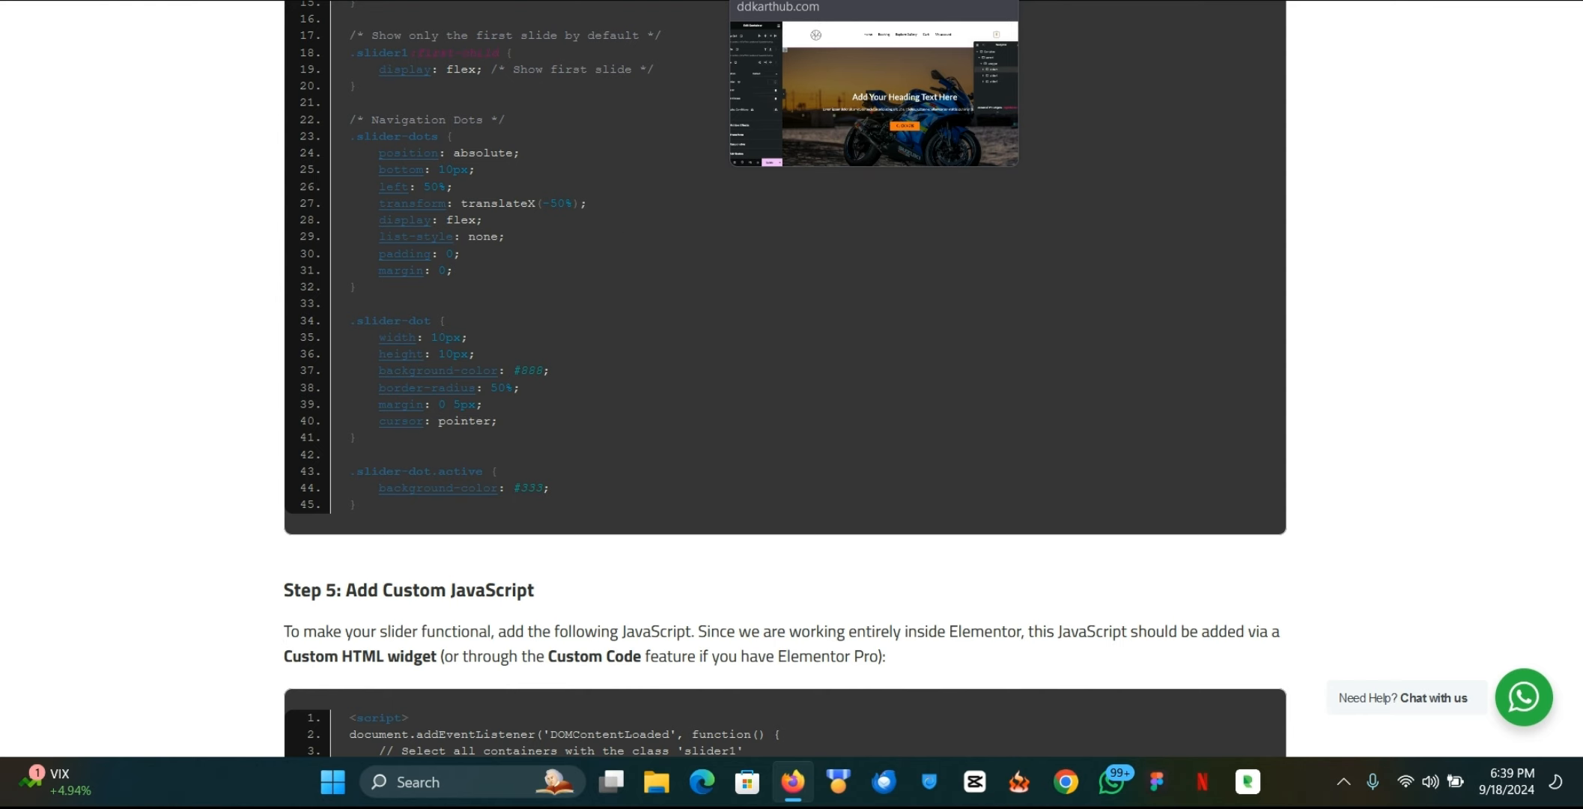
scroll(548, 374, up, 10)
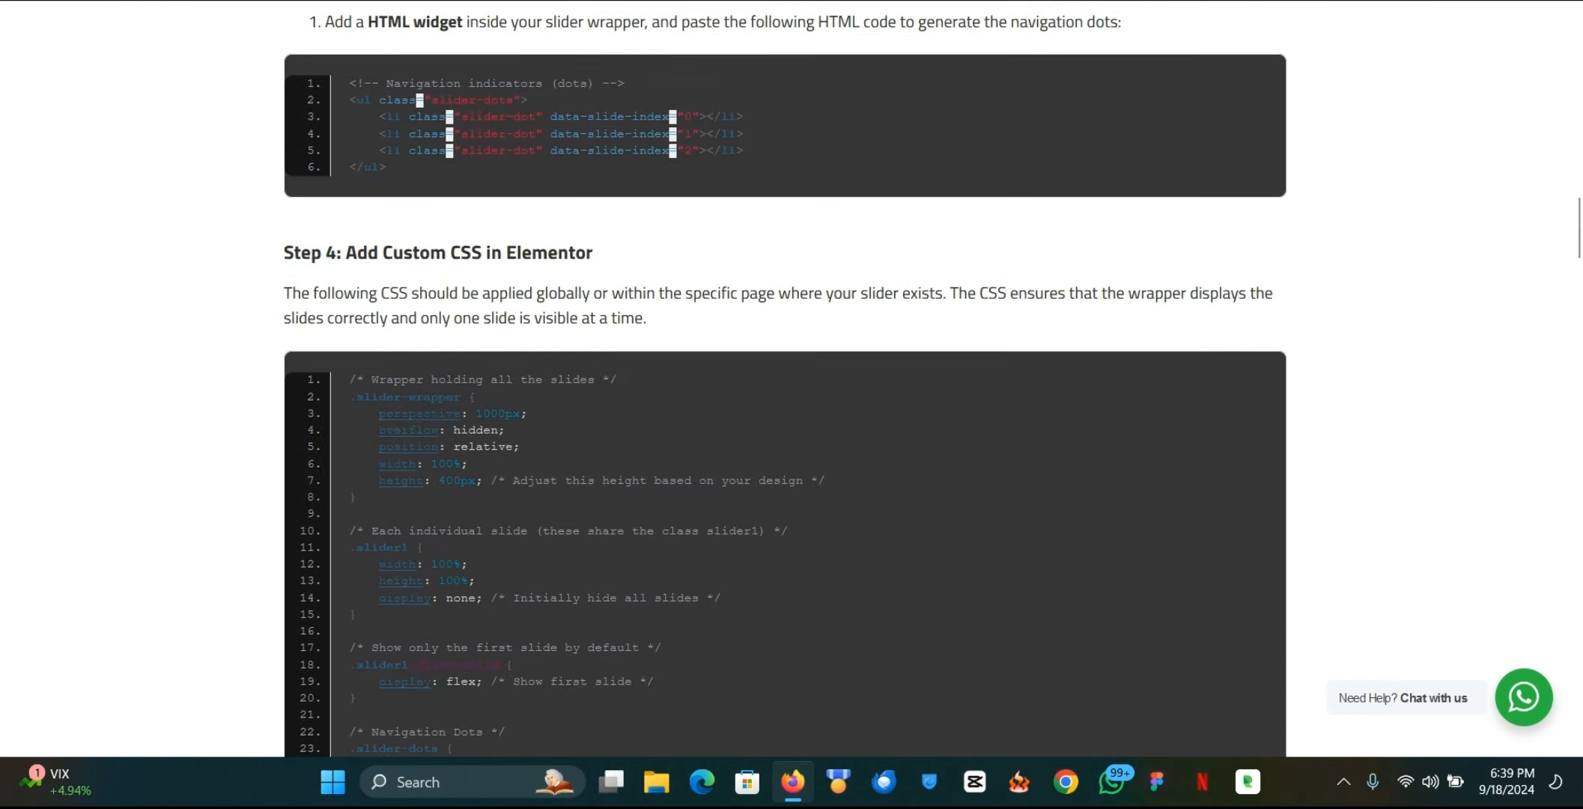
Step: Return to the page editor and set the first slide container's CSS class to slider1
key(ctrl+Tab)
scroll(786, 328, down, 1)
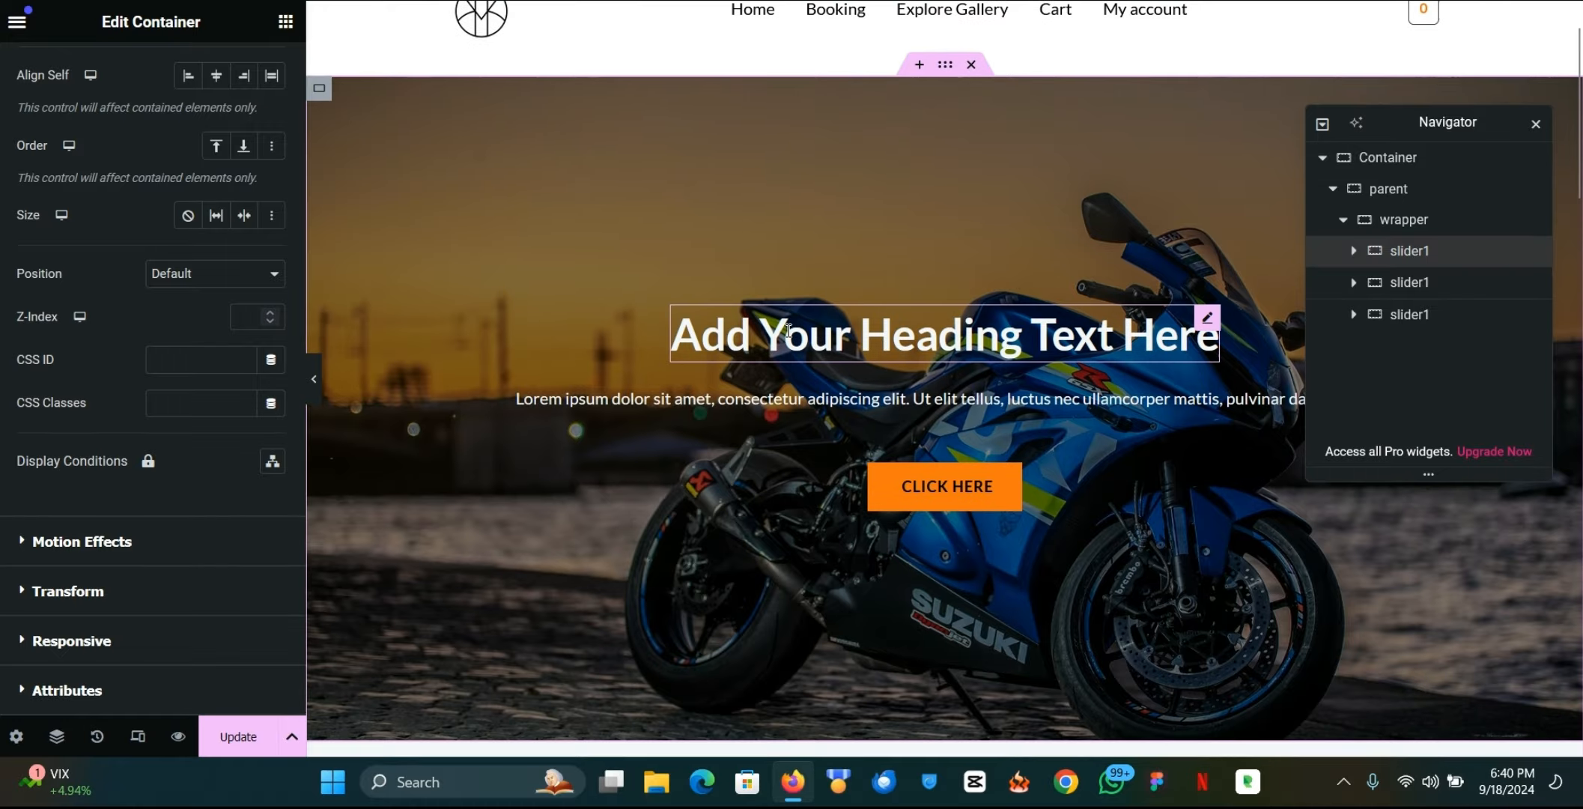
scroll(787, 329, down, 20)
scroll(788, 329, up, 2)
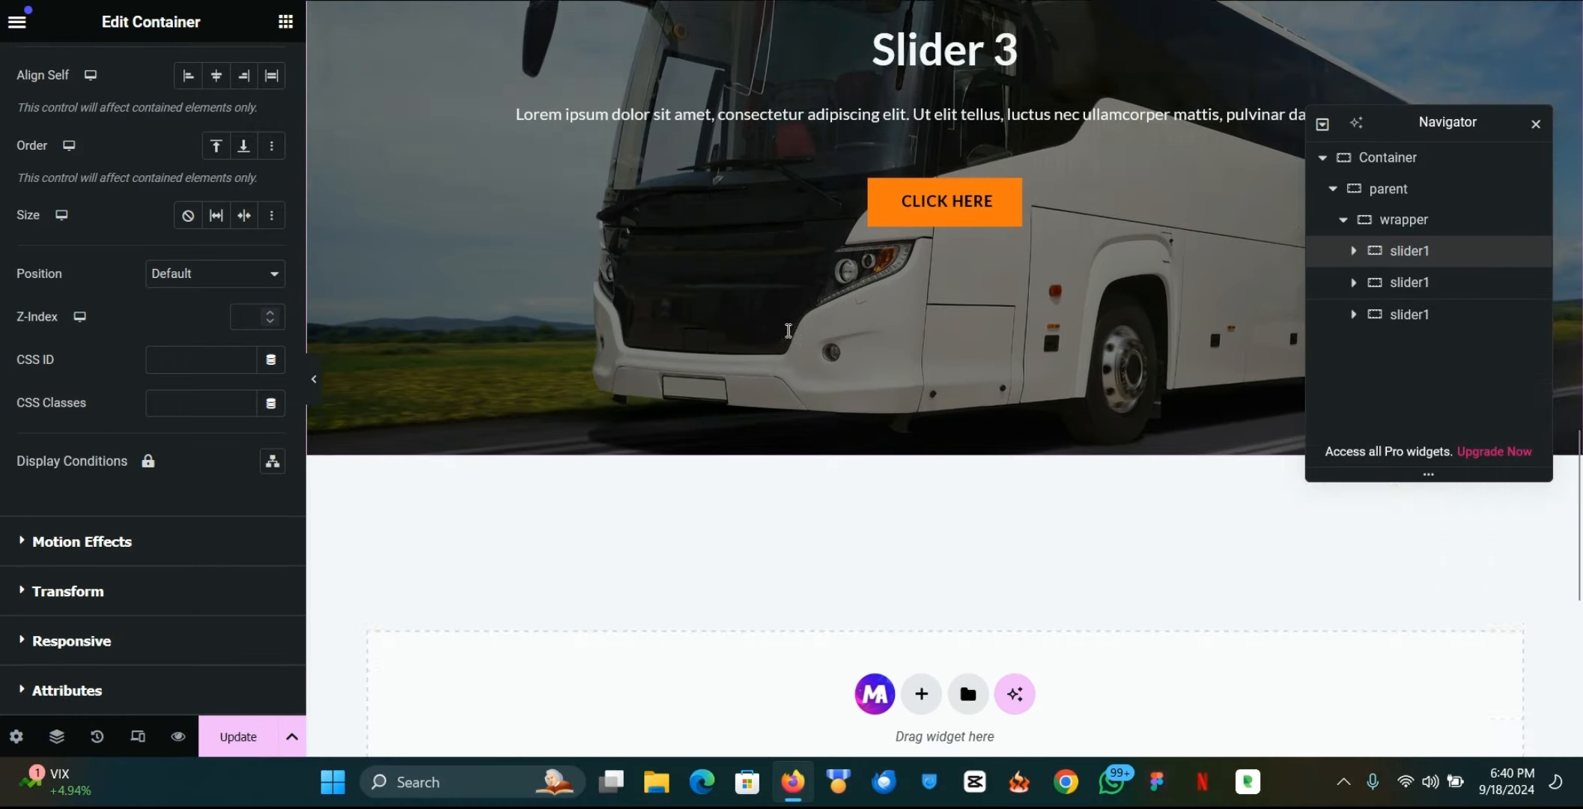
scroll(788, 331, up, 12)
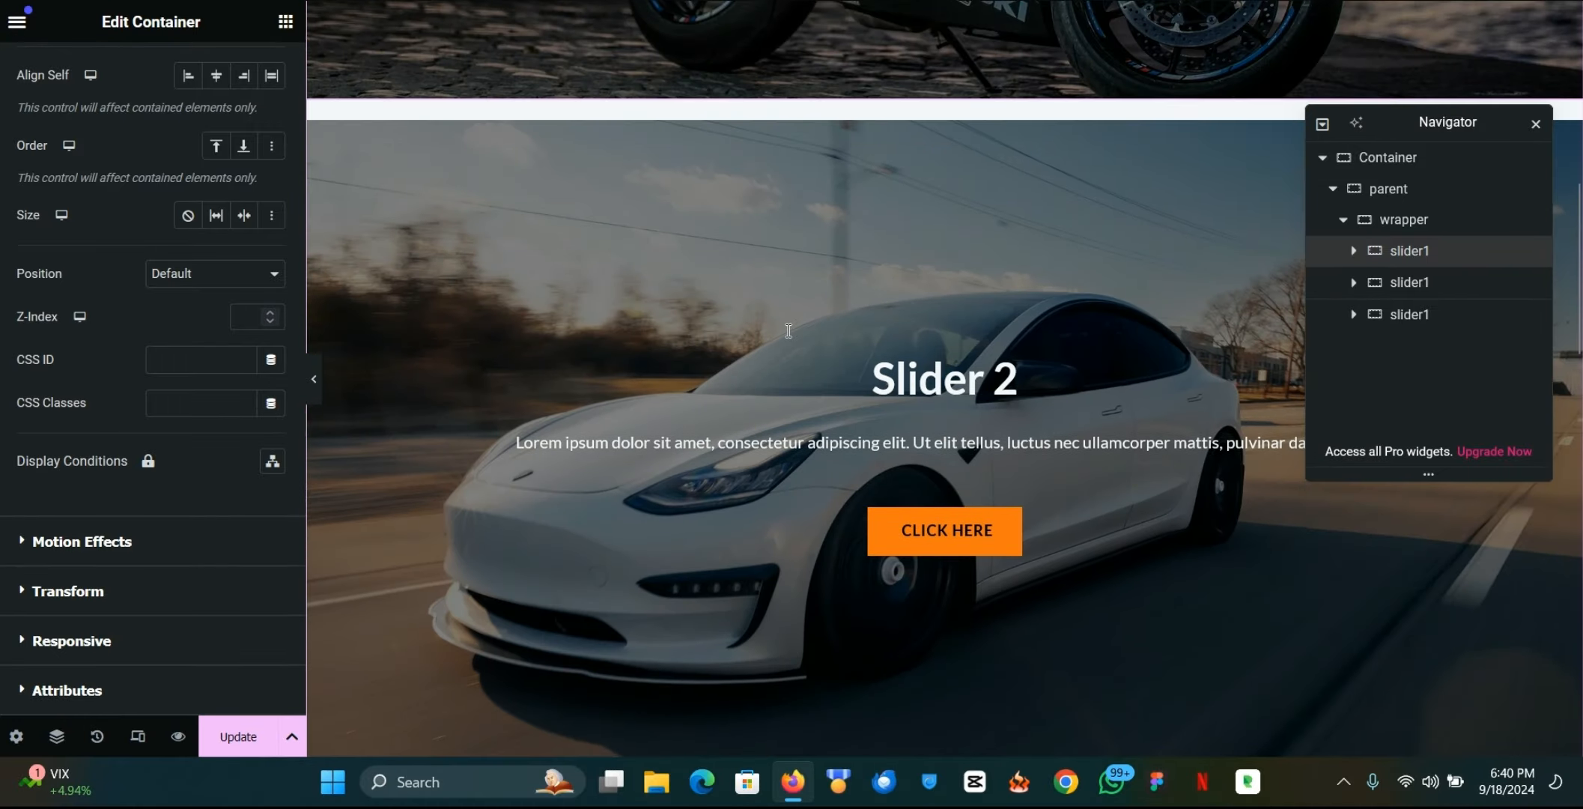
scroll(788, 330, up, 8)
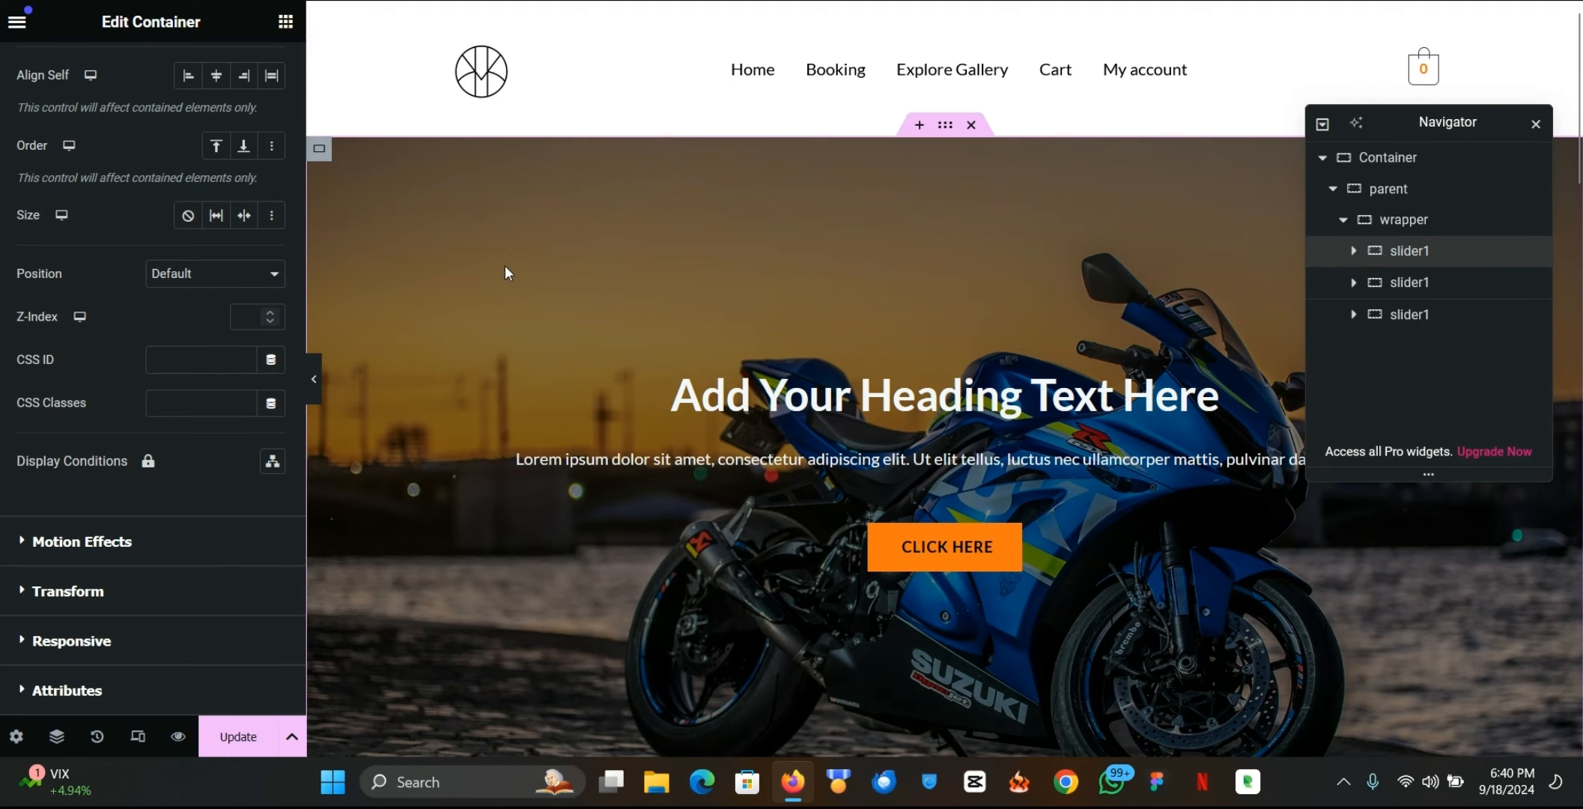
click(186, 405)
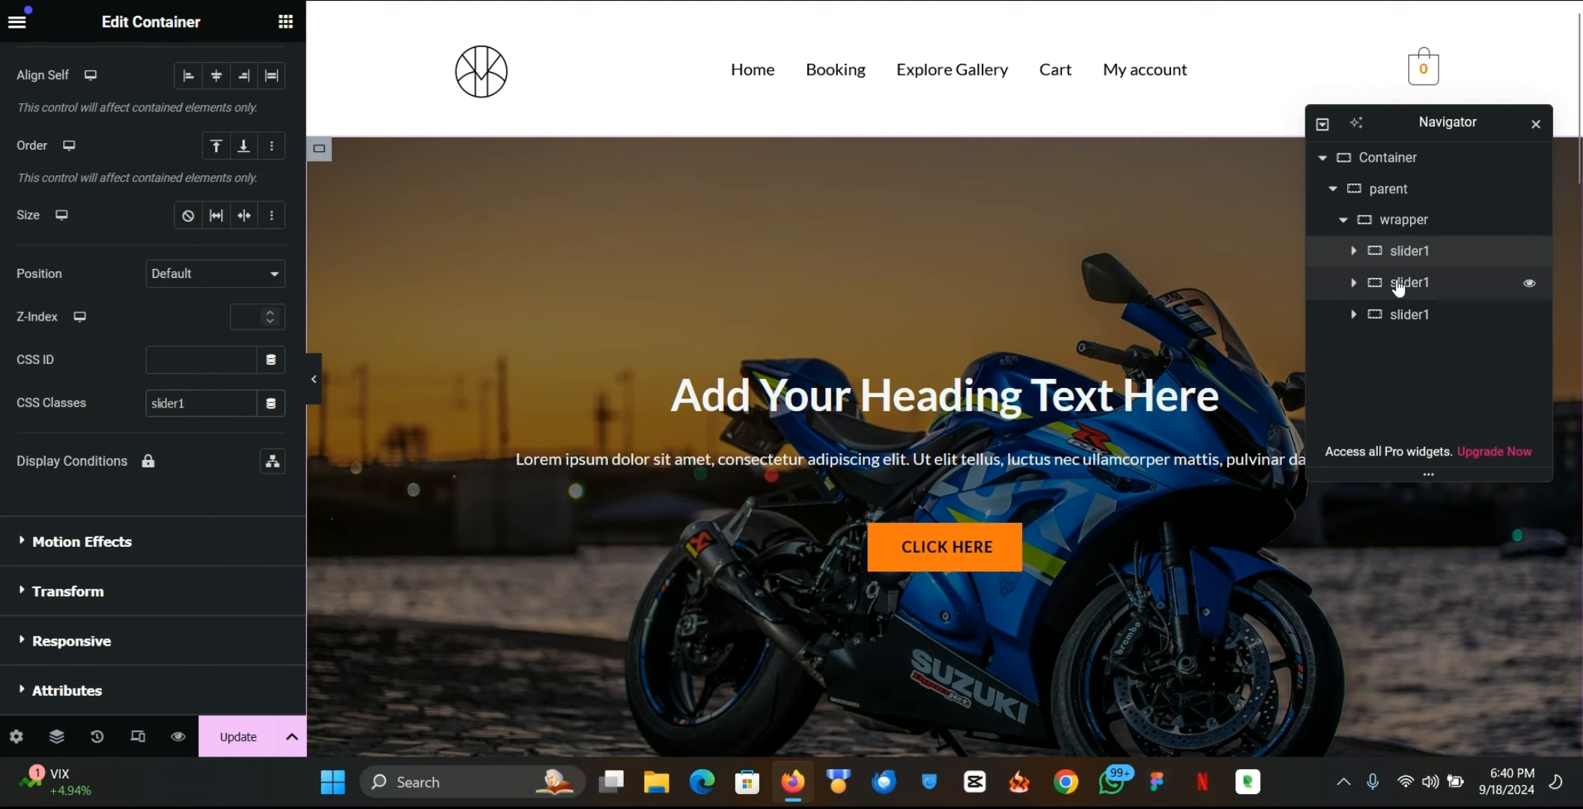
Step: Set the CSS class of the second slide's container to slider1
click(438, 197)
scroll(438, 197, down, 5)
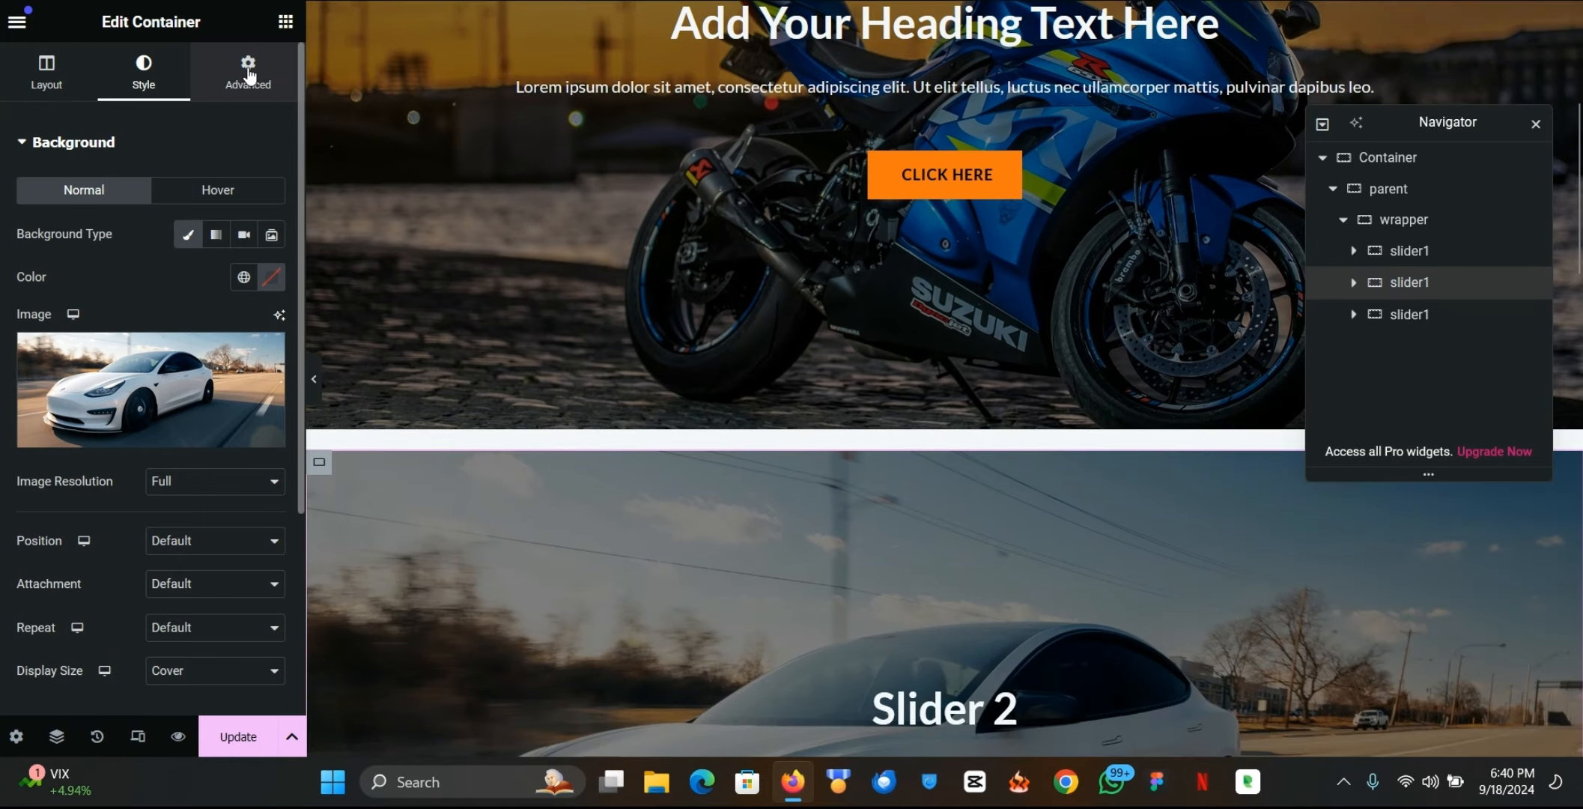
click(248, 69)
click(170, 692)
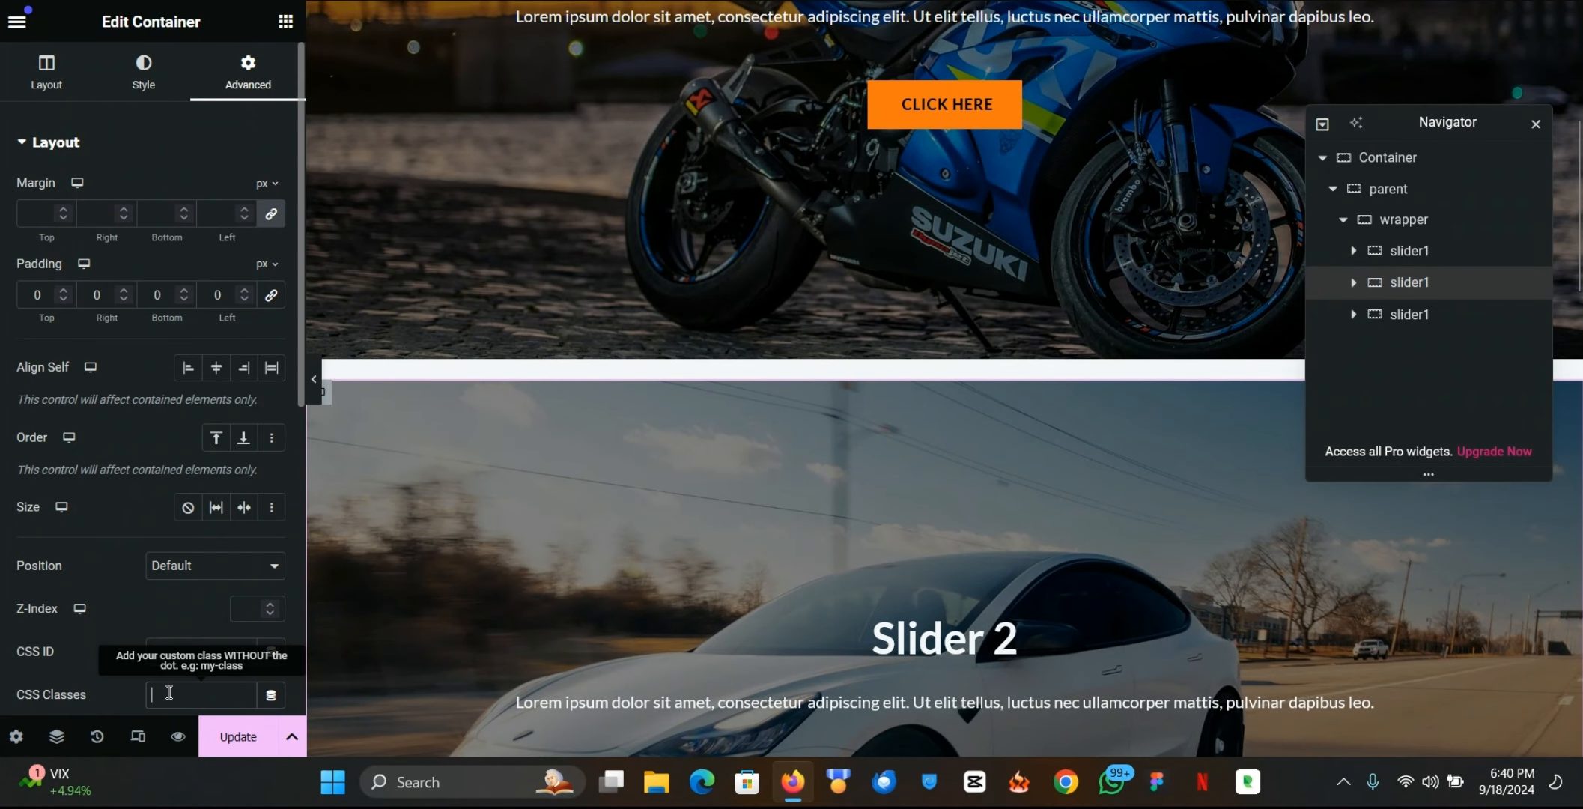
text(slider1)
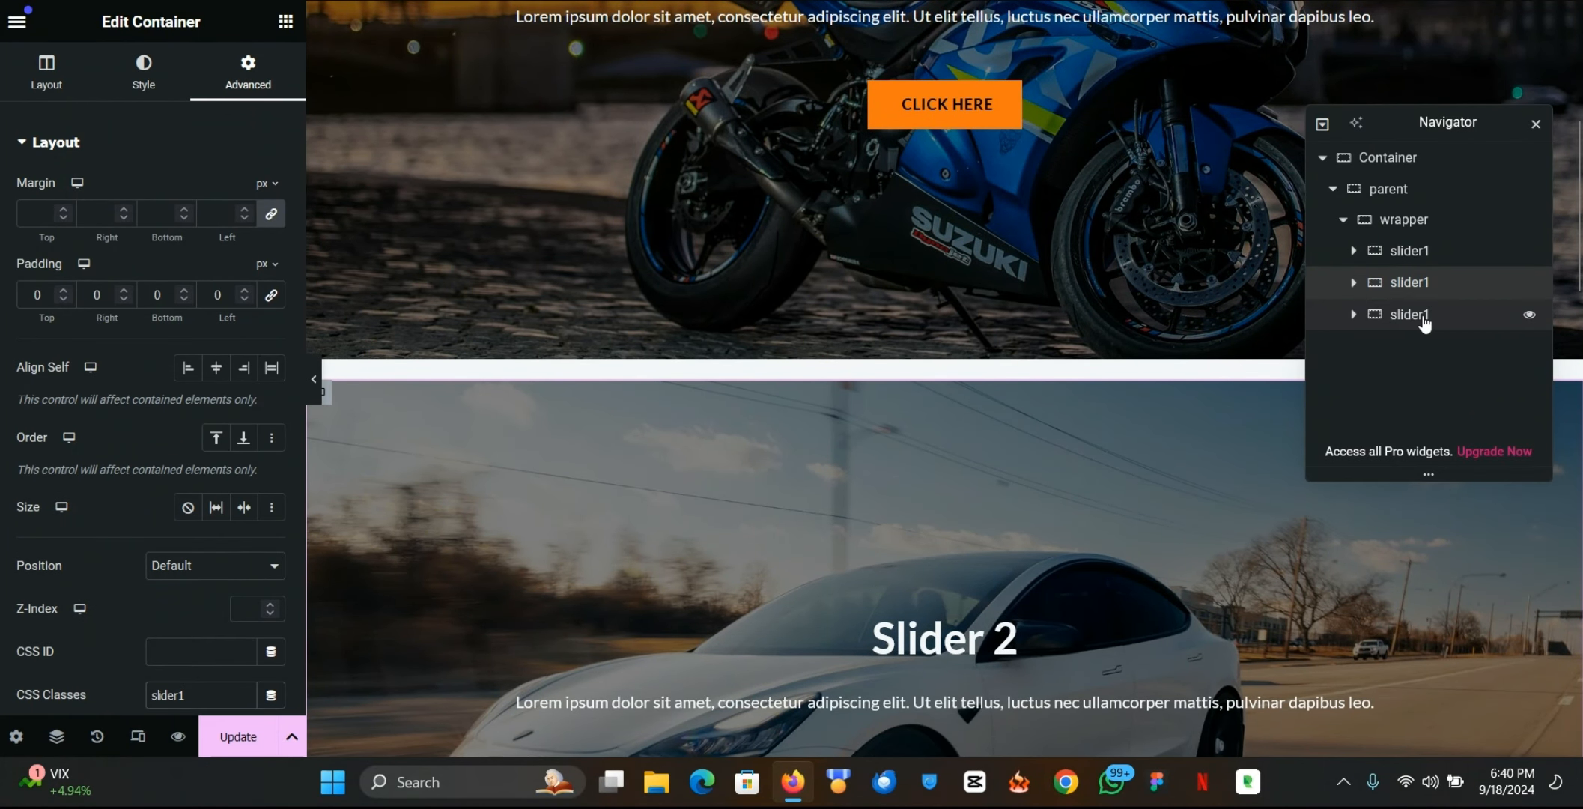
Step: Set the CSS class of the third slide's container to slider1
click(327, 123)
click(248, 69)
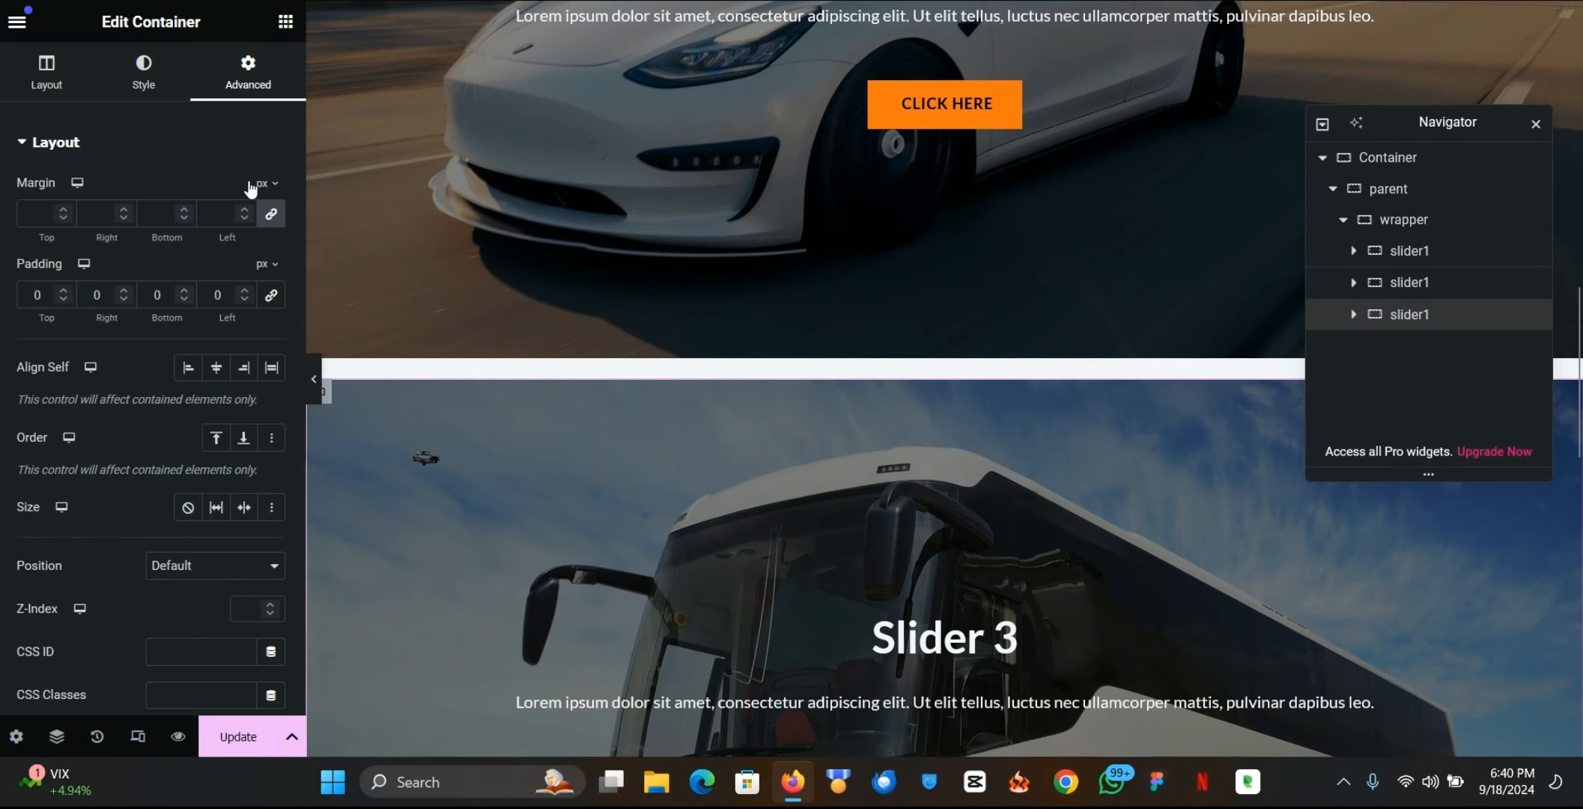
scroll(212, 490, down, 2)
click(201, 579)
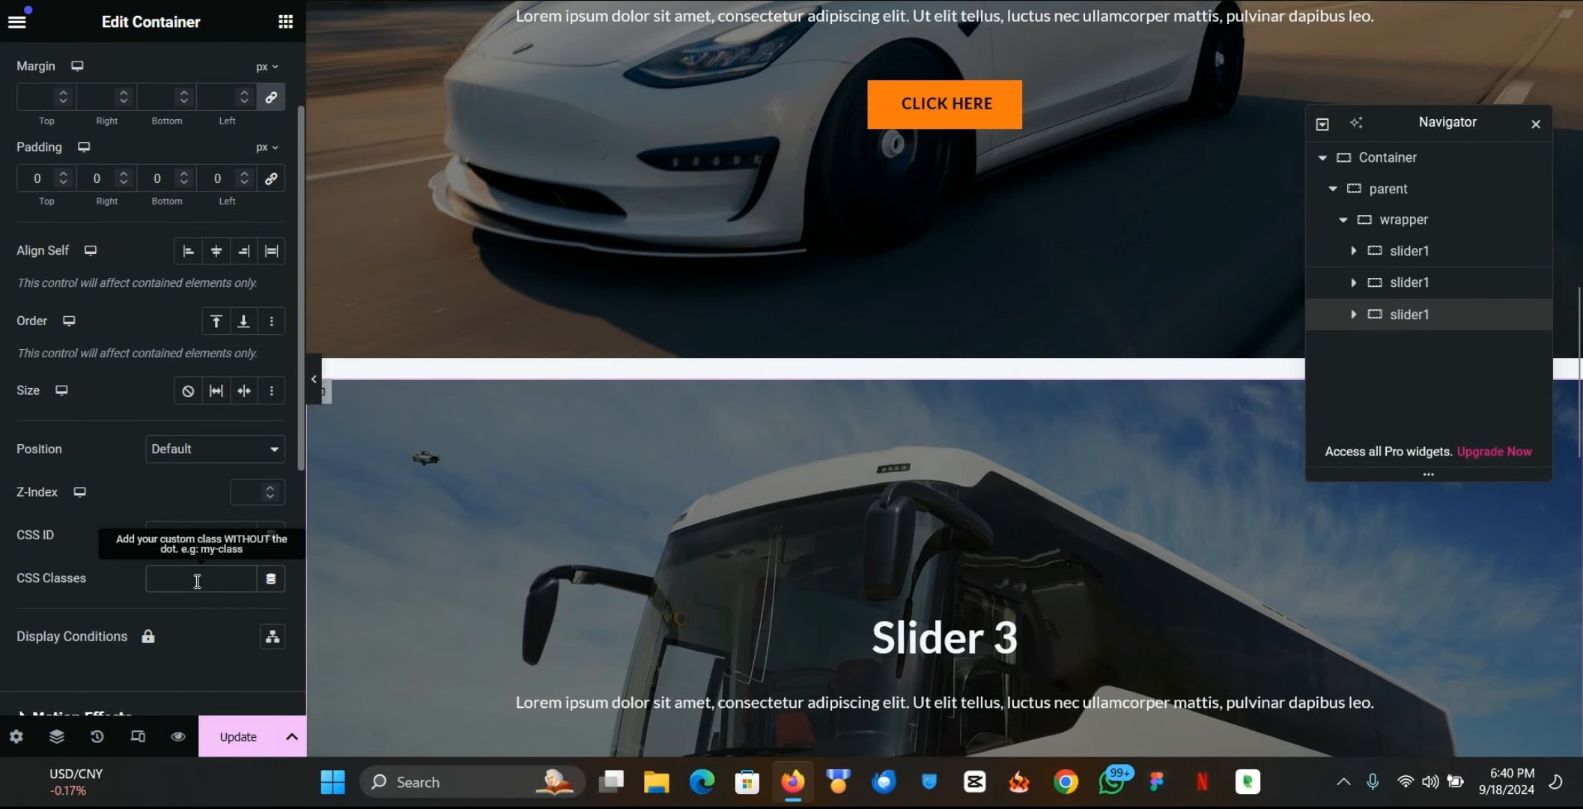
text(slider1)
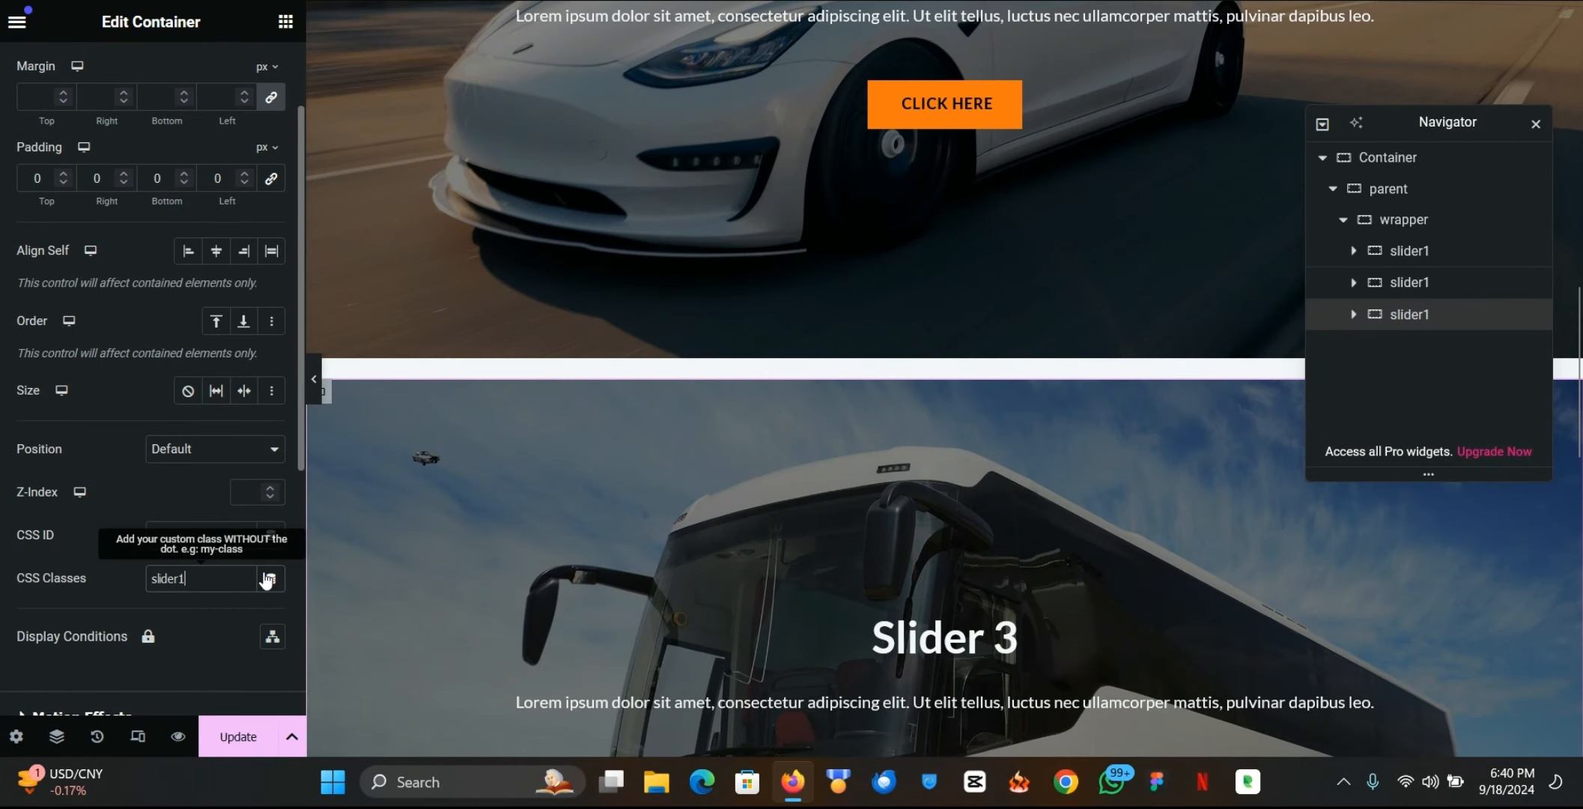
Step: Rename the second and third slide containers in the page structure as slider2 and slider3
click(1432, 289)
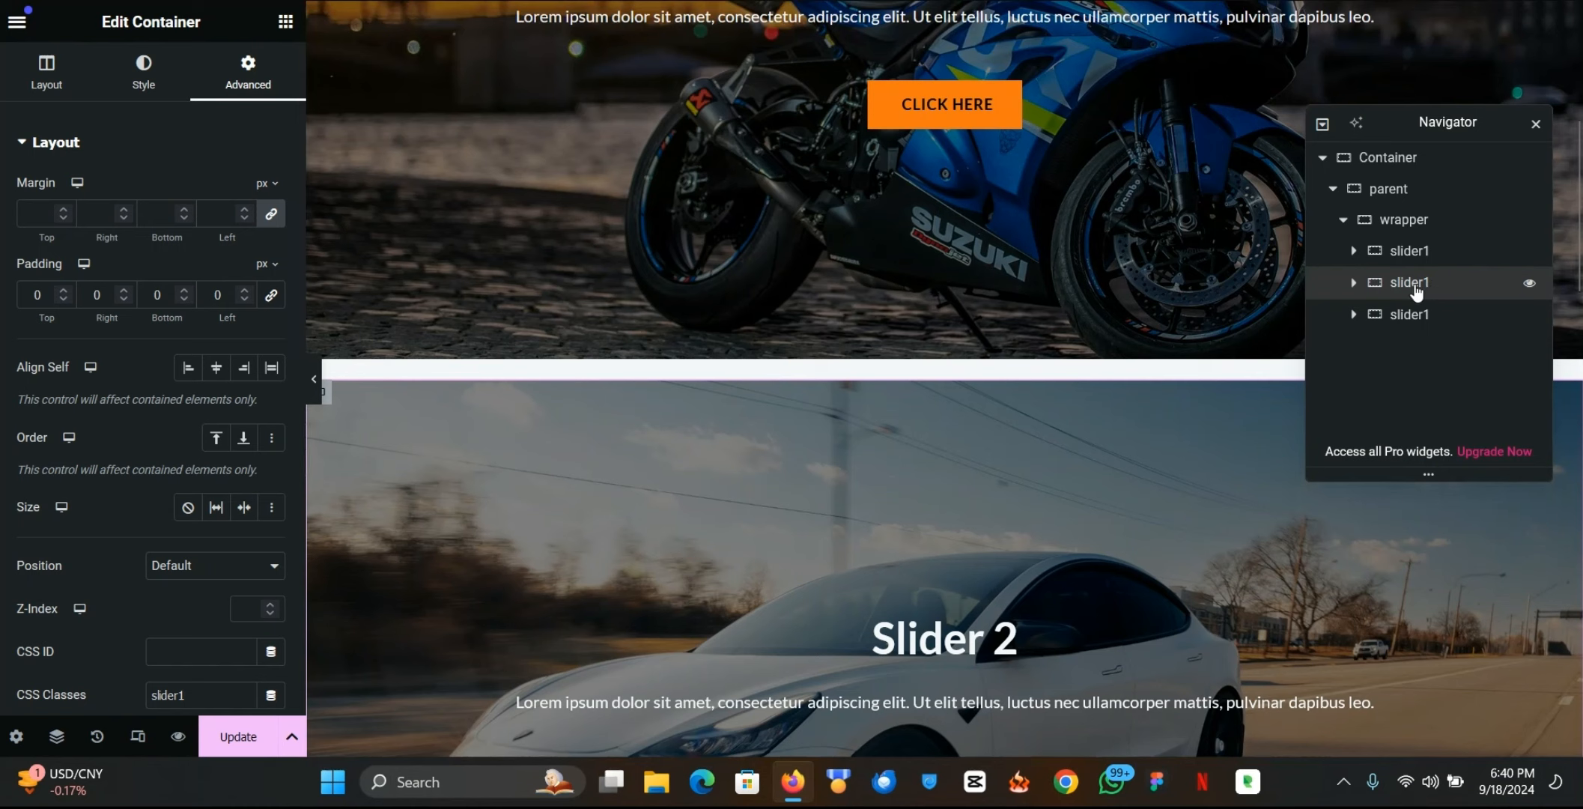
double_click(1415, 285)
key(End)
click(1424, 319)
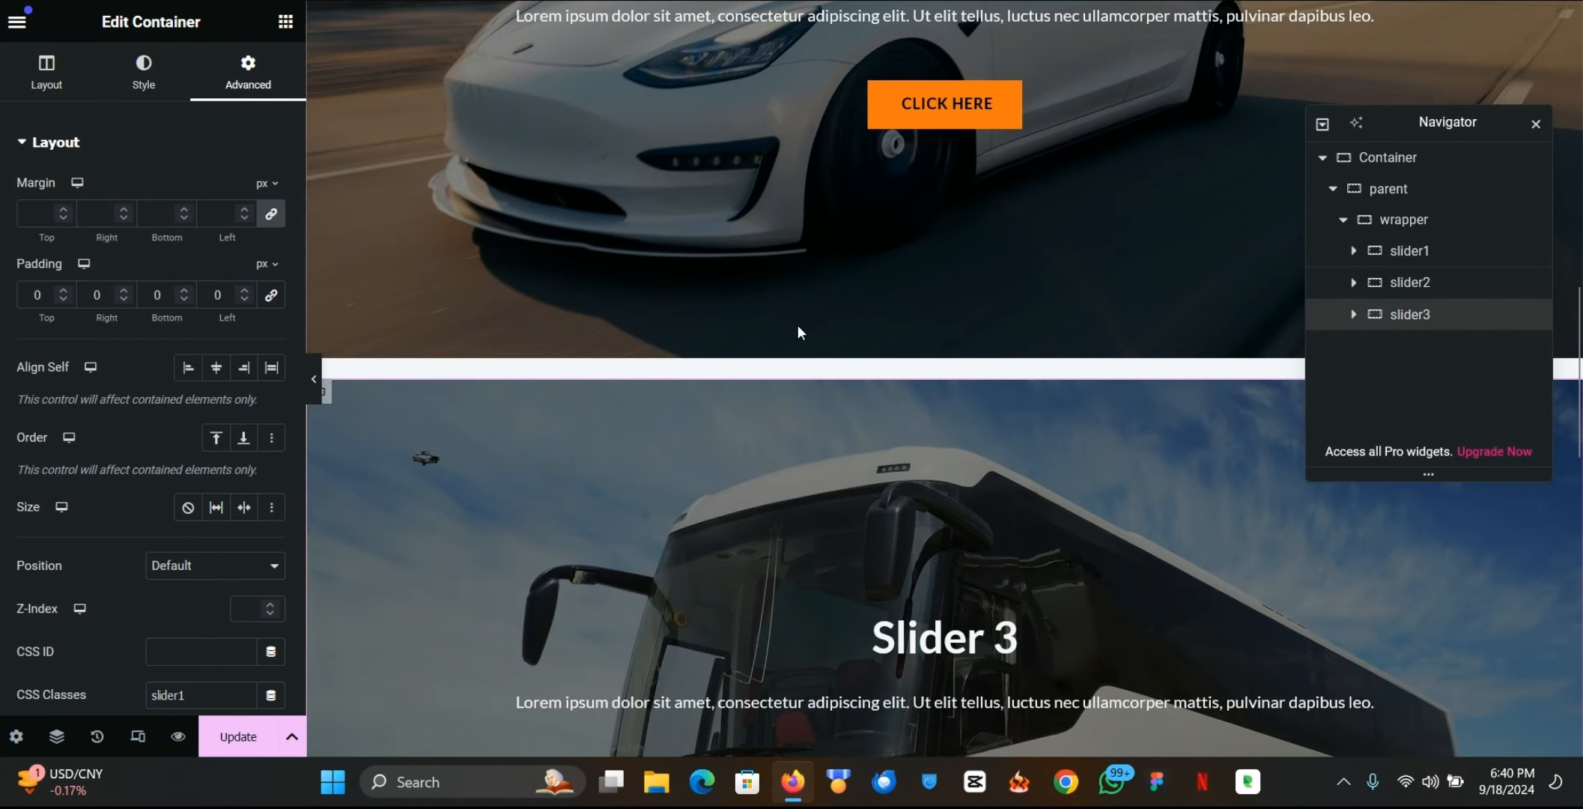
Step: Copy the navigation dots HTML from Step 3 of the guide and return to the page editor
scroll(798, 329, up, 20)
scroll(798, 332, down, 1)
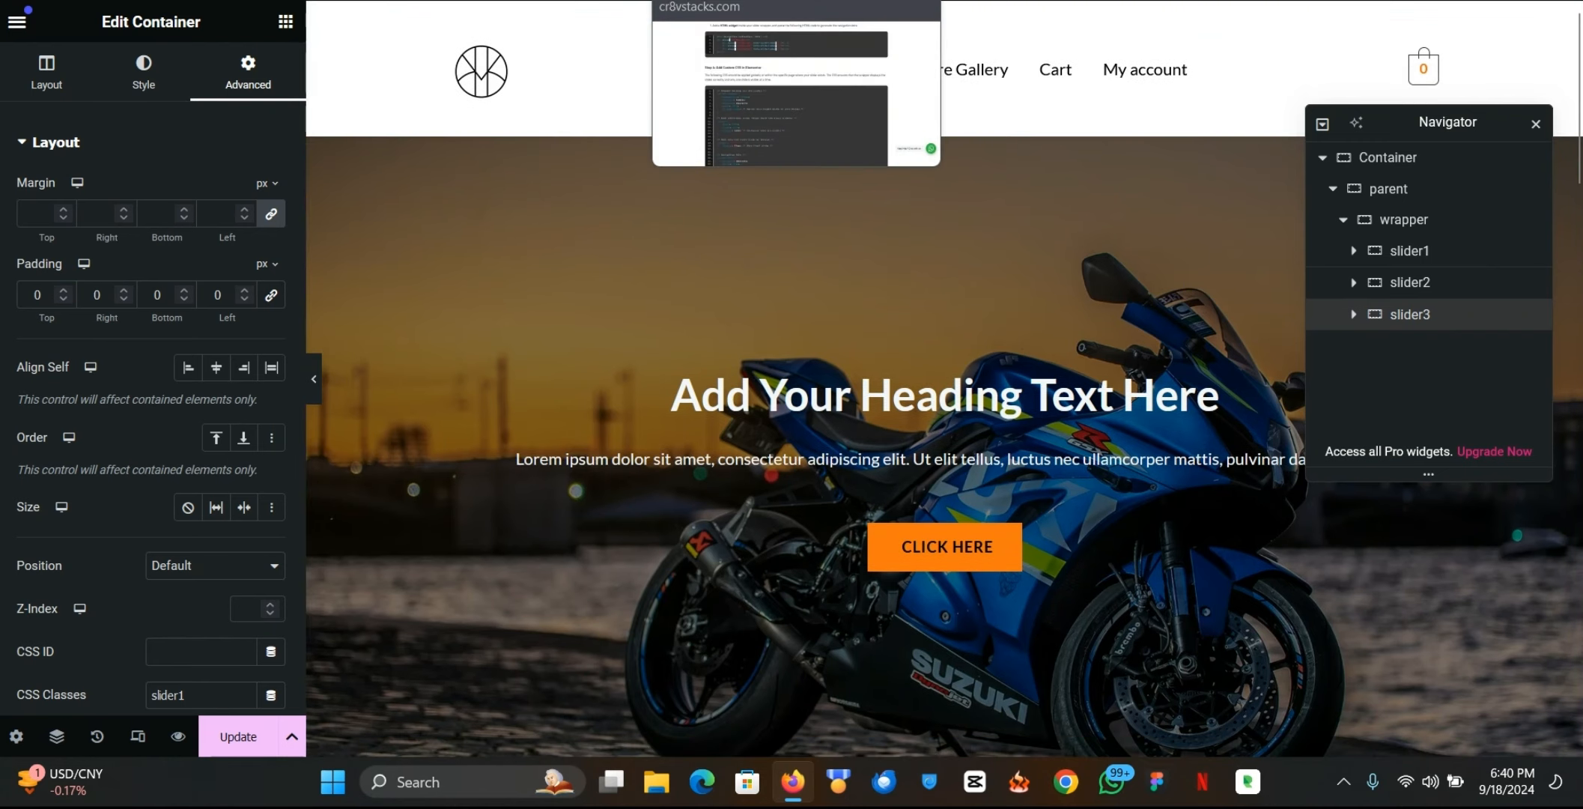
click(711, 1)
scroll(629, 439, up, 2)
scroll(629, 439, up, 1)
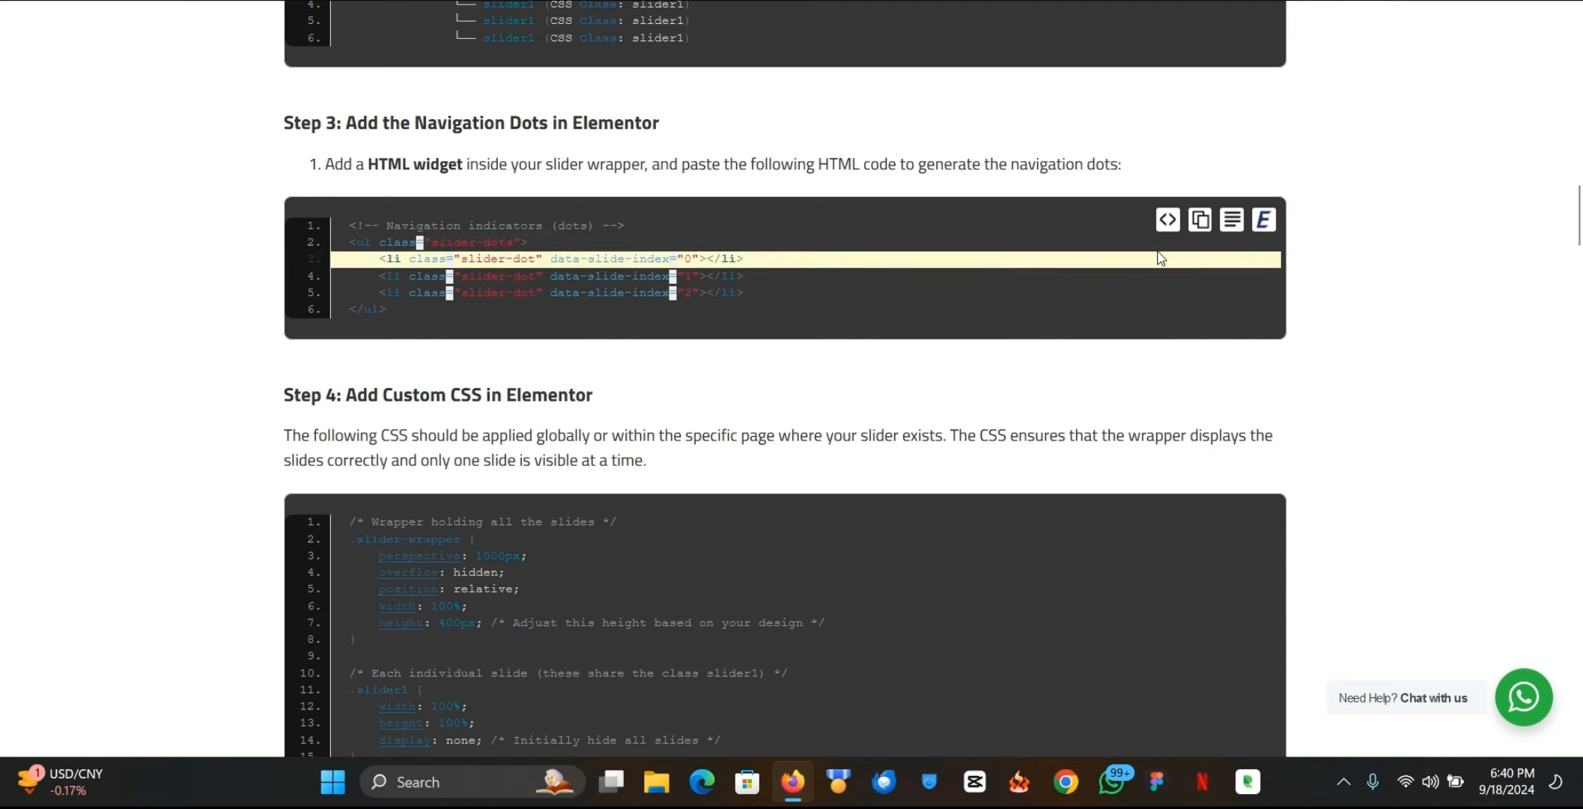
click(1197, 222)
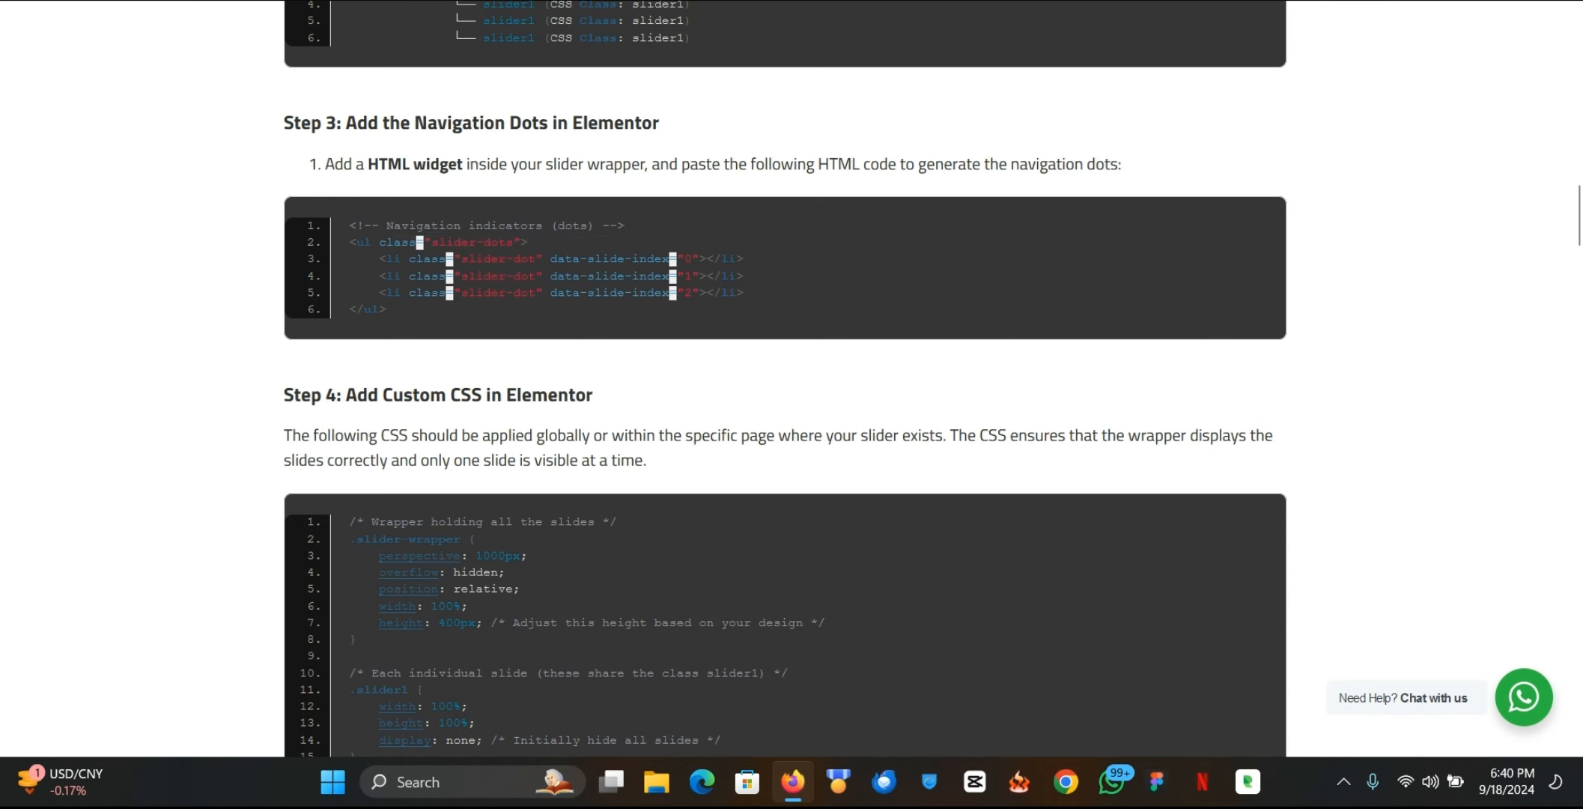
key(ctrl+Tab)
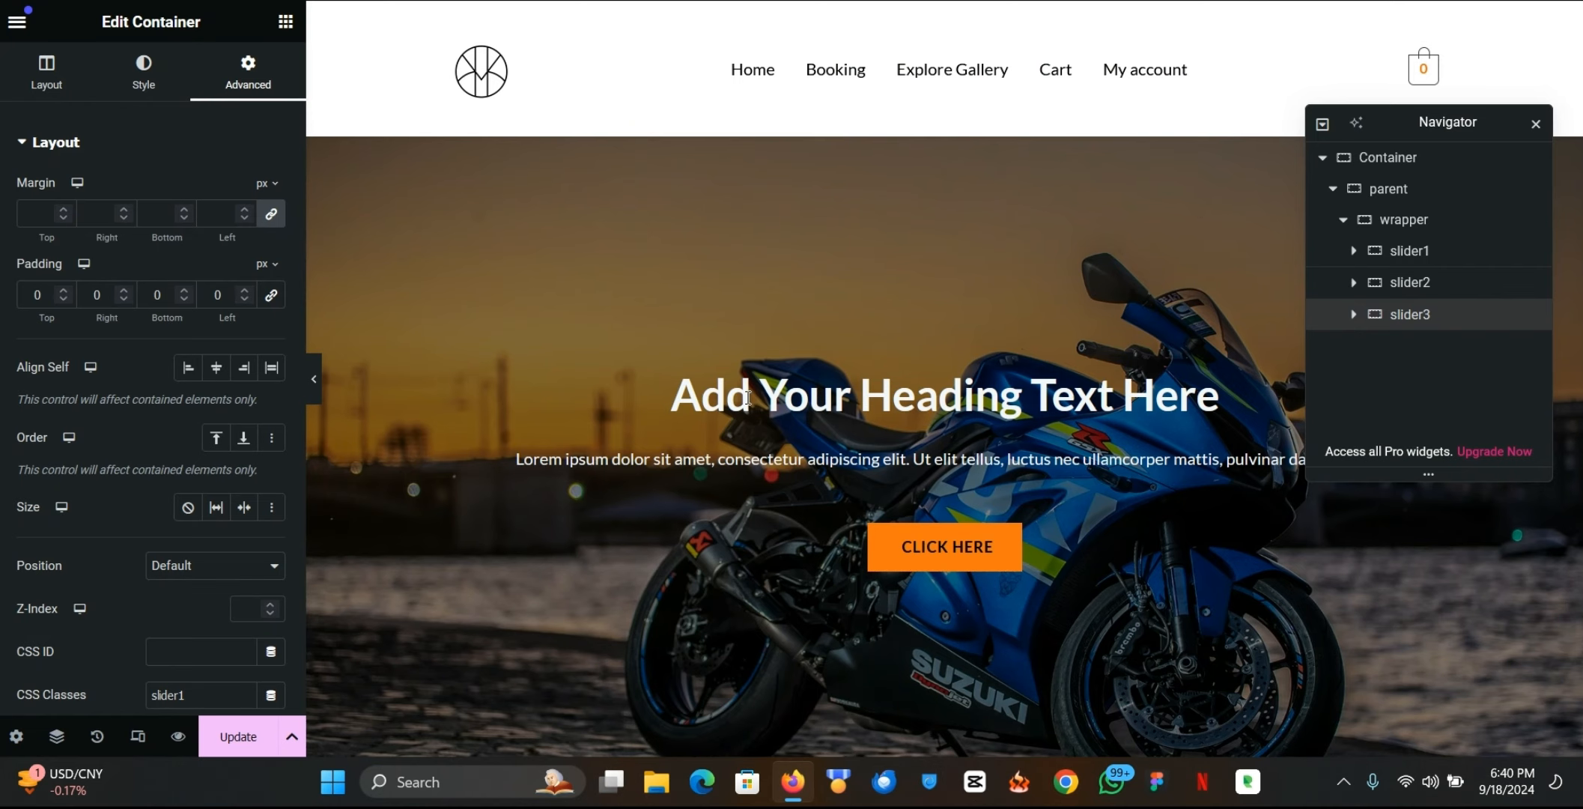
Step: Find the HTML widget by searching for html and add it in a new container below the third slide
scroll(745, 333, down, 5)
scroll(748, 397, down, 10)
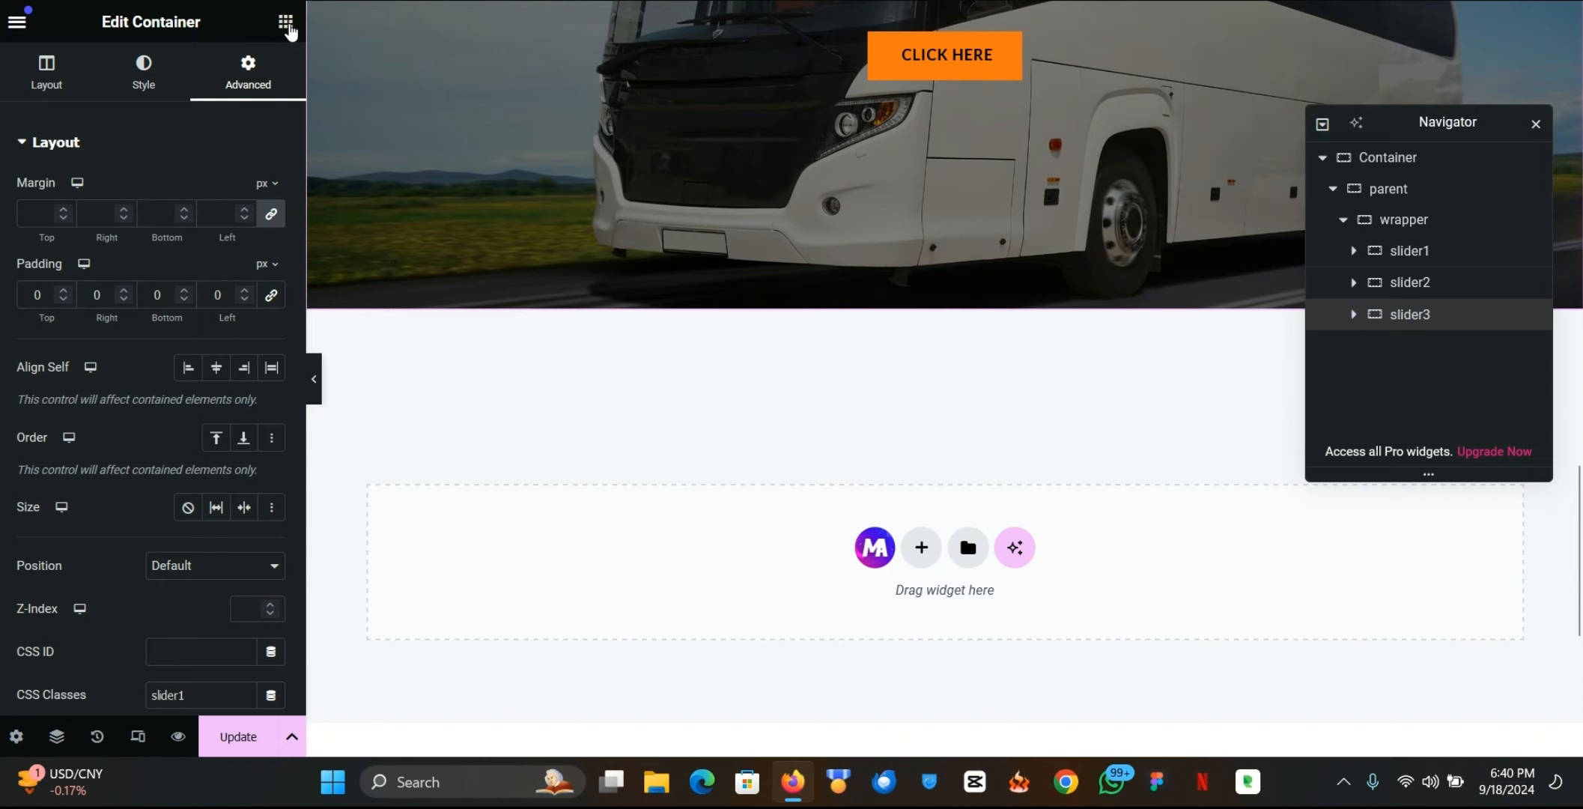
click(286, 23)
click(101, 105)
text(html)
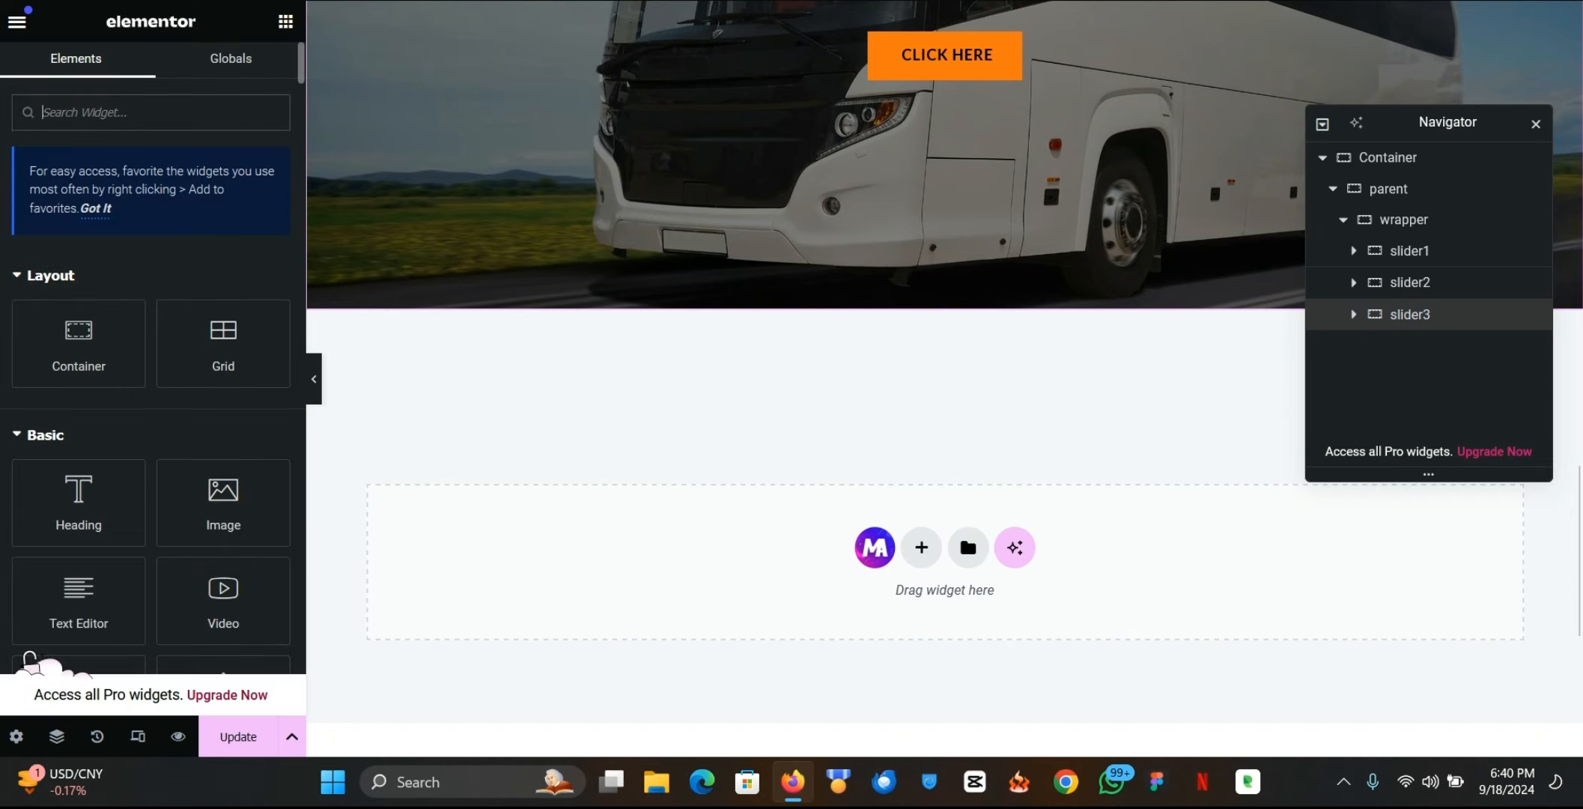
drag(84, 315, 859, 343)
drag(81, 288, 700, 505)
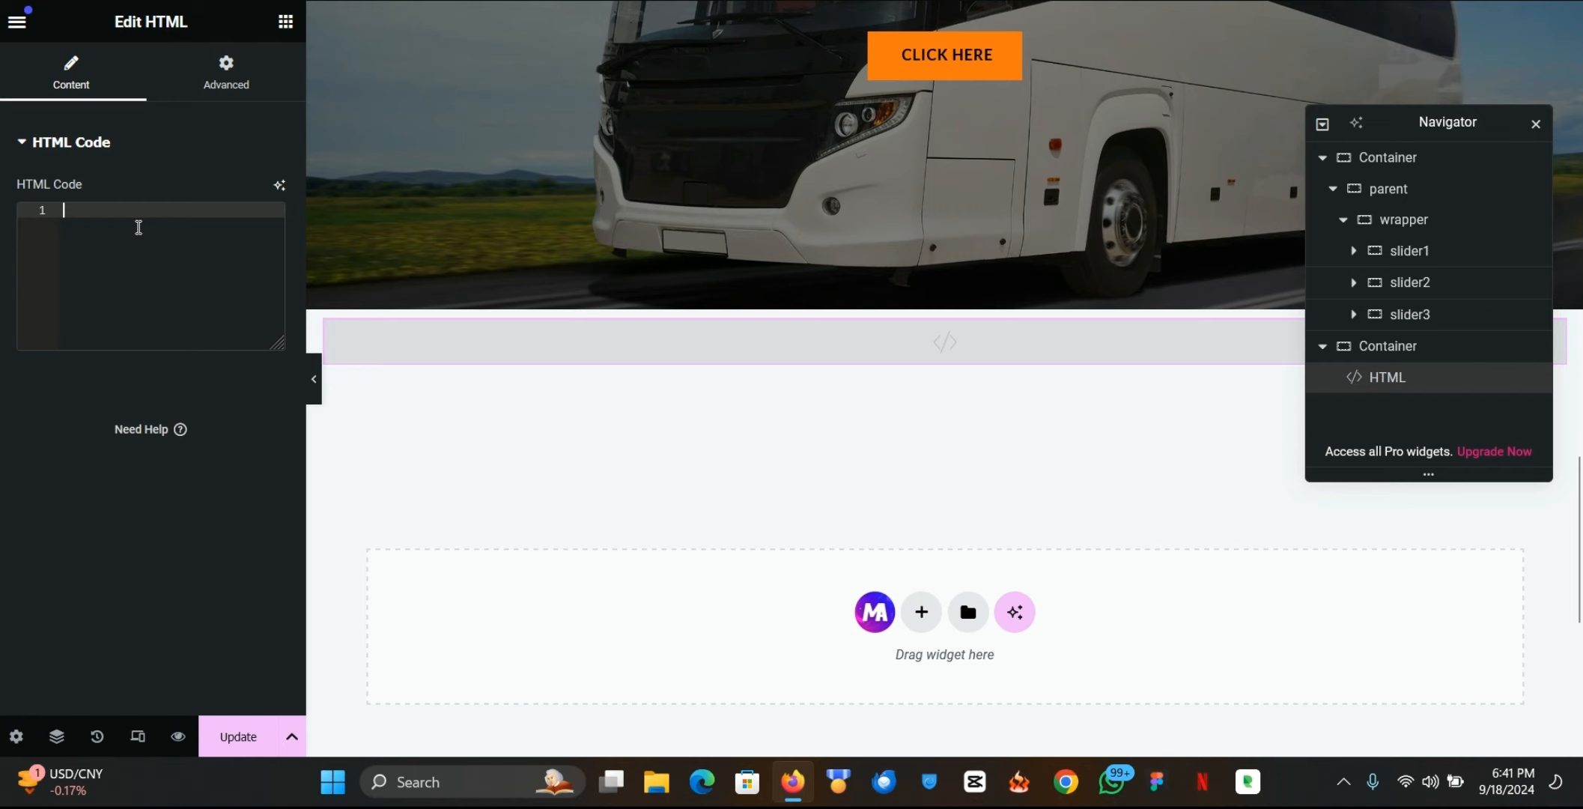
key(ctrl+v)
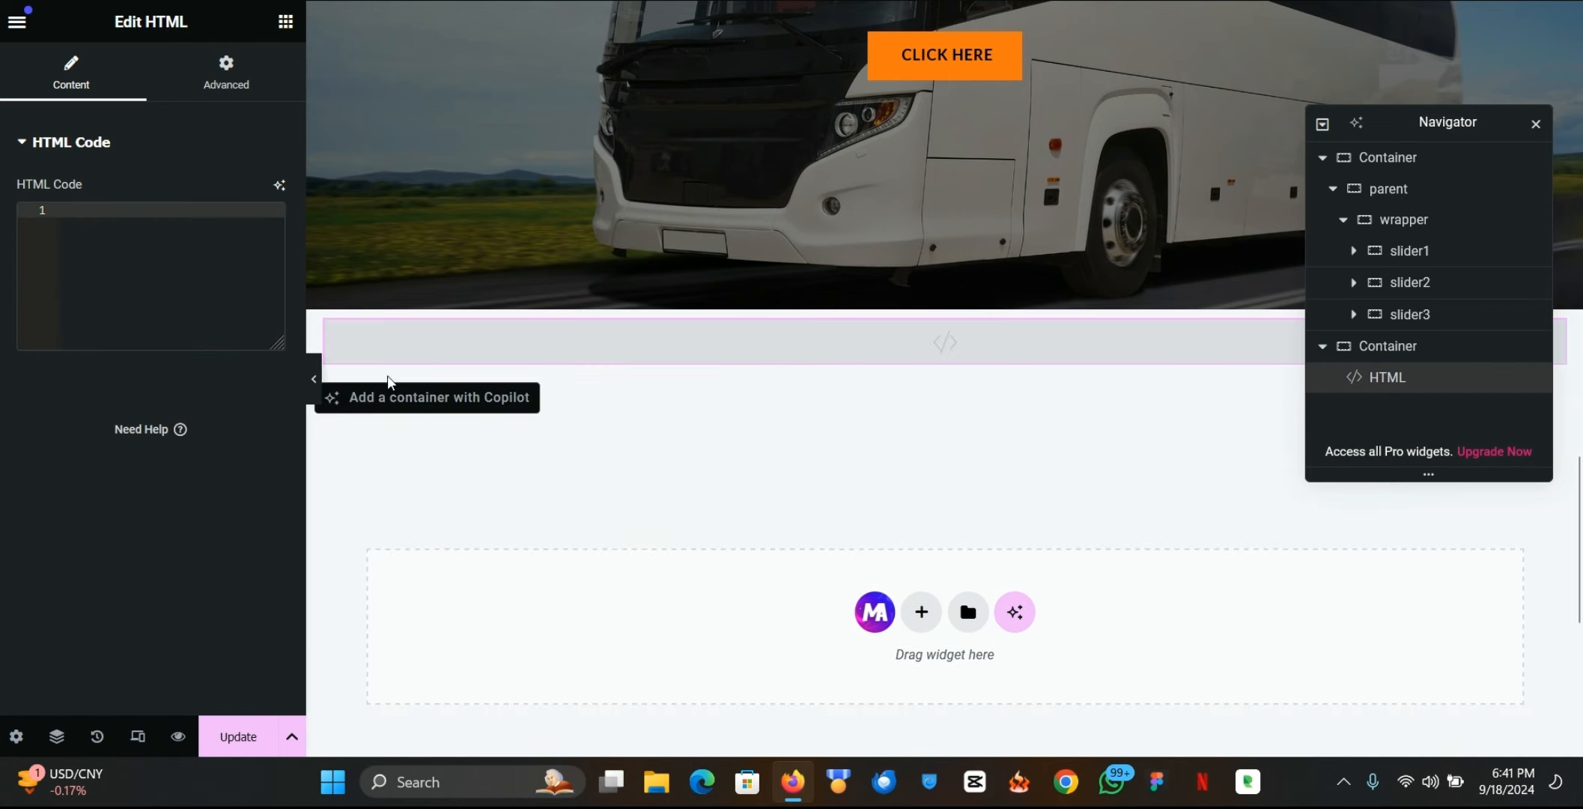
text(<st)
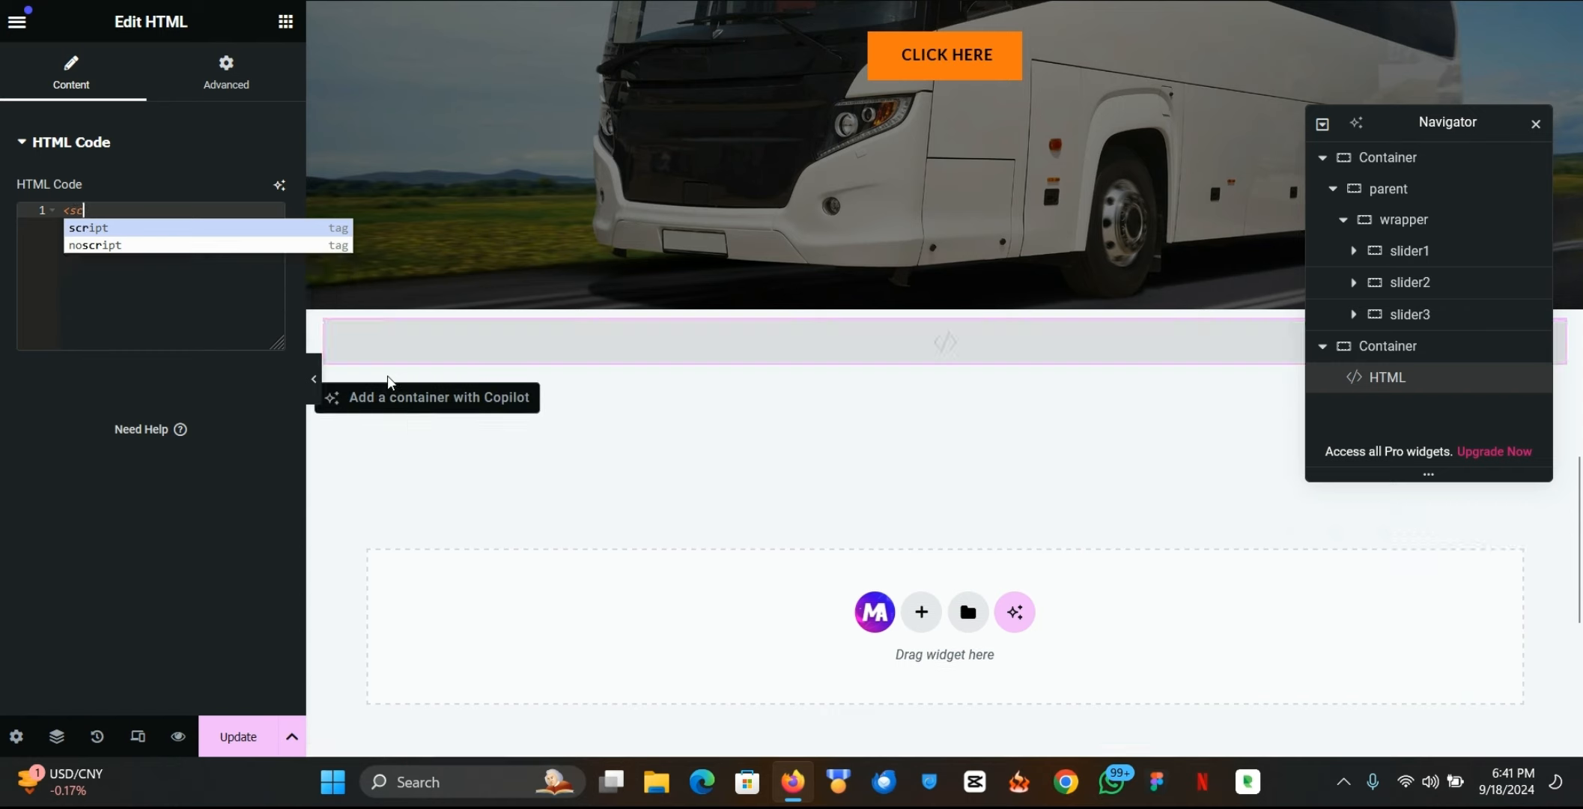
key(BackSpace)
text(tyle)
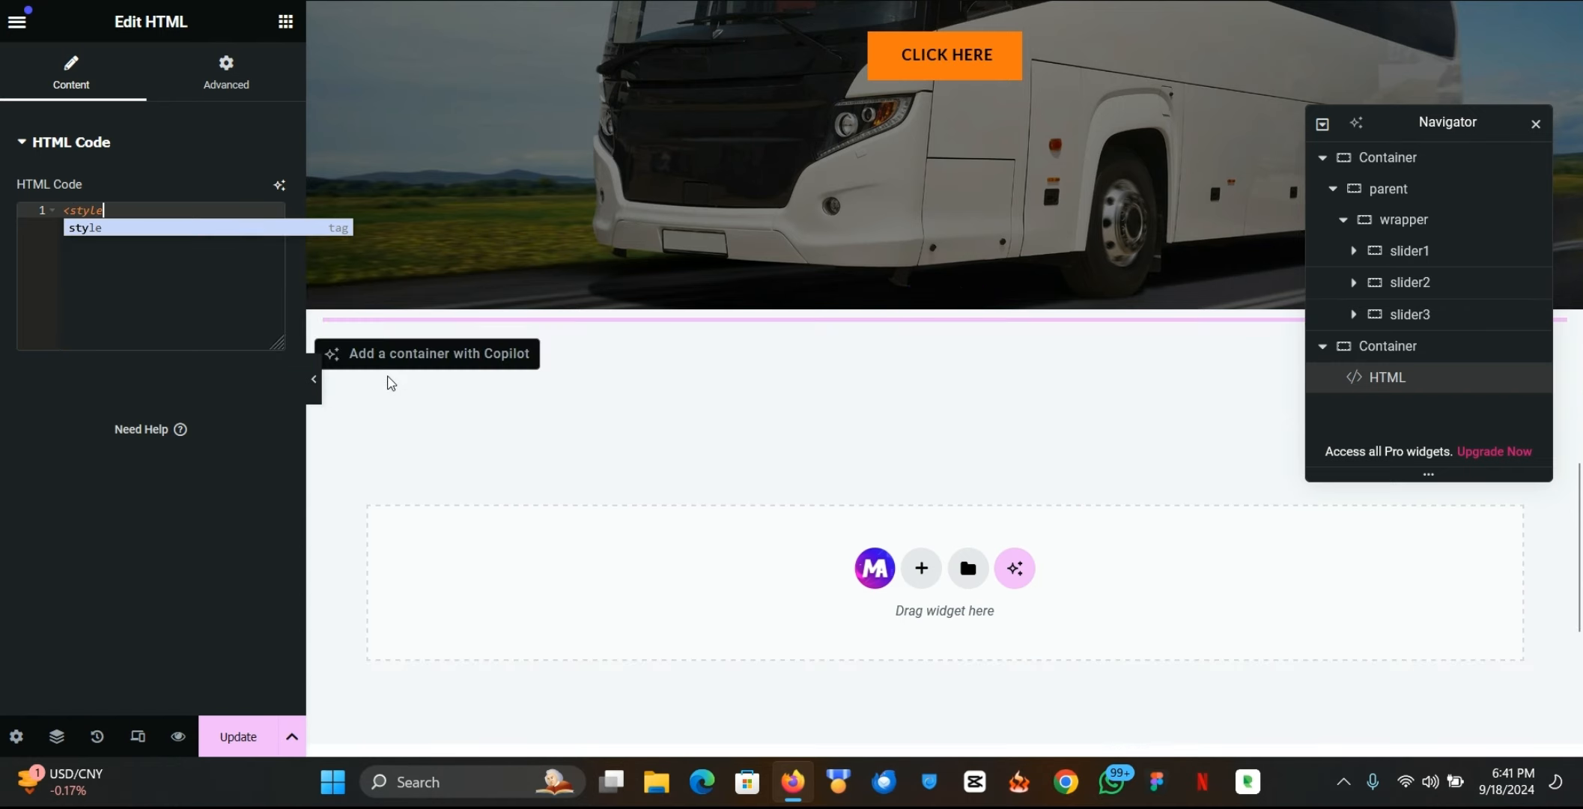
key(Return)
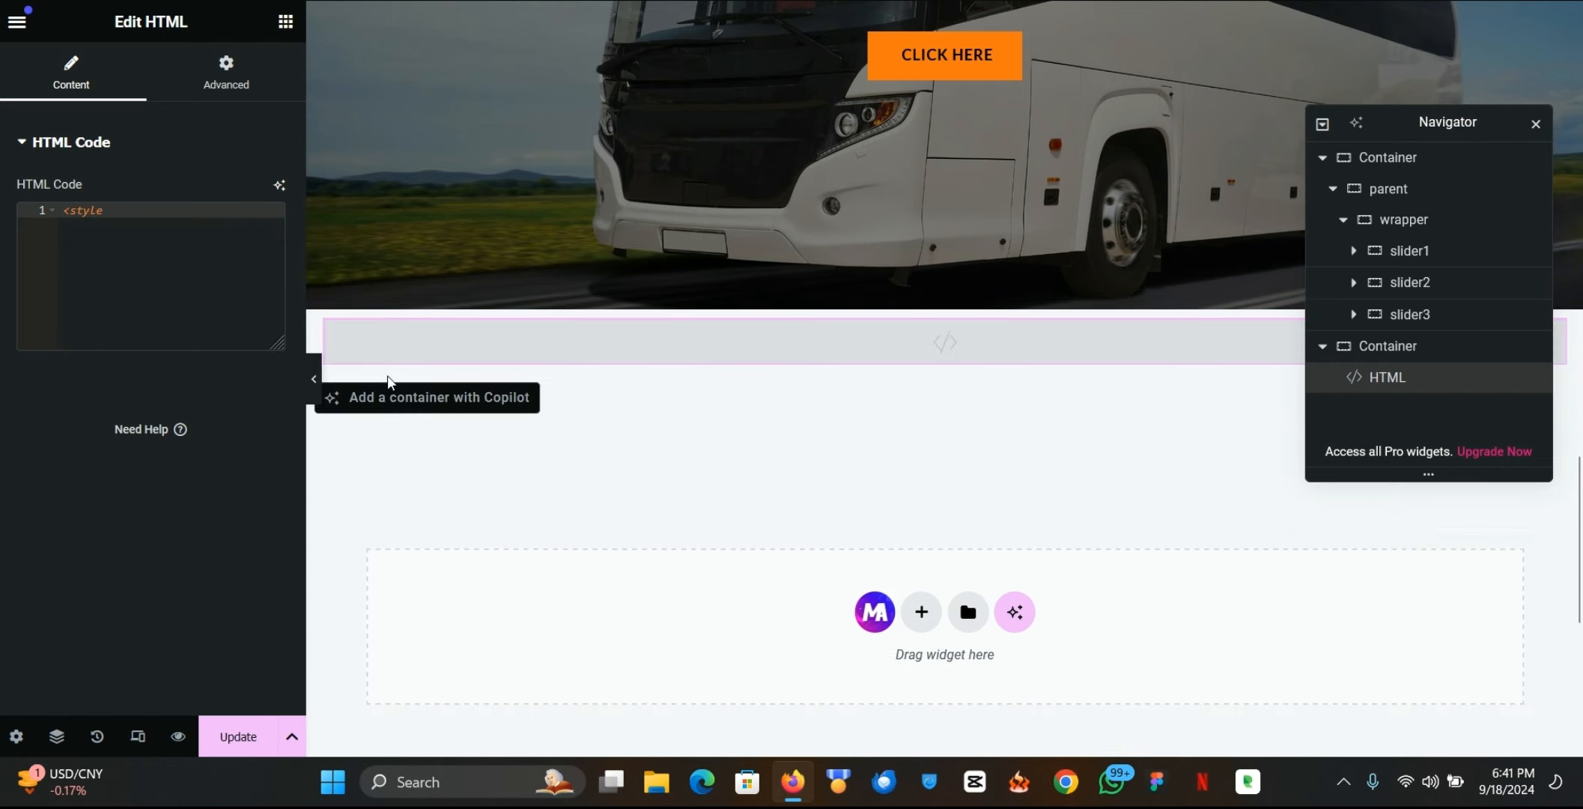
text(></style>)
key(Return)
Step: Paste the guide's navigation dots code into the HTML widget inside the wrapper and check the pasted lines
key(ctrl+v)
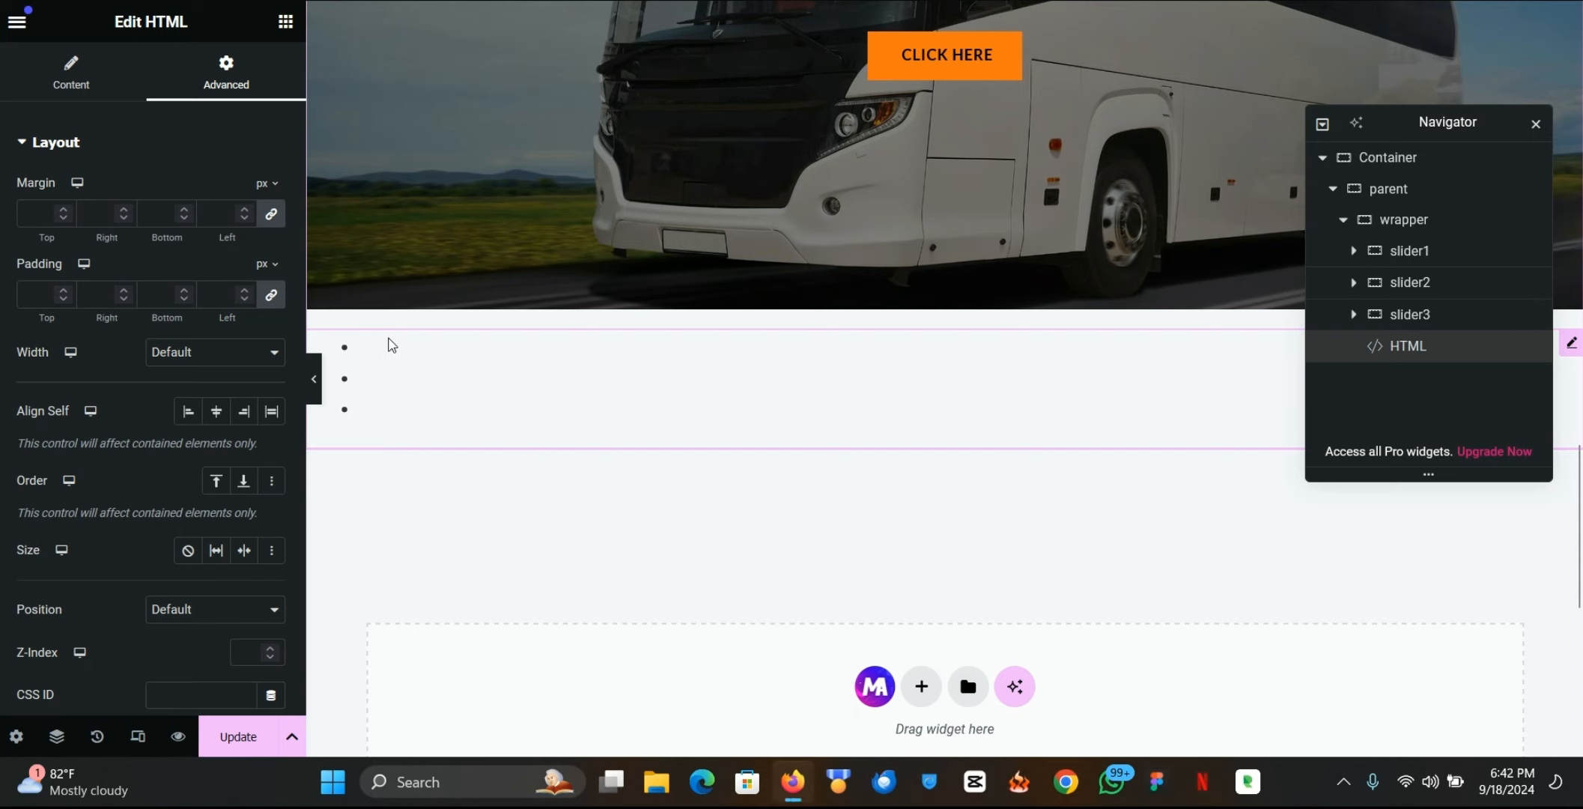
click(72, 72)
click(106, 243)
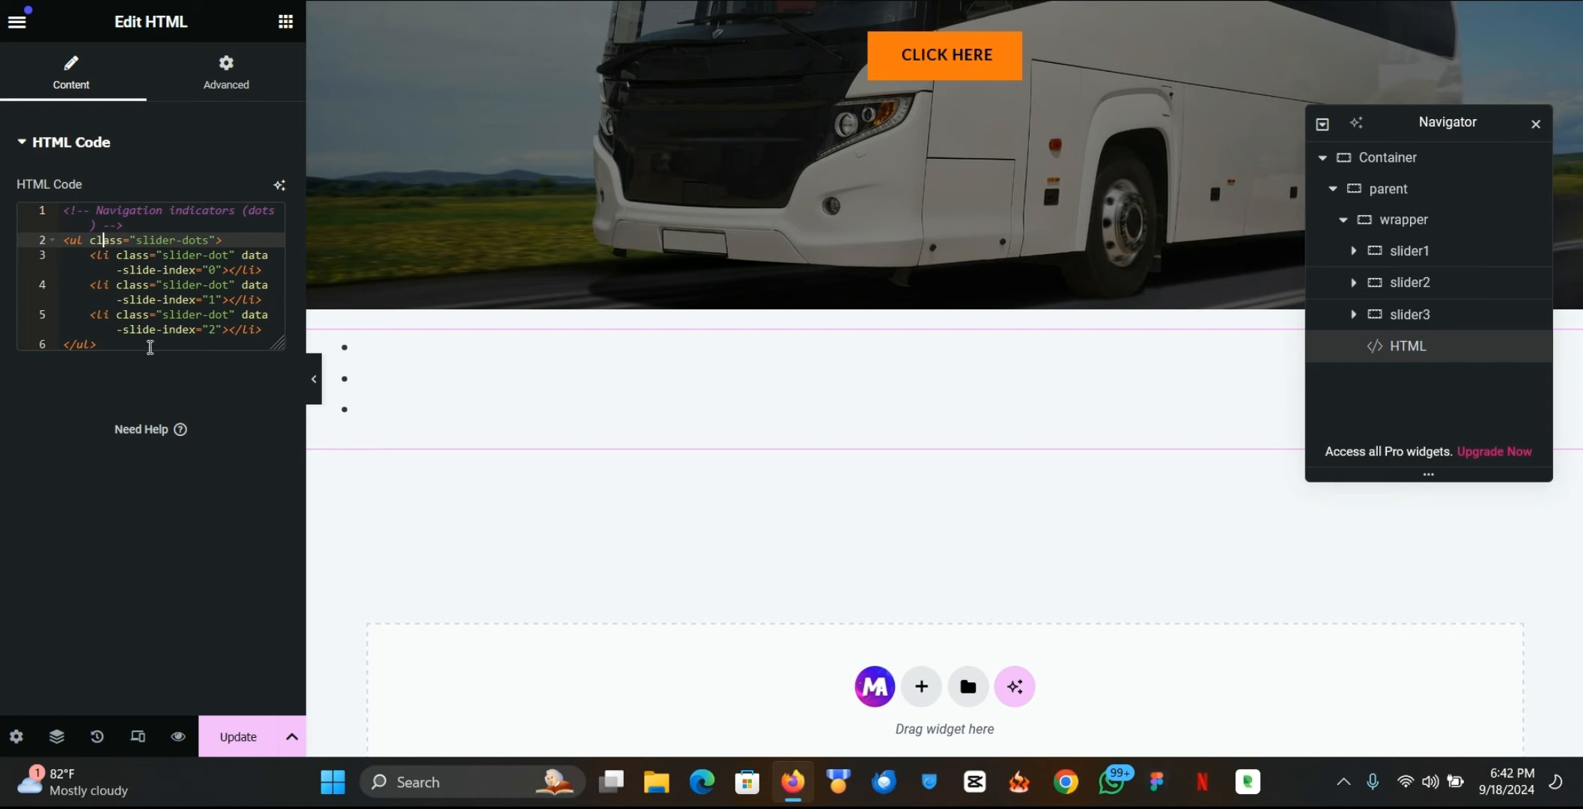
click(137, 349)
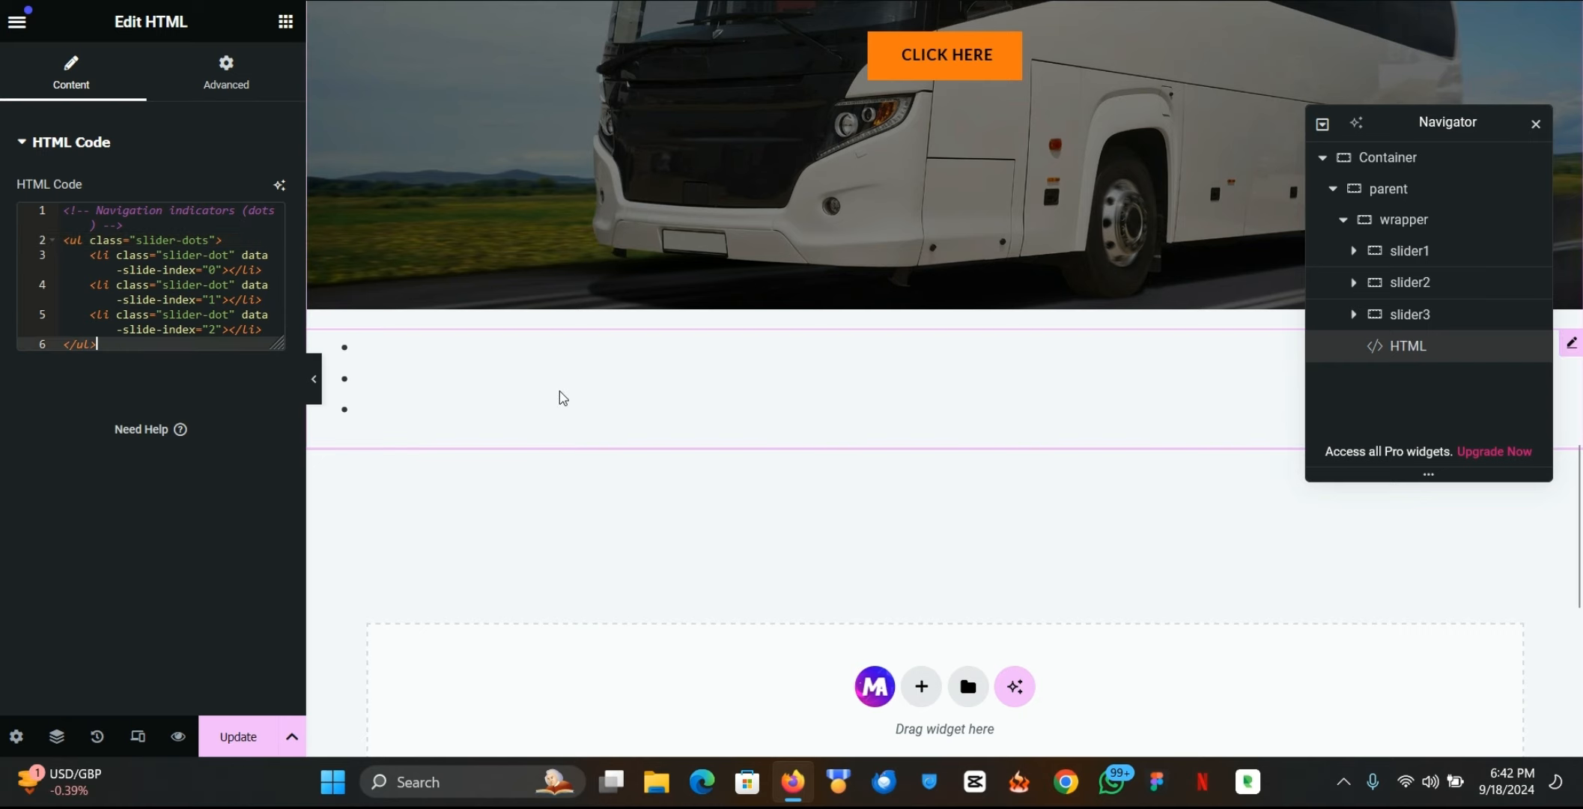
Step: Check the Custom CSS section in the advanced settings of the wrapper container
scroll(563, 398, up, 1)
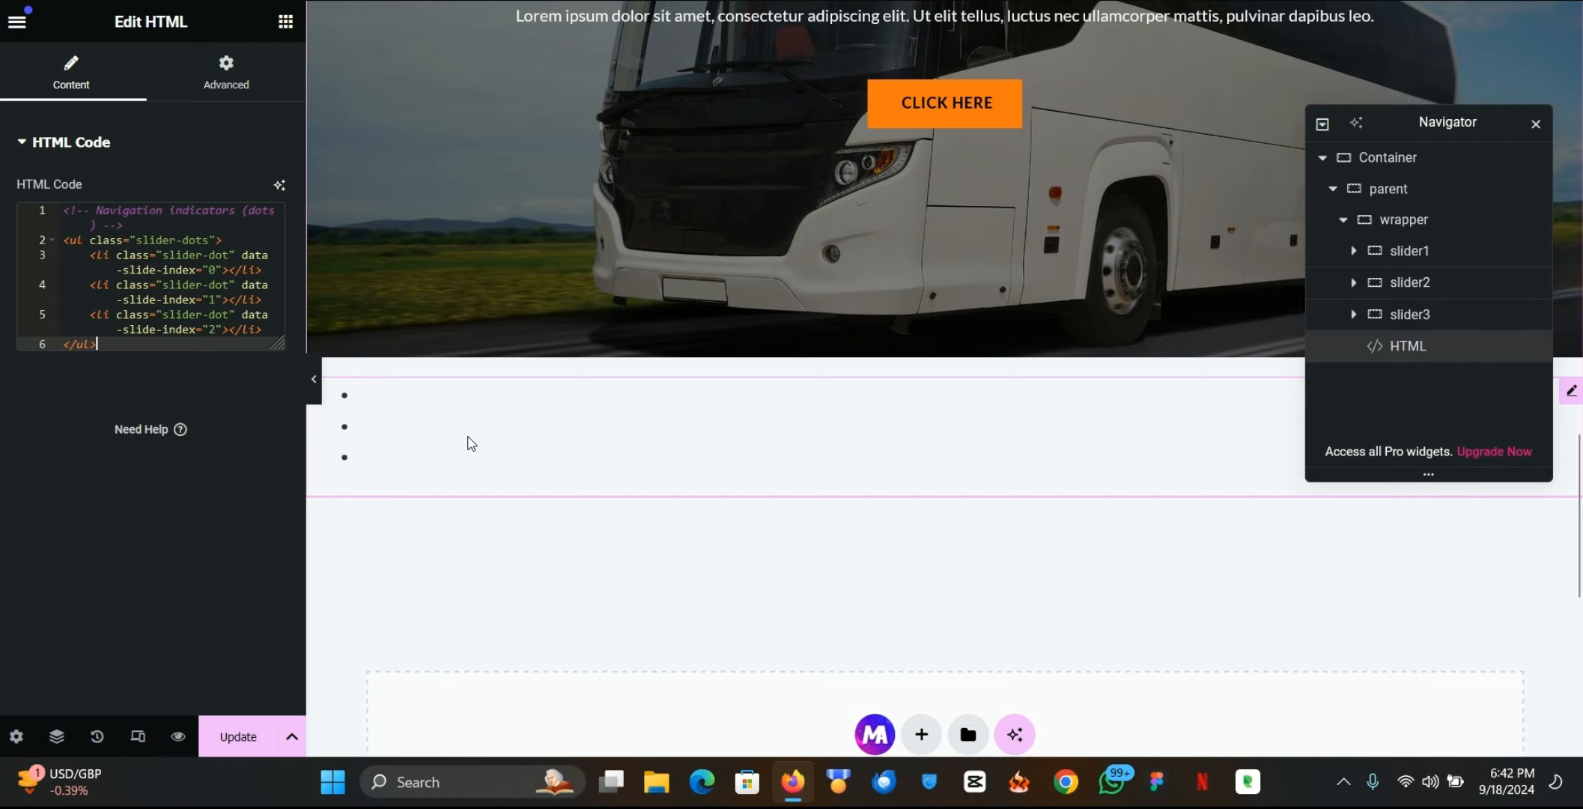
scroll(468, 442, up, 8)
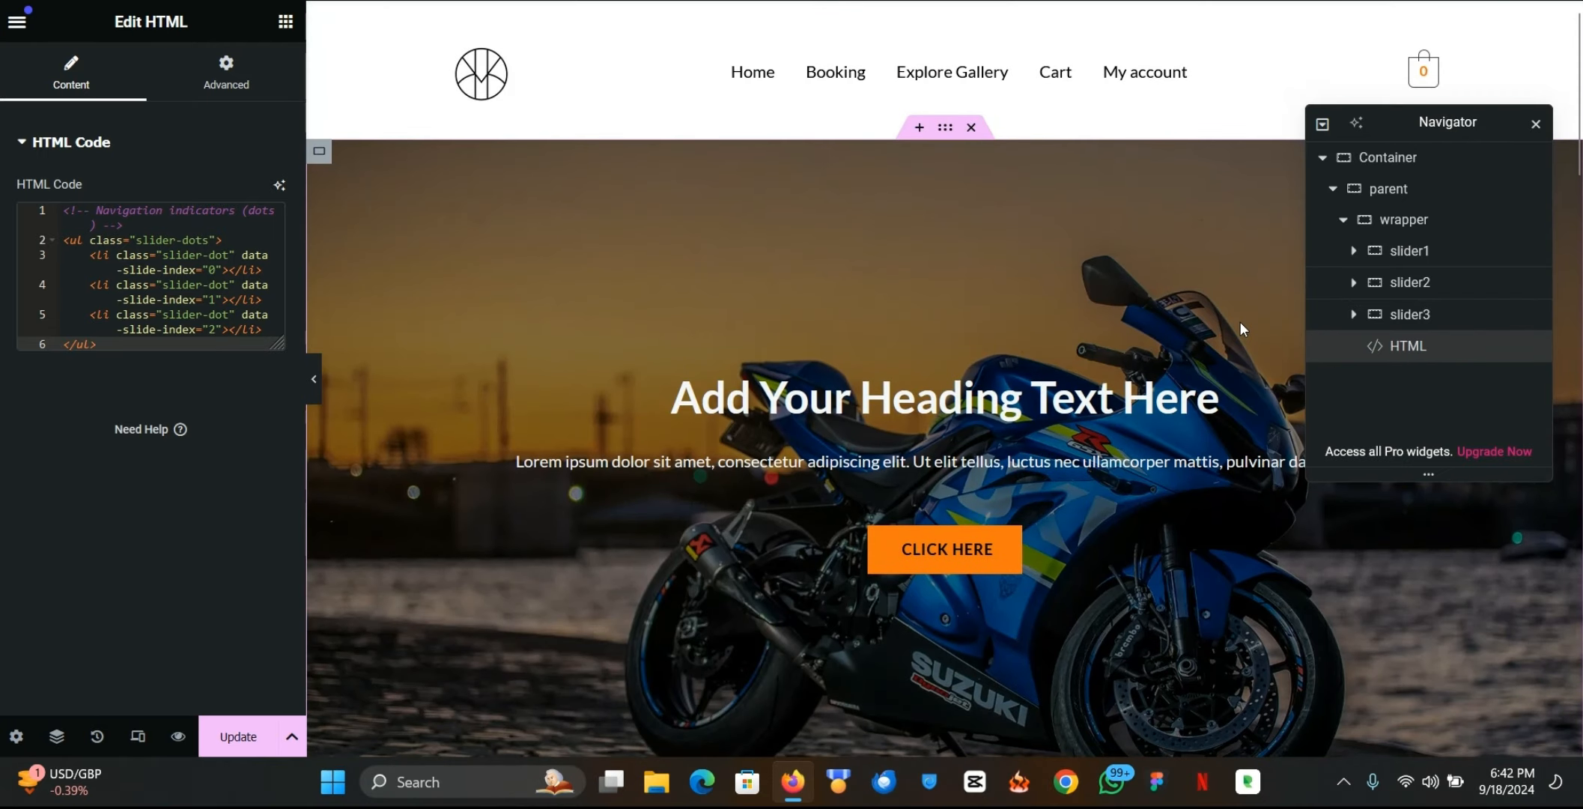
click(1405, 225)
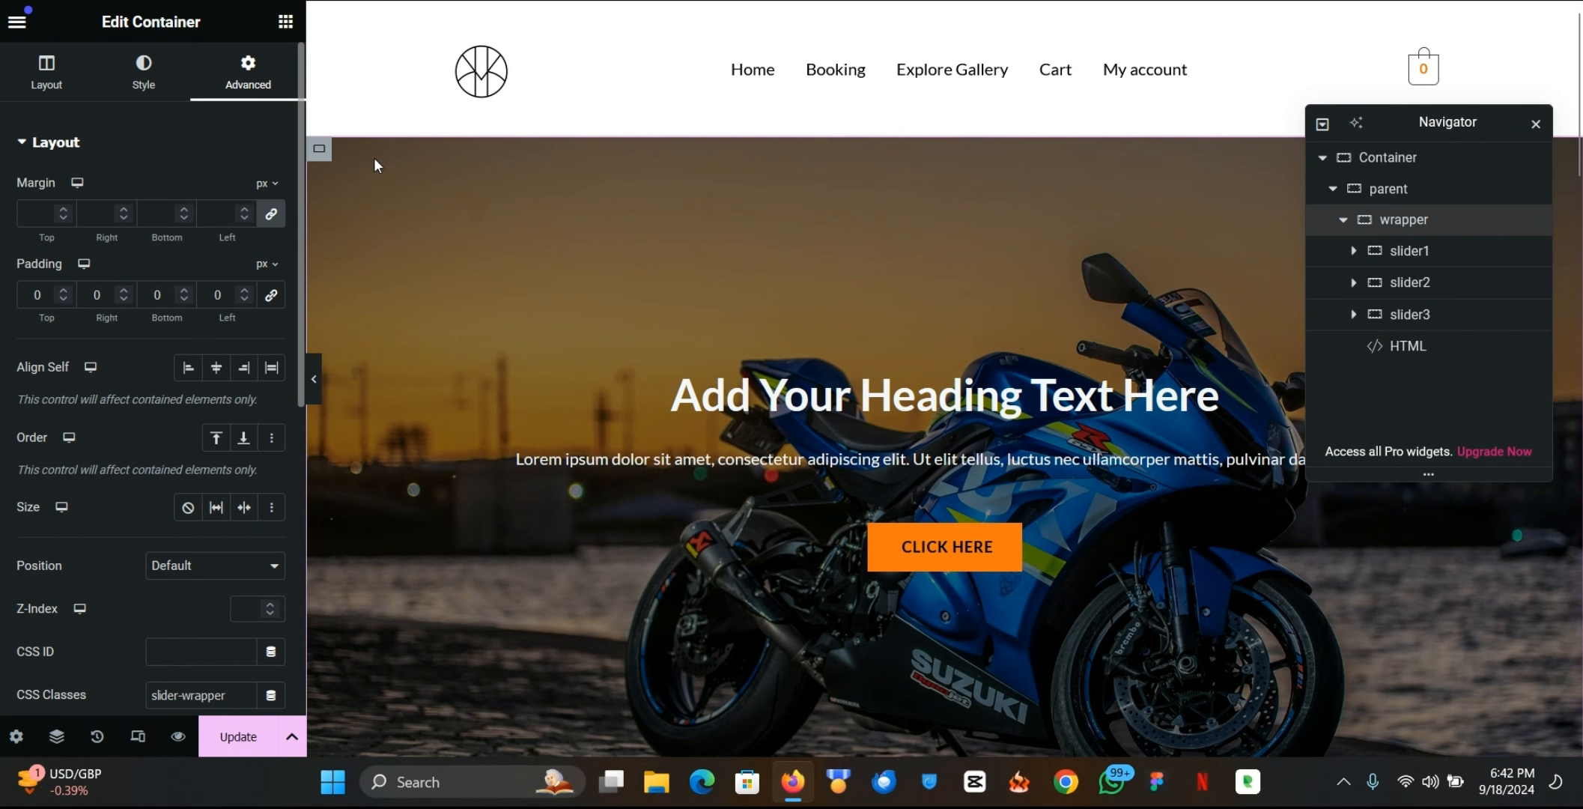
scroll(849, 251, down, 1)
click(130, 153)
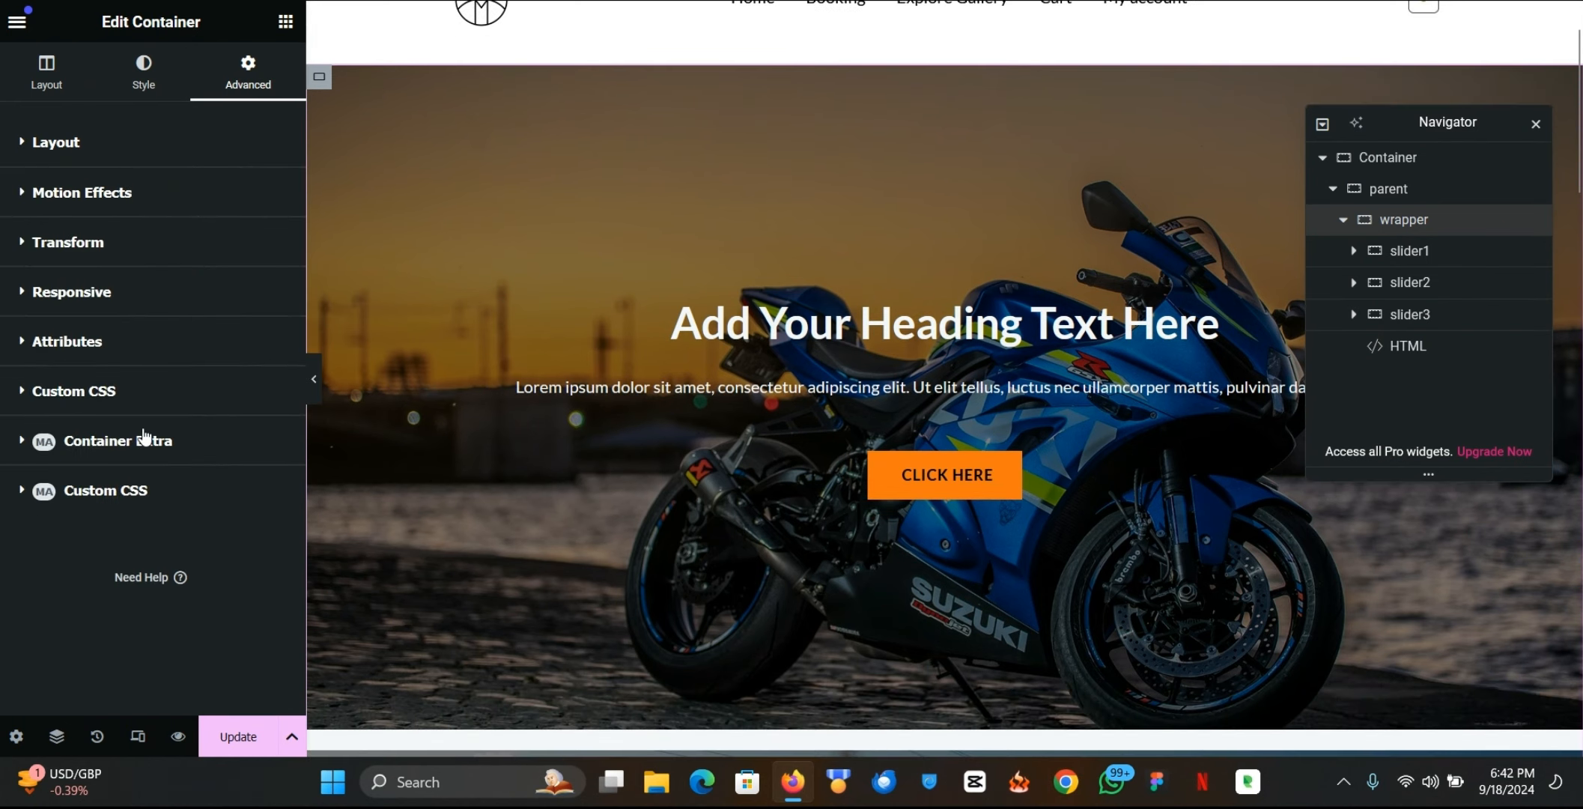
click(77, 389)
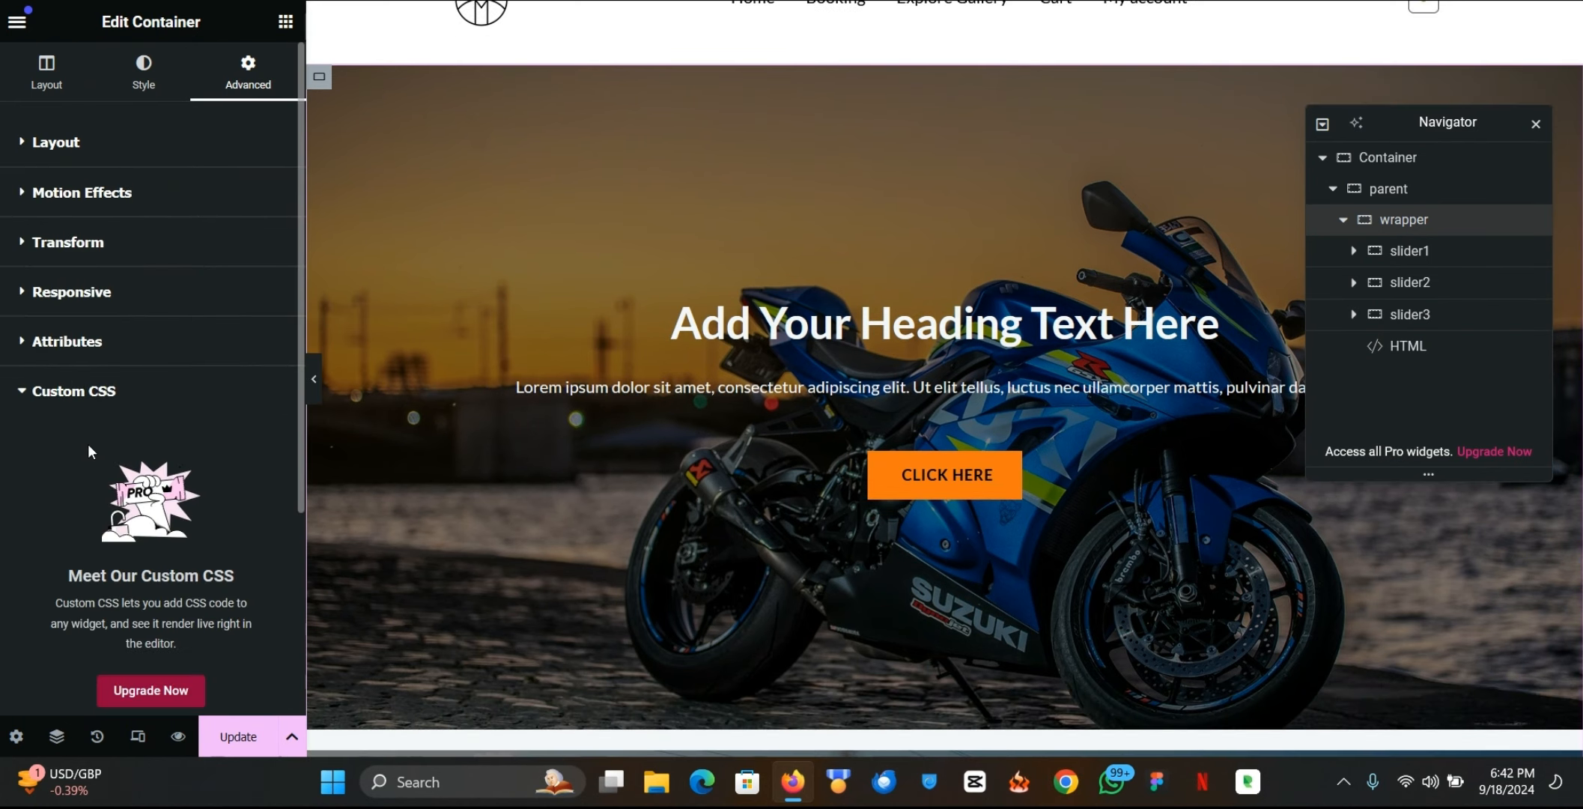
click(83, 383)
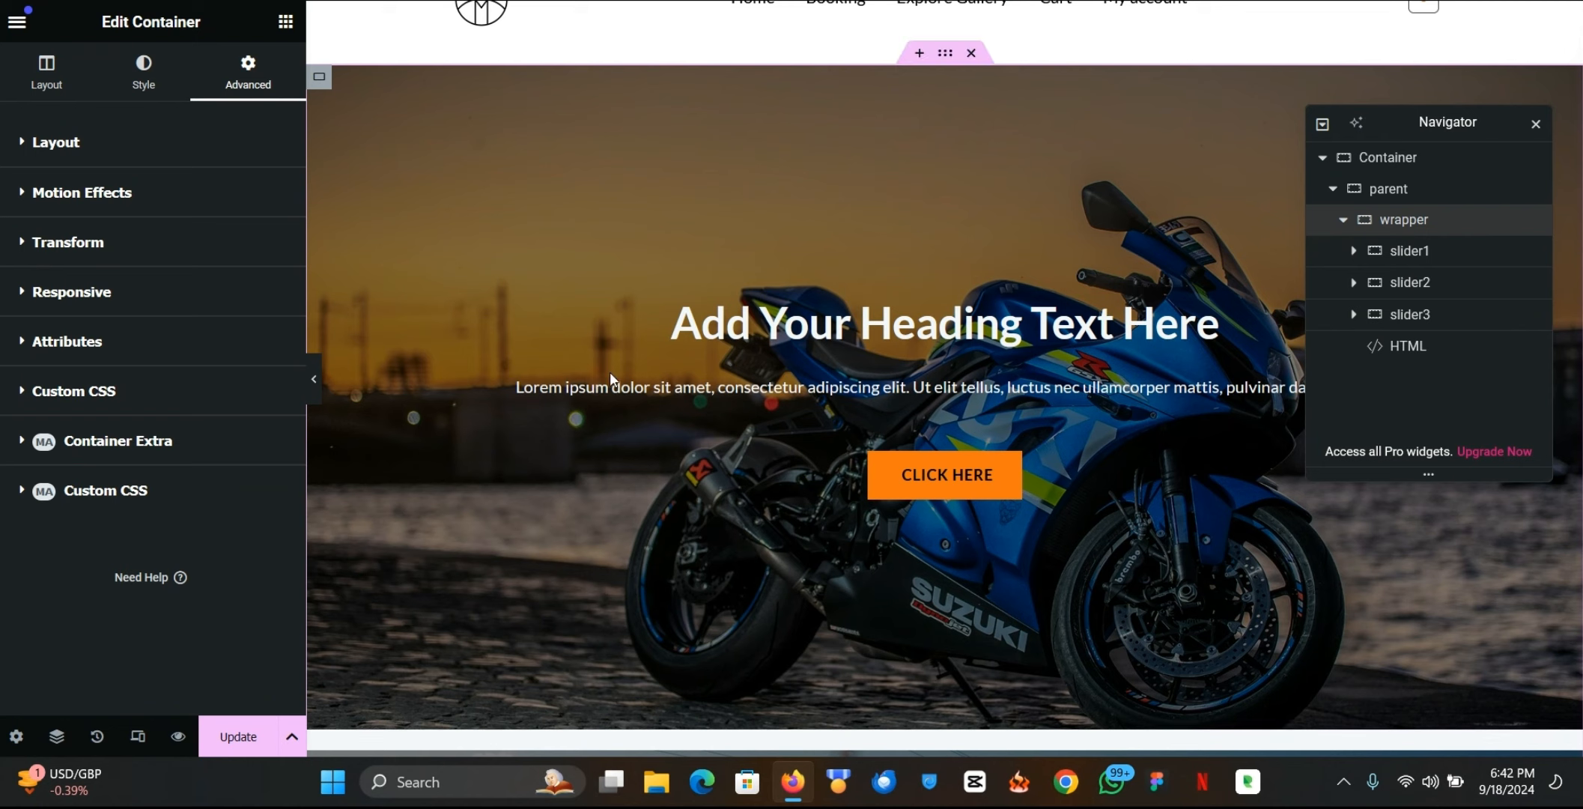
scroll(501, 173, up, 1)
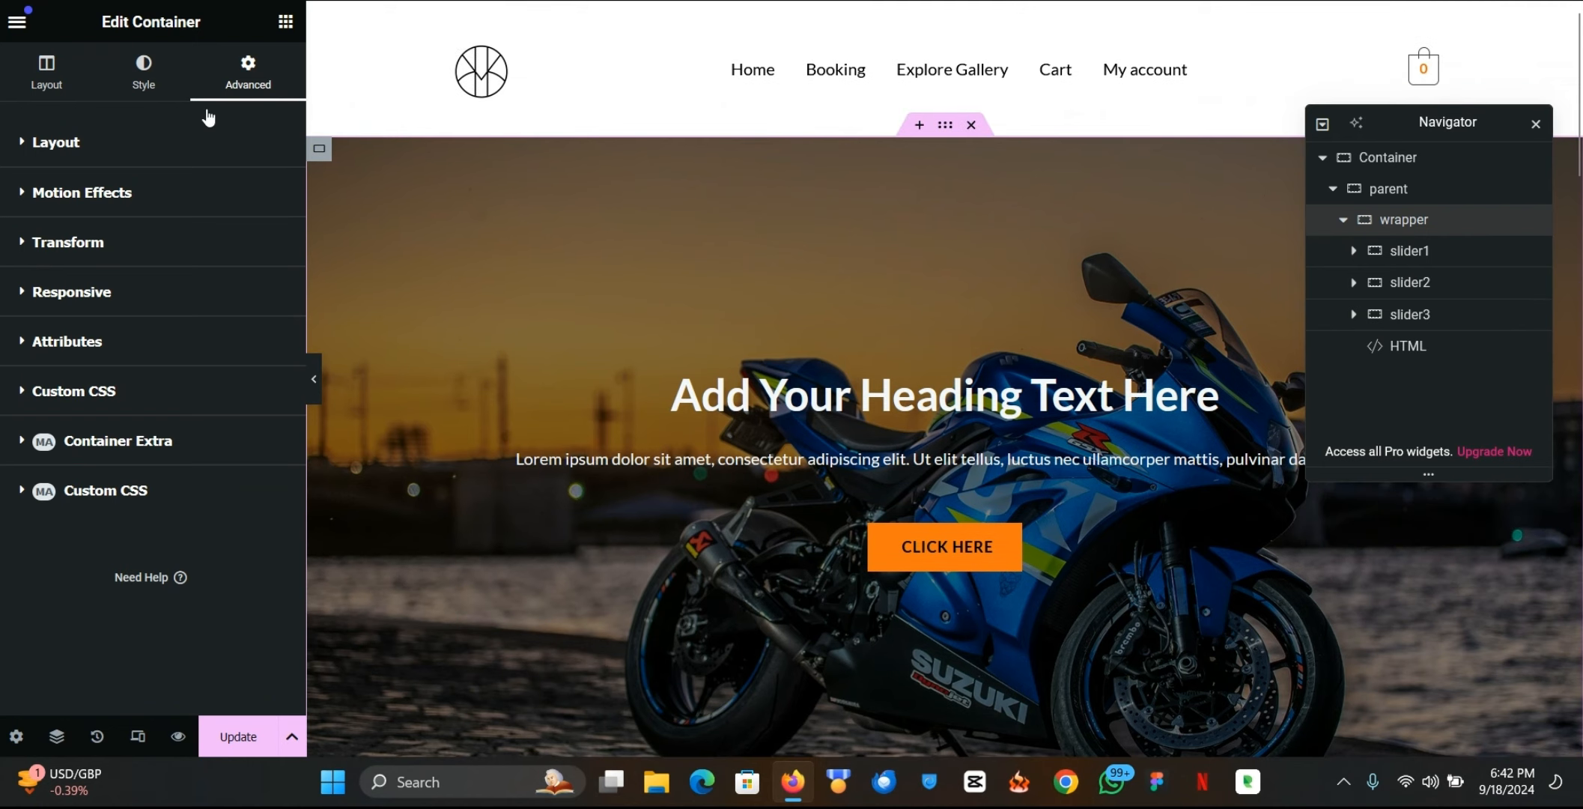
Step: Search the widgets for html and add an HTML widget inside the wrapper directly below the first slide
click(286, 21)
click(129, 111)
text(html)
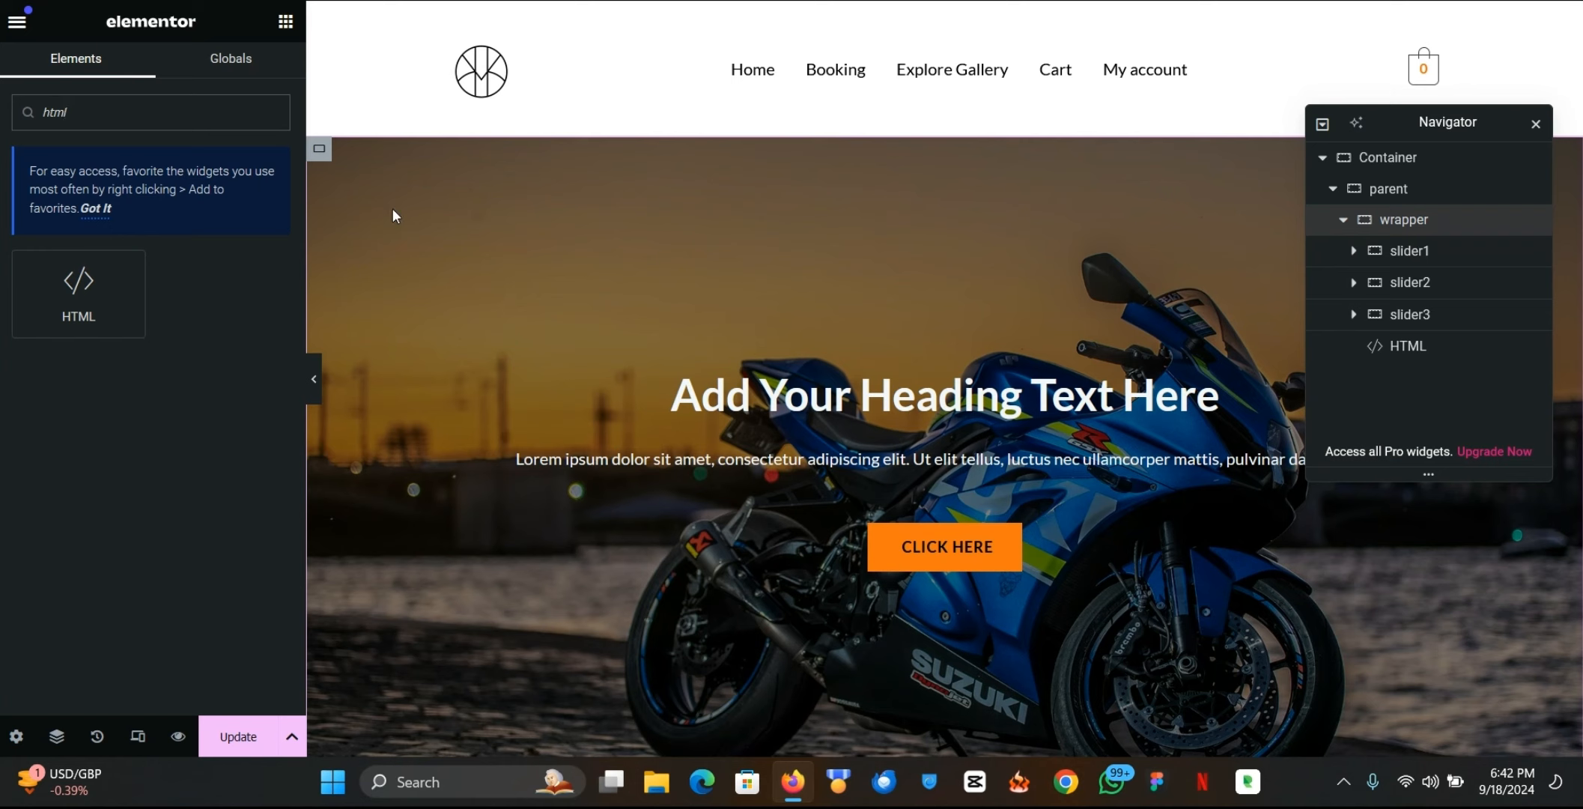
drag(106, 285, 897, 604)
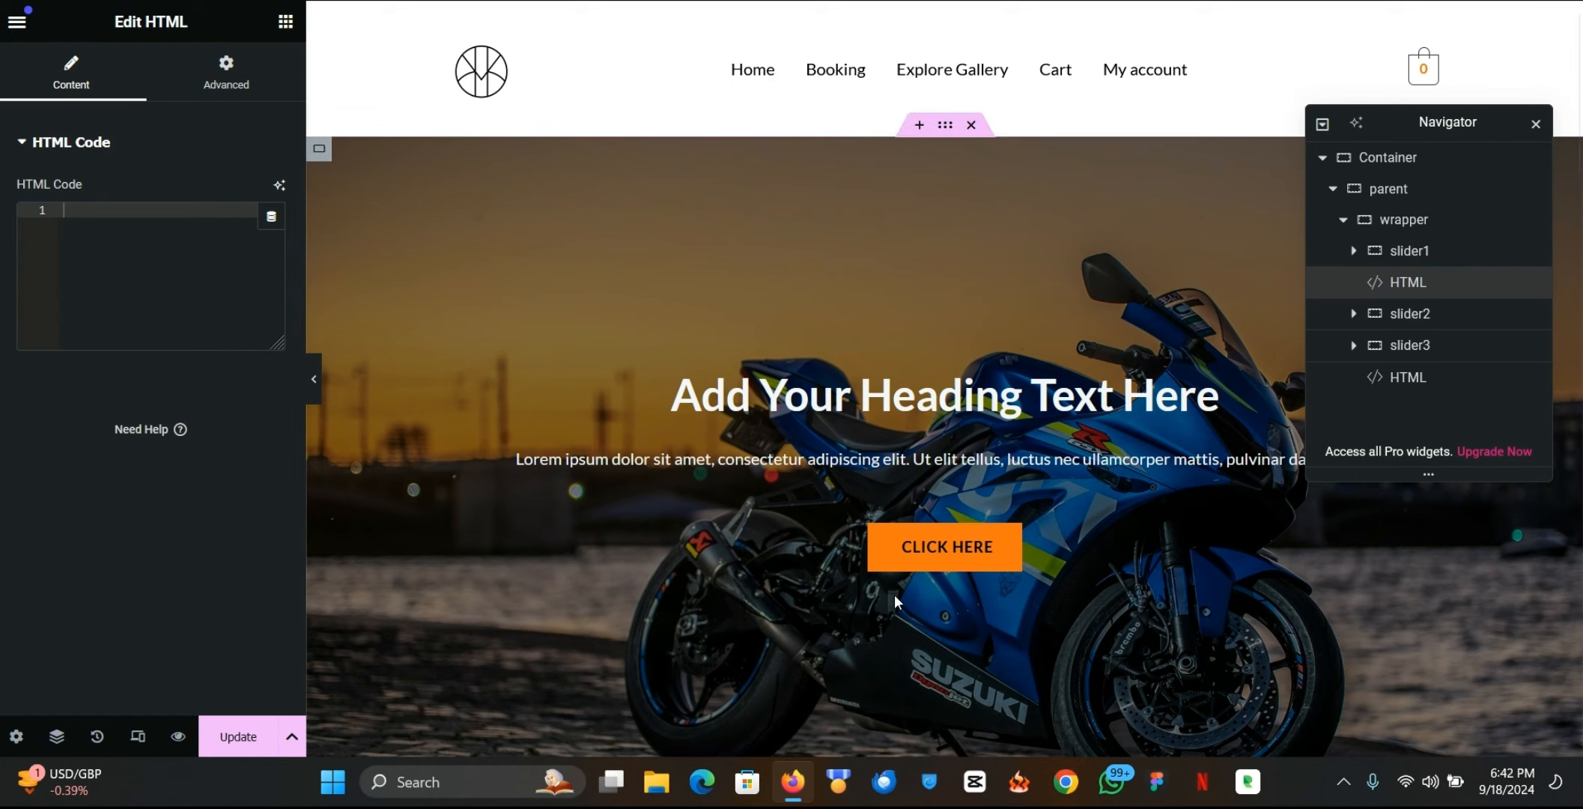
Step: Copy the custom CSS from Step 4 of the guide and return to the page editor
key(ctrl+Tab)
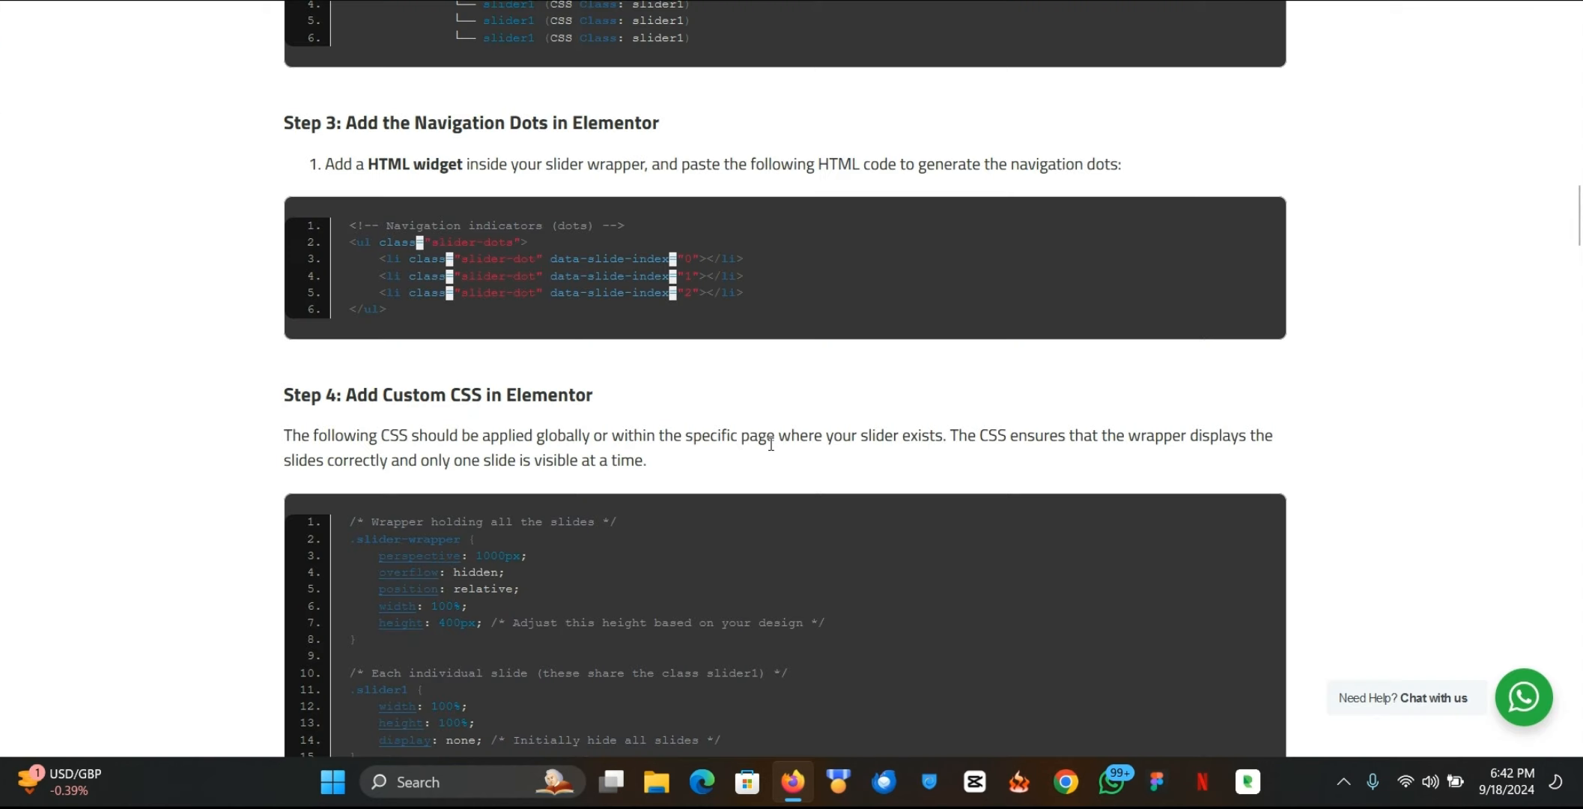
scroll(770, 444, up, 4)
scroll(771, 442, down, 8)
mouse_move(1191, 219)
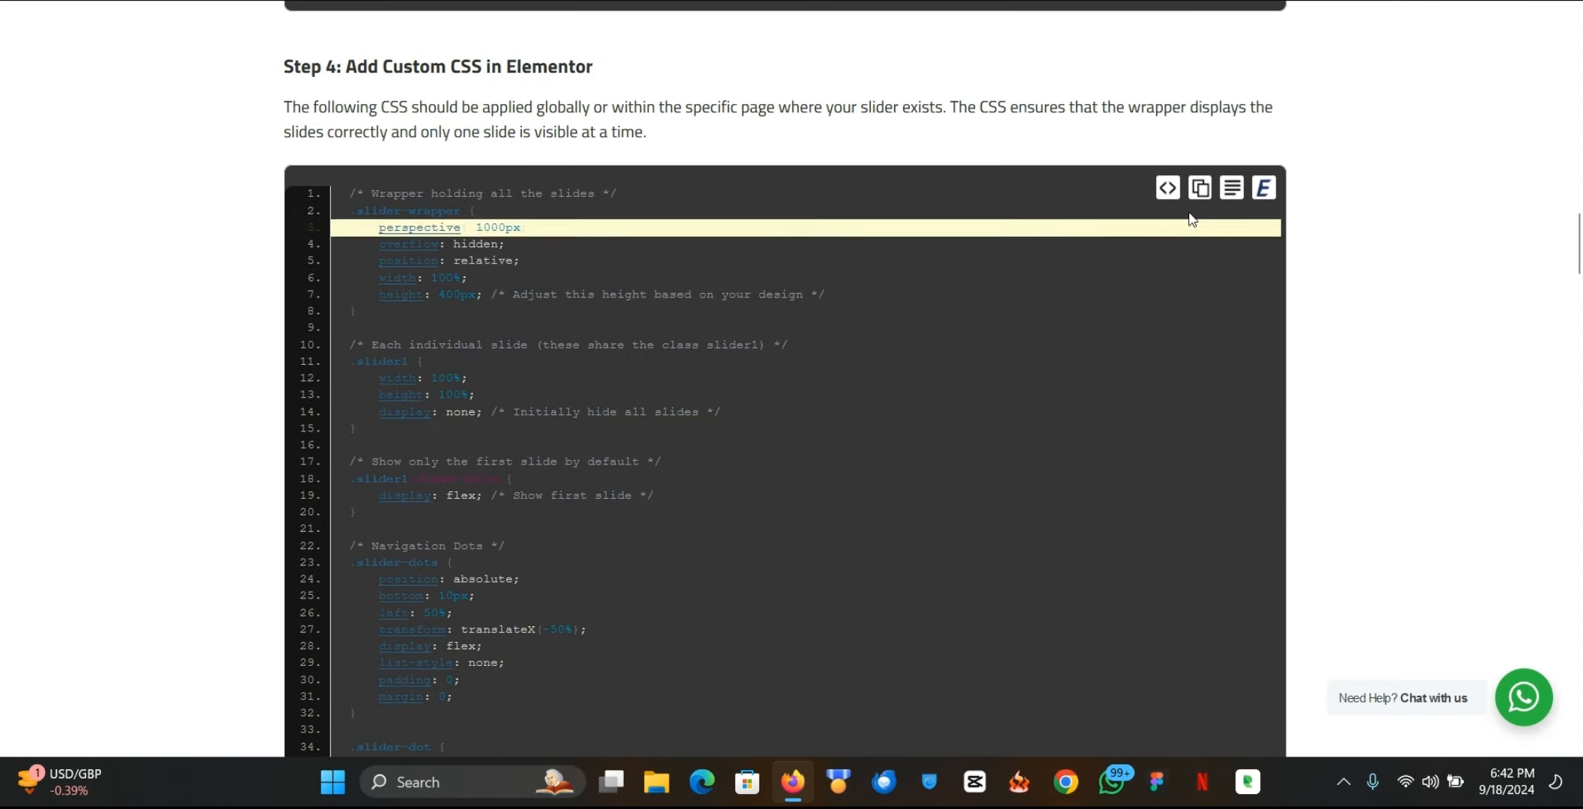
click(1200, 189)
key(ctrl+Tab)
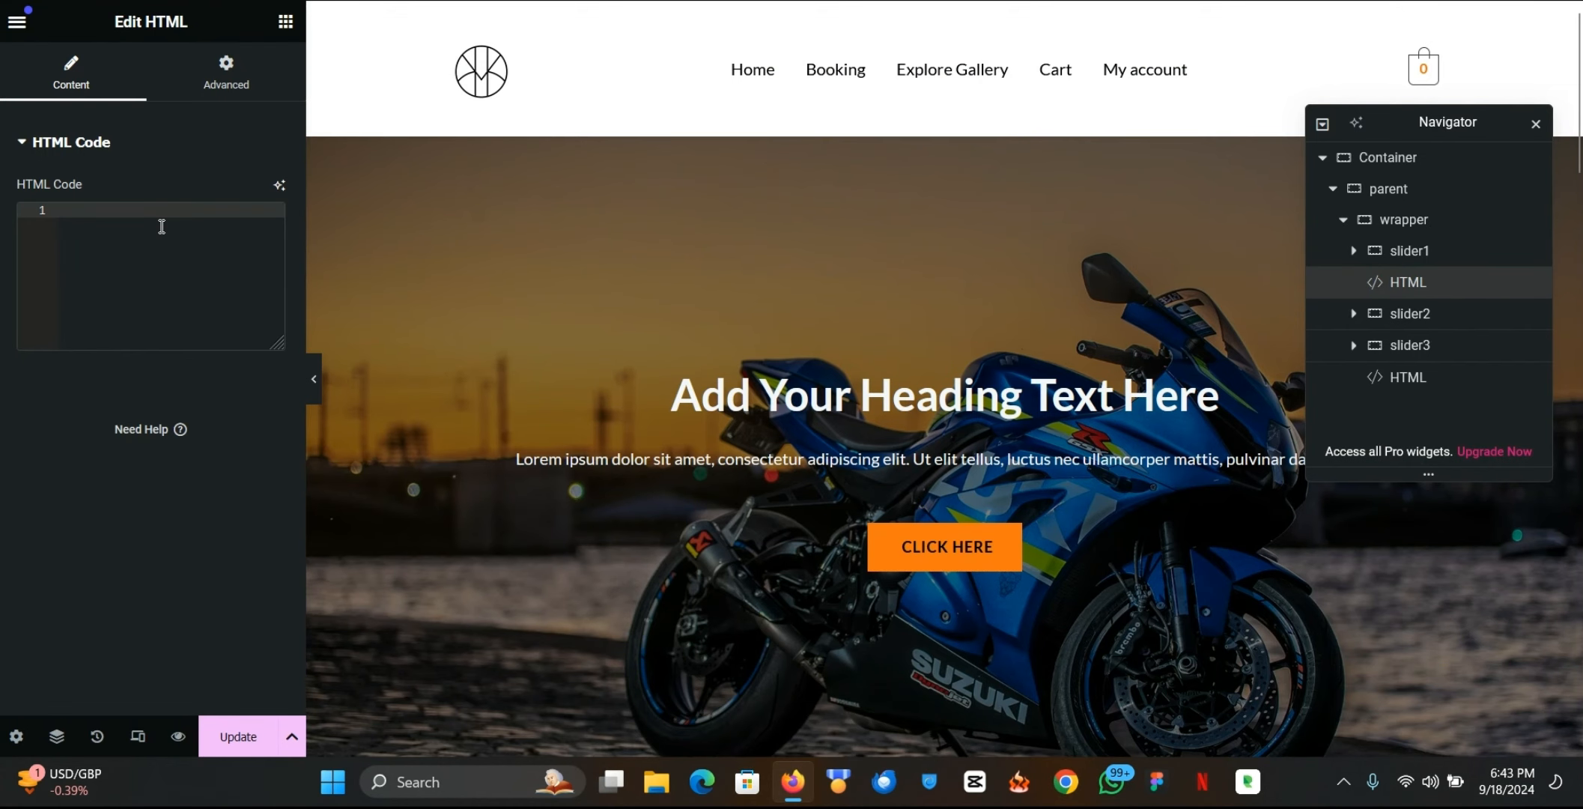
Step: Add a <style> tag in the new HTML widget and paste the guide's slider CSS inside it
text(style>)
key(Return)
key(ctrl+v)
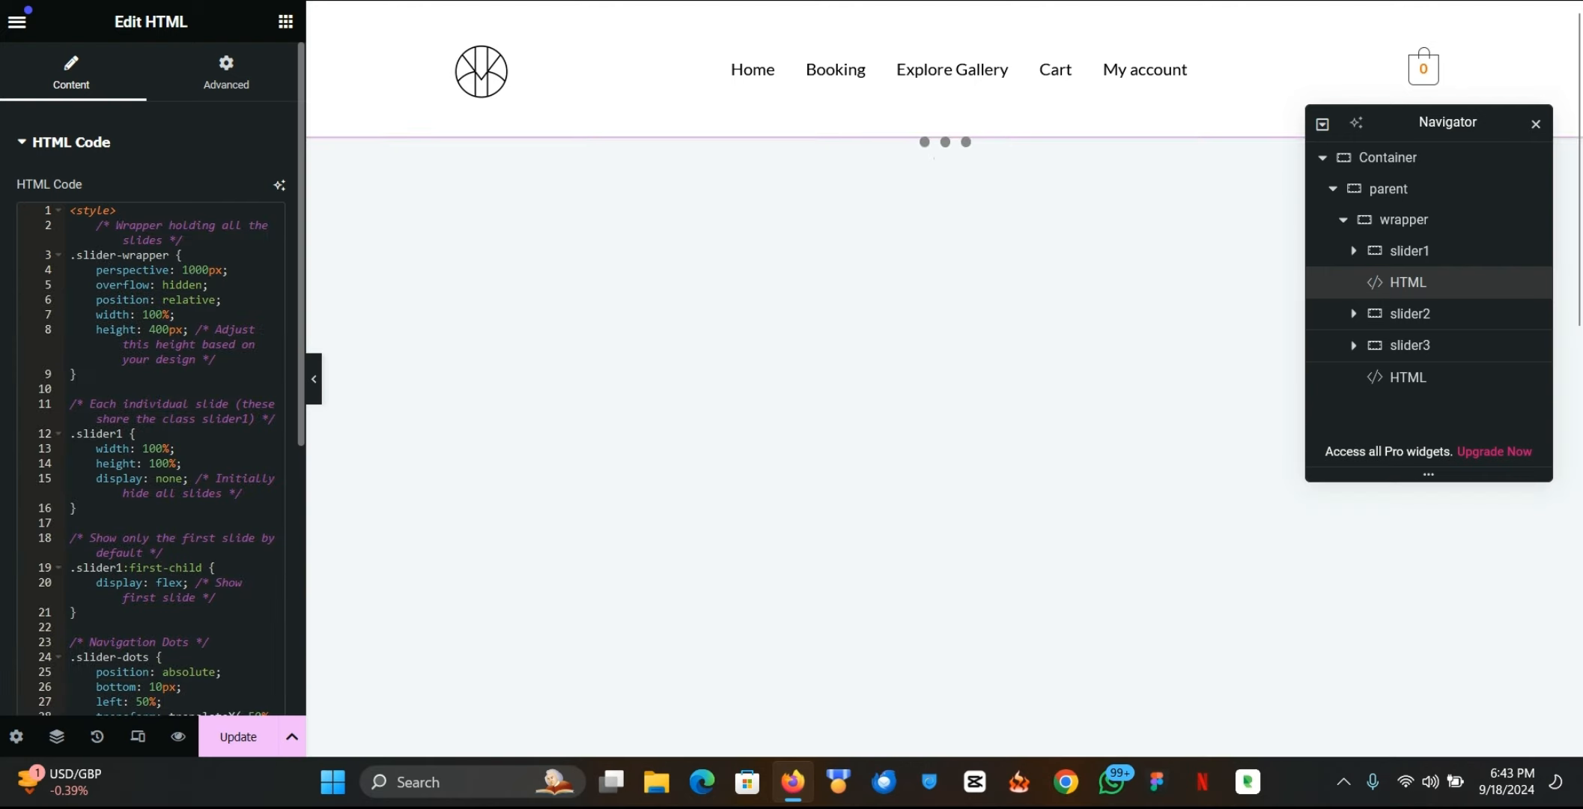
scroll(637, 262, down, 5)
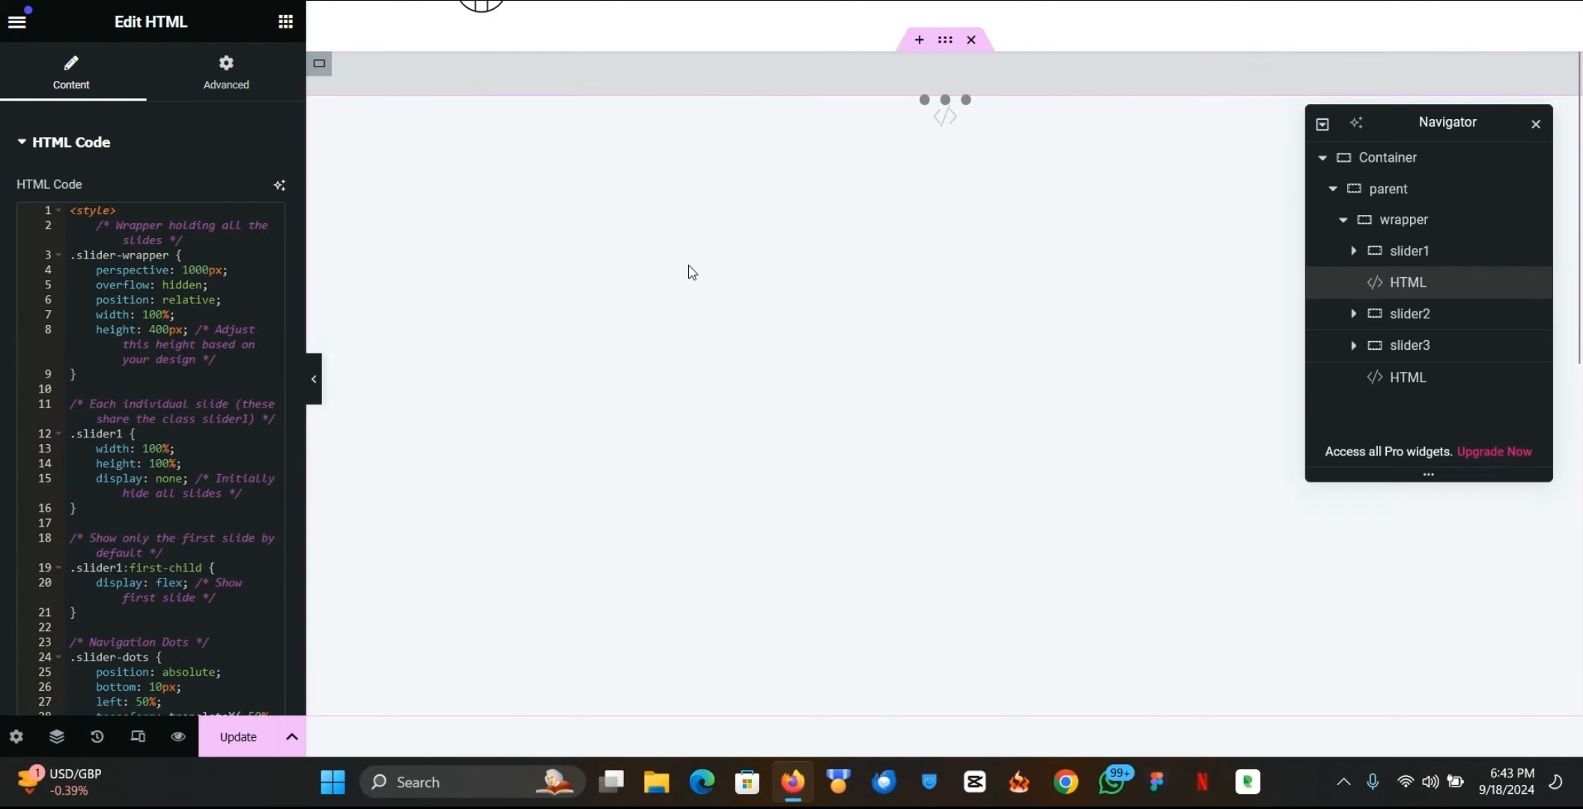
scroll(161, 334, down, 6)
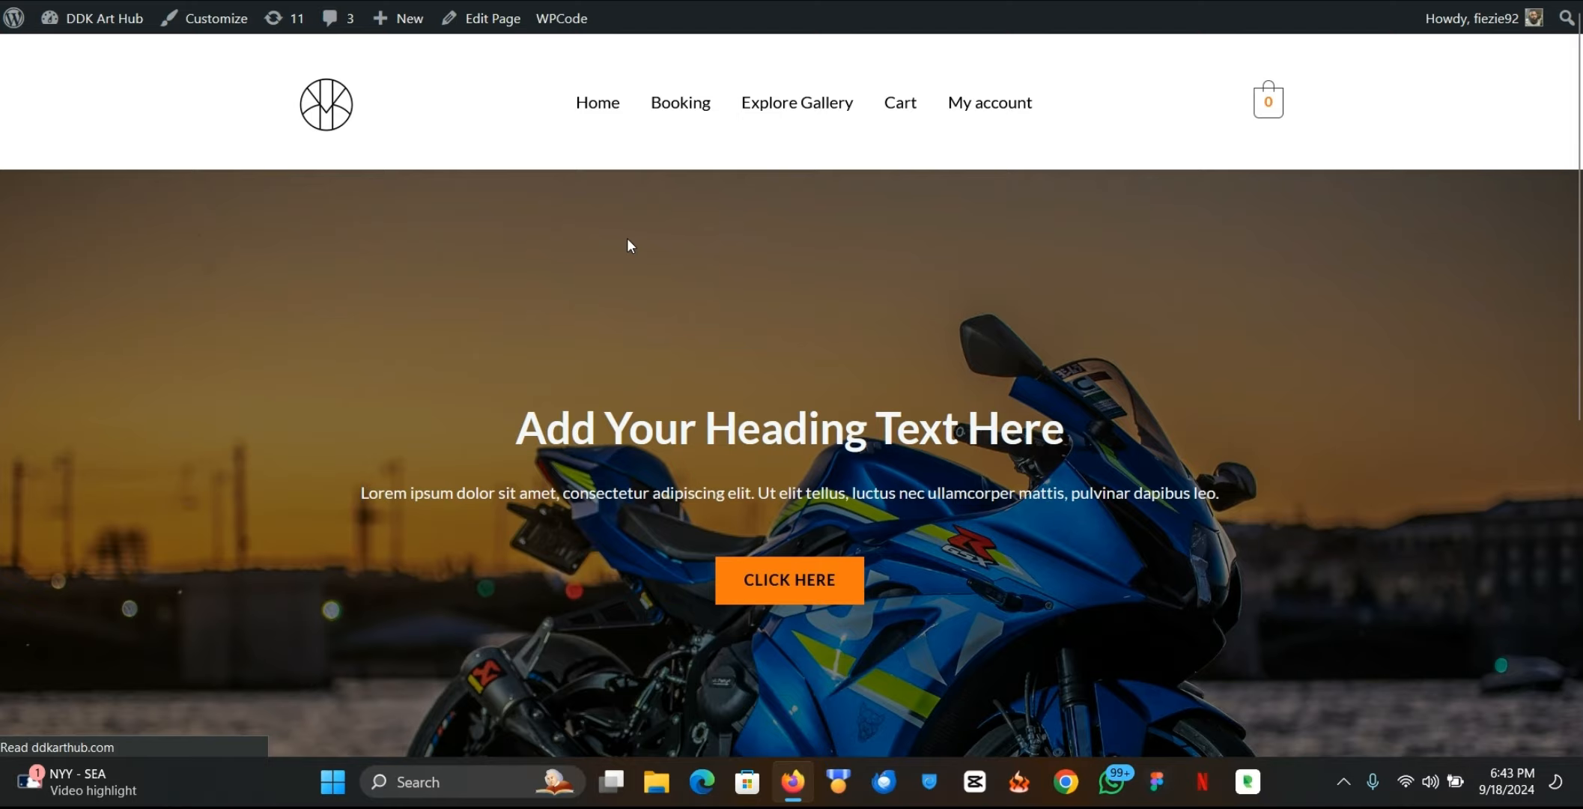
Step: Check the hero section on the published page and copy the custom JavaScript from Step 5 of the guide
scroll(627, 238, down, 5)
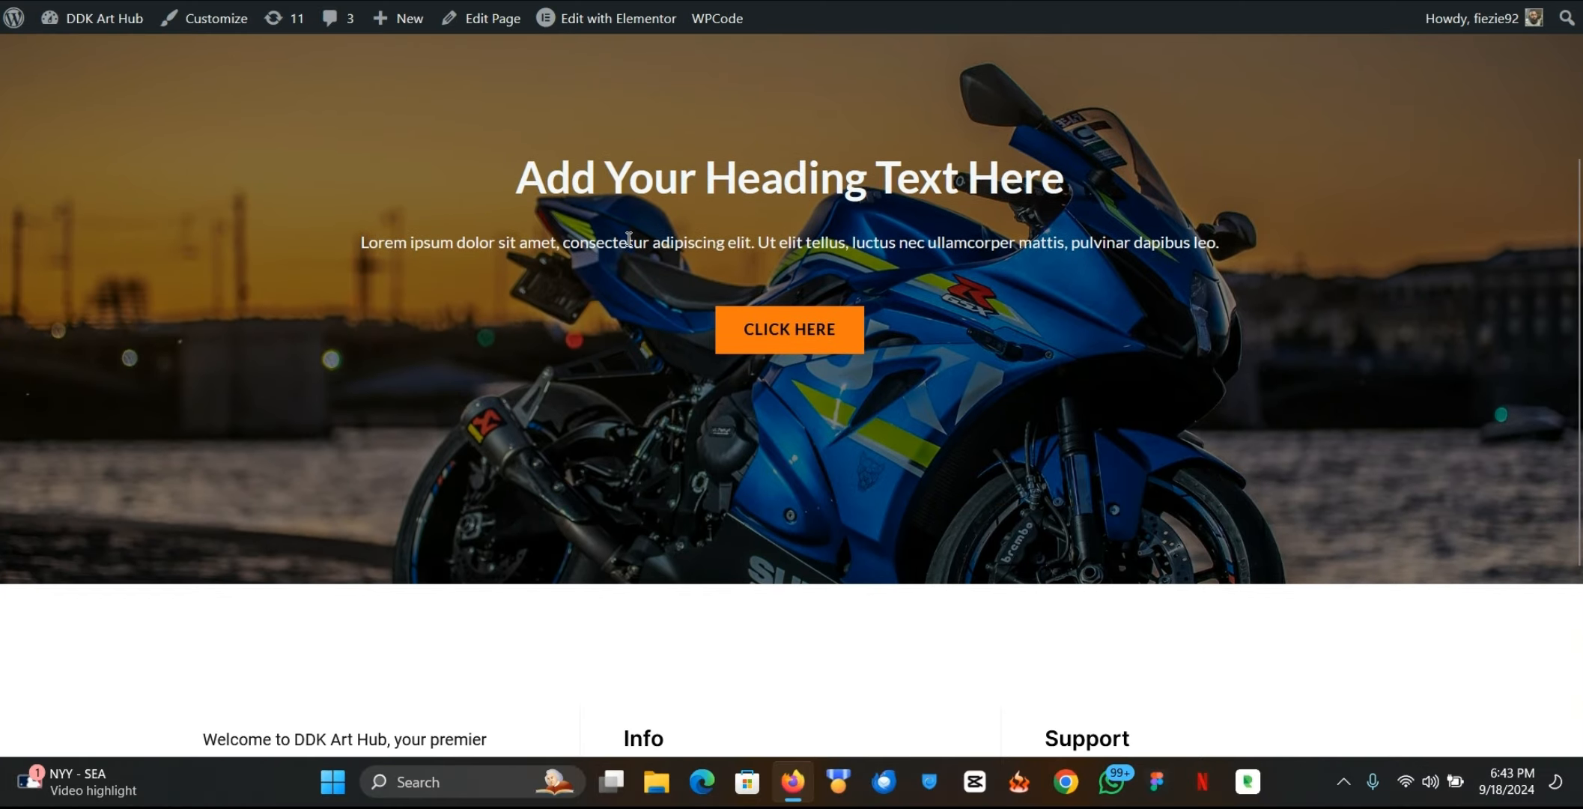
scroll(629, 239, up, 6)
scroll(629, 239, down, 1)
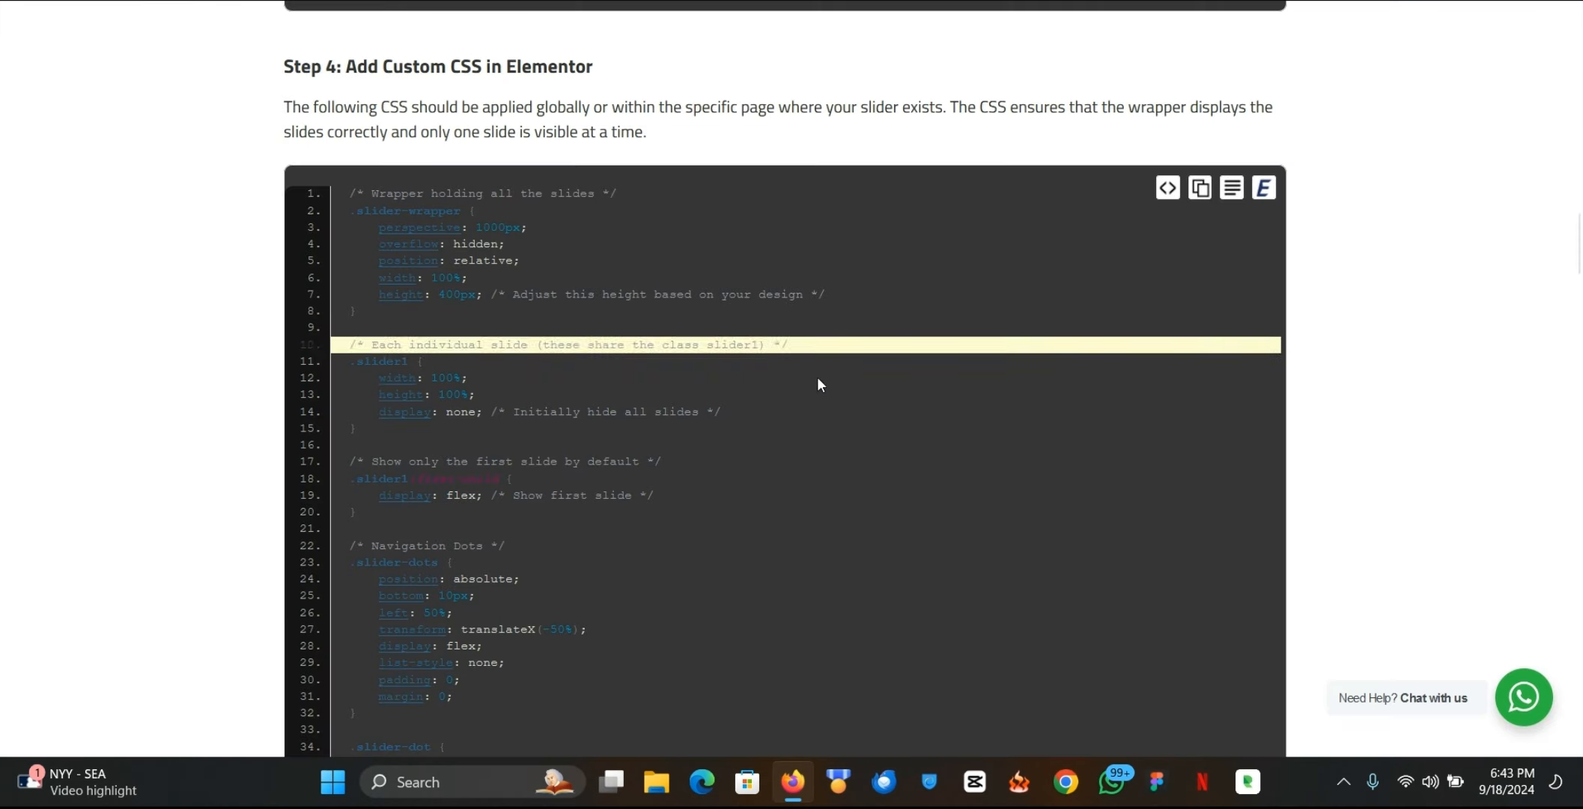
scroll(942, 266, down, 10)
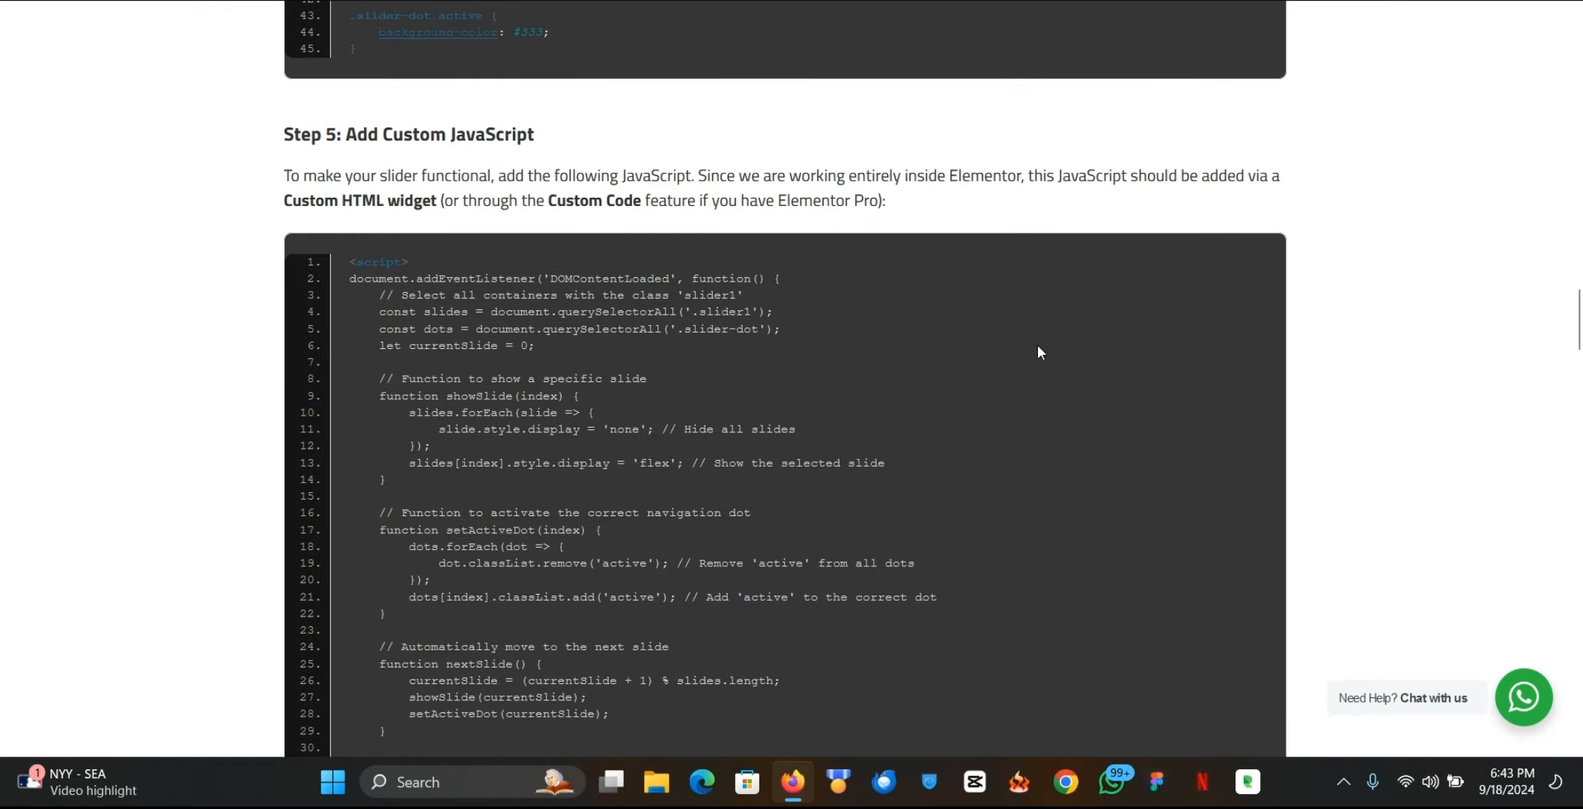
click(1199, 253)
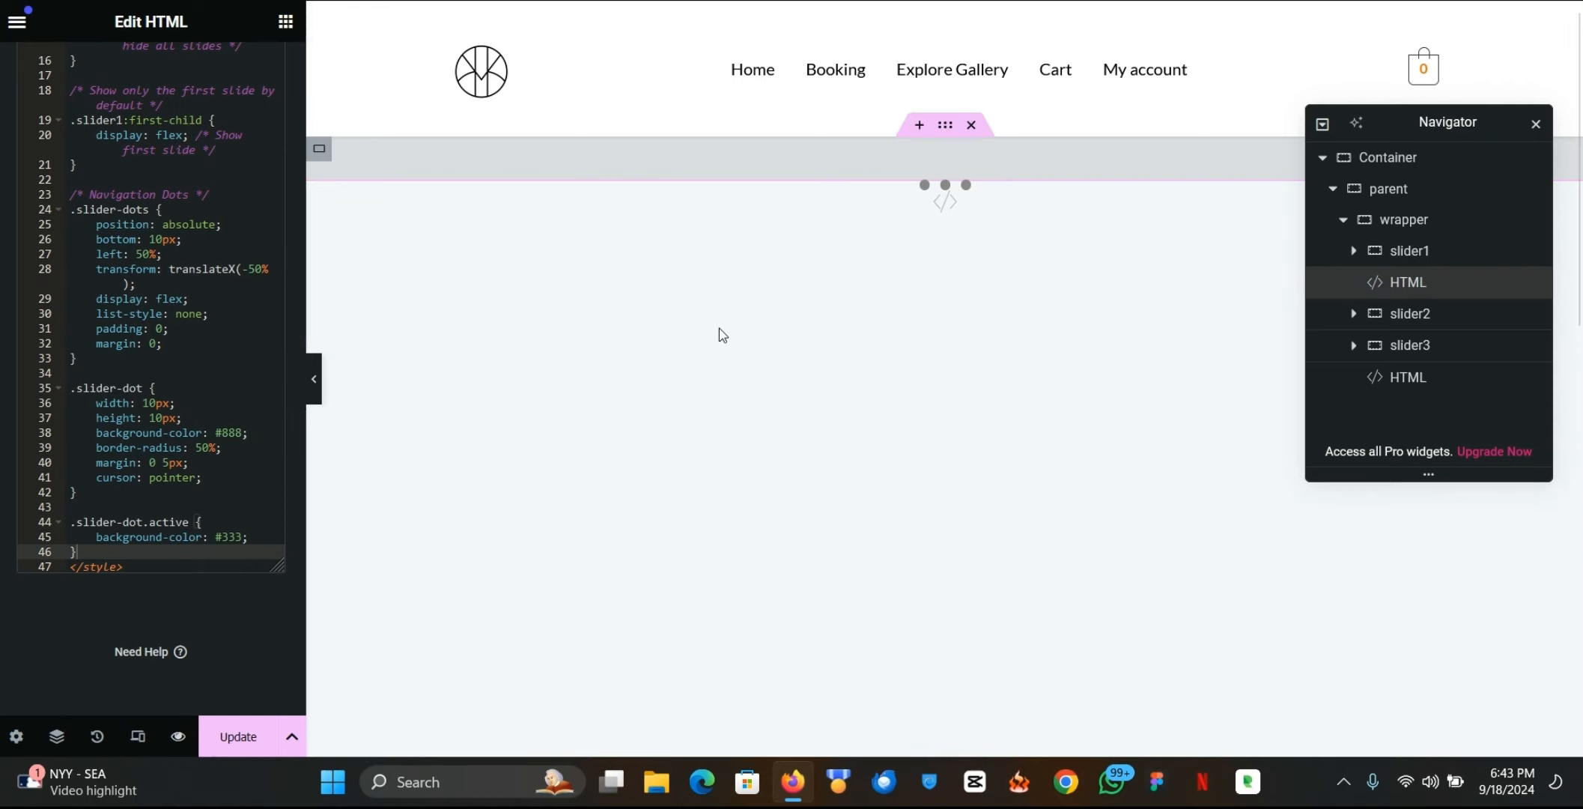
Step: Search for html again and add another HTML widget in the wrapper, directly below the CSS widget
click(942, 196)
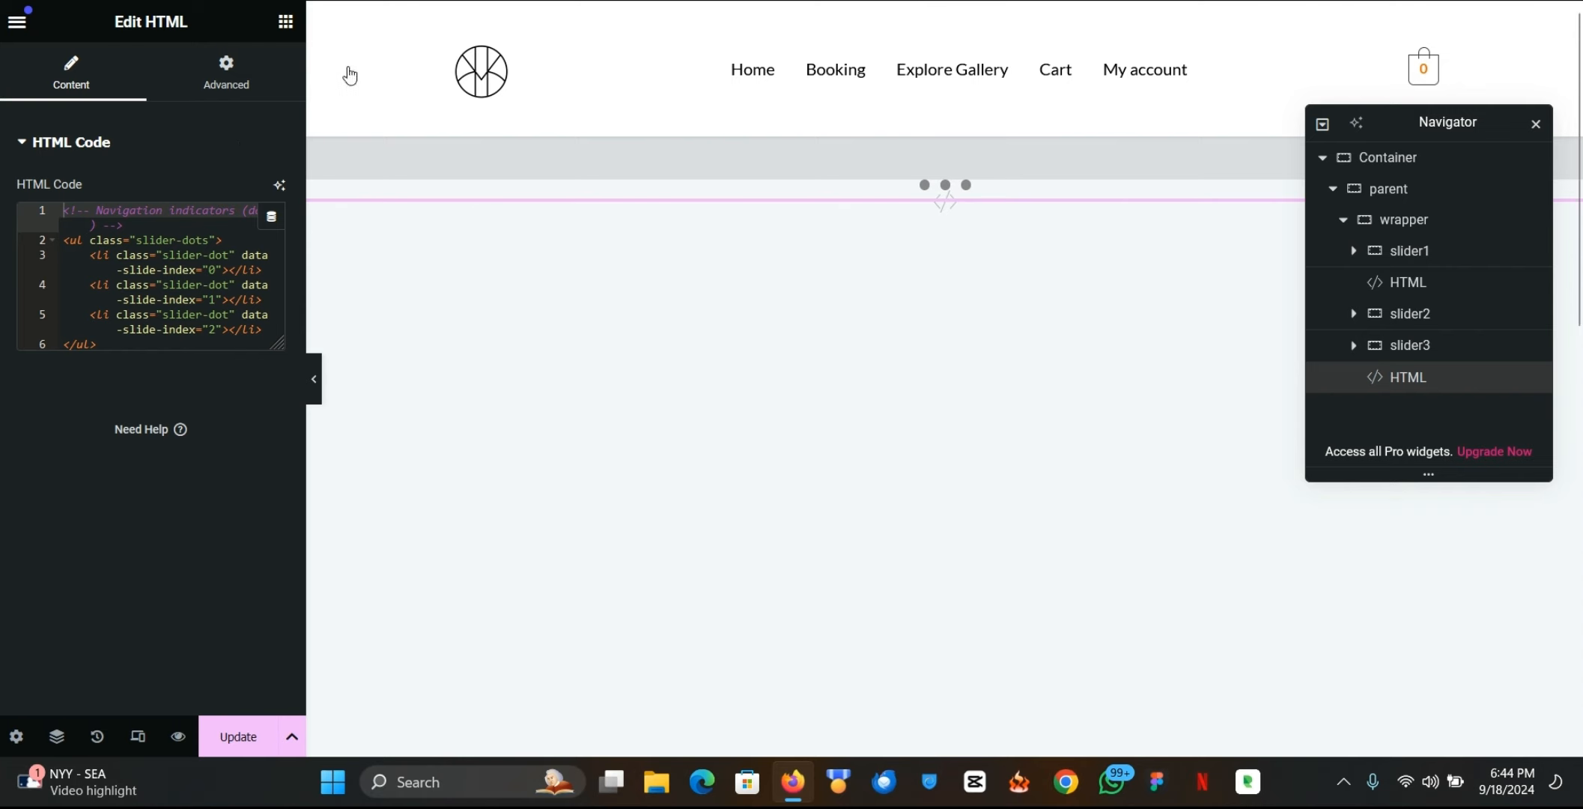
click(288, 22)
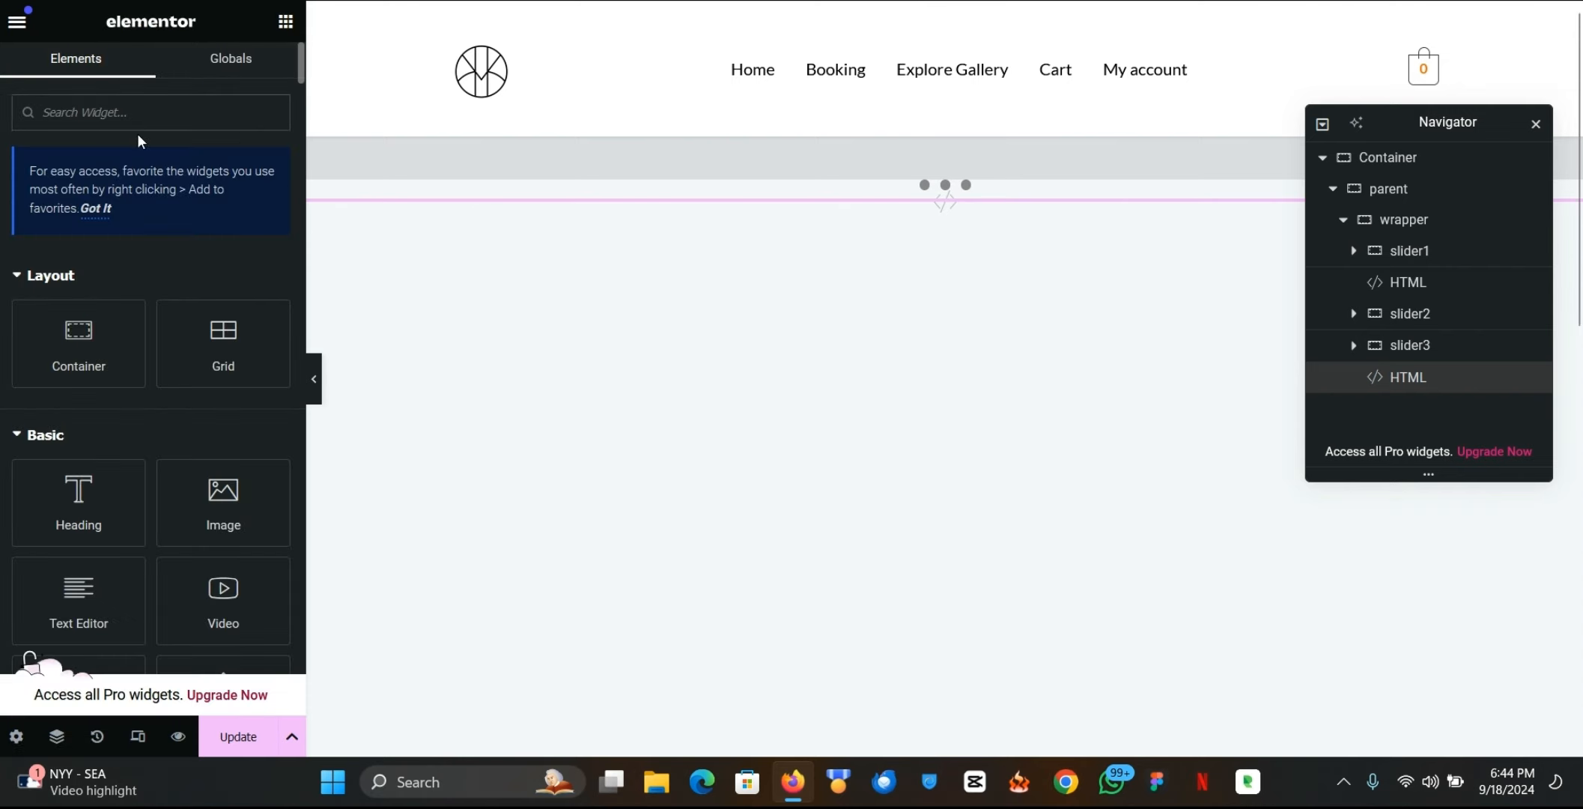
text(html)
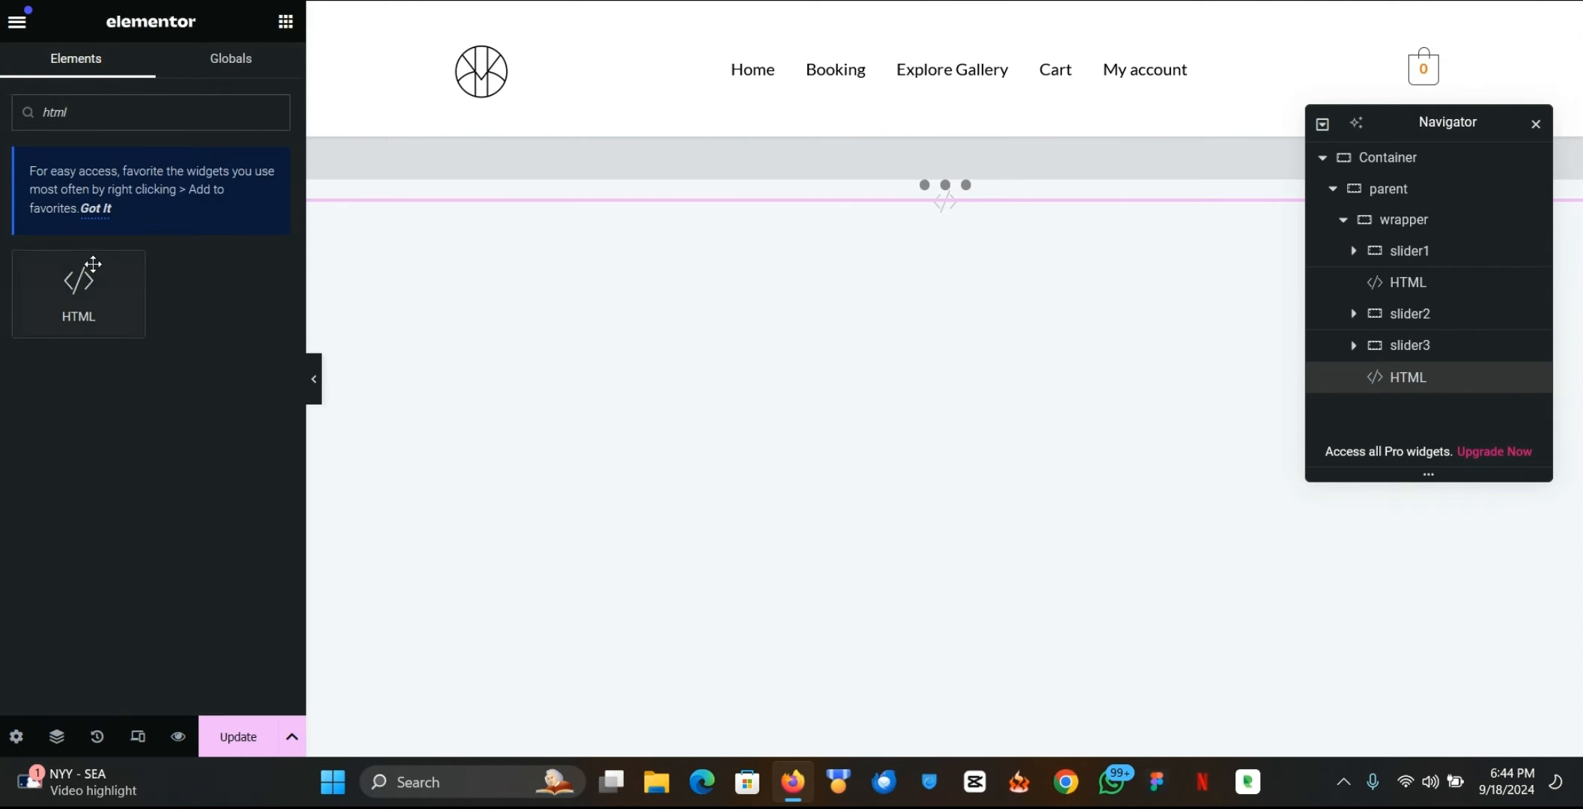
drag(93, 263, 712, 175)
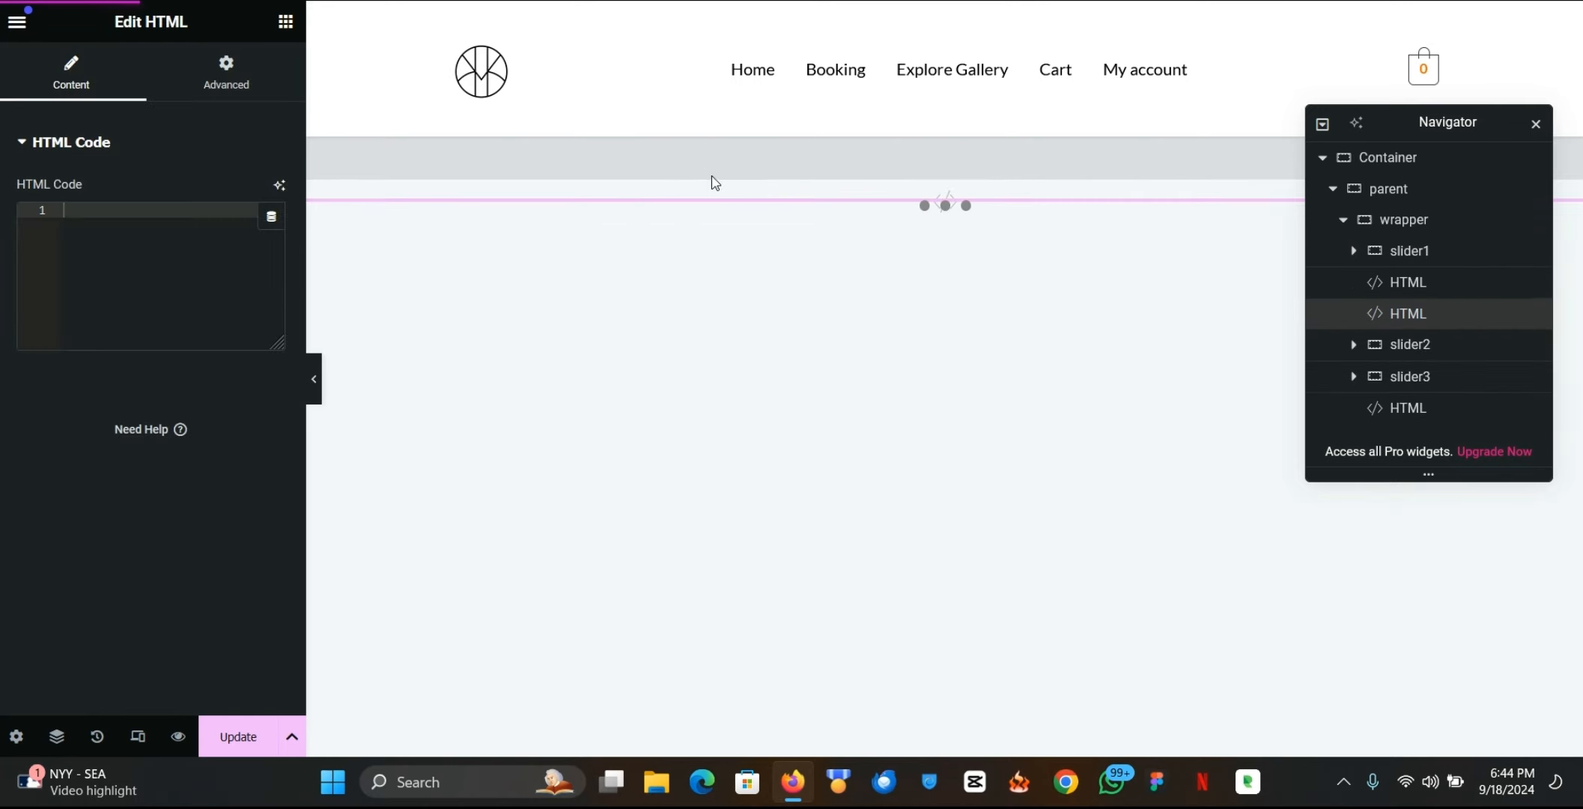
Step: Enter a <script> tag in the new HTML widget and paste the guide's slider JavaScript inside it
click(149, 206)
text(<)
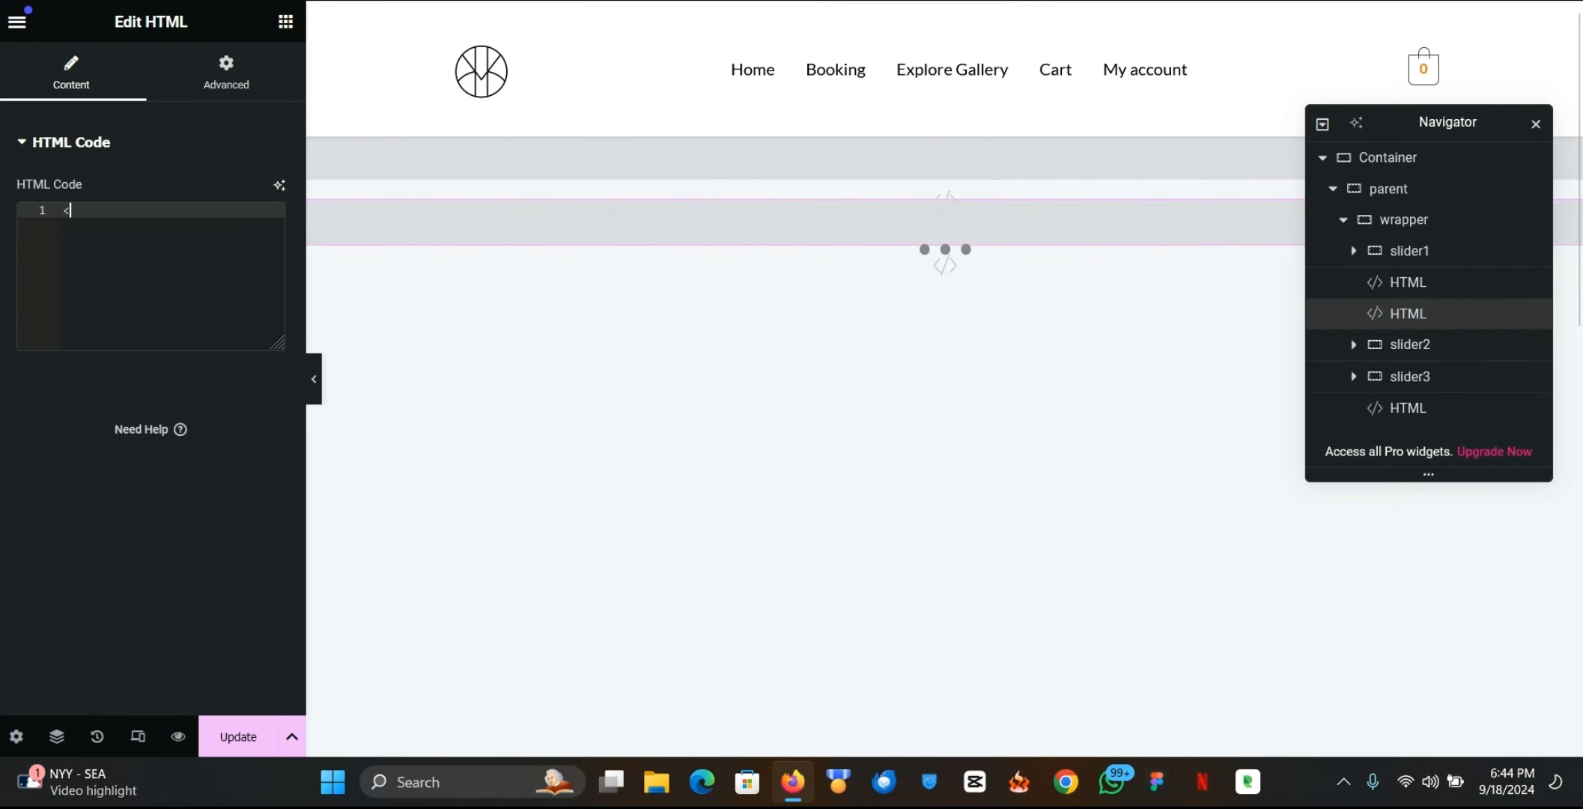
text(script)
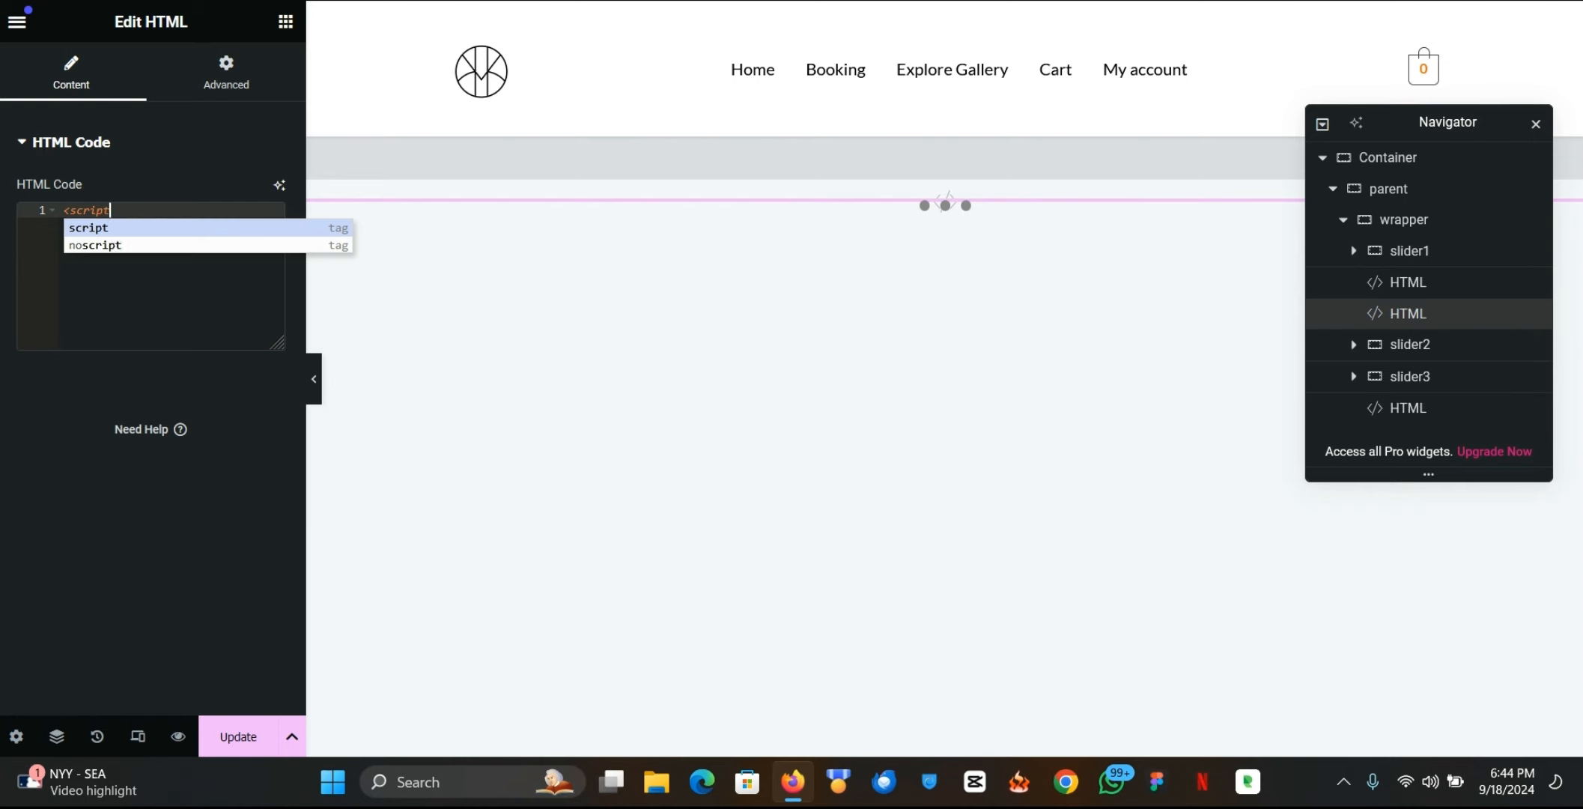
text(>)
key(Return)
key(ctrl+v)
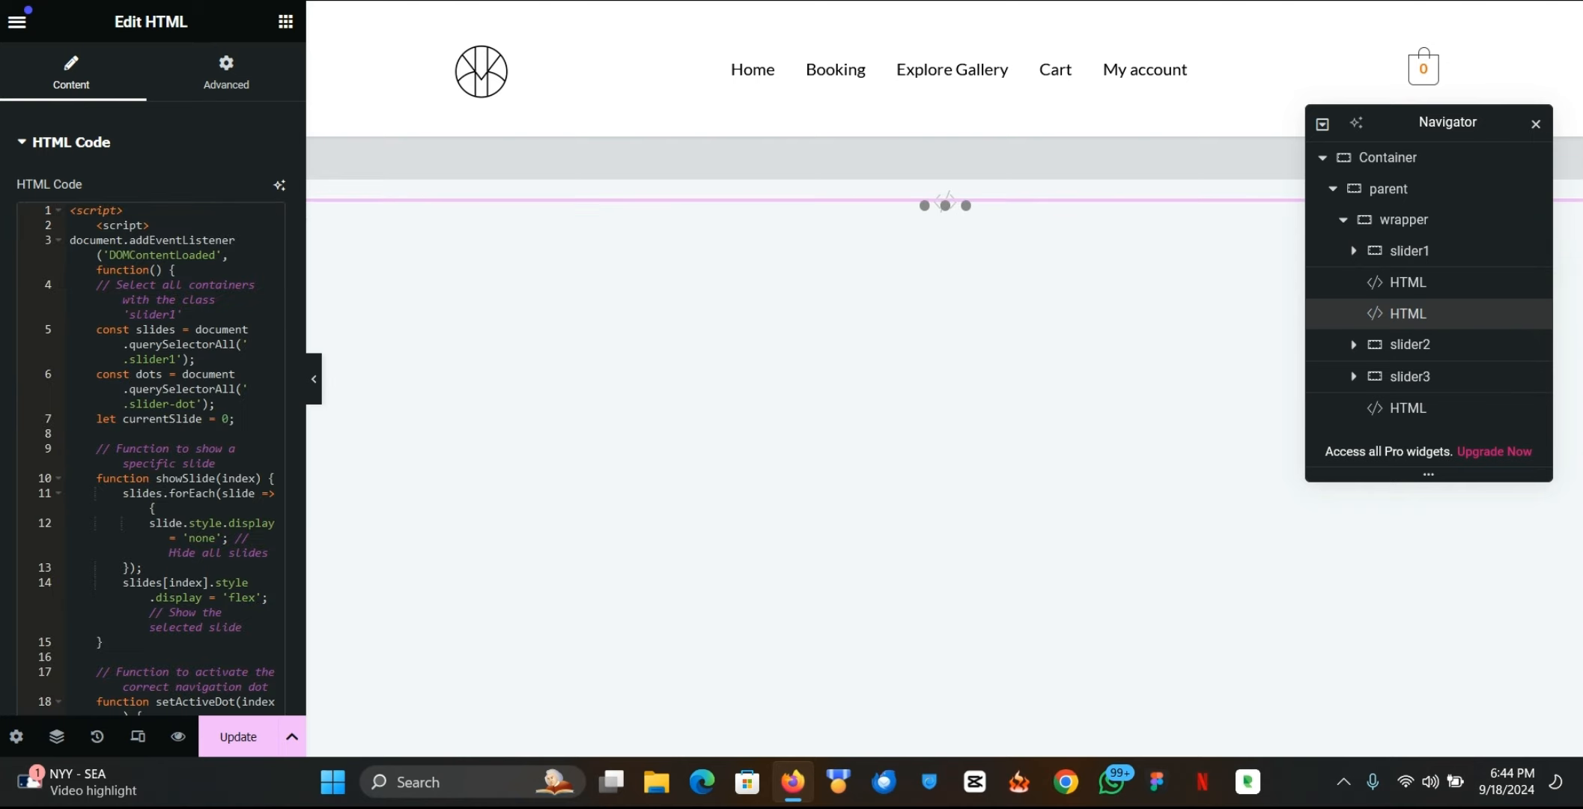
Step: Delete the duplicate opening and closing script tags from the pasted JavaScript
double_click(115, 225)
key(BackSpace)
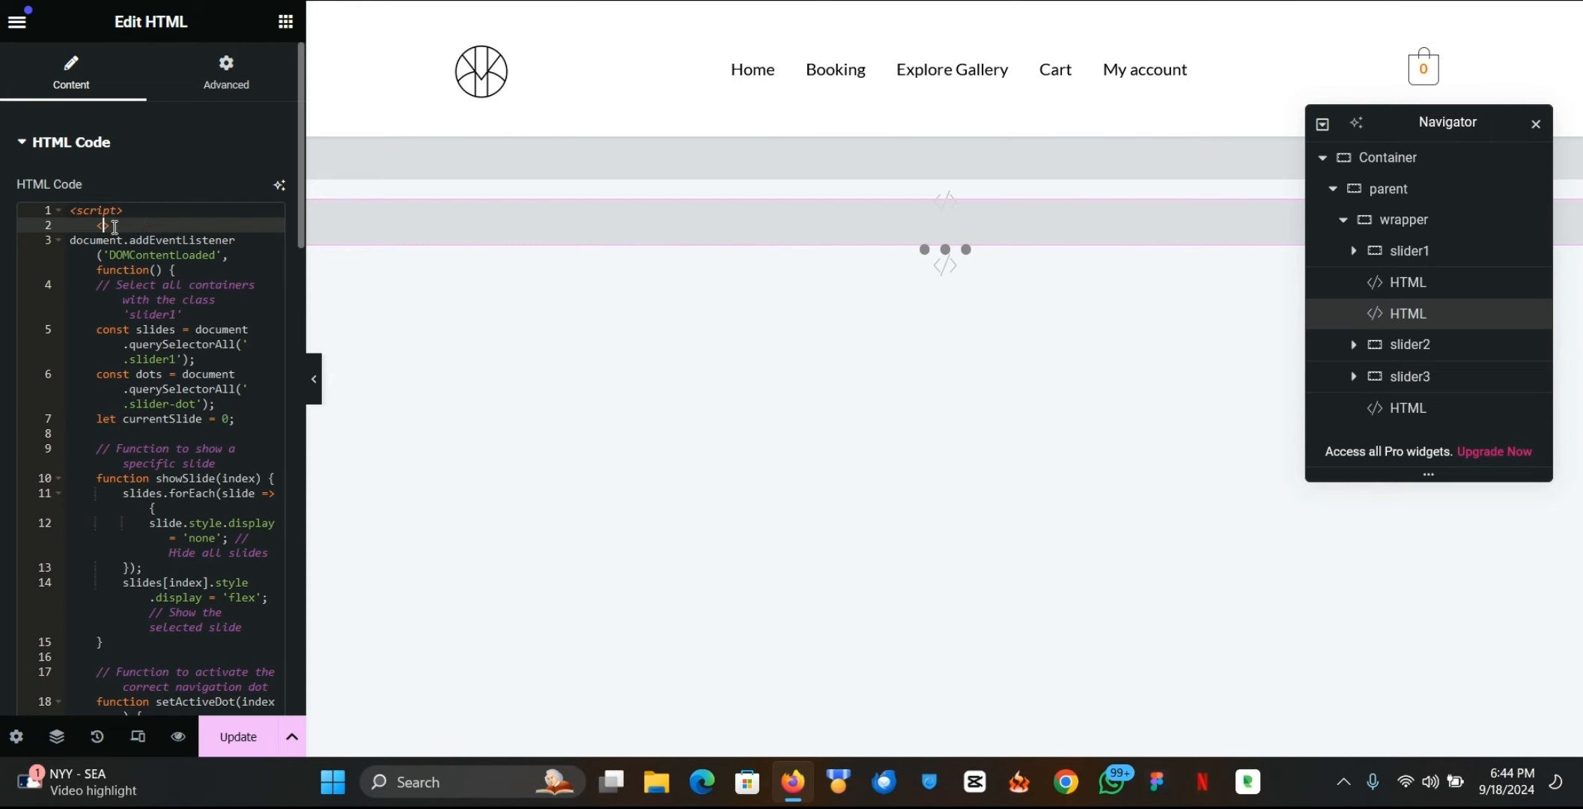
triple_click(116, 225)
key(BackSpace)
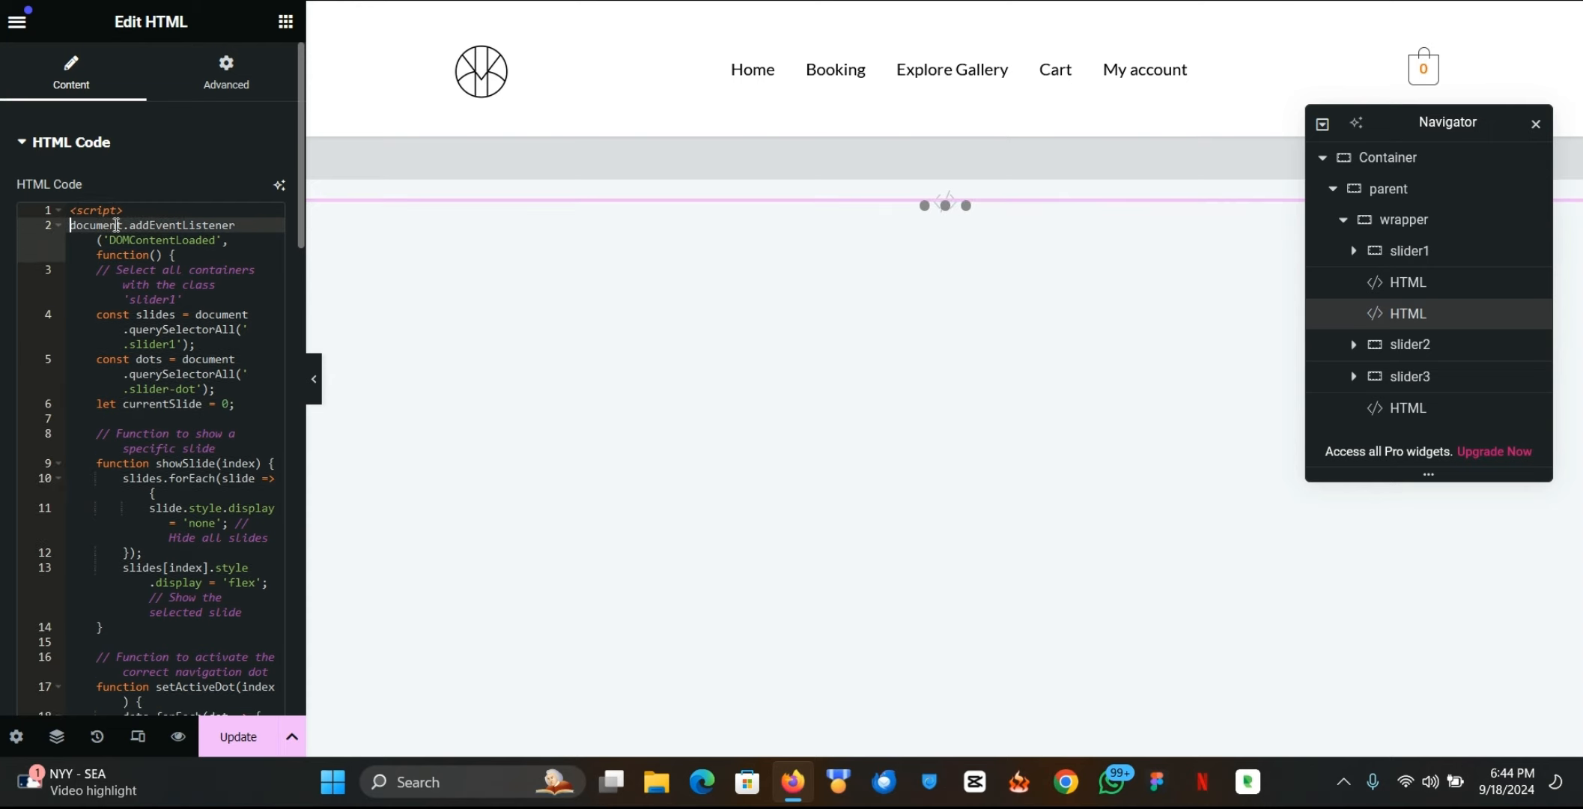
scroll(167, 335, down, 10)
scroll(167, 335, down, 10)
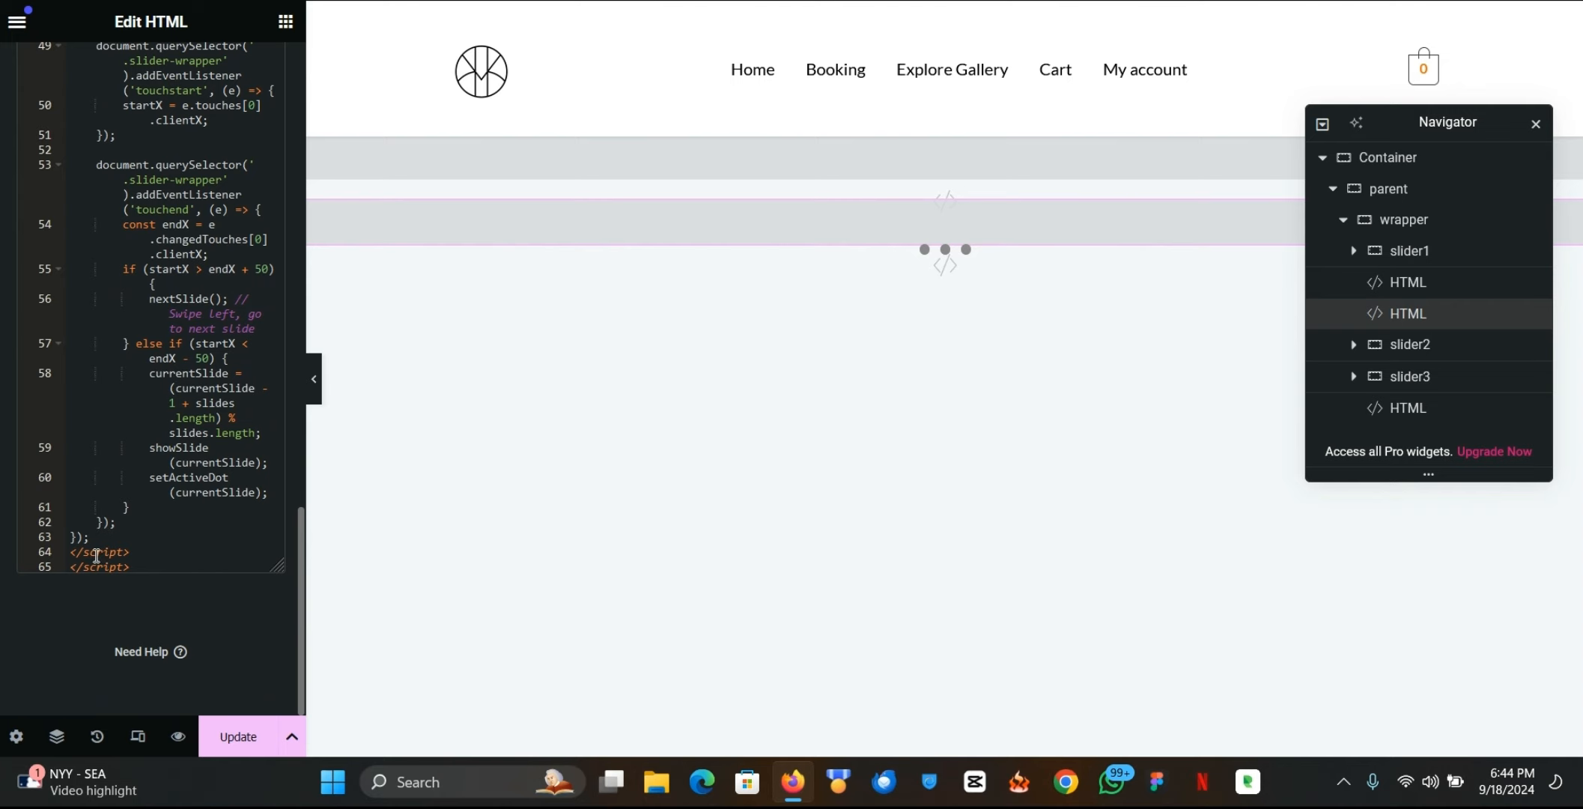
triple_click(96, 555)
key(BackSpace)
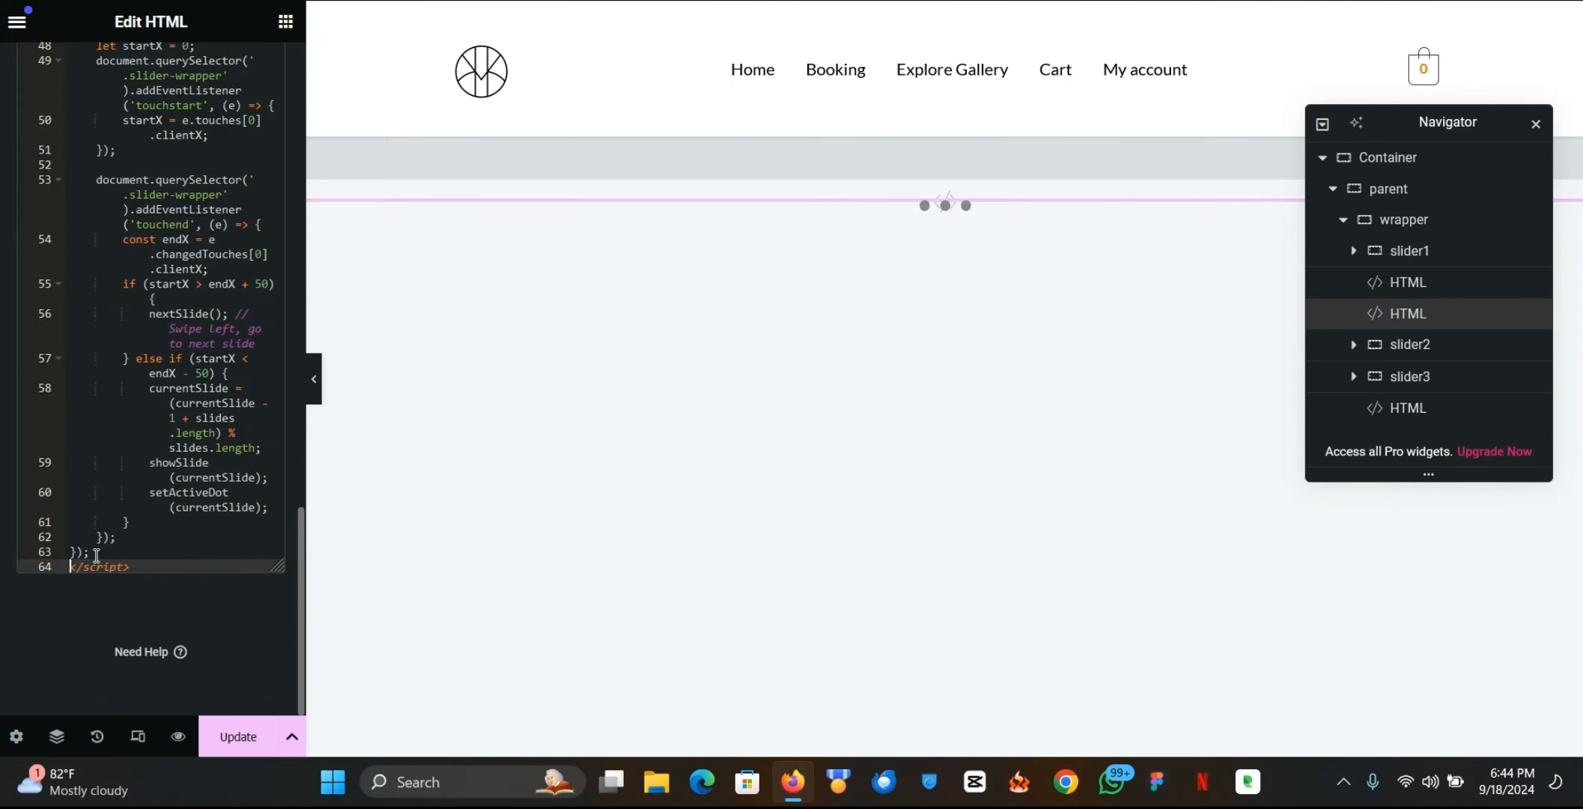
scroll(201, 378, up, 15)
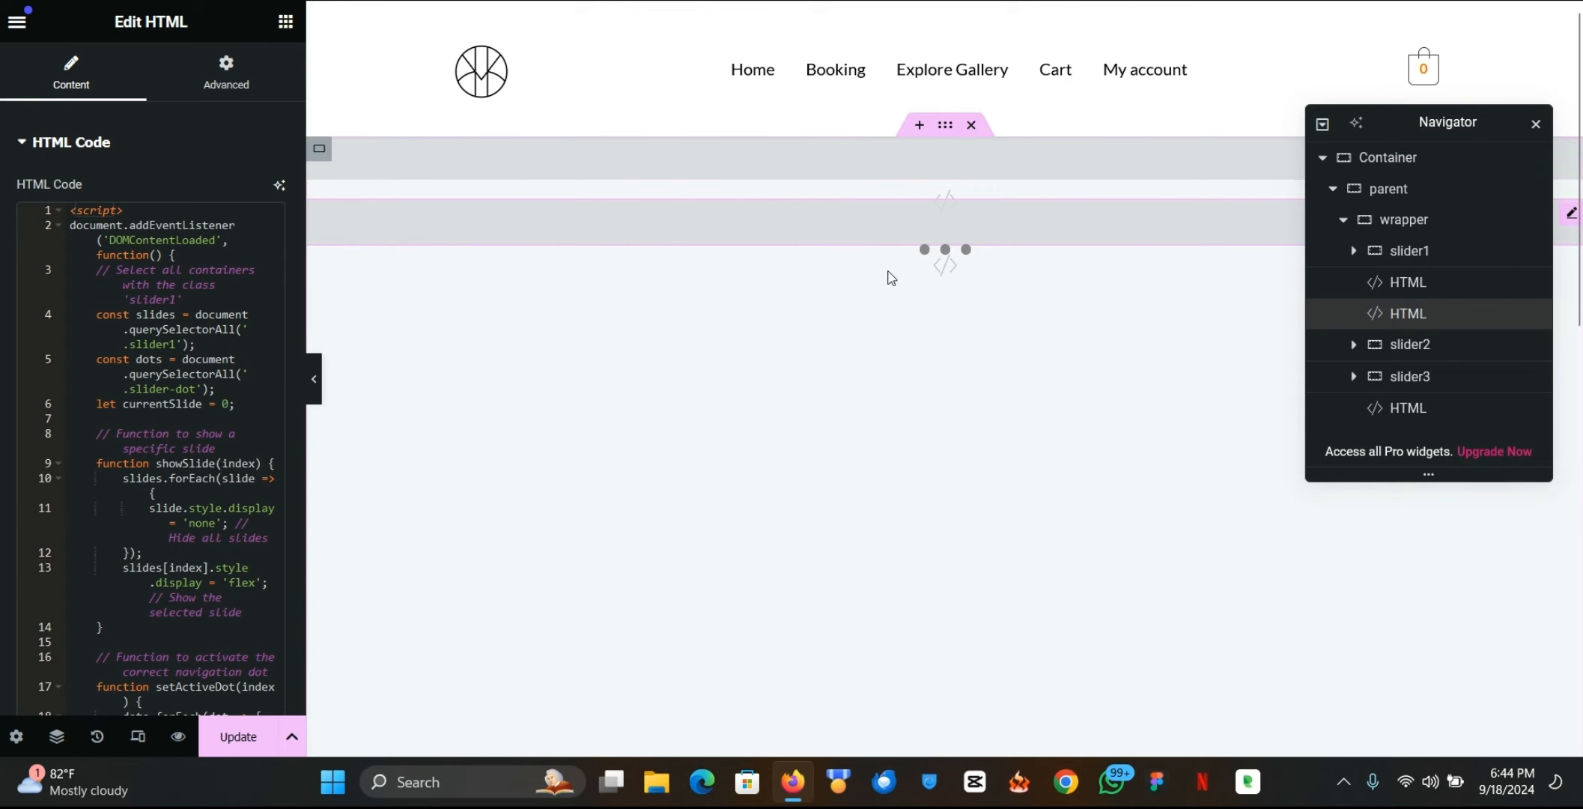
Step: Unlink the margins of the navigation dots HTML widget and set its top margin to -5 em
click(945, 257)
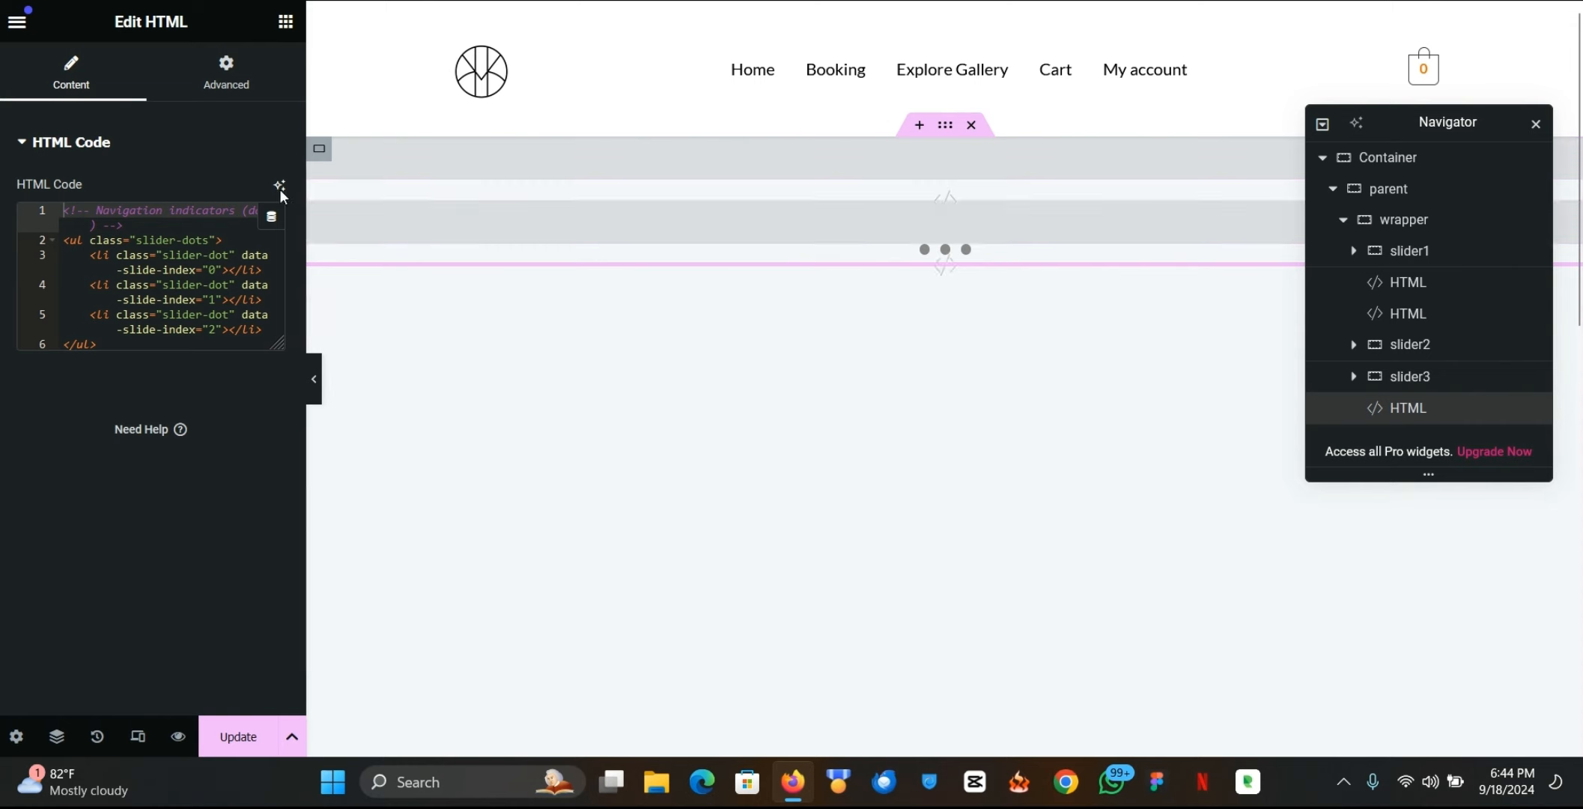
click(250, 96)
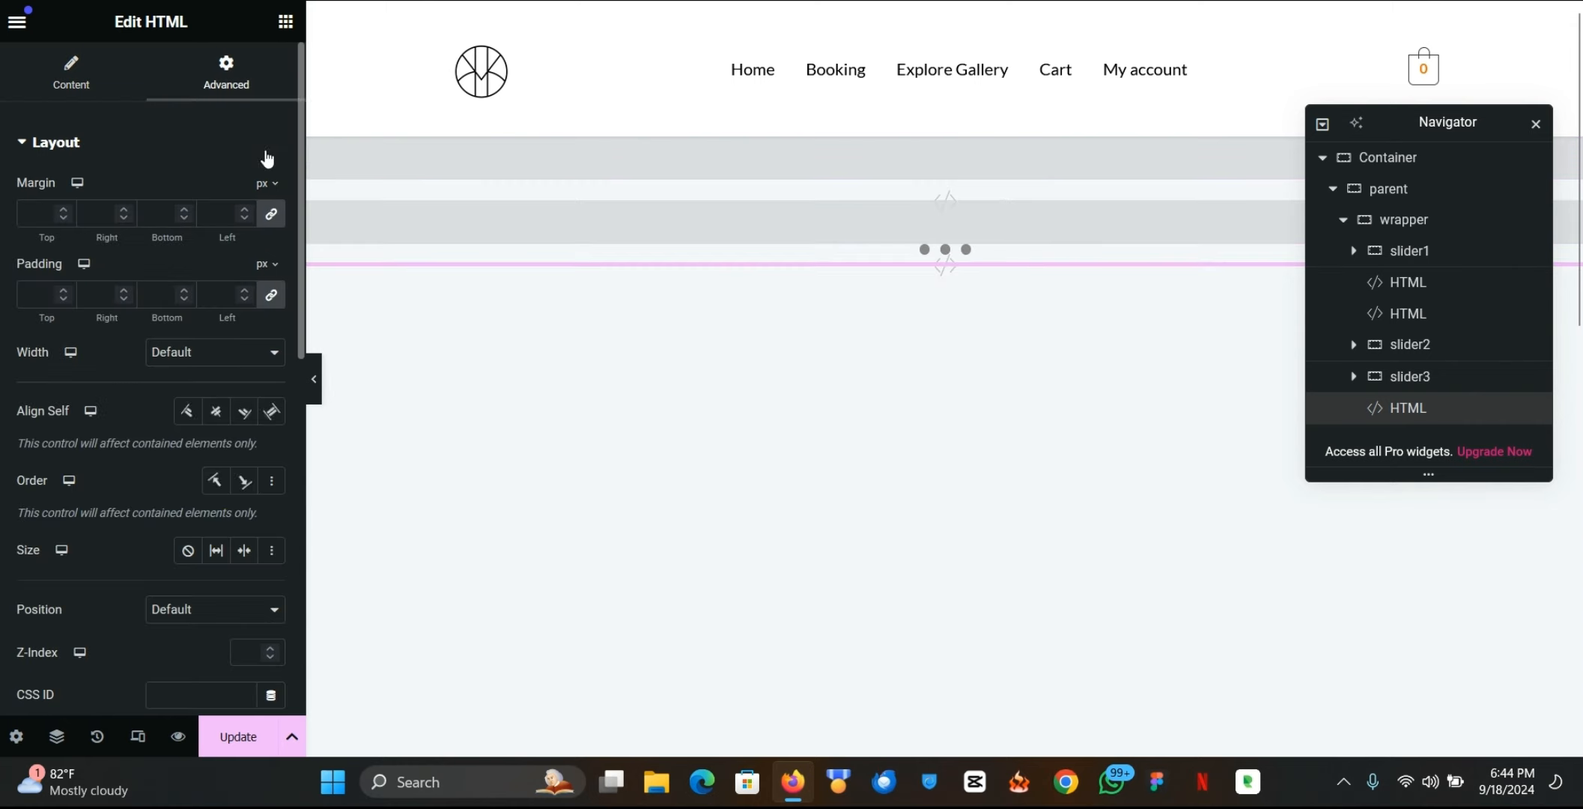
click(269, 213)
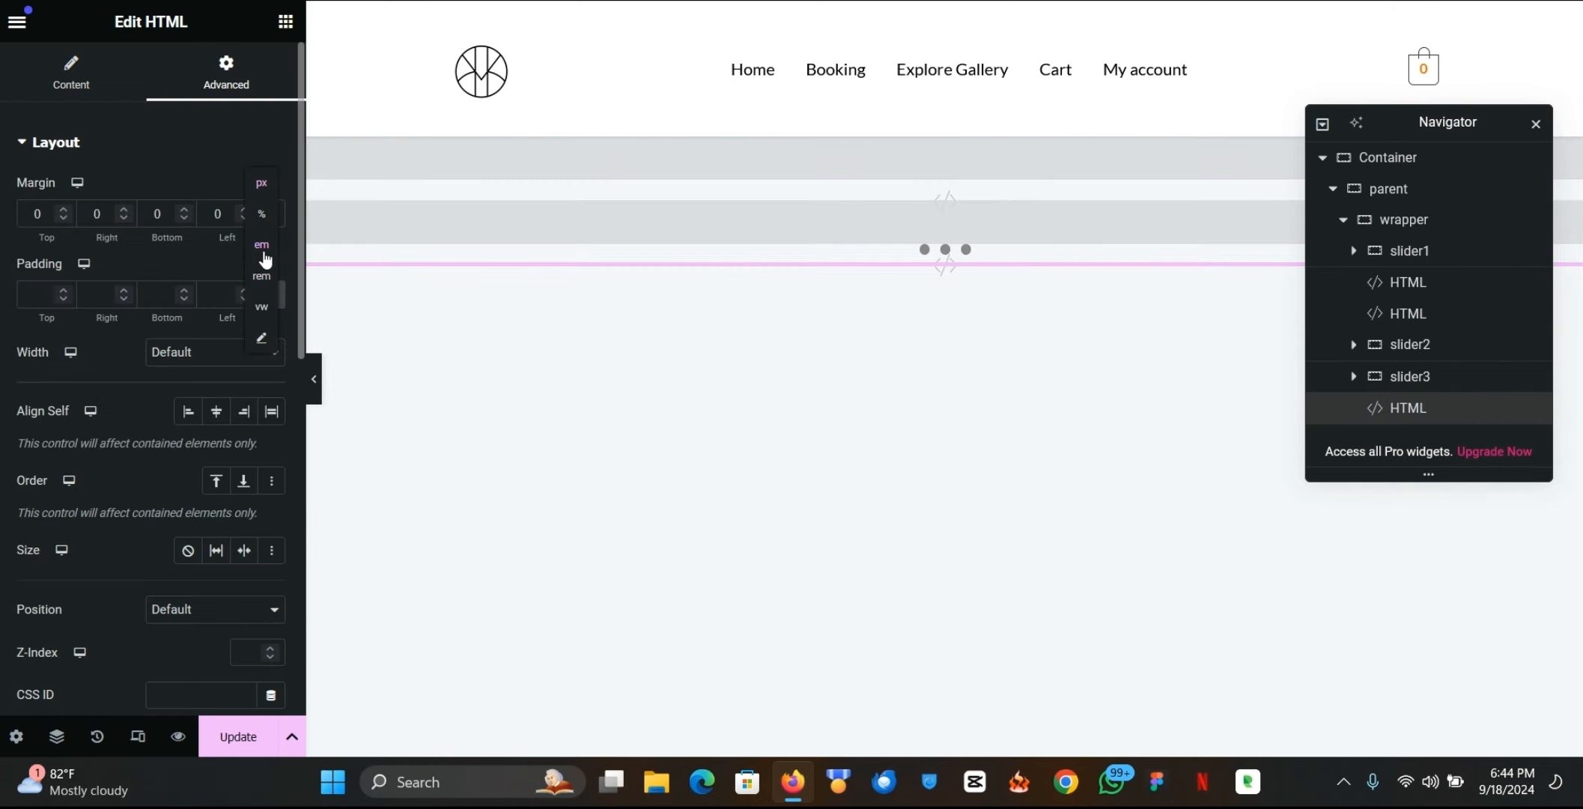
click(63, 218)
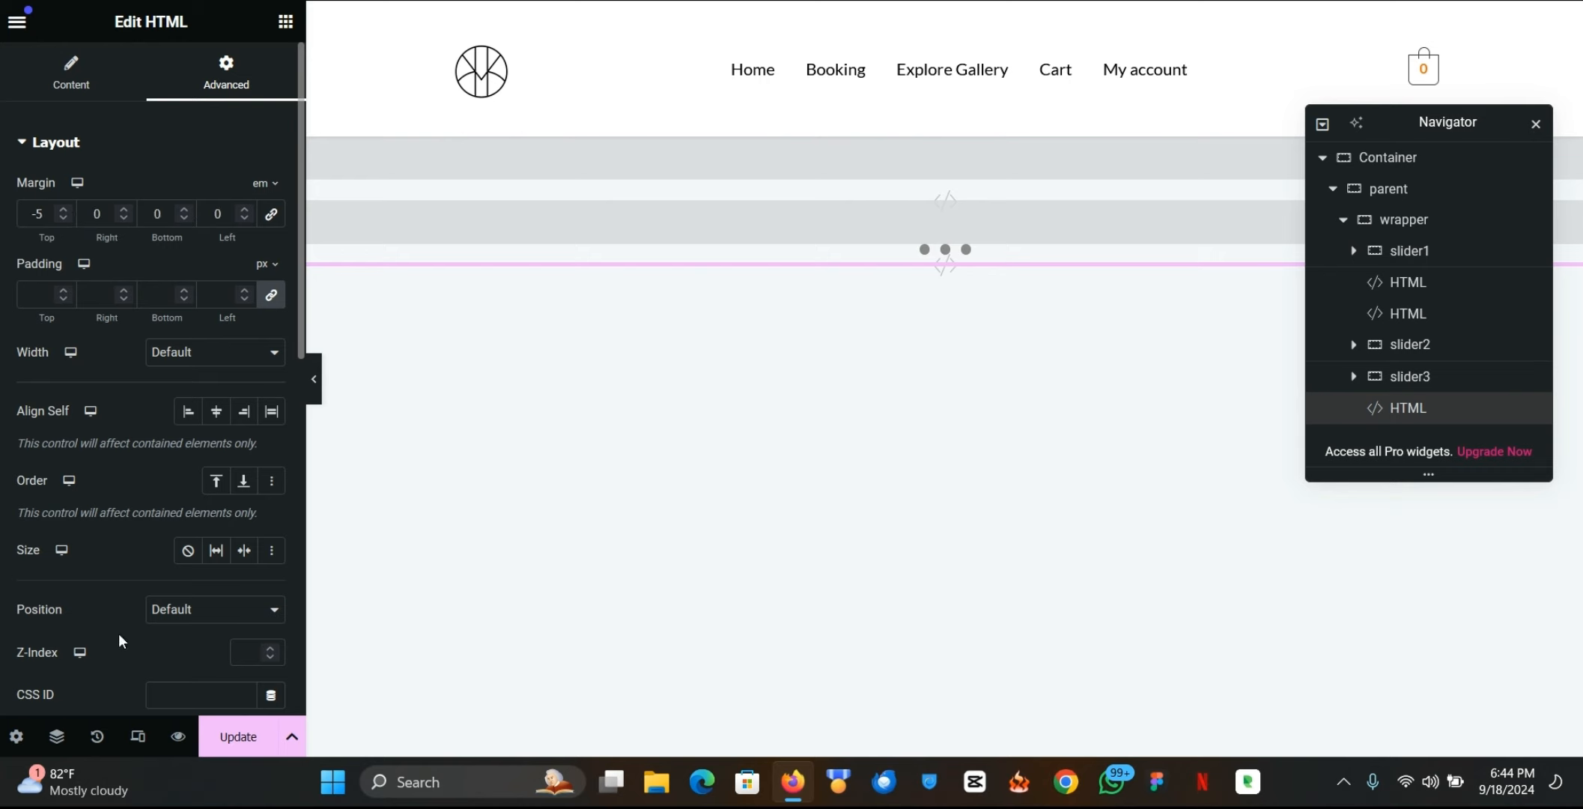
Step: Examine the slider on the live page, checking how the three slides rotate and whether the navigation dots show
double_click(63, 218)
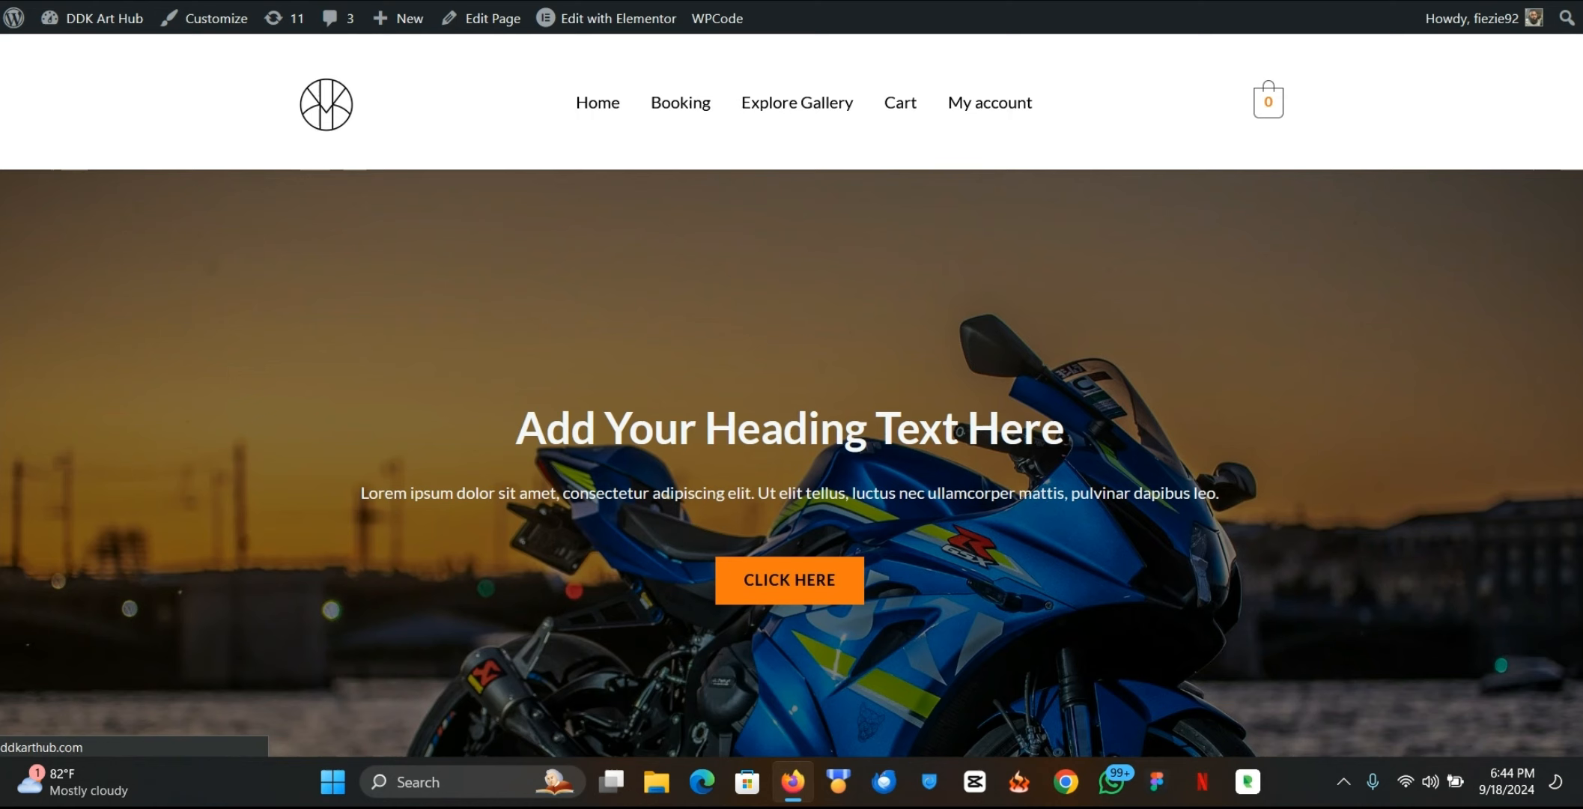
scroll(602, 300, down, 2)
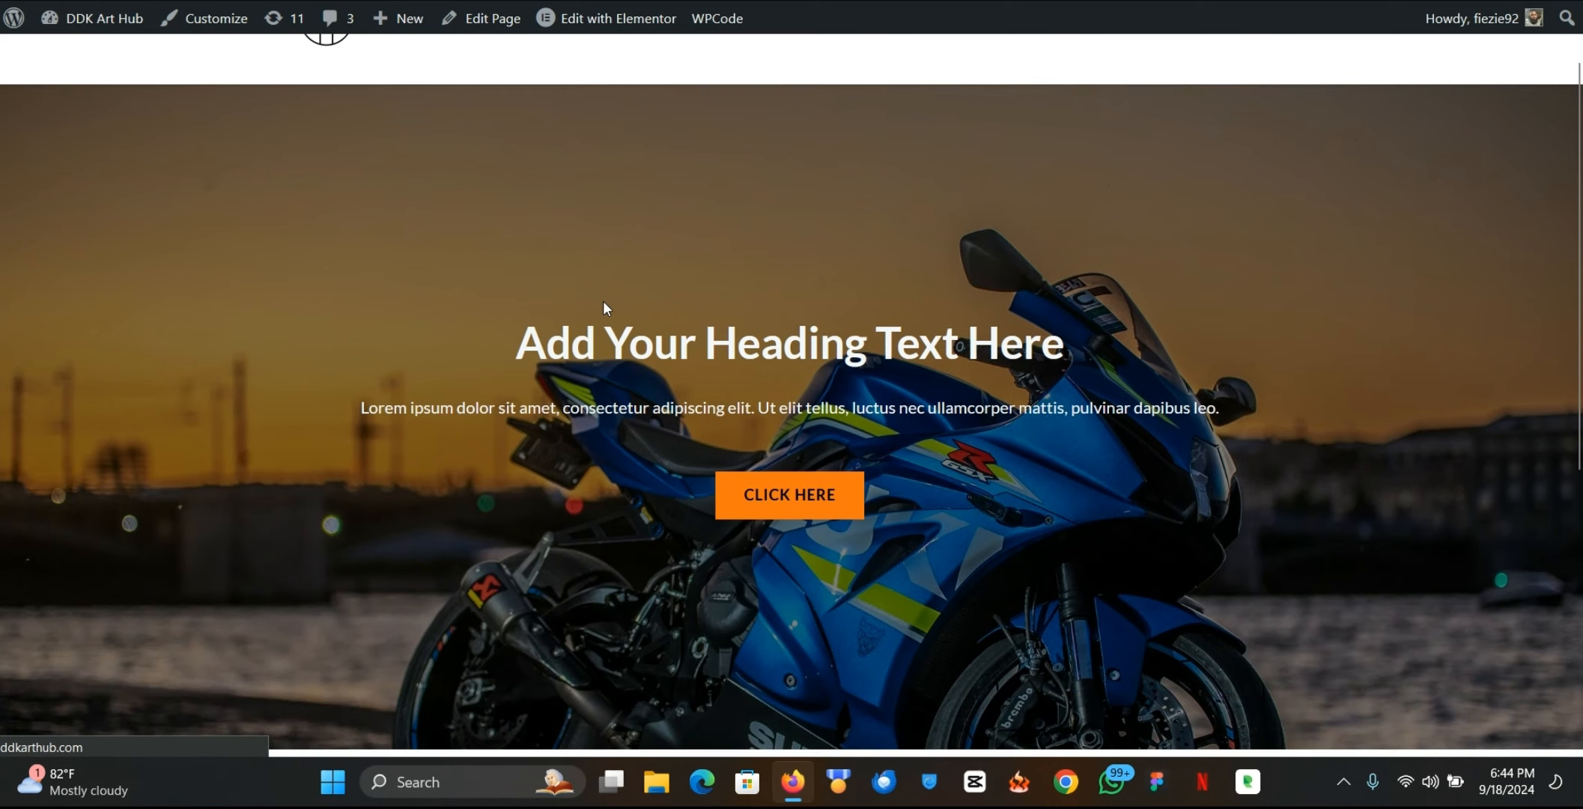
scroll(602, 306, down, 2)
scroll(604, 306, down, 1)
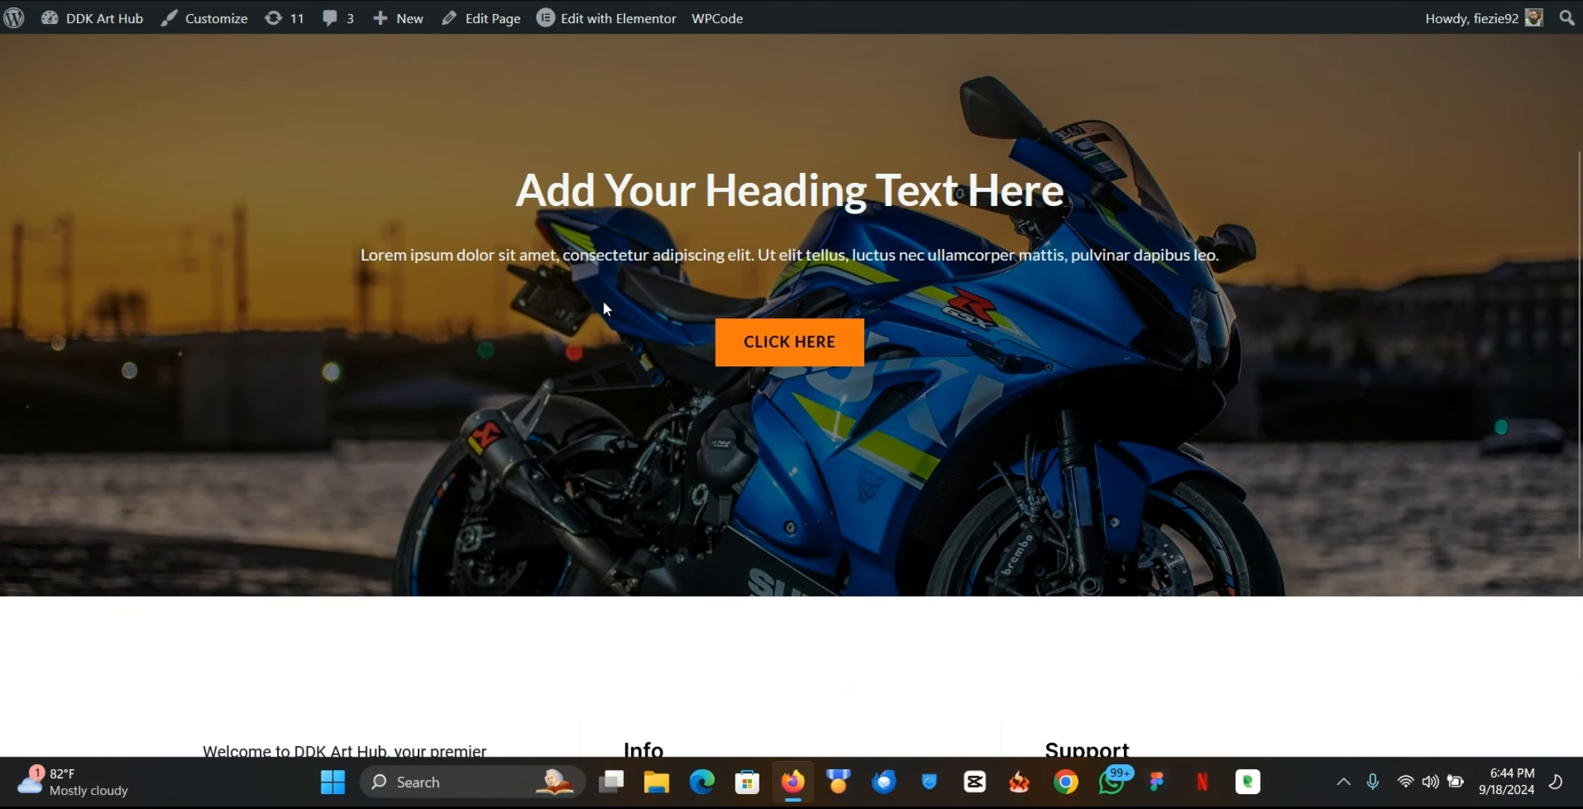
scroll(603, 306, up, 1)
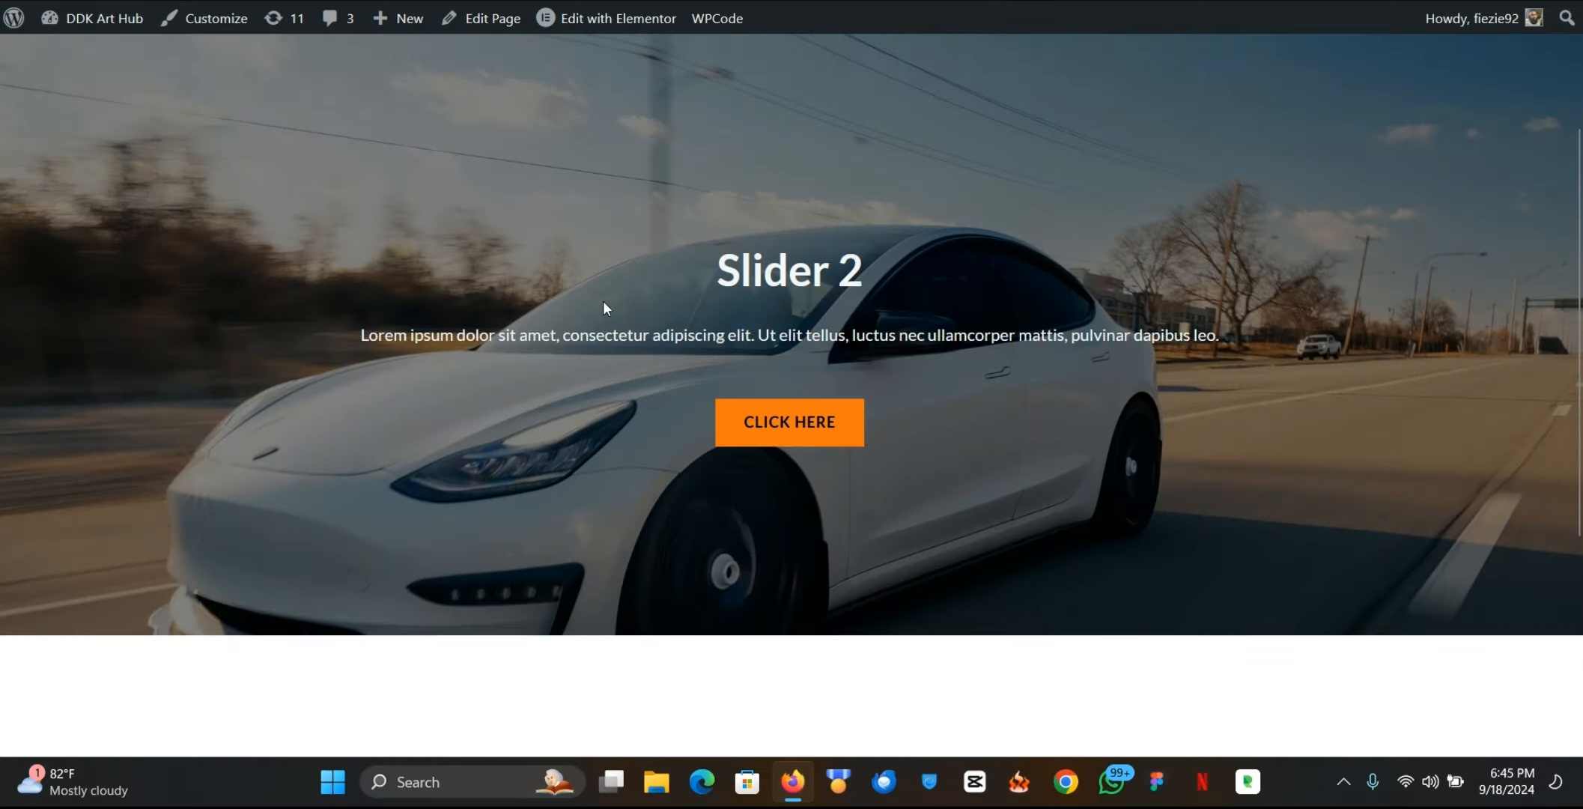
scroll(641, 295, up, 1)
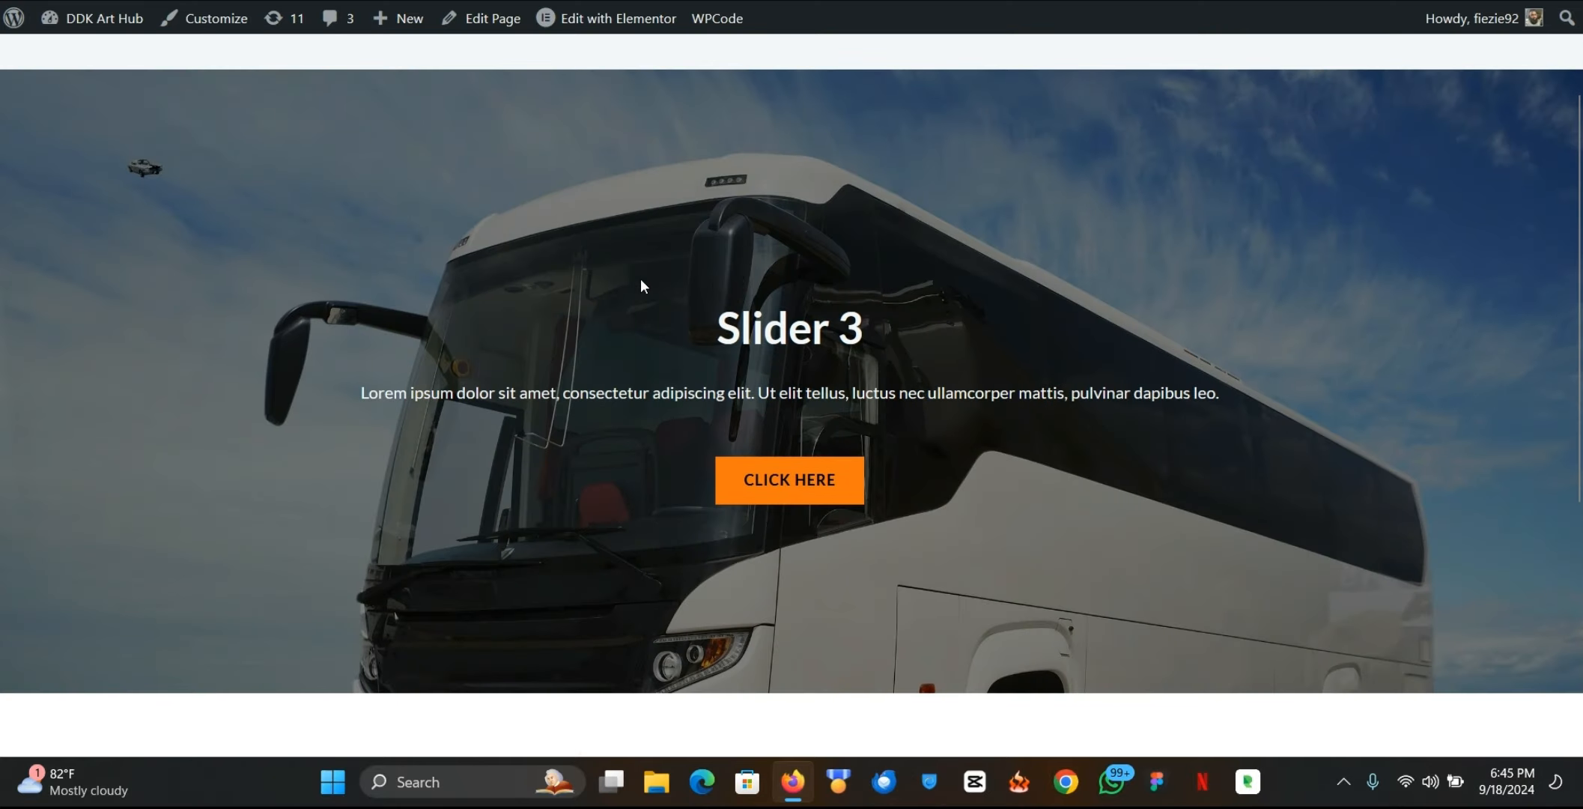
scroll(641, 285, down, 1)
scroll(641, 285, up, 1)
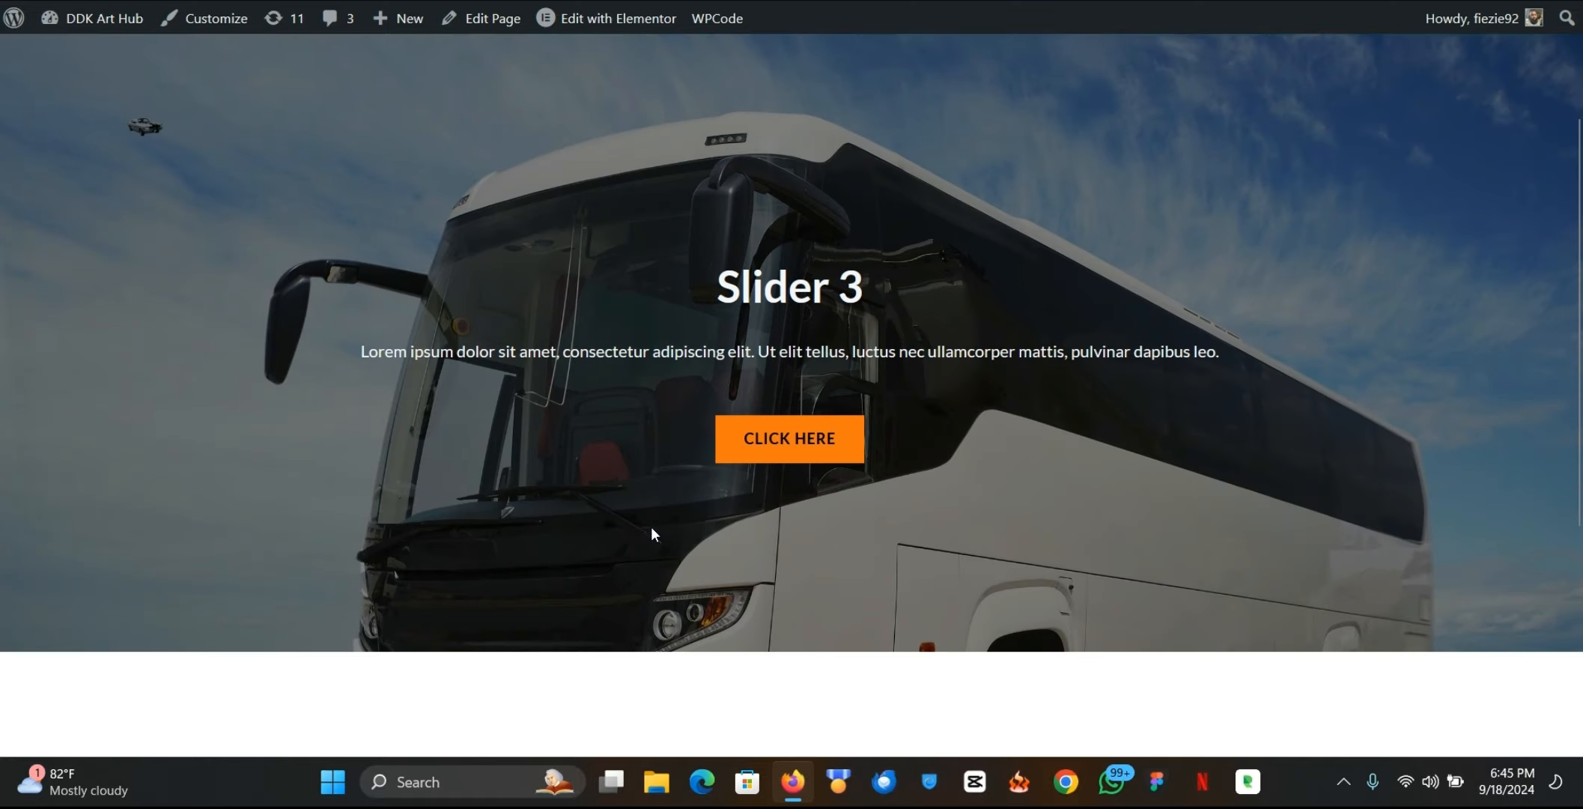
scroll(651, 528, up, 1)
scroll(651, 528, down, 3)
scroll(651, 527, up, 3)
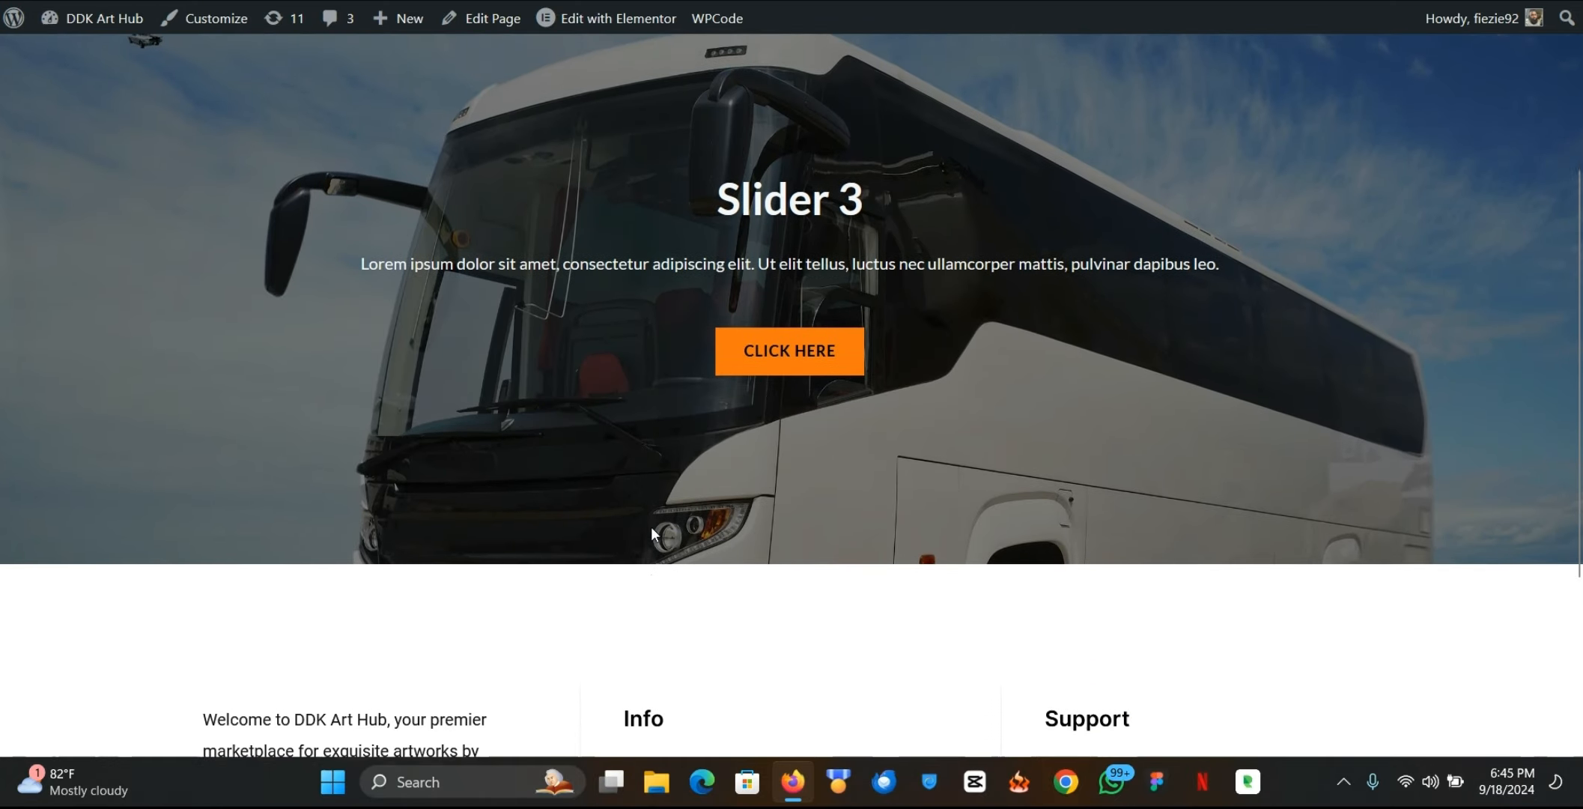
scroll(659, 546, up, 1)
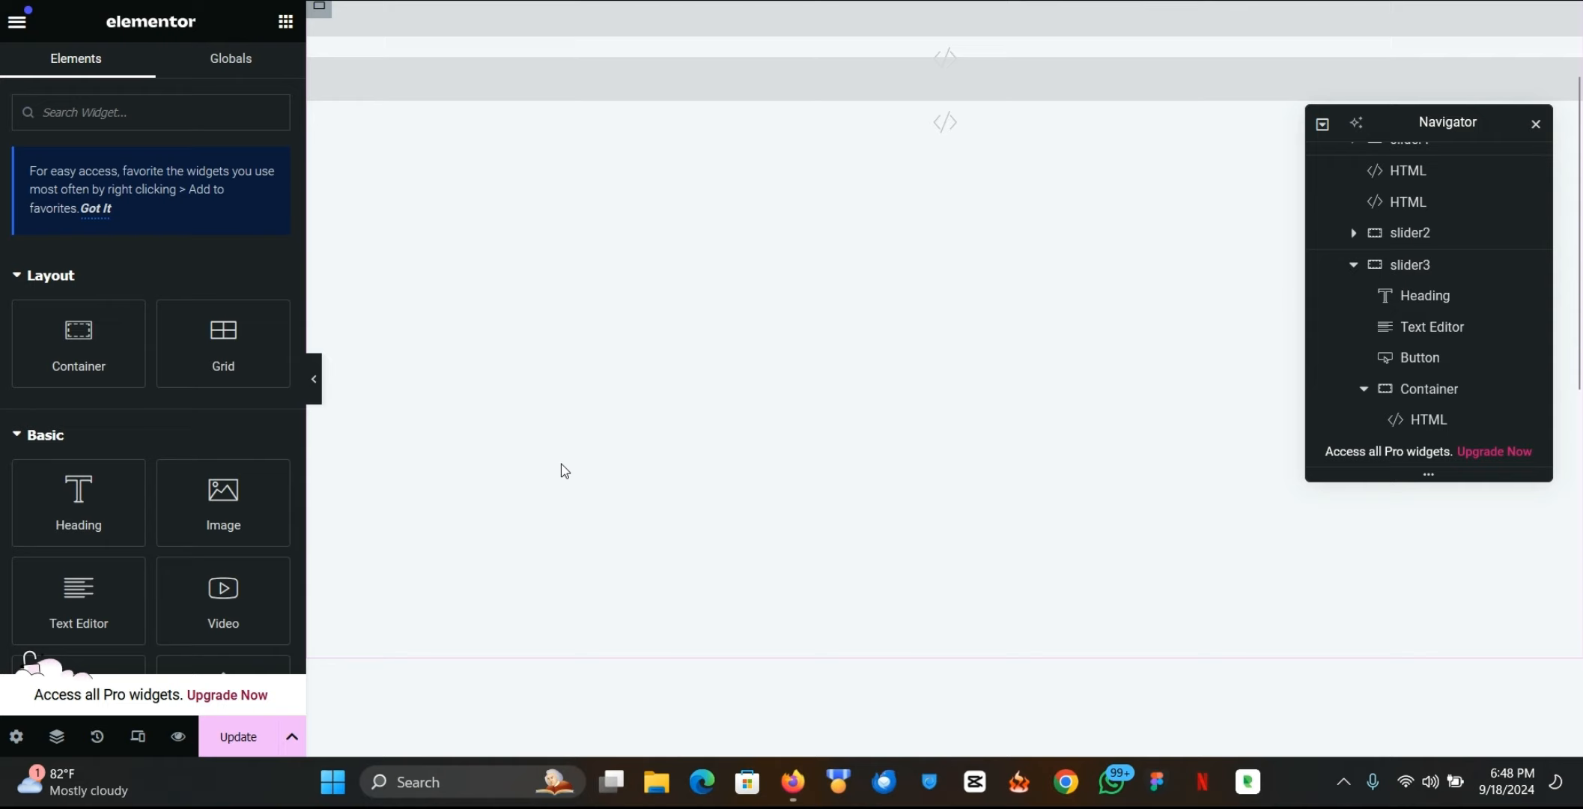
Step: Add a new single-column Flexbox container with downward direction below the existing slider section
scroll(564, 470, down, 2)
scroll(779, 410, down, 2)
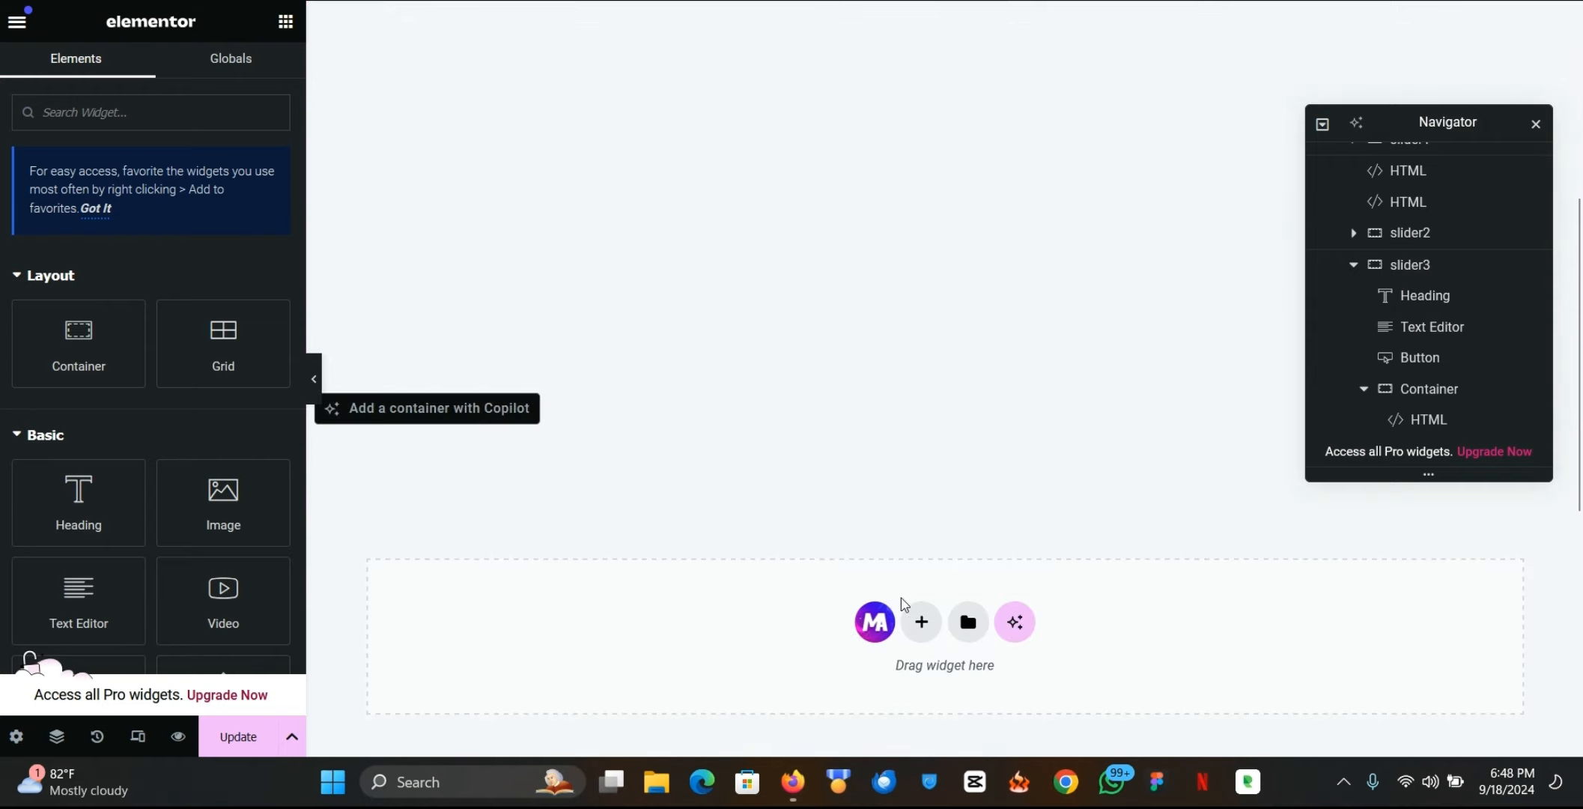
click(921, 622)
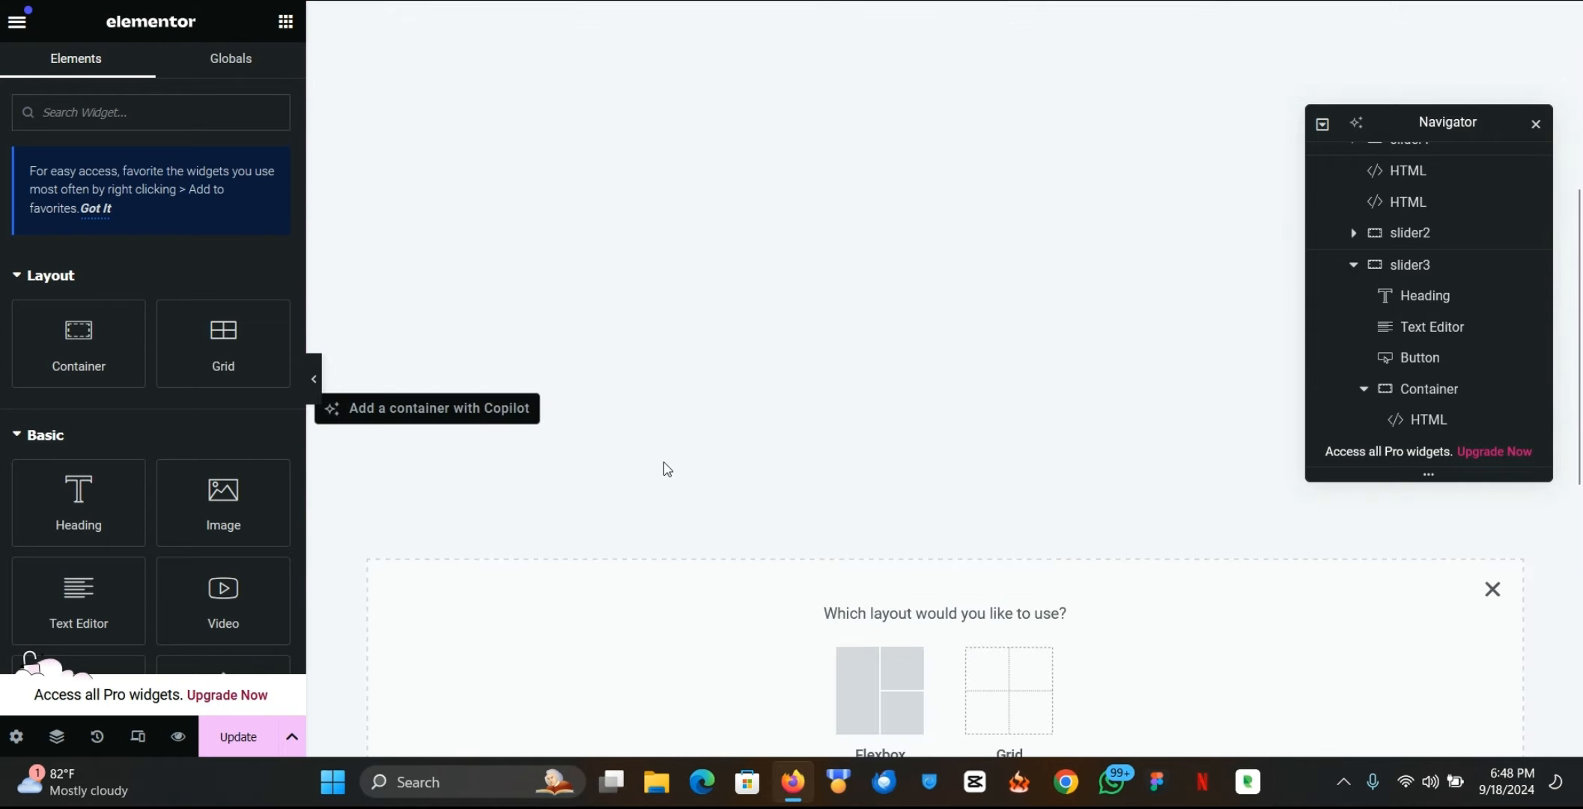
click(874, 691)
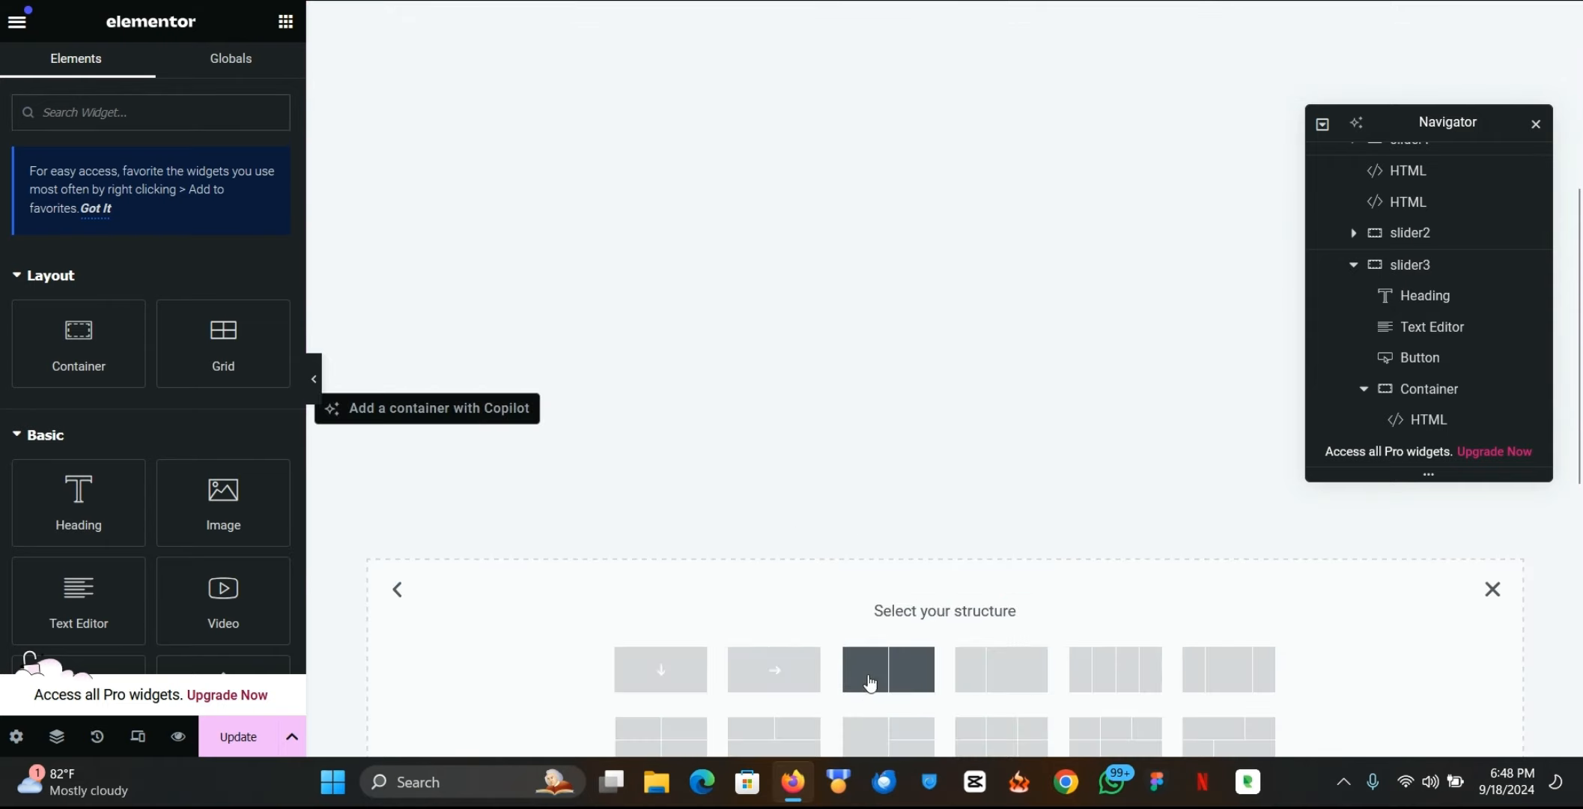
click(657, 684)
scroll(1423, 315, down, 1)
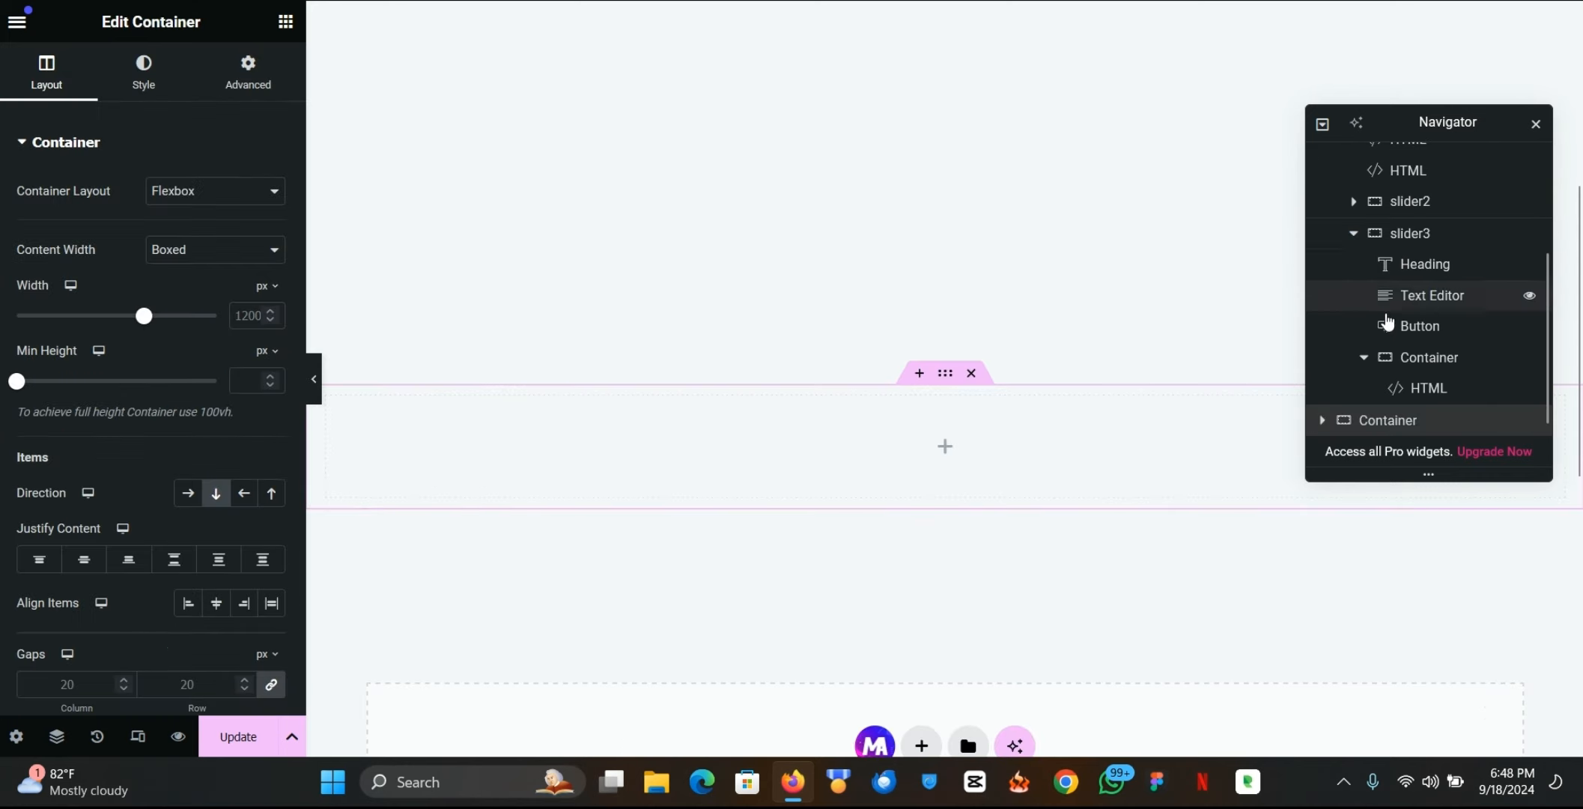
Step: Copy the navigation dots HTML widget nested in slider3 and delete the inner container that holds it
click(1399, 393)
right_click(1398, 391)
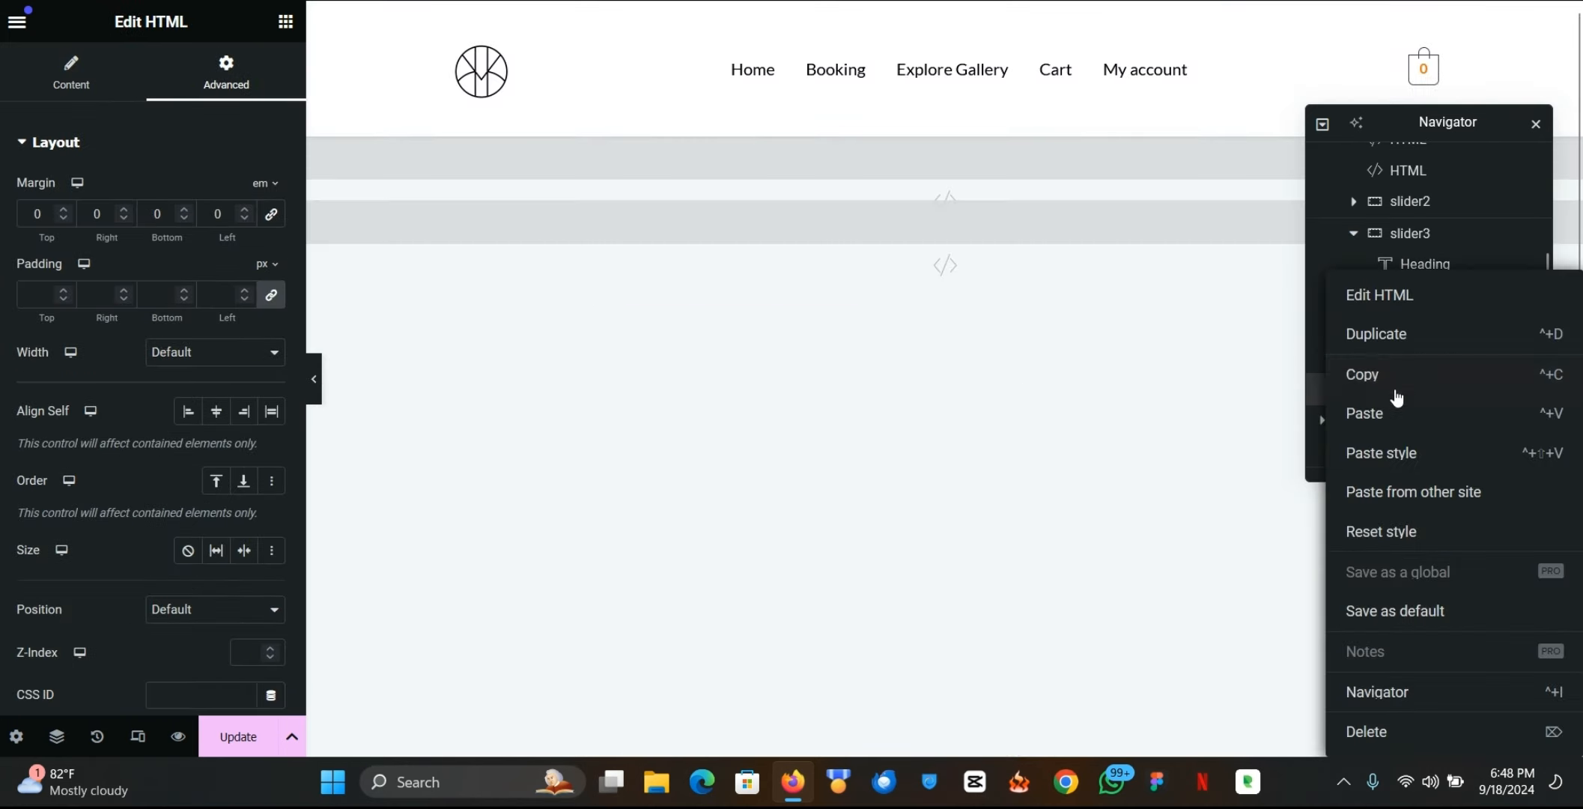
click(1376, 382)
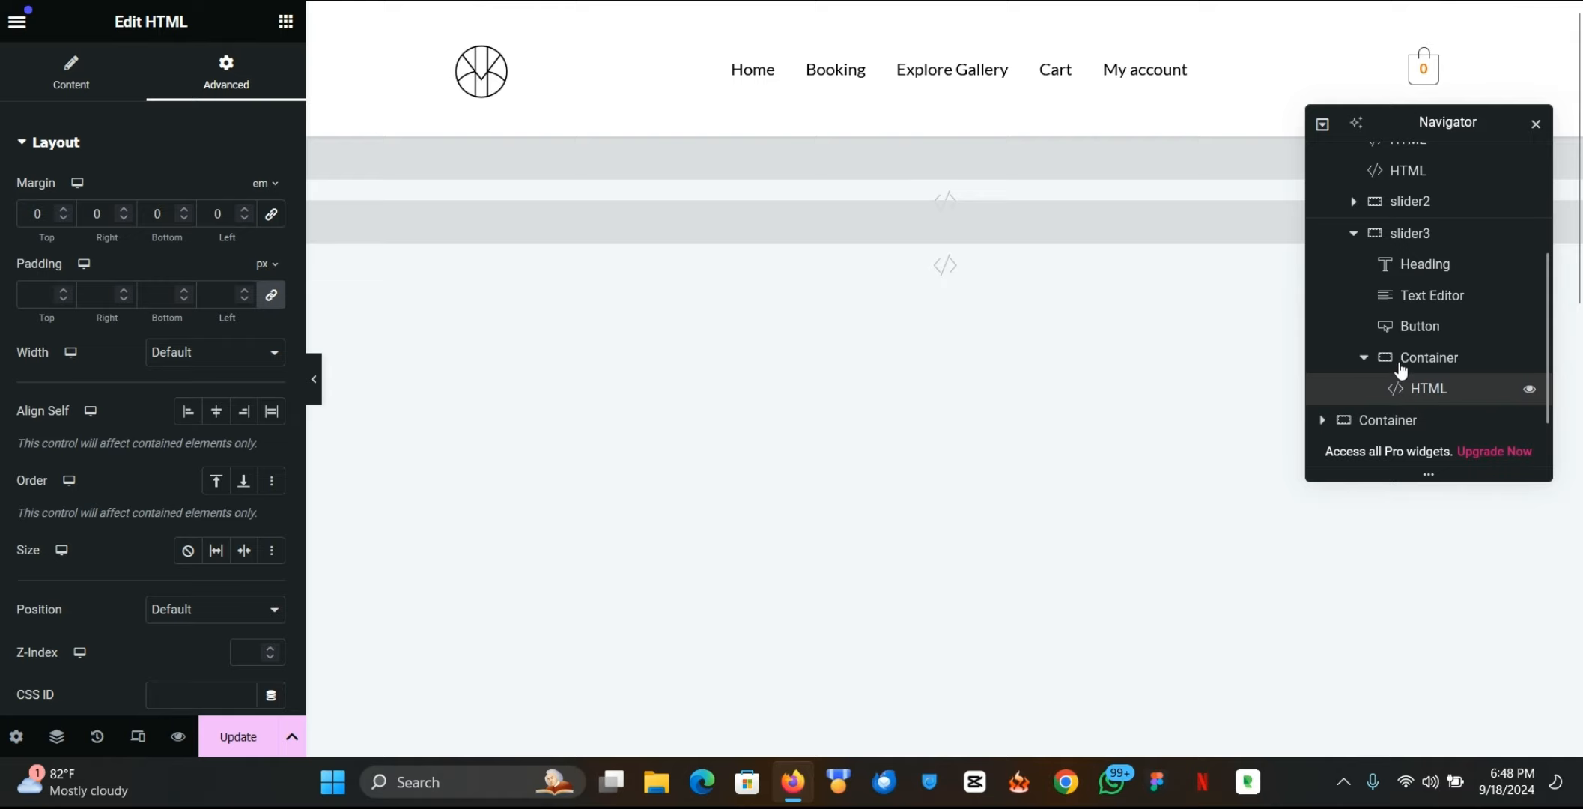
click(1402, 362)
right_click(1402, 362)
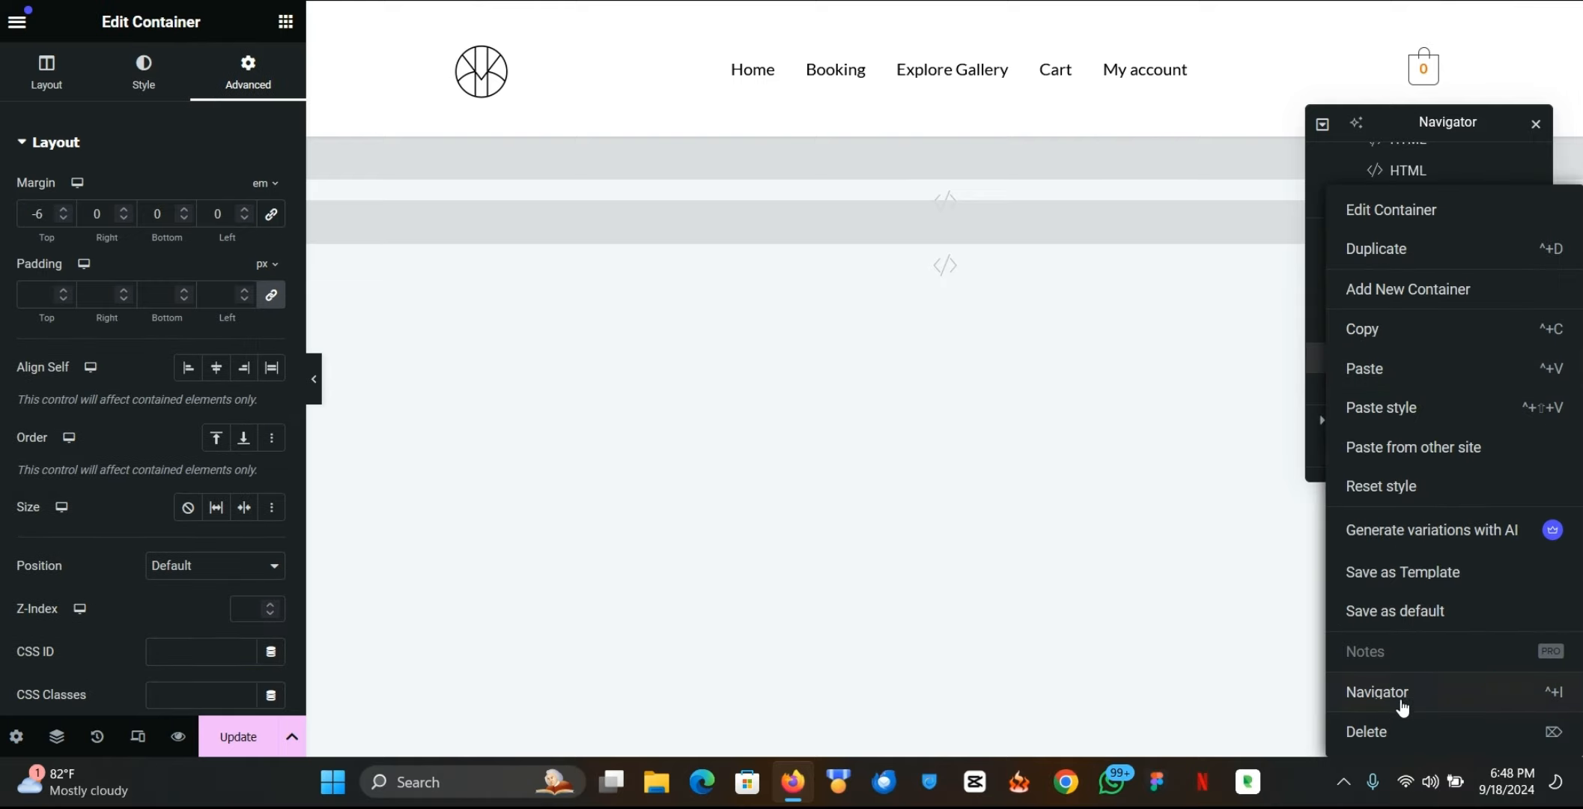
key(Delete)
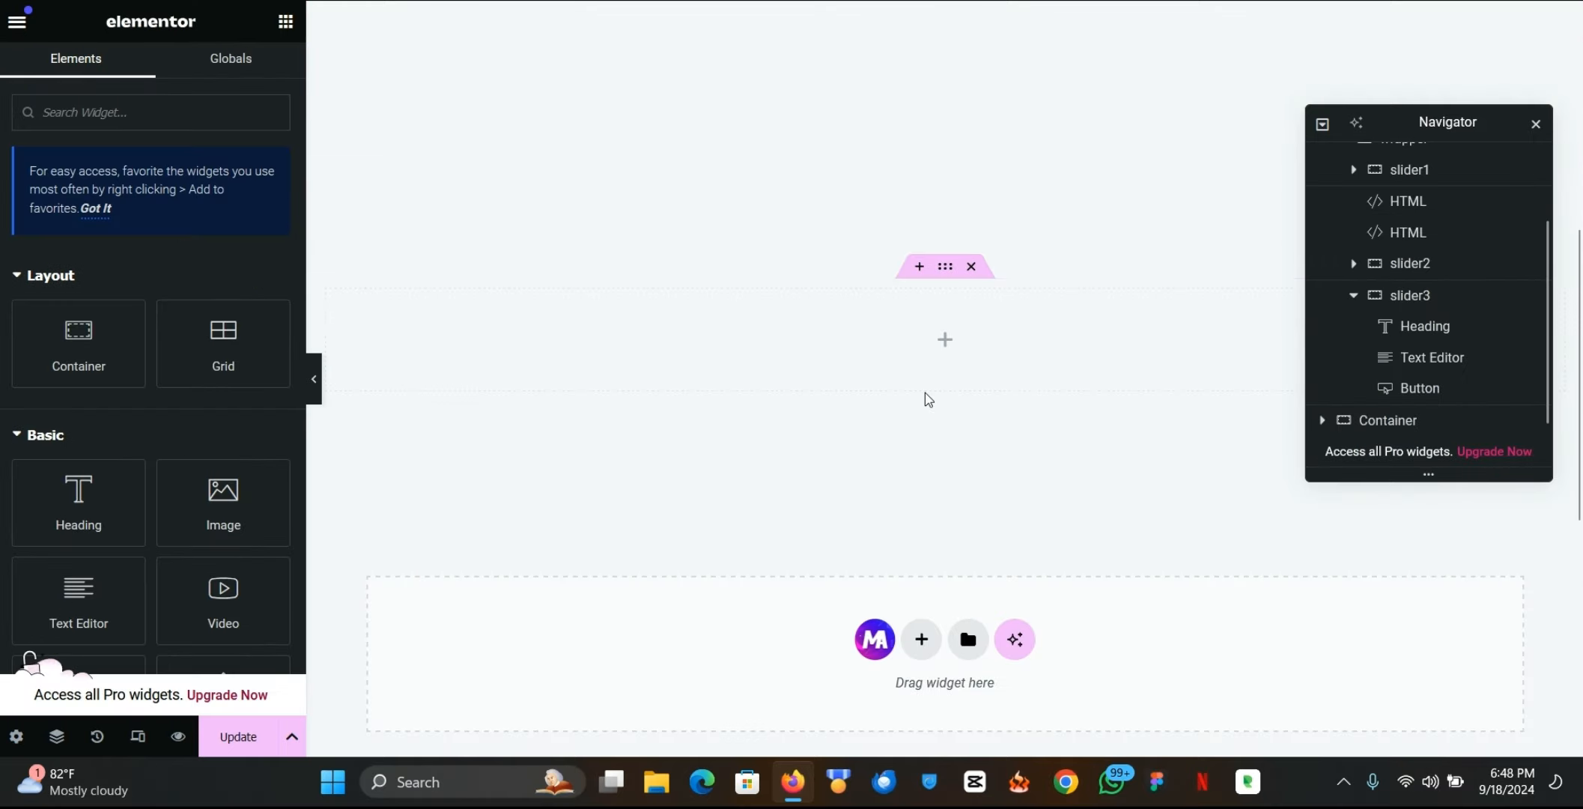
Step: Paste the copied navigation dots HTML widget into the new empty container below the slider
right_click(709, 354)
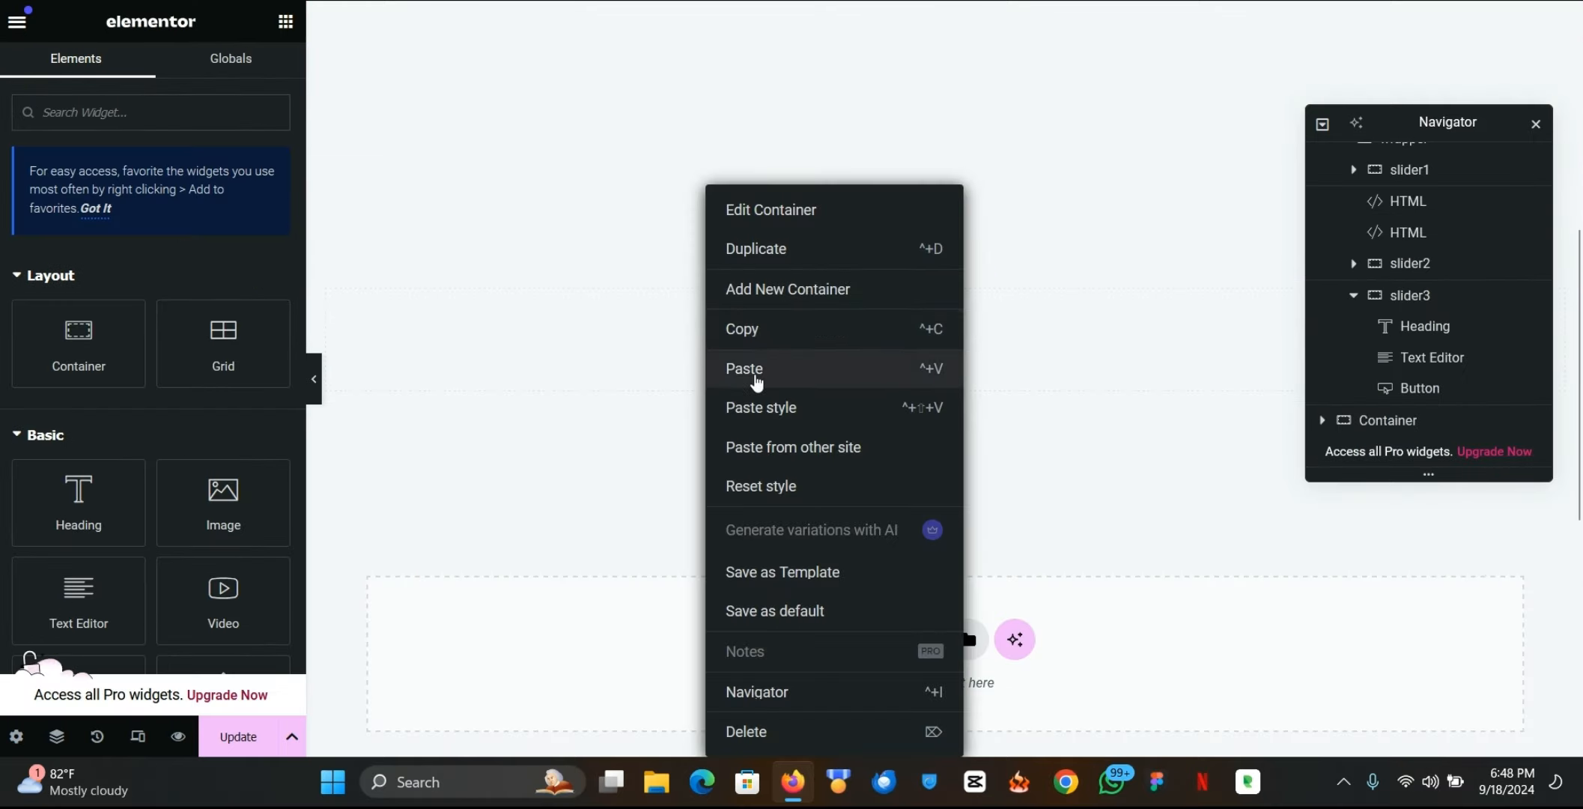